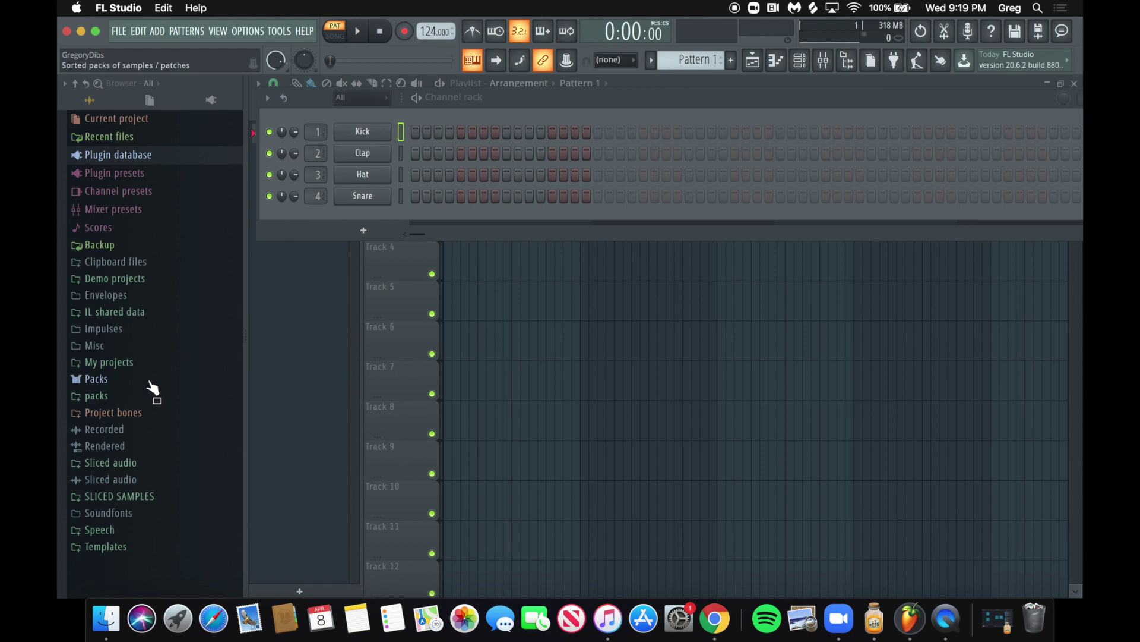
- Open the HipHop sample folder under Packs, Legacy, Drums in the browser
{"action": "left_click", "coordinate": [150, 382]}
{"action": "scroll", "coordinate": [155, 389], "scroll_direction": "down", "scroll_amount": 3}
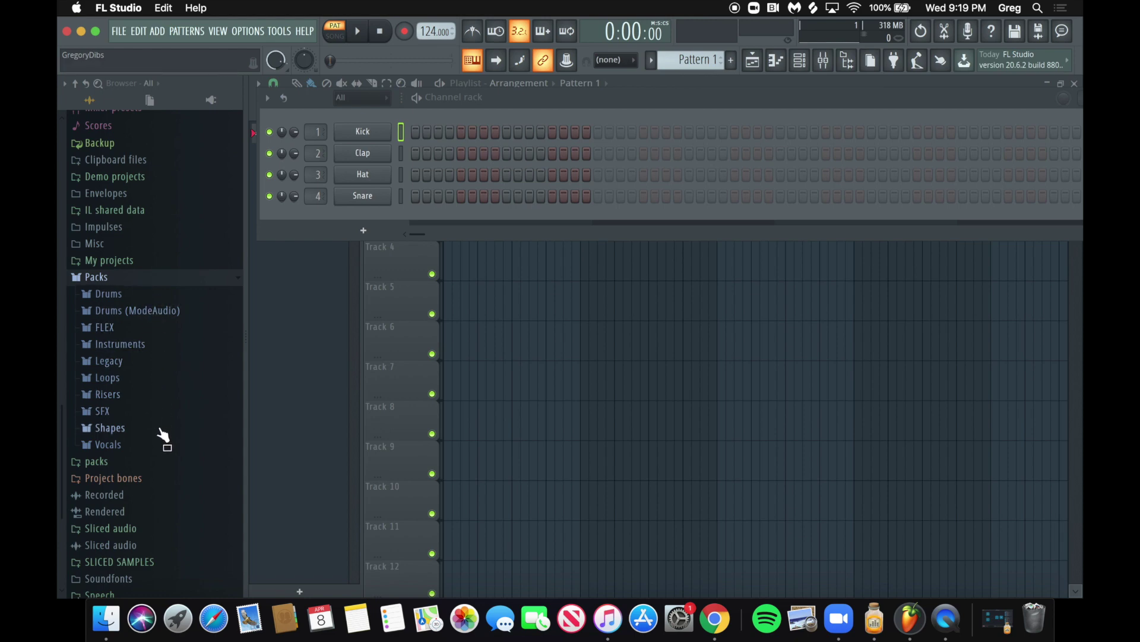
{"action": "left_click", "coordinate": [186, 362]}
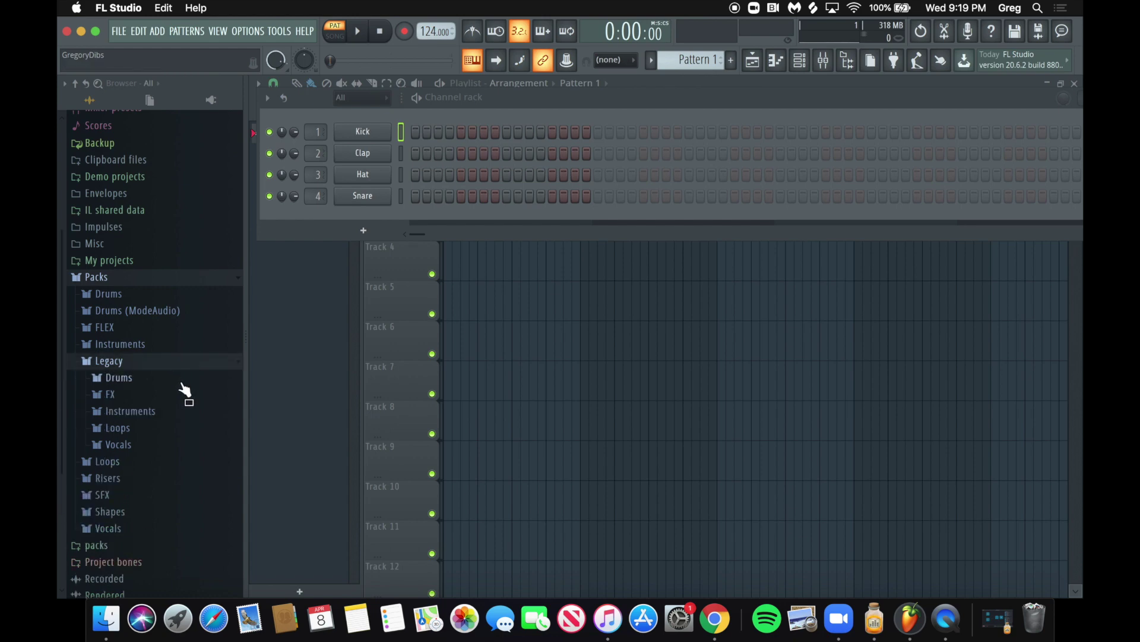
{"action": "left_click", "coordinate": [182, 381]}
{"action": "scroll", "coordinate": [183, 395], "scroll_direction": "down", "scroll_amount": 5}
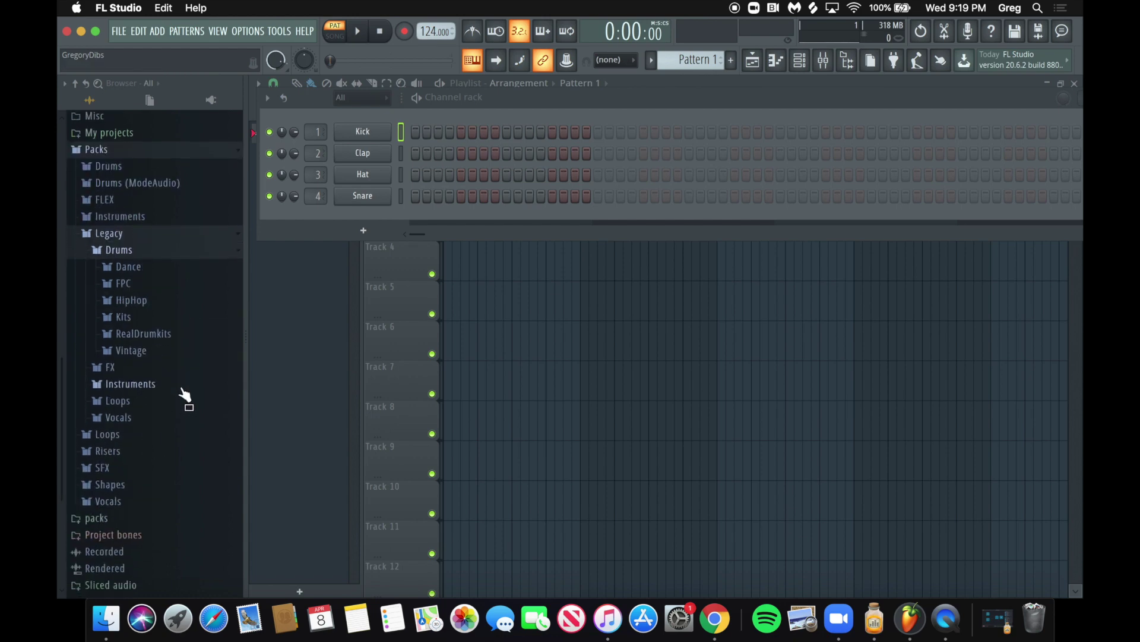
{"action": "left_click", "coordinate": [180, 301]}
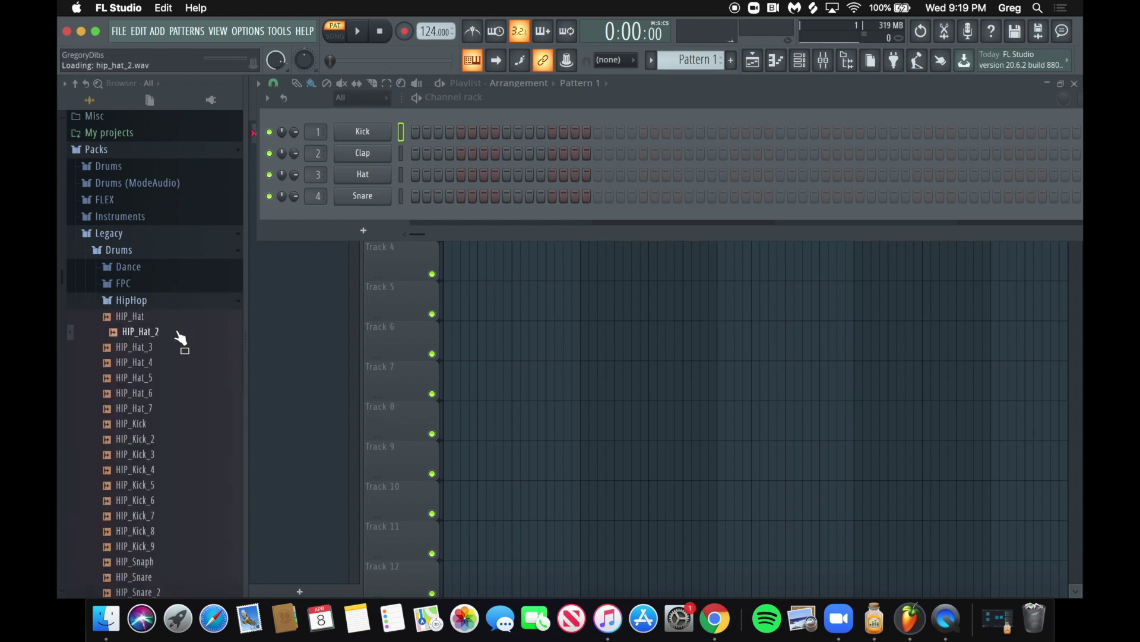
{"action": "scroll", "coordinate": [179, 391], "scroll_direction": "down", "scroll_amount": 8}
{"action": "scroll", "coordinate": [173, 380], "scroll_direction": "up", "scroll_amount": 4}
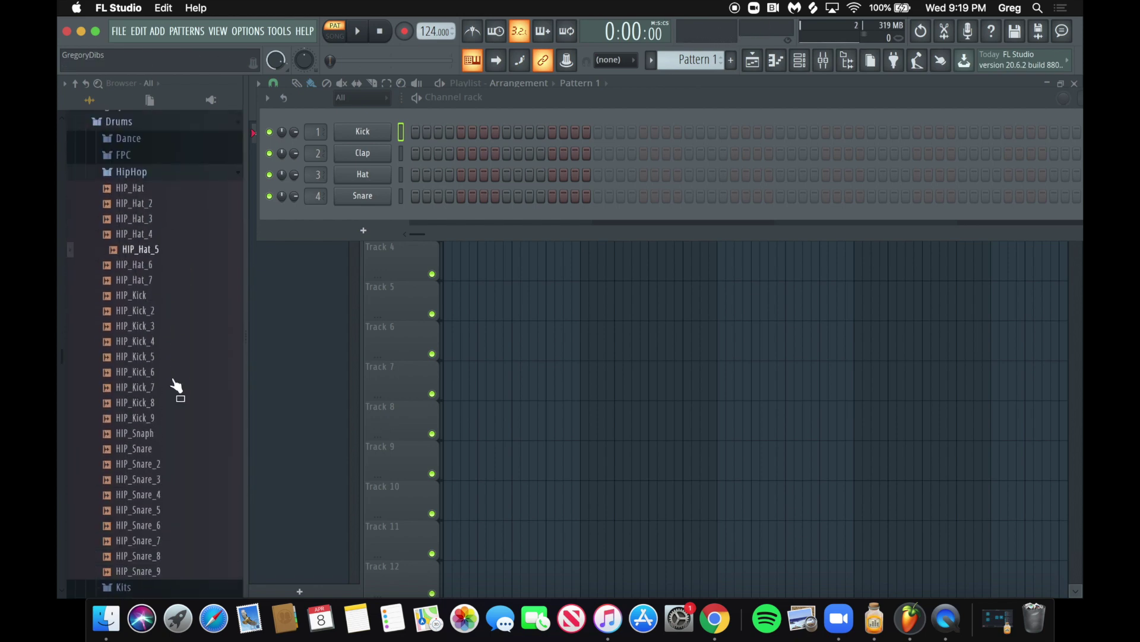
- Audition the HIP_Kick samples and load HIP_Kick_4 into the Kick channel
{"action": "left_click", "coordinate": [182, 356]}
{"action": "left_click", "coordinate": [184, 373]}
{"action": "left_click", "coordinate": [183, 387]}
{"action": "left_click", "coordinate": [180, 404]}
{"action": "left_click", "coordinate": [181, 419]}
{"action": "left_click", "coordinate": [182, 342]}
{"action": "left_click", "coordinate": [193, 326]}
{"action": "left_click", "coordinate": [189, 343]}
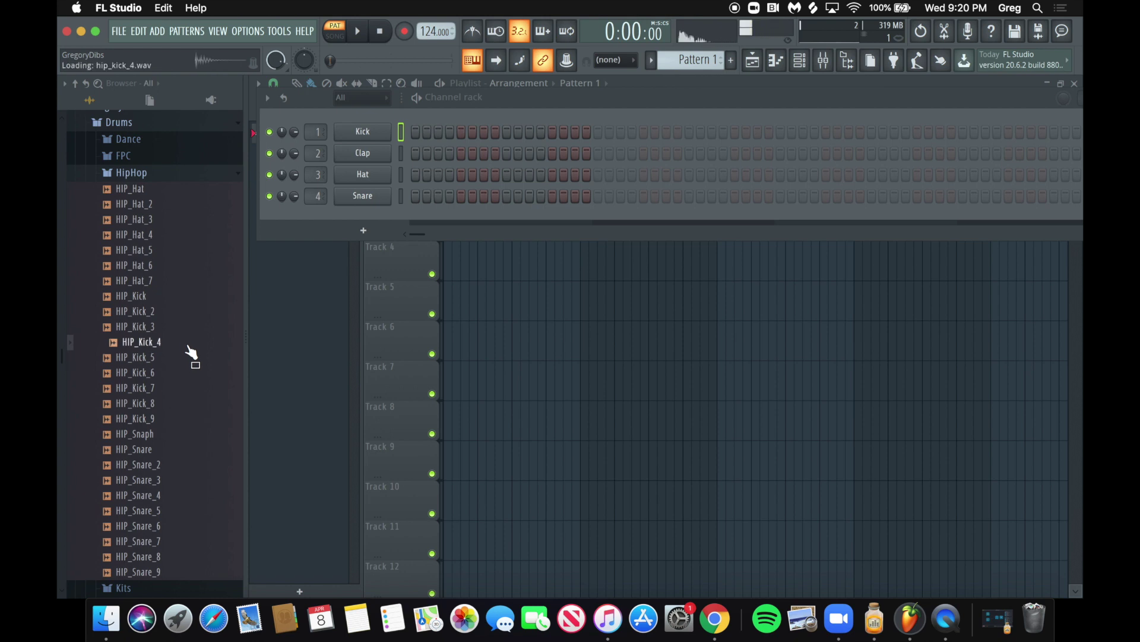
{"action": "left_click_drag", "start_coordinate": [189, 342], "coordinate": [377, 130]}
- Audition the HipHop hat samples and load HIP_Hat_3 into the Hat channel
{"action": "left_click", "coordinate": [185, 236]}
{"action": "left_click", "coordinate": [185, 218]}
{"action": "left_click", "coordinate": [201, 205]}
{"action": "left_click", "coordinate": [198, 221]}
{"action": "left_click", "coordinate": [188, 189]}
{"action": "left_click", "coordinate": [190, 204]}
{"action": "left_click", "coordinate": [189, 219]}
{"action": "left_click", "coordinate": [191, 235]}
{"action": "left_click_drag", "start_coordinate": [192, 219], "coordinate": [369, 172]}
- Audition the HipHop snare samples and load HIP_Snaph into the Clap channel
{"action": "left_click", "coordinate": [177, 465]}
{"action": "left_click", "coordinate": [185, 511]}
{"action": "left_click", "coordinate": [188, 527]}
{"action": "left_click", "coordinate": [191, 540]}
{"action": "left_click", "coordinate": [188, 555]}
{"action": "left_click", "coordinate": [190, 571]}
{"action": "left_click", "coordinate": [194, 514]}
{"action": "left_click", "coordinate": [210, 494]}
{"action": "left_click", "coordinate": [209, 480]}
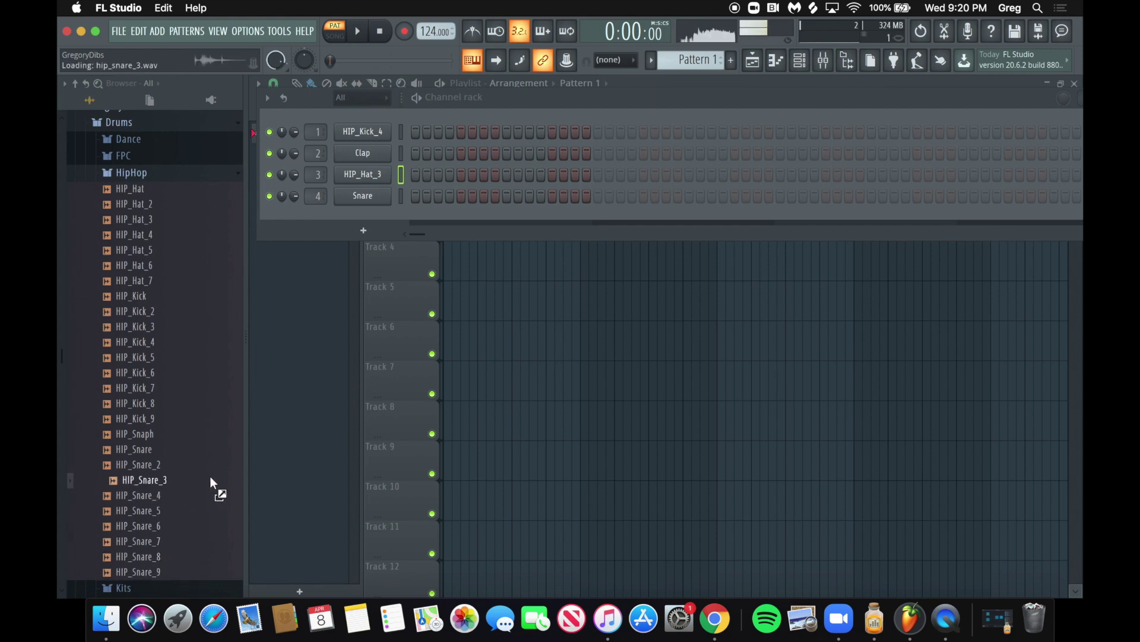
{"action": "left_click", "coordinate": [212, 464]}
{"action": "left_click_drag", "start_coordinate": [211, 465], "coordinate": [367, 152]}
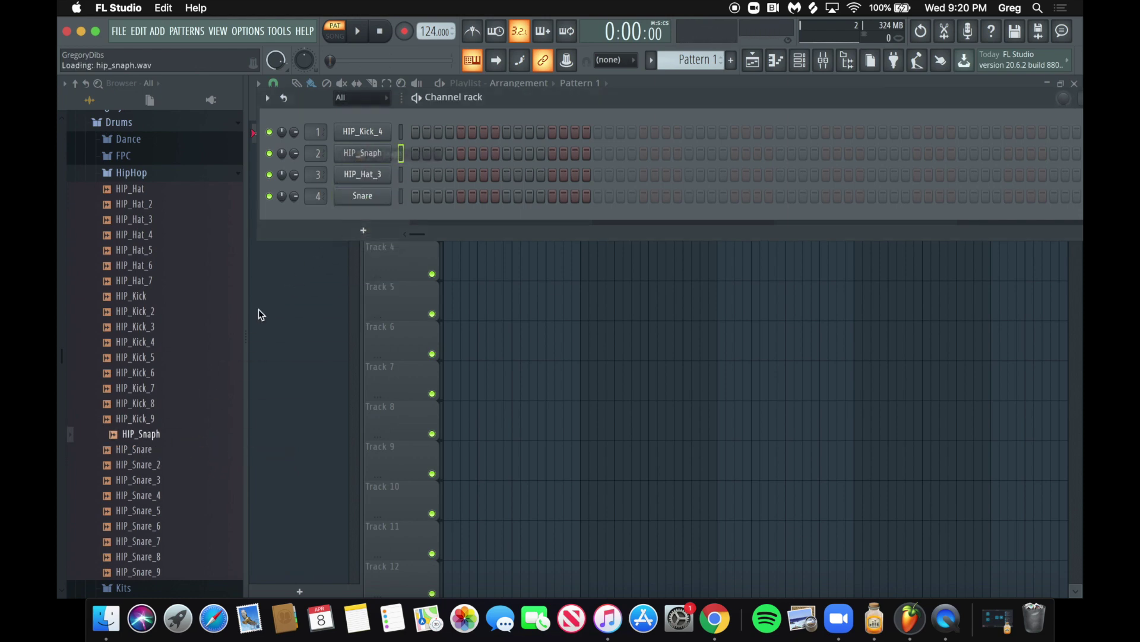
- Audition the samples in the FPC Hi Hats folder and add FPC_ClHH_GSab_002 as a new channel above Snare
{"action": "left_click", "coordinate": [195, 359]}
{"action": "left_click", "coordinate": [161, 173]}
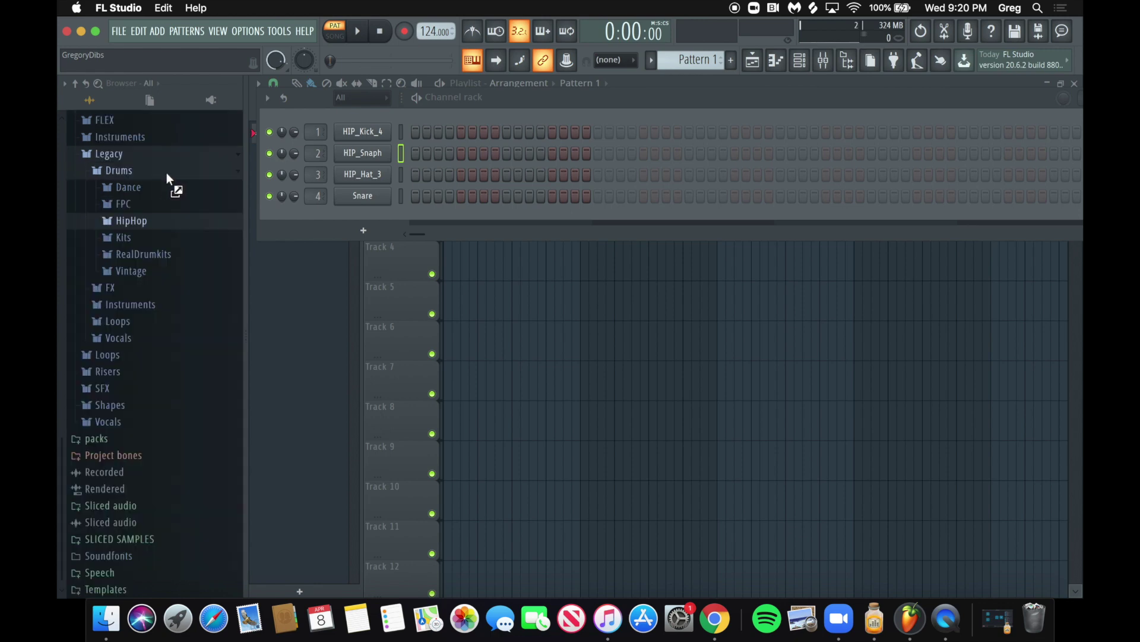
{"action": "left_click", "coordinate": [175, 207]}
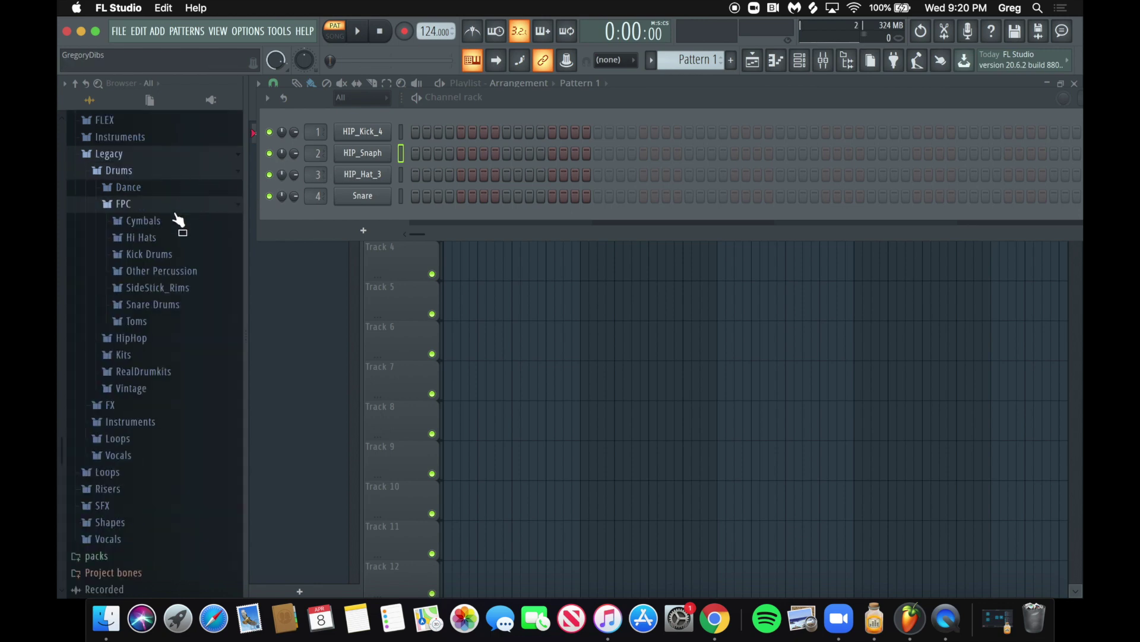
{"action": "left_click", "coordinate": [175, 240]}
{"action": "left_click", "coordinate": [175, 255]}
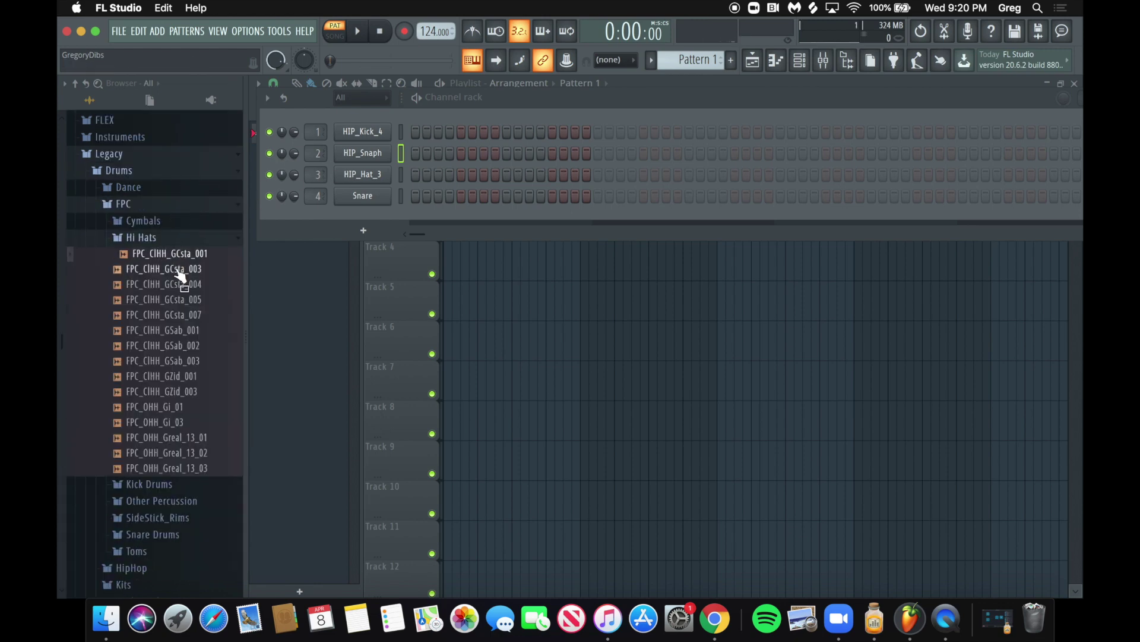
{"action": "left_click", "coordinate": [178, 269]}
{"action": "left_click", "coordinate": [180, 285]}
{"action": "left_click", "coordinate": [186, 316]}
{"action": "left_click", "coordinate": [188, 346]}
{"action": "left_click", "coordinate": [189, 363]}
{"action": "left_click_drag", "start_coordinate": [196, 348], "coordinate": [359, 201]}
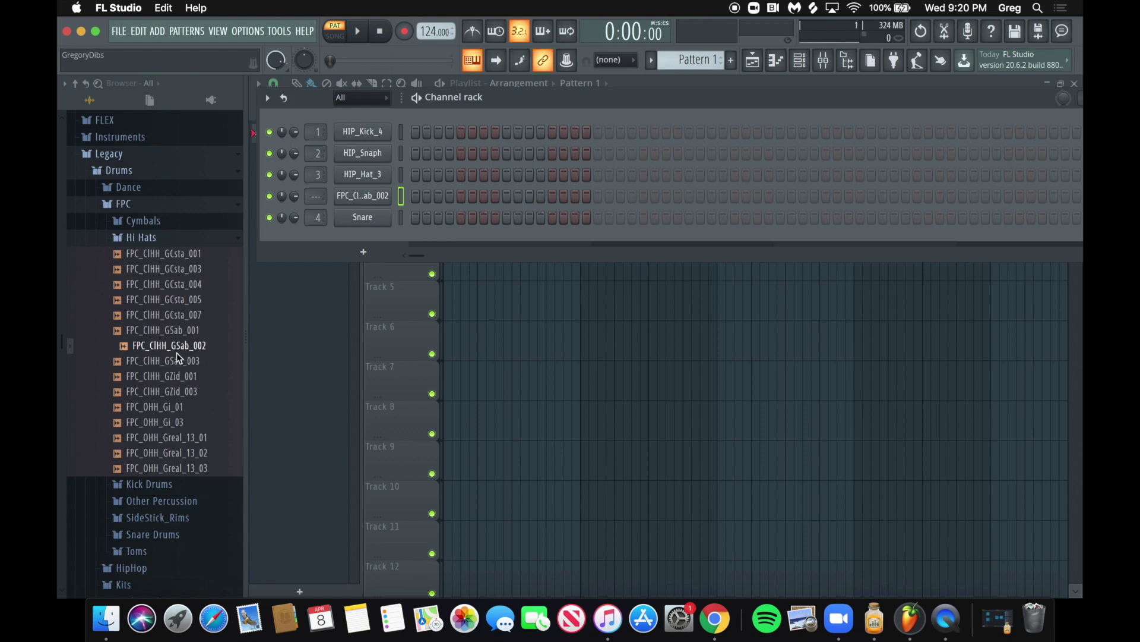
- Audition FPC kick and snare samples and load FPC_Snr_2li03 into the Snare channel
{"action": "left_click", "coordinate": [133, 237]}
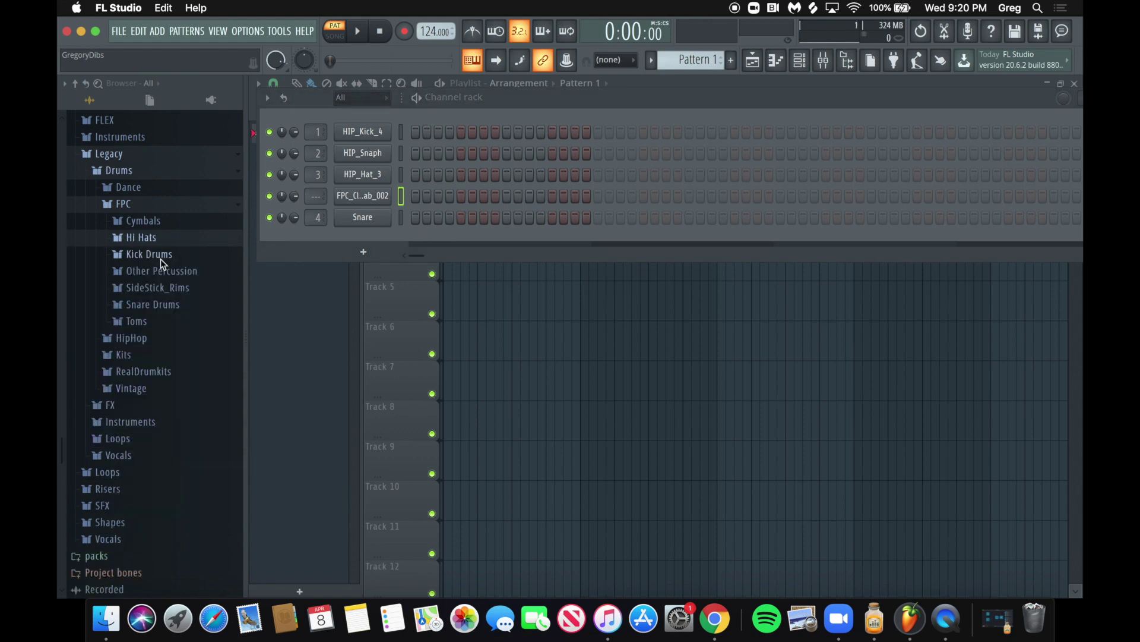
{"action": "left_click", "coordinate": [155, 254]}
{"action": "left_click_drag", "start_coordinate": [169, 332], "coordinate": [177, 331]}
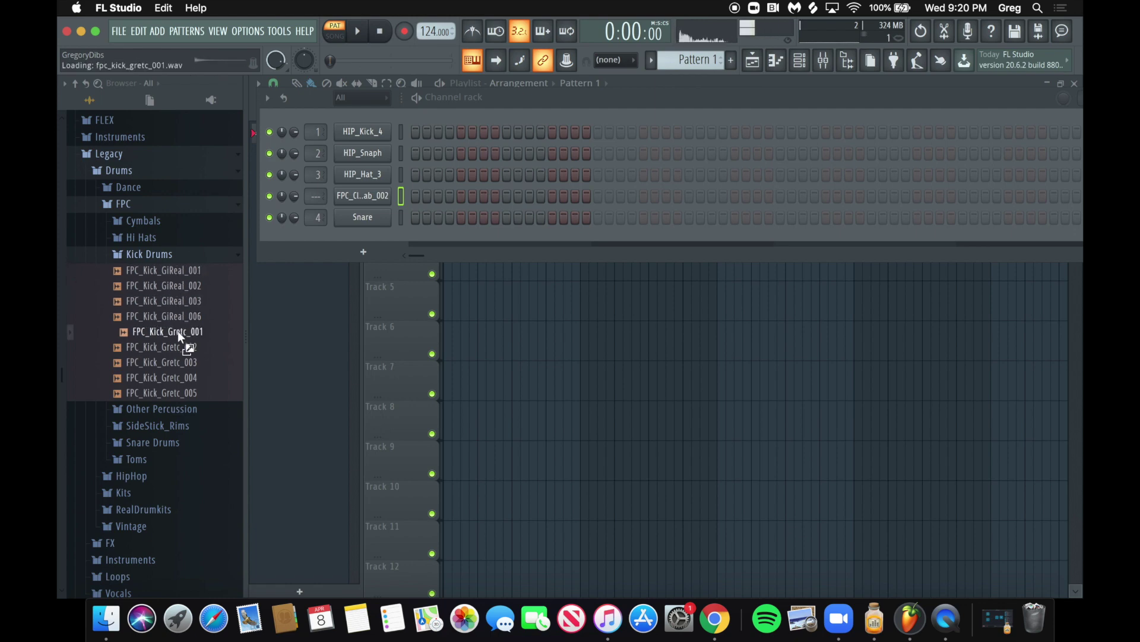
{"action": "left_click", "coordinate": [177, 254]}
{"action": "left_click", "coordinate": [175, 304]}
{"action": "left_click", "coordinate": [174, 321]}
{"action": "left_click", "coordinate": [174, 336]}
{"action": "left_click", "coordinate": [181, 381]}
{"action": "left_click", "coordinate": [188, 412]}
{"action": "left_click", "coordinate": [188, 443]}
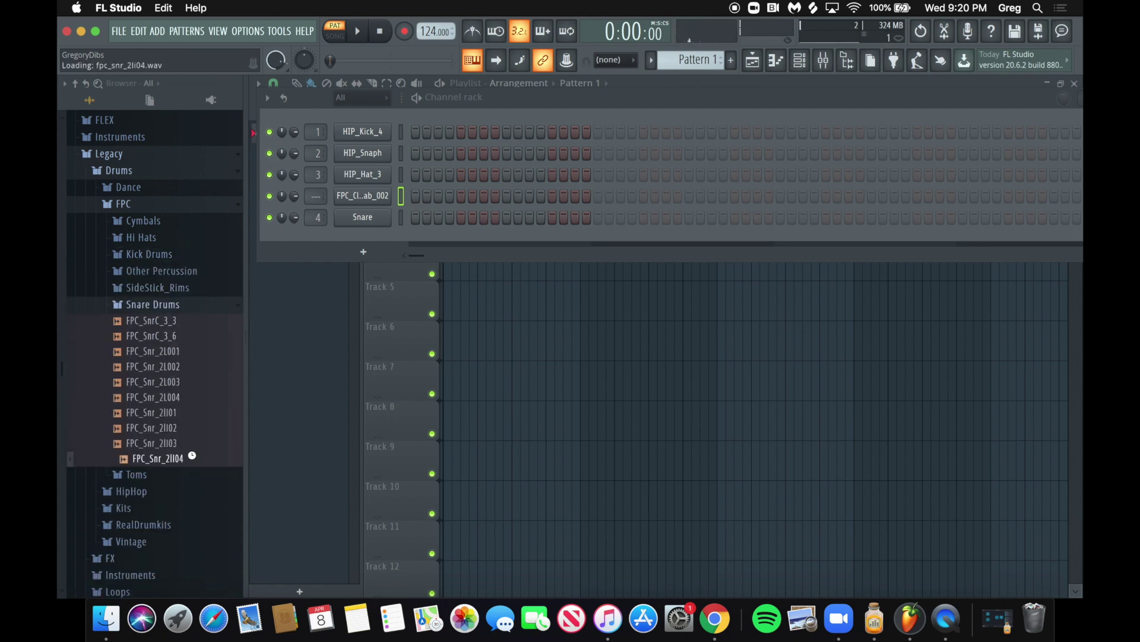
{"action": "left_click_drag", "start_coordinate": [197, 441], "coordinate": [374, 217]}
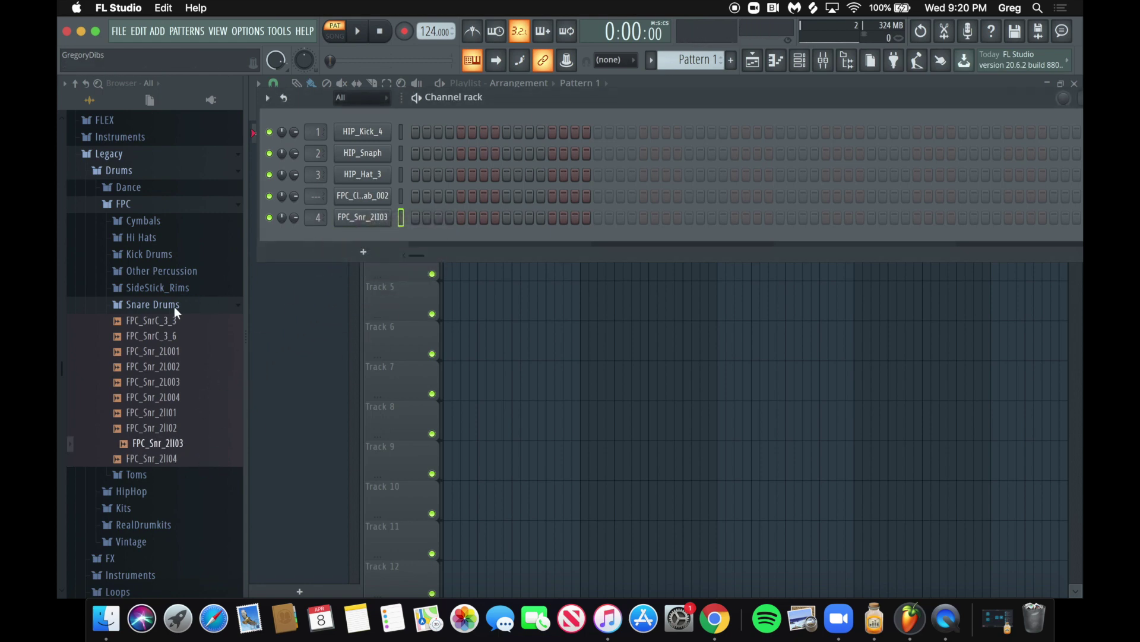
- Audition the tom samples in the FPC Toms folder
{"action": "left_click", "coordinate": [174, 307]}
{"action": "left_click", "coordinate": [172, 324]}
{"action": "left_click", "coordinate": [172, 352]}
{"action": "left_click", "coordinate": [192, 399]}
{"action": "left_click", "coordinate": [191, 445]}
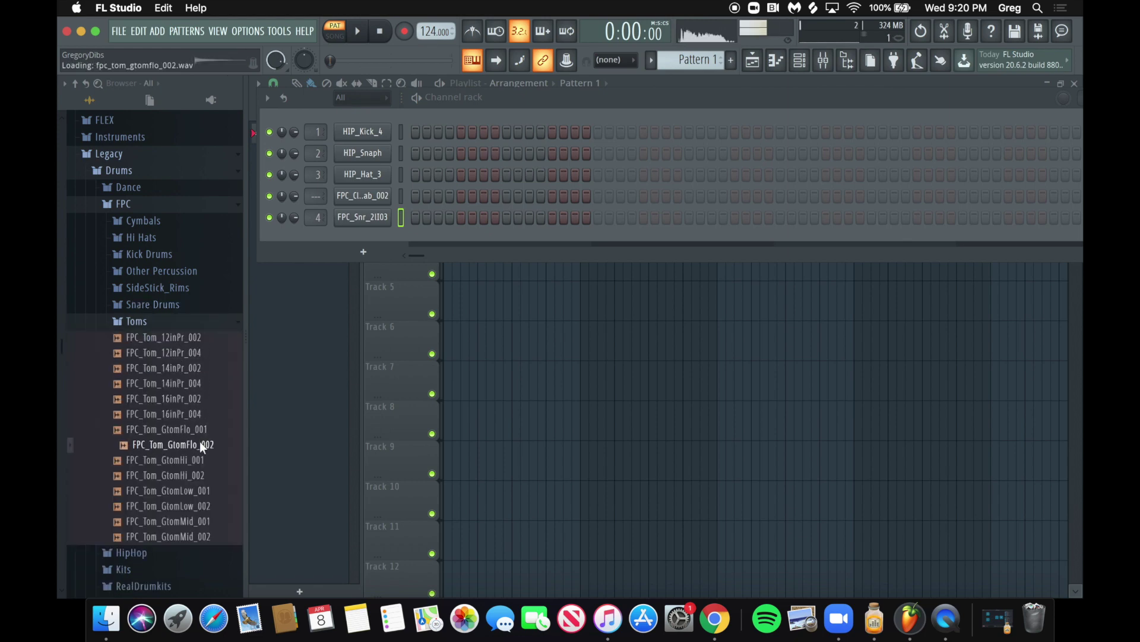
{"action": "left_click", "coordinate": [165, 355]}
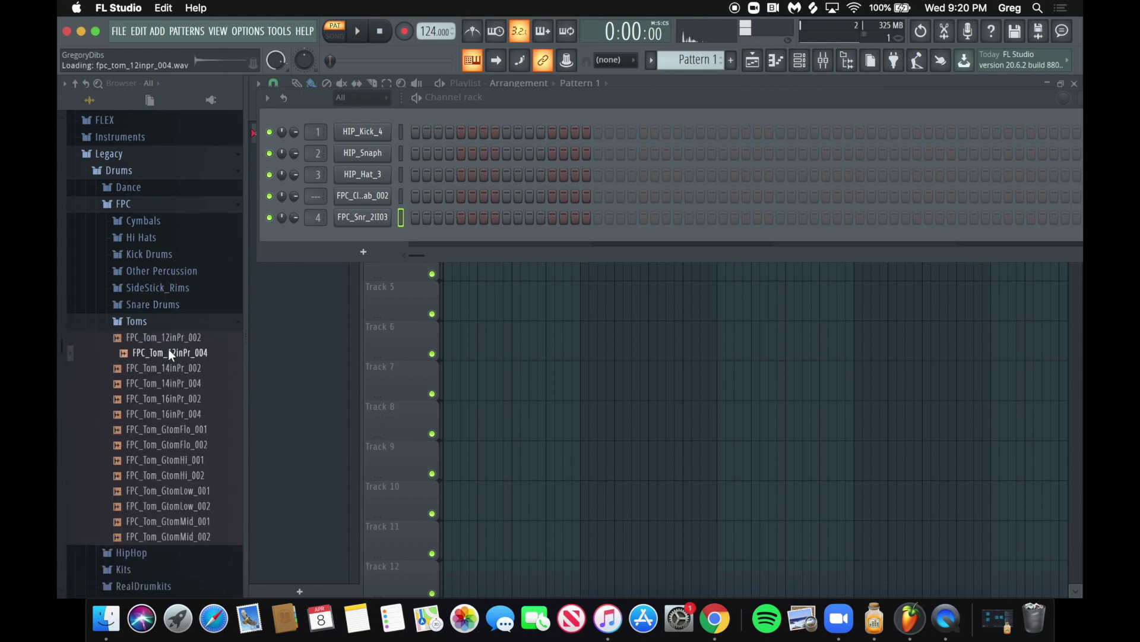
{"action": "left_click", "coordinate": [177, 321]}
- Audition samples in the Drum Kit 01 folder under Kits and add FLS_Rim 01 as a new channel below the snare
{"action": "left_click", "coordinate": [176, 348]}
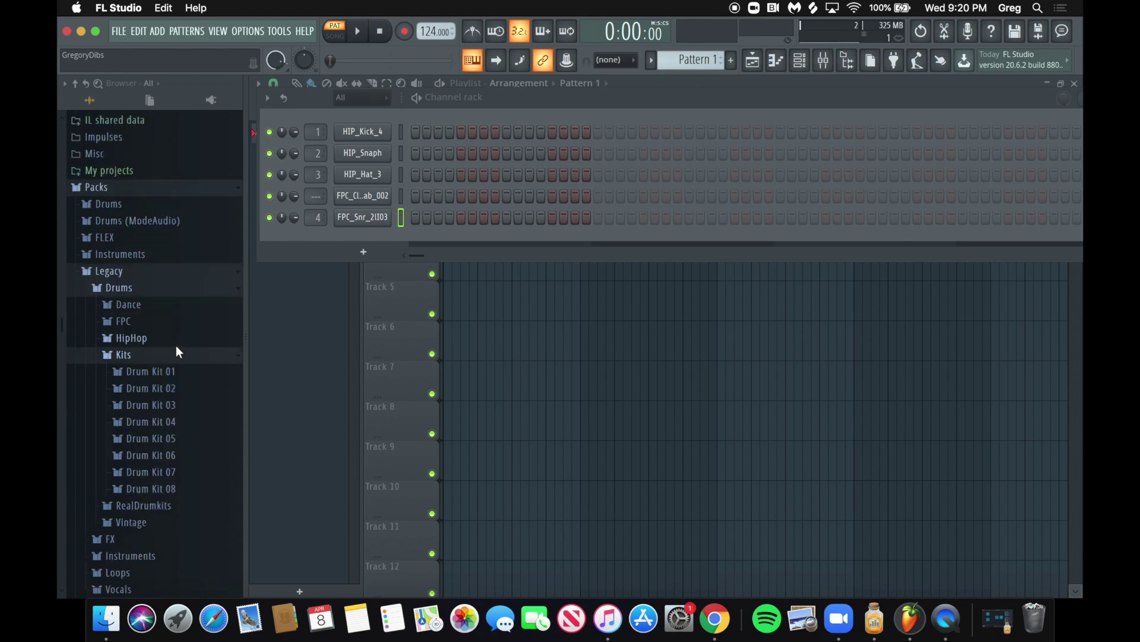
{"action": "left_click", "coordinate": [168, 371]}
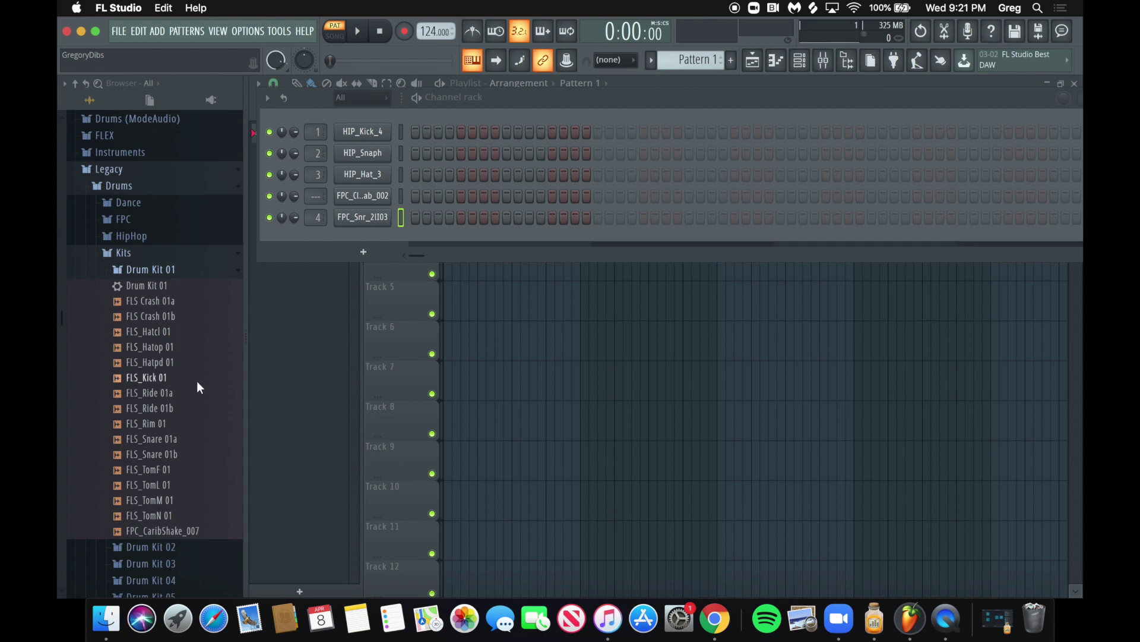
{"action": "left_click", "coordinate": [194, 362]}
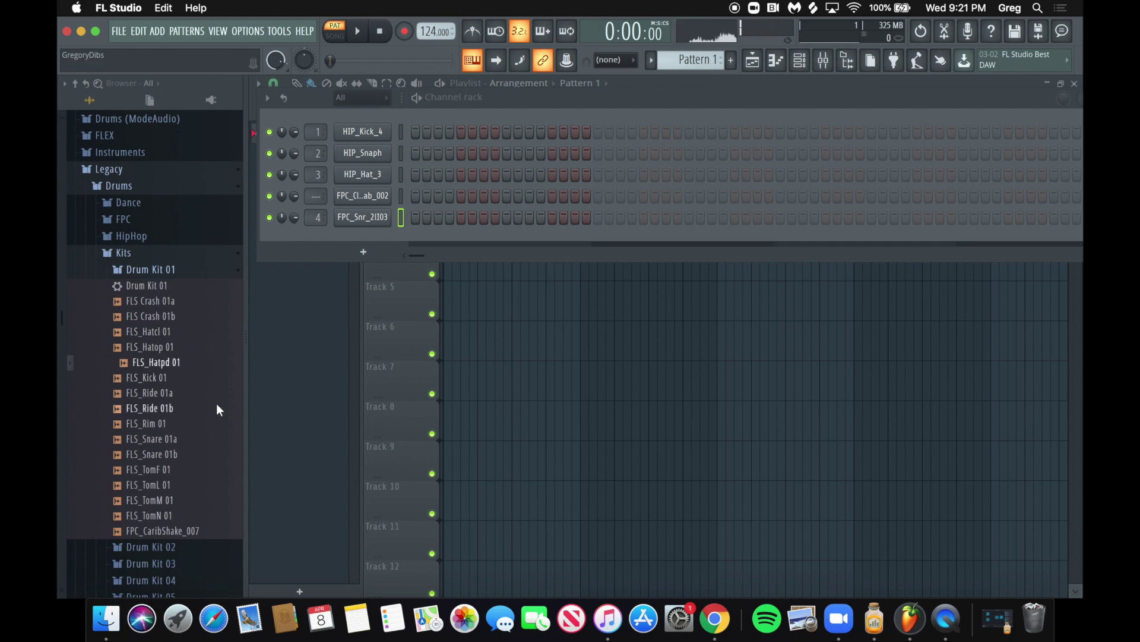
{"action": "left_click", "coordinate": [226, 453]}
{"action": "left_click", "coordinate": [230, 435]}
{"action": "left_click_drag", "start_coordinate": [225, 427], "coordinate": [365, 235]}
- Place HIP_Kick_4 hits on steps 1 and 4 and set the tempo to 100 BPM
{"action": "left_click", "coordinate": [404, 132]}
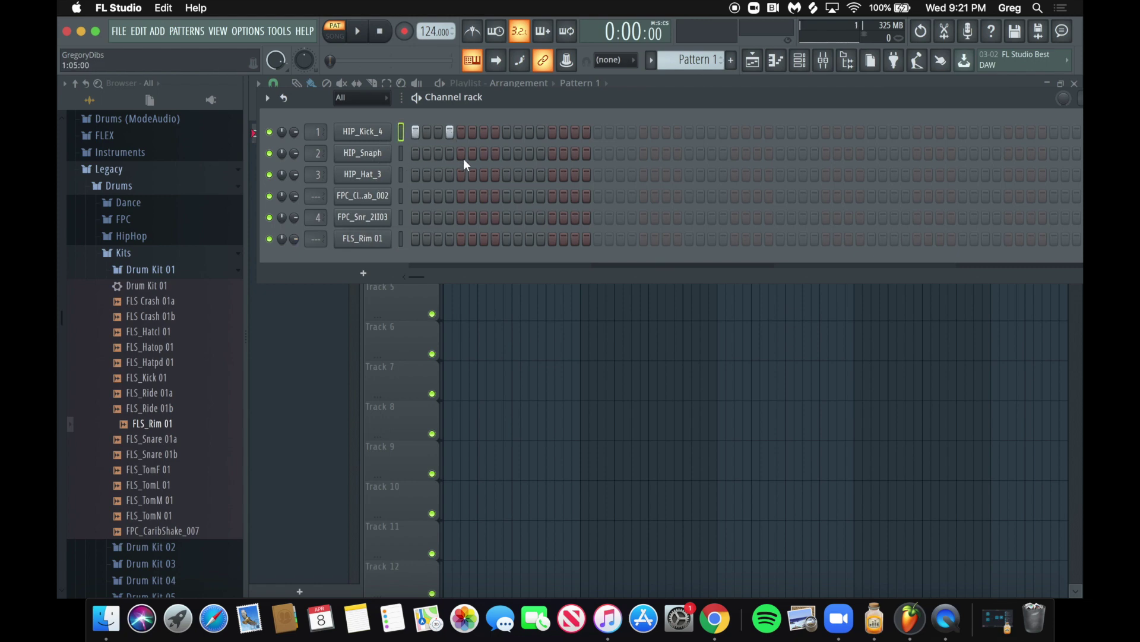
{"action": "left_click", "coordinate": [451, 132]}
{"action": "left_click_drag", "start_coordinate": [436, 31], "coordinate": [437, 54]}
- Start pattern playback and place HIP_Snaph hits every eight steps from step 5 through step 61
{"action": "left_click", "coordinate": [354, 30]}
{"action": "left_click", "coordinate": [552, 153]}
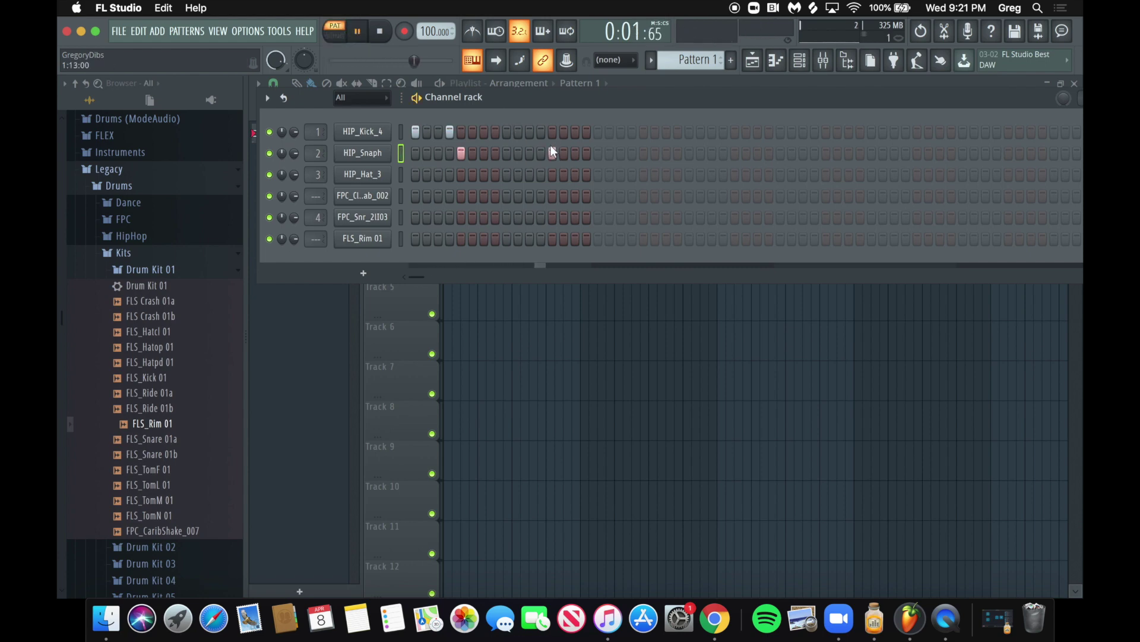
{"action": "left_click", "coordinate": [644, 153]}
{"action": "left_click", "coordinate": [735, 153]}
{"action": "left_click", "coordinate": [827, 153]}
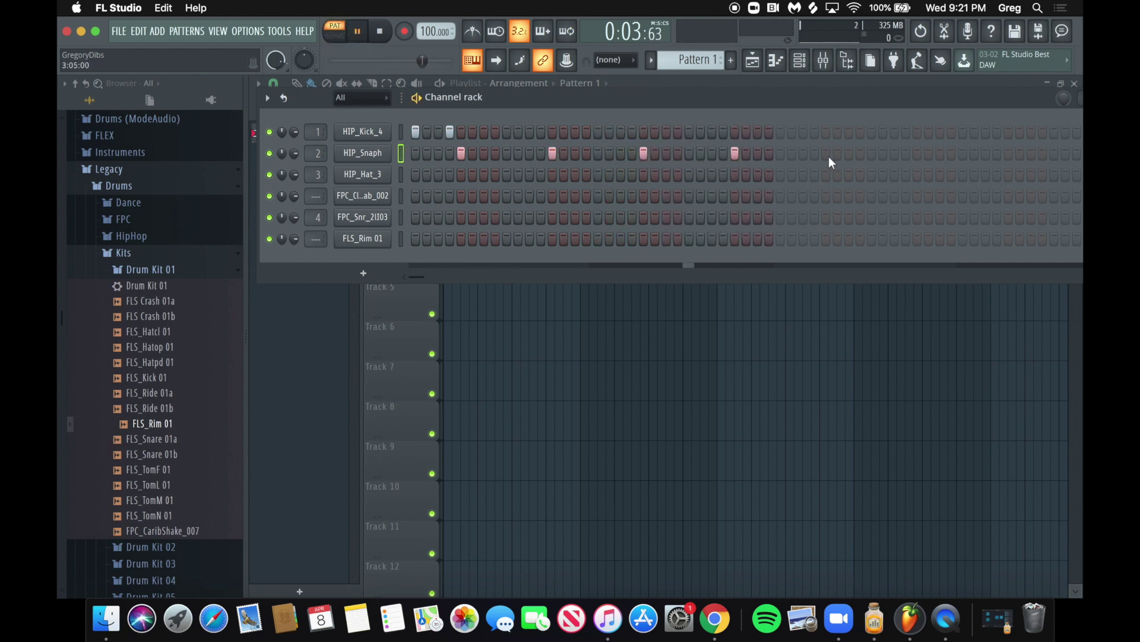
{"action": "left_click", "coordinate": [919, 153]}
{"action": "left_click_drag", "start_coordinate": [942, 97], "coordinate": [850, 108]}
{"action": "left_click", "coordinate": [918, 164]}
{"action": "left_click", "coordinate": [1008, 164]}
{"action": "left_click_drag", "start_coordinate": [597, 108], "coordinate": [651, 101]}
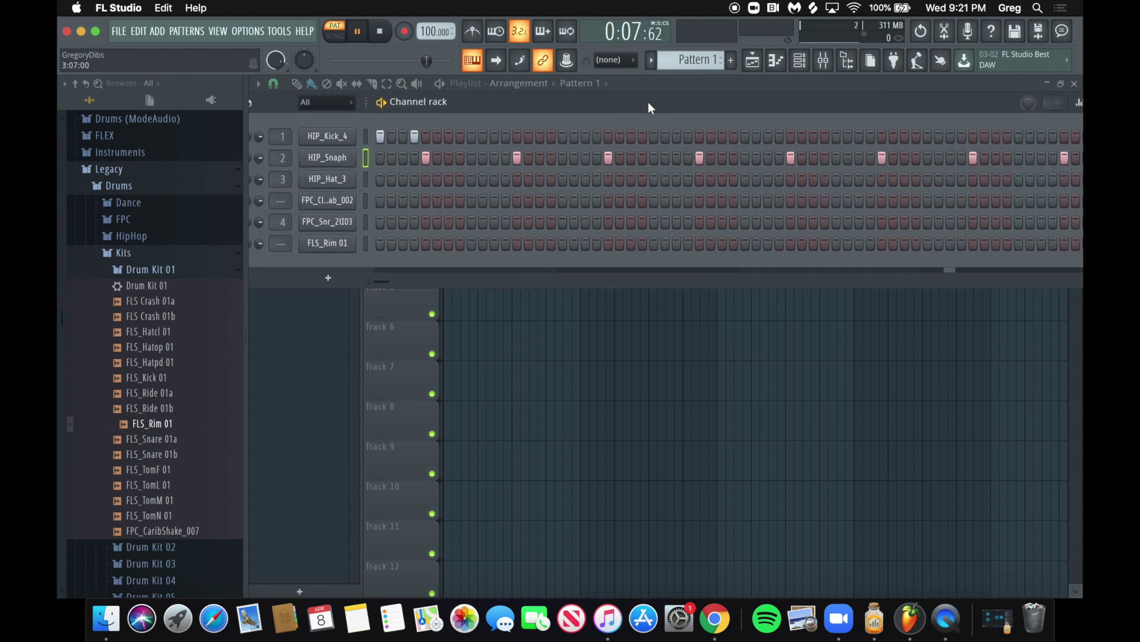
{"action": "left_click_drag", "start_coordinate": [459, 108], "coordinate": [488, 108]}
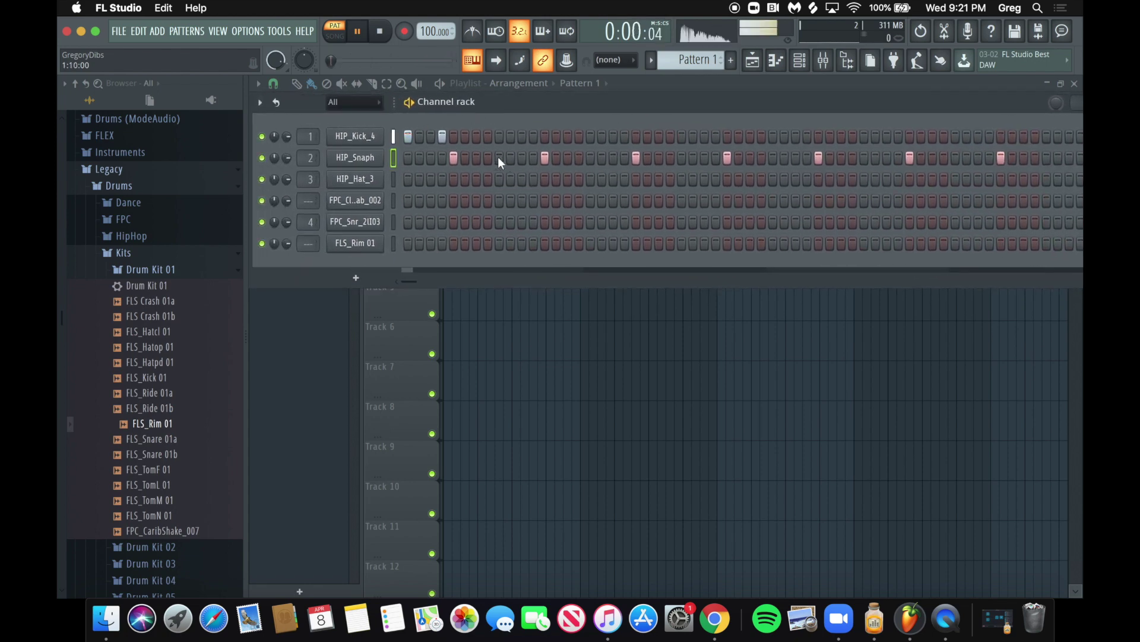
- Add HIP_Kick_4 hits on steps 17, 20, 33, 36, 39, 49, 52, 55 and 59
{"action": "left_click", "coordinate": [590, 136]}
{"action": "left_click", "coordinate": [624, 136]}
{"action": "left_click", "coordinate": [807, 136]}
{"action": "left_click", "coordinate": [842, 136]}
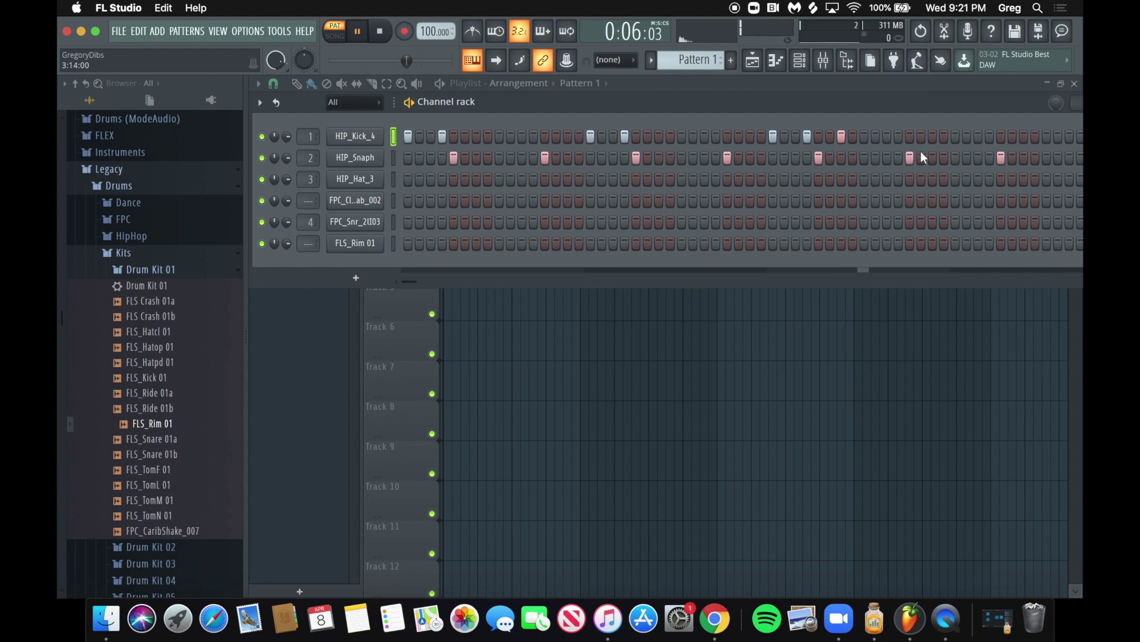
{"action": "left_click", "coordinate": [956, 136]}
{"action": "left_click", "coordinate": [990, 136]}
{"action": "left_click", "coordinate": [1024, 136]}
{"action": "left_click", "coordinate": [1069, 136]}
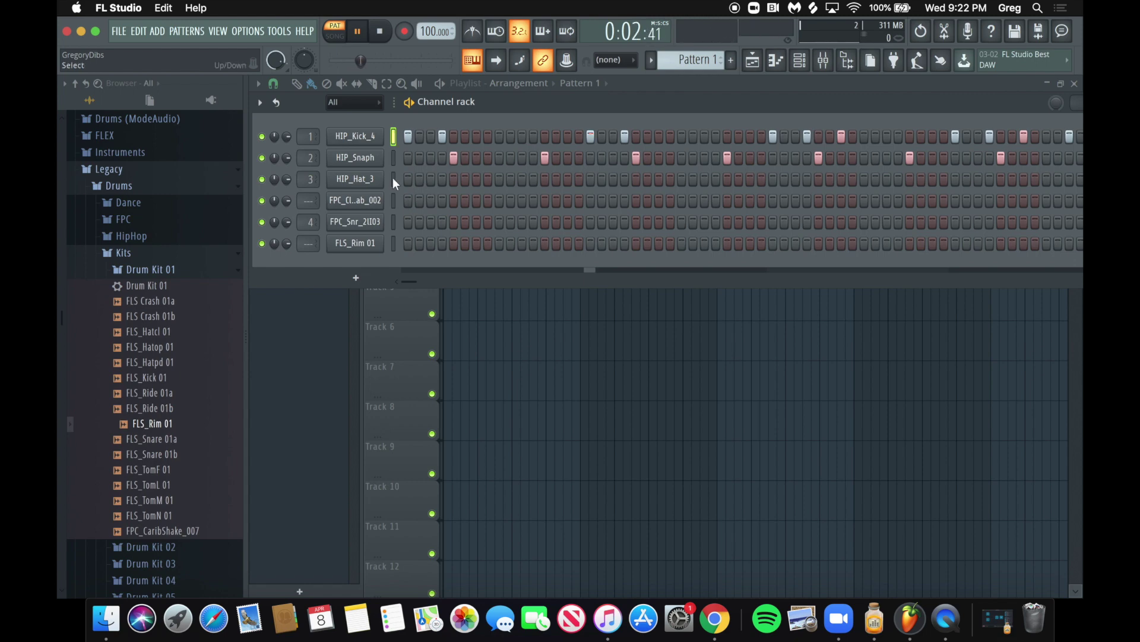
- Route the FPC closed hat, FPC snare and FLS_Rim 01 channels to mixer tracks 4, 5 and 6
{"action": "left_click", "coordinate": [357, 158]}
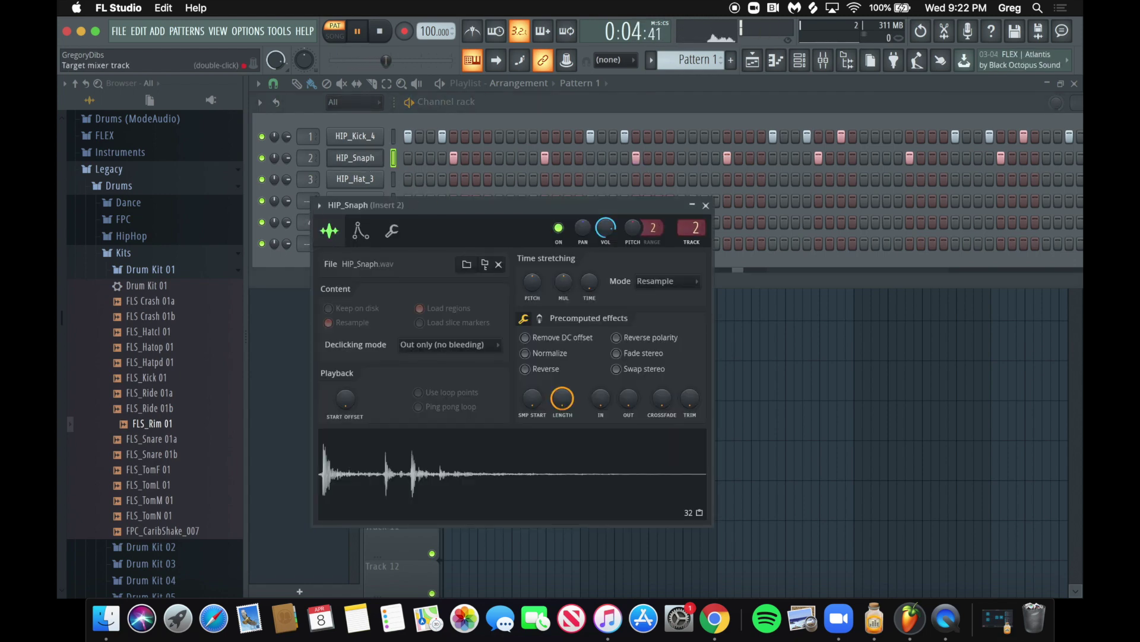
{"action": "left_click", "coordinate": [306, 202]}
{"action": "left_click_drag", "start_coordinate": [310, 222], "coordinate": [309, 222]}
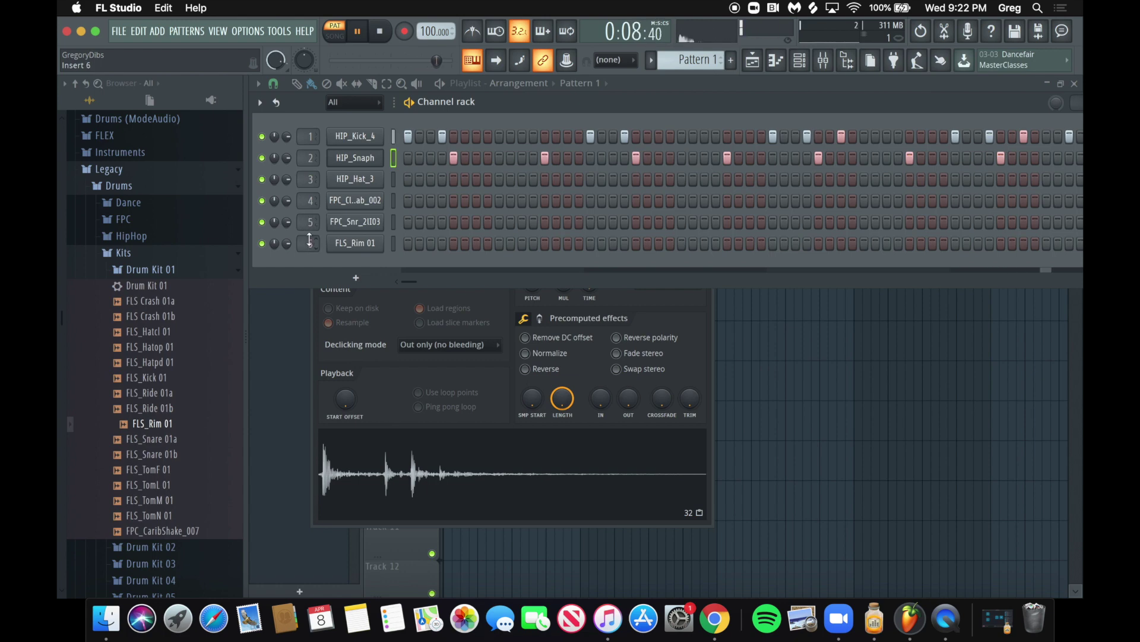
- Show the mixer, select Insert 1 and switch the mixer layout to Compact 2
{"action": "left_click", "coordinate": [825, 66]}
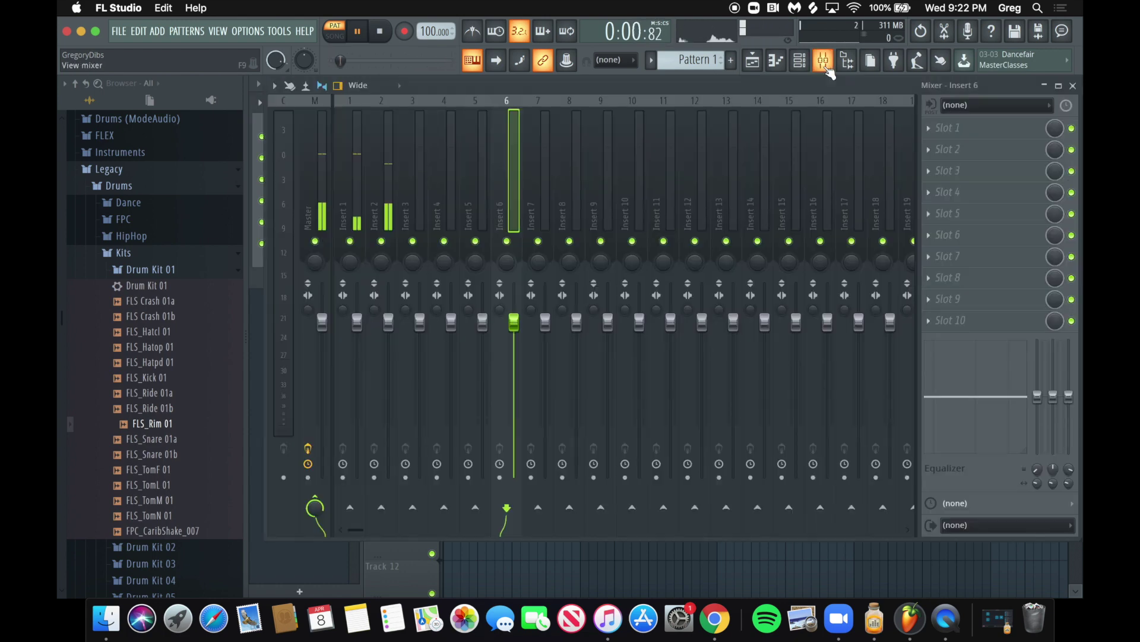
{"action": "left_click", "coordinate": [346, 158]}
{"action": "left_click", "coordinate": [369, 85]}
{"action": "left_click", "coordinate": [369, 114]}
- Rename mixer track Insert 1 as Kick
{"action": "right_click", "coordinate": [308, 134]}
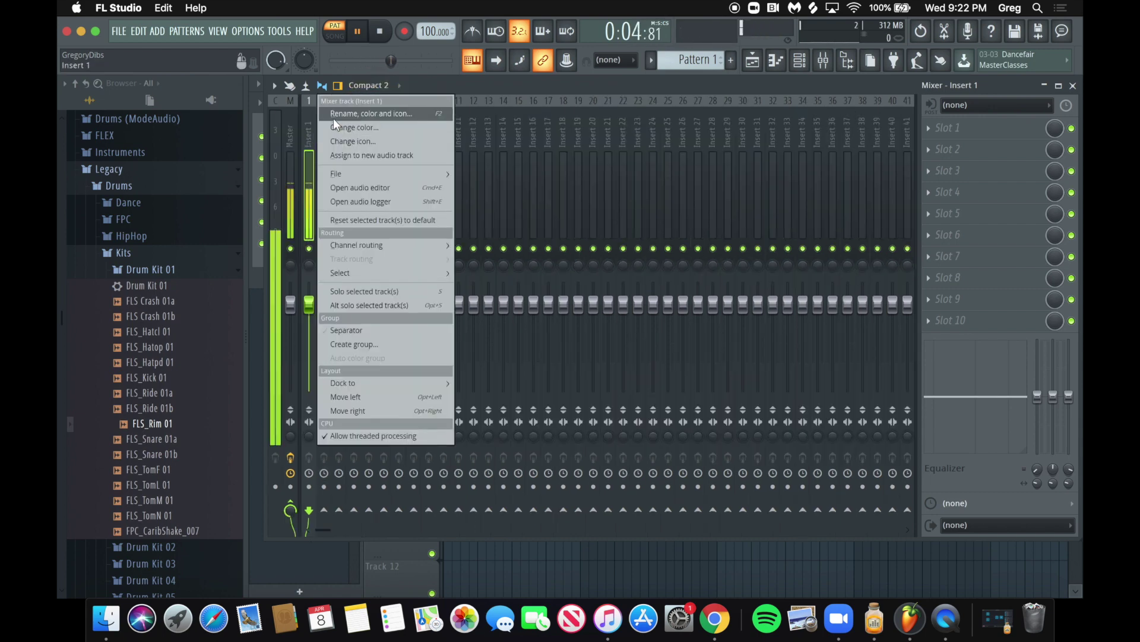
{"action": "left_click", "coordinate": [334, 114]}
{"action": "type", "text": "Kcik"}
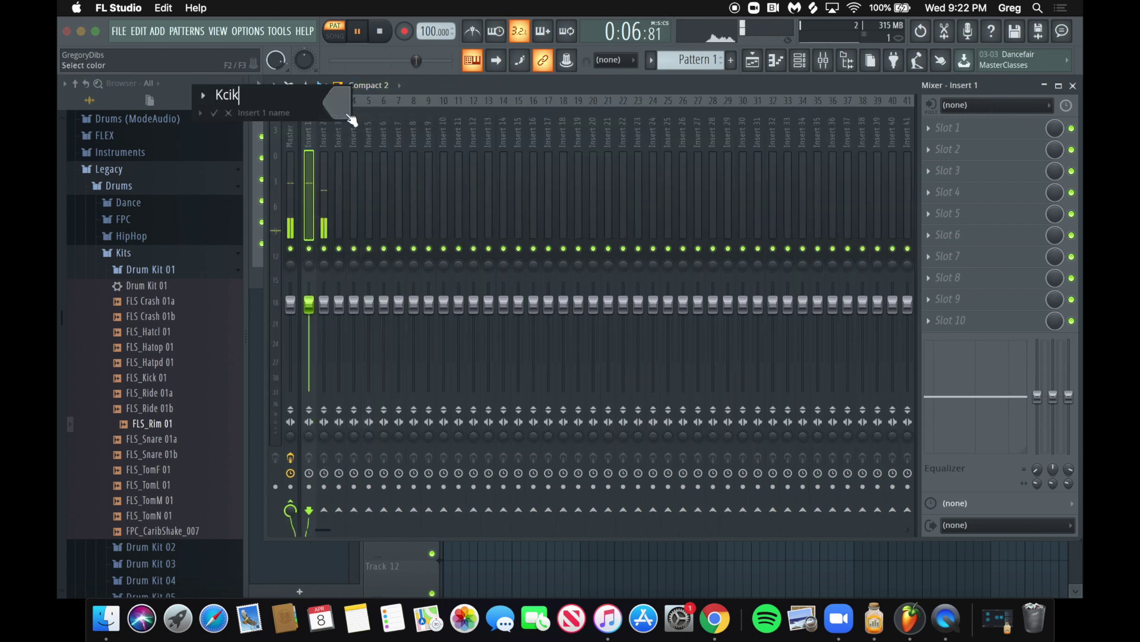
{"action": "key", "text": "BackSpace"}
{"action": "key", "text": "BackSpace"}
{"action": "key", "text": "BackSpace"}
{"action": "type", "text": "ick"}
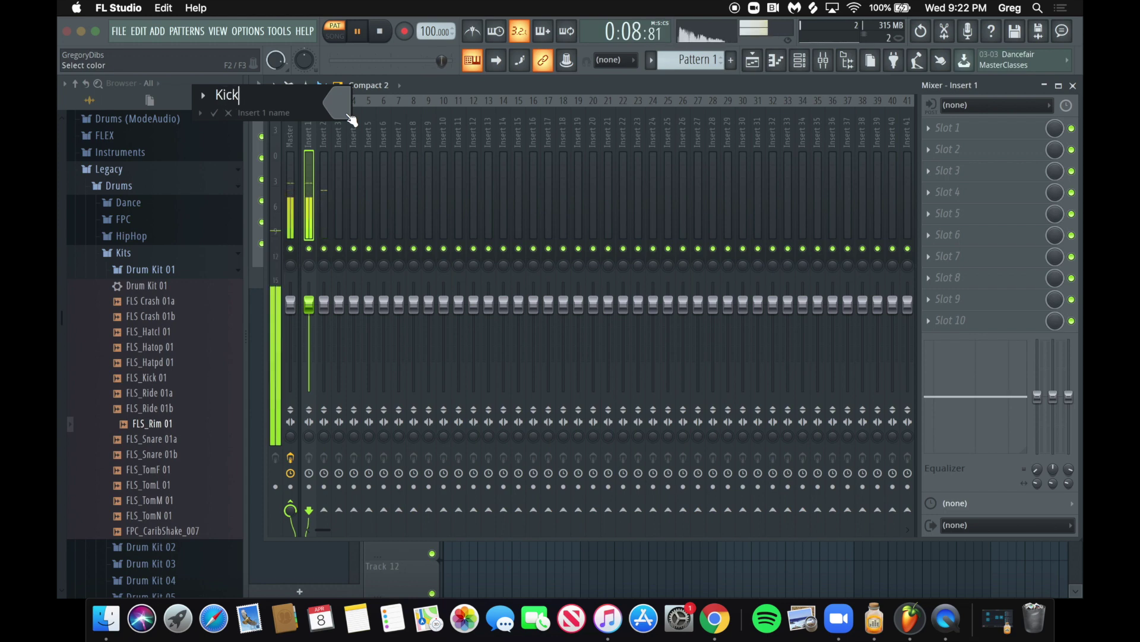
{"action": "key", "text": "Return"}
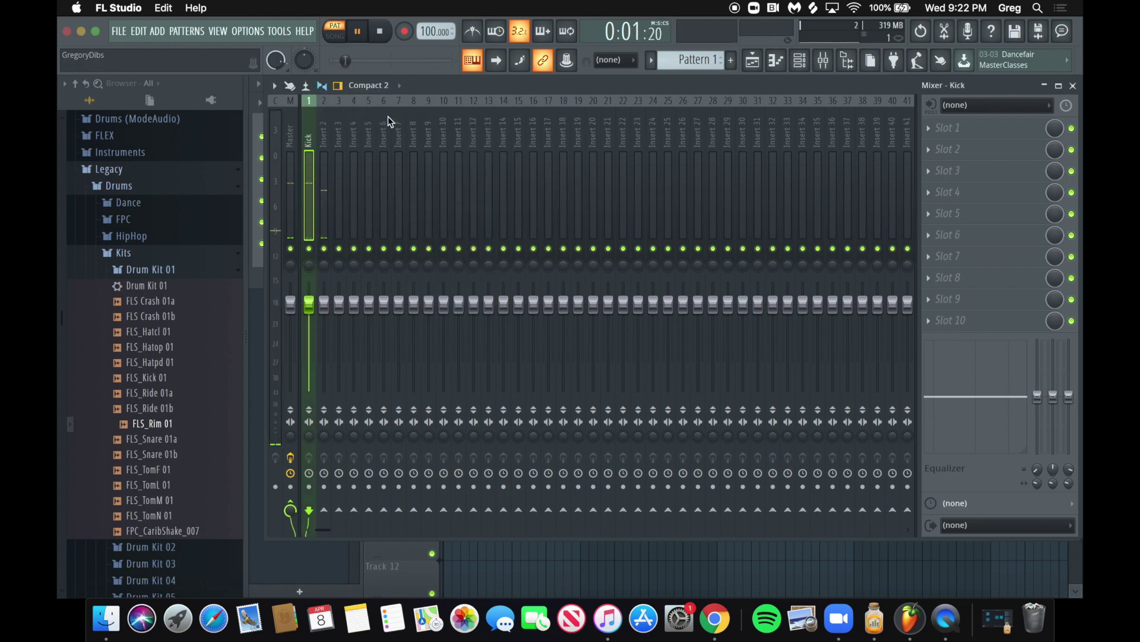
- Rename mixer track Insert 2 as Snare/Clap
{"action": "left_click", "coordinate": [319, 128]}
{"action": "right_click", "coordinate": [320, 138]}
{"action": "left_click", "coordinate": [361, 115]}
{"action": "type", "text": "Snare/Clap"}
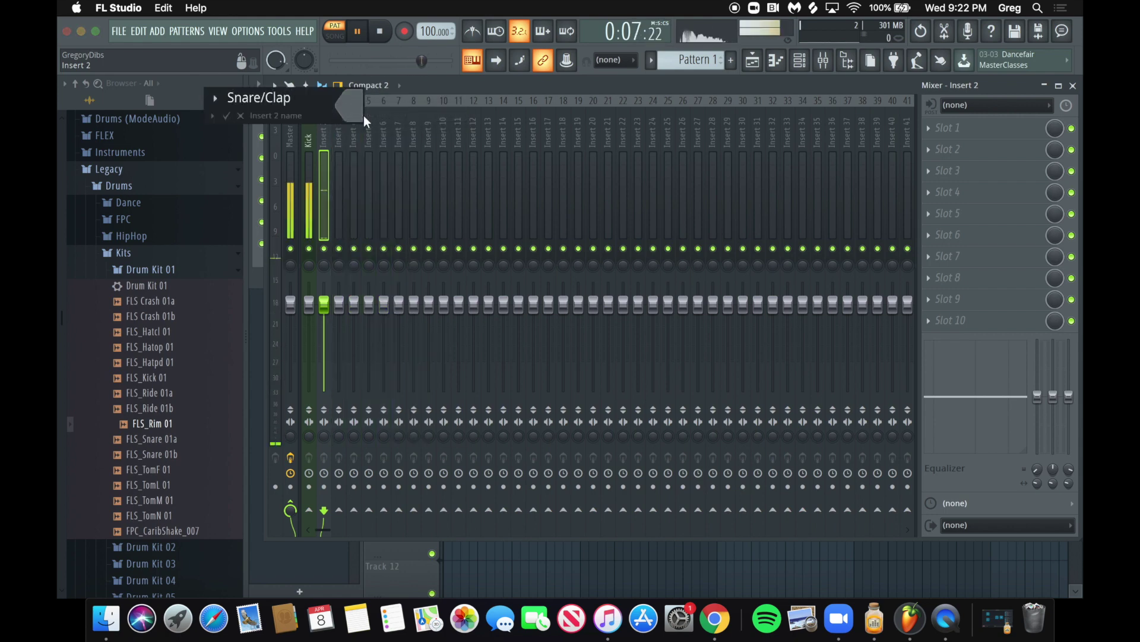
{"action": "left_click", "coordinate": [359, 109]}
{"action": "left_click", "coordinate": [441, 133]}
{"action": "key", "text": "Return"}
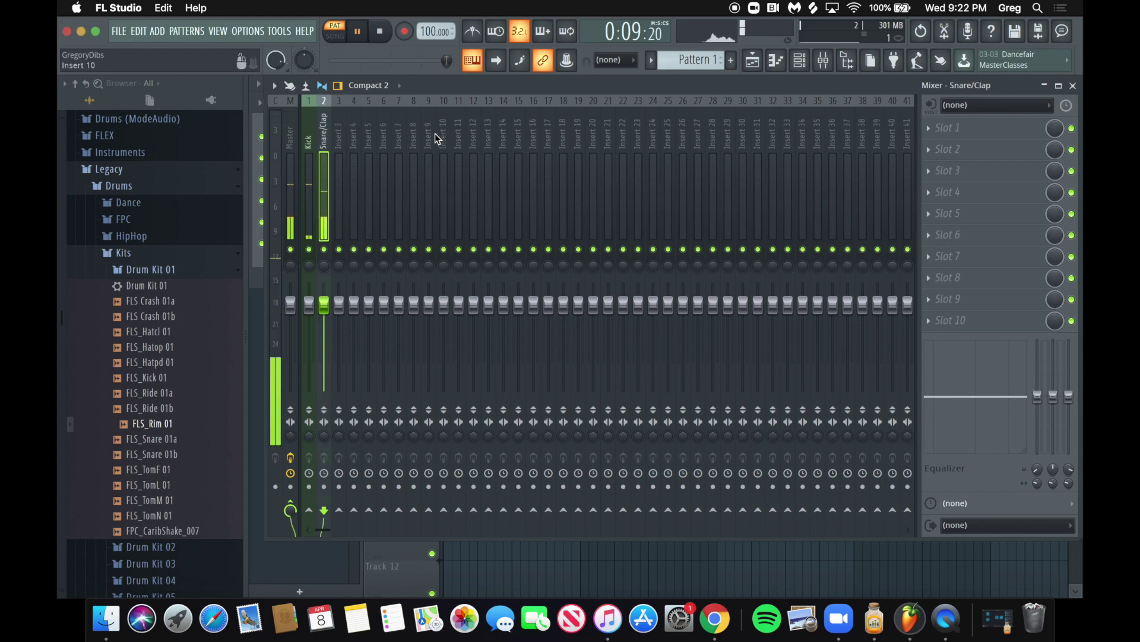
- Show the channel rack and add HIP_Hat_3 hits on every fourth step from 3 to 43, plus steps 51, 55, 59 and 63
{"action": "left_click", "coordinate": [339, 130]}
{"action": "key", "text": "F6"}
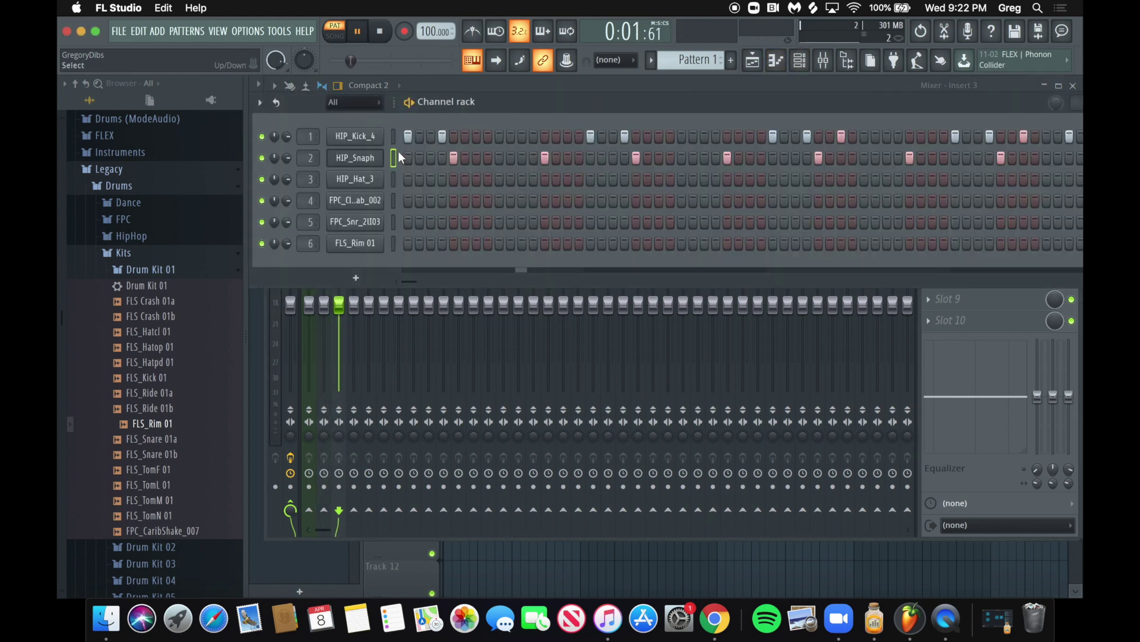
{"action": "left_click", "coordinate": [432, 177]}
{"action": "left_click", "coordinate": [434, 182]}
{"action": "left_click", "coordinate": [432, 179]}
{"action": "left_click", "coordinate": [477, 179]}
{"action": "left_click", "coordinate": [522, 179]}
{"action": "left_click", "coordinate": [568, 179]}
{"action": "left_click", "coordinate": [612, 179]}
{"action": "left_click", "coordinate": [659, 179]}
{"action": "left_click", "coordinate": [704, 180]}
{"action": "left_click", "coordinate": [750, 180]}
{"action": "left_click", "coordinate": [796, 180]}
{"action": "left_click", "coordinate": [841, 180]}
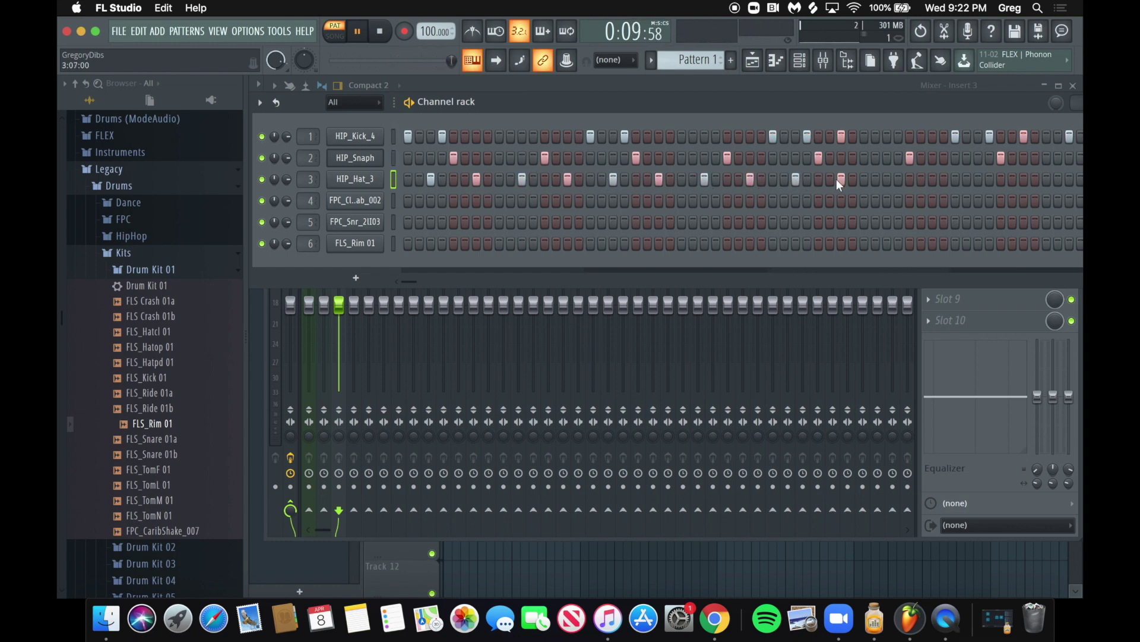
{"action": "left_click", "coordinate": [887, 180]}
{"action": "left_click", "coordinate": [979, 179]}
{"action": "left_click", "coordinate": [1025, 180]}
{"action": "left_click", "coordinate": [1071, 180]}
{"action": "left_click_drag", "start_coordinate": [1017, 105], "coordinate": [935, 104]}
{"action": "left_click", "coordinate": [1032, 177]}
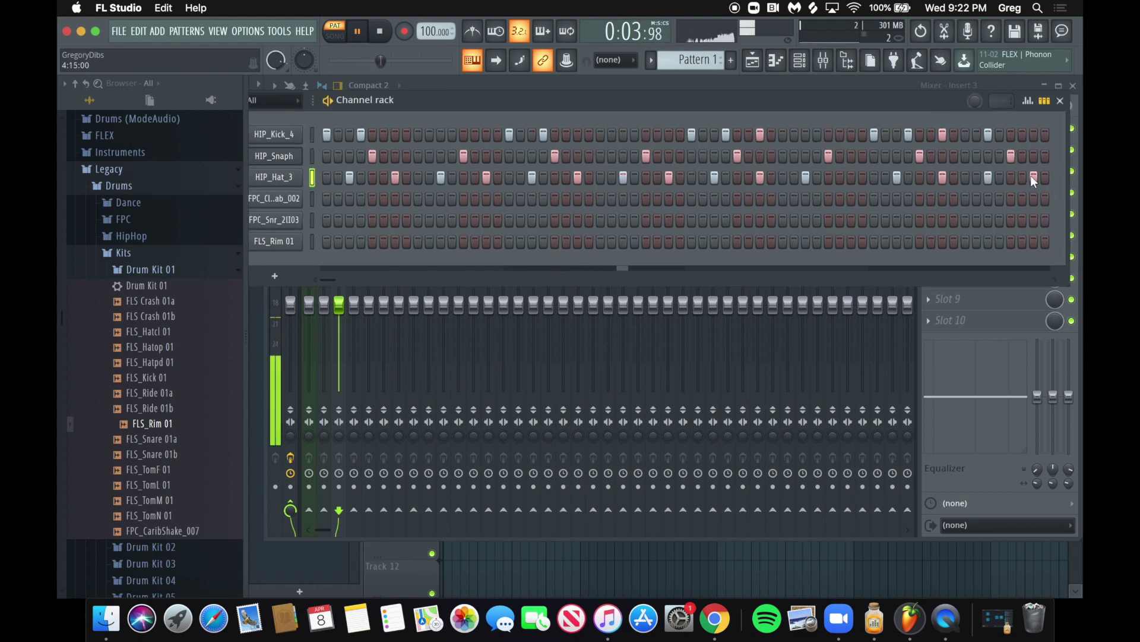
- Open the HIP_Snaph channel's sampler settings and bring up the options for its waveform
{"action": "left_click_drag", "start_coordinate": [672, 95], "coordinate": [716, 95]}
{"action": "left_click", "coordinate": [318, 157]}
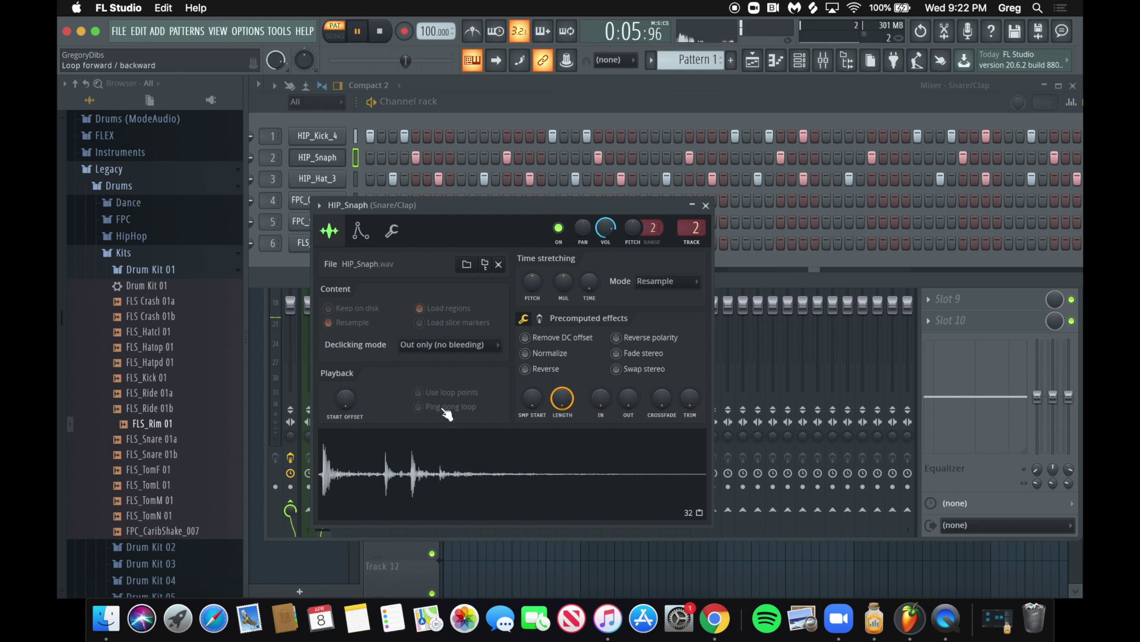
{"action": "right_click", "coordinate": [412, 484]}
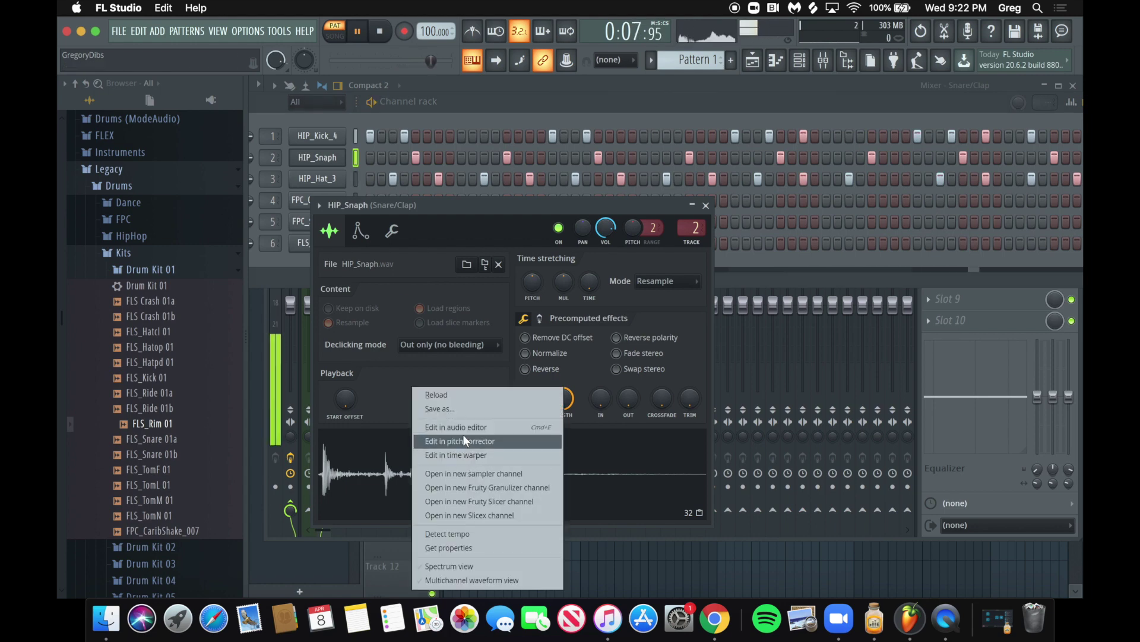
- Add a HIP_Hat_3 hit on step 47 and stop playback
{"action": "left_click", "coordinate": [896, 184]}
{"action": "left_click", "coordinate": [894, 178]}
{"action": "left_click", "coordinate": [380, 31]}
- Open the HIP_Snaph sample in the Edison audio editor
{"action": "left_click", "coordinate": [321, 179]}
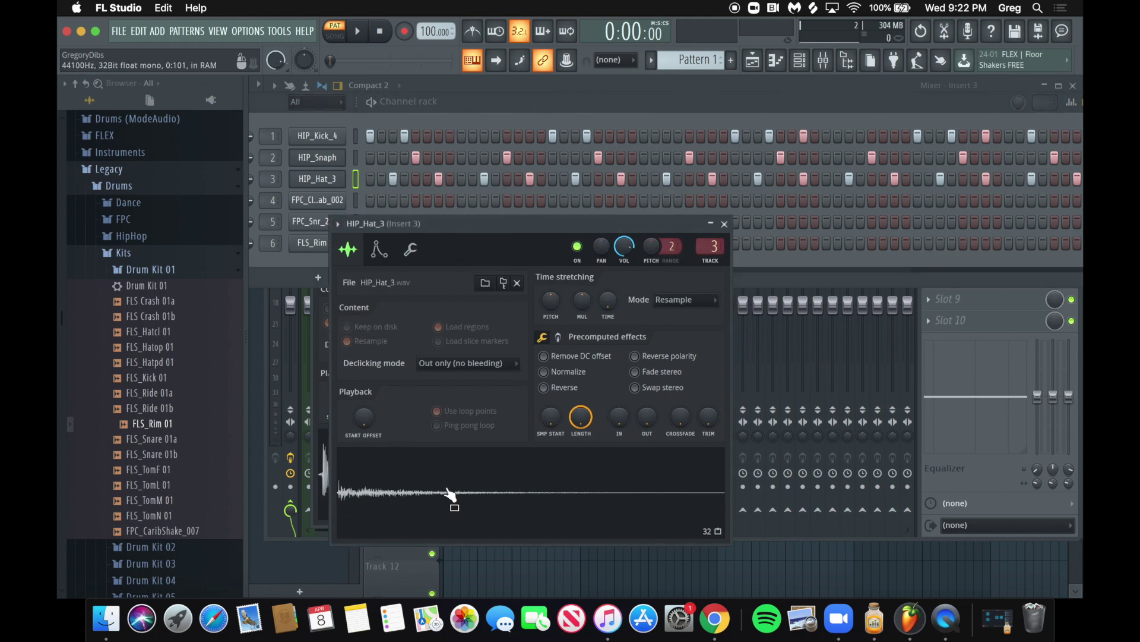
{"action": "right_click", "coordinate": [453, 457]}
{"action": "left_click", "coordinate": [432, 457]}
{"action": "right_click", "coordinate": [434, 458]}
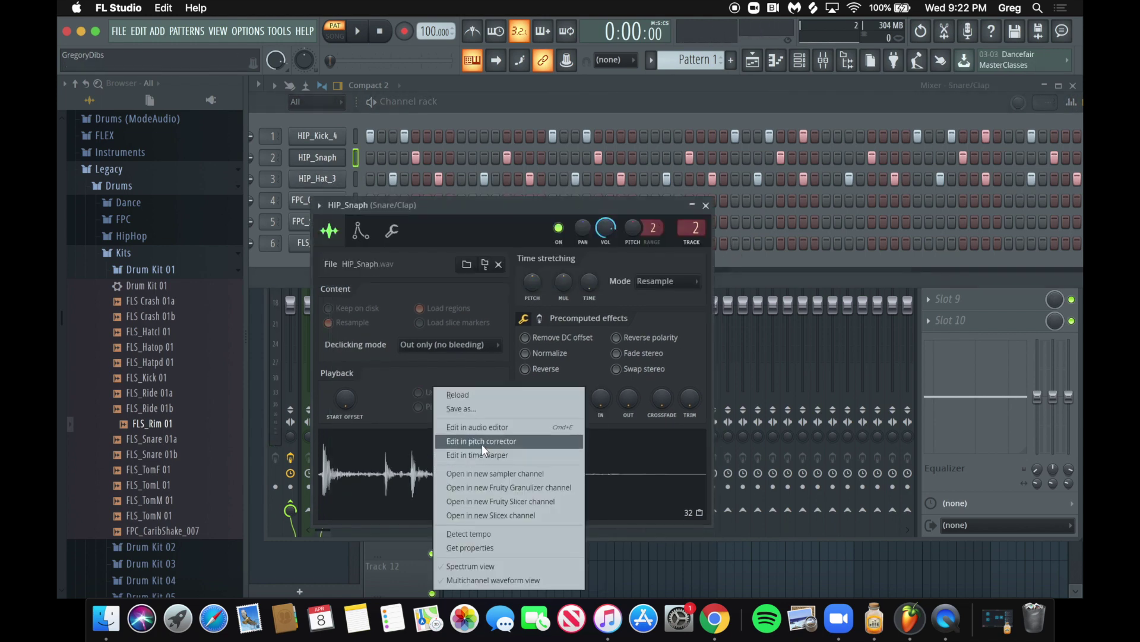
{"action": "left_click", "coordinate": [504, 430]}
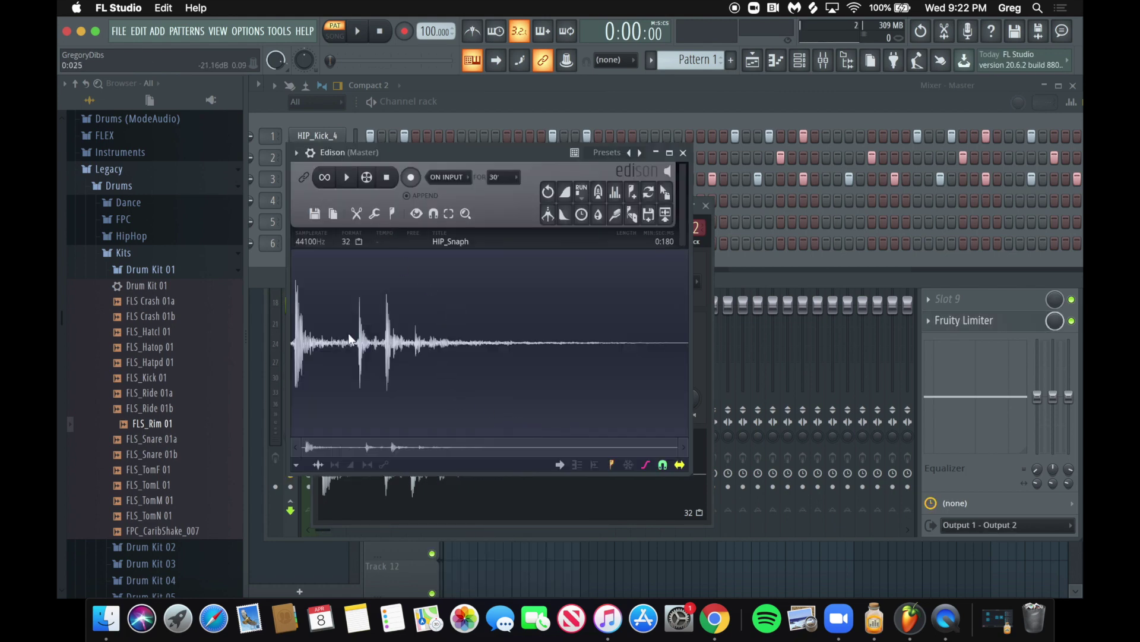
- Play the HIP_Snaph sample, try trimming with the section from 0:100 to 0:180 selected, and undo the trim
{"action": "left_click", "coordinate": [349, 181]}
{"action": "left_click_drag", "start_coordinate": [362, 335], "coordinate": [586, 353]}
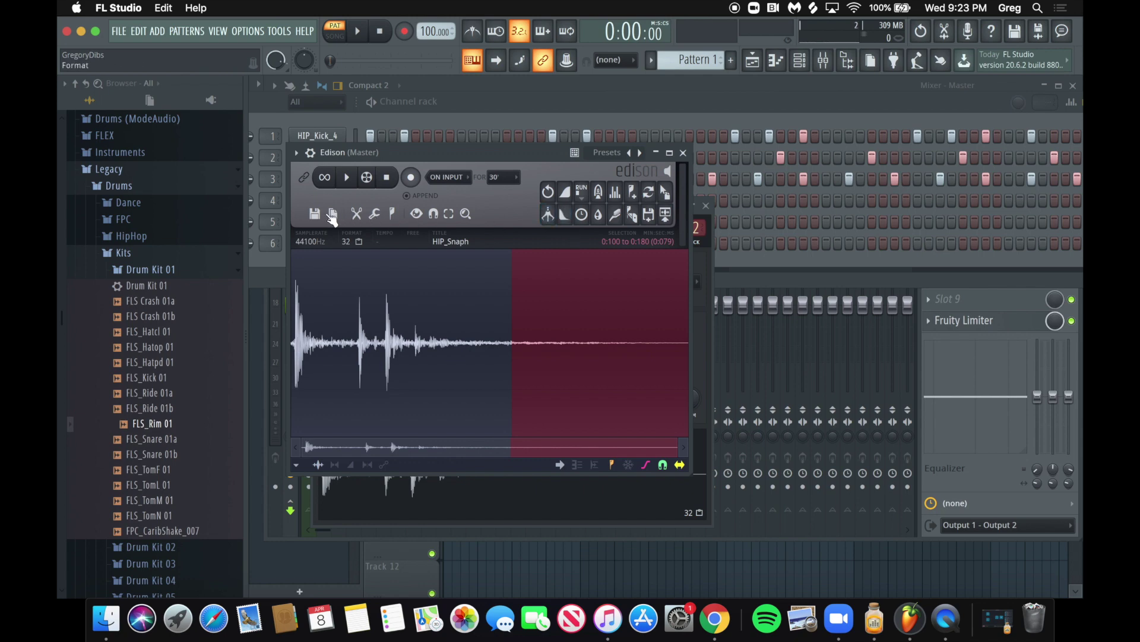
{"action": "left_click", "coordinate": [354, 215]}
{"action": "mouse_move", "coordinate": [379, 213]}
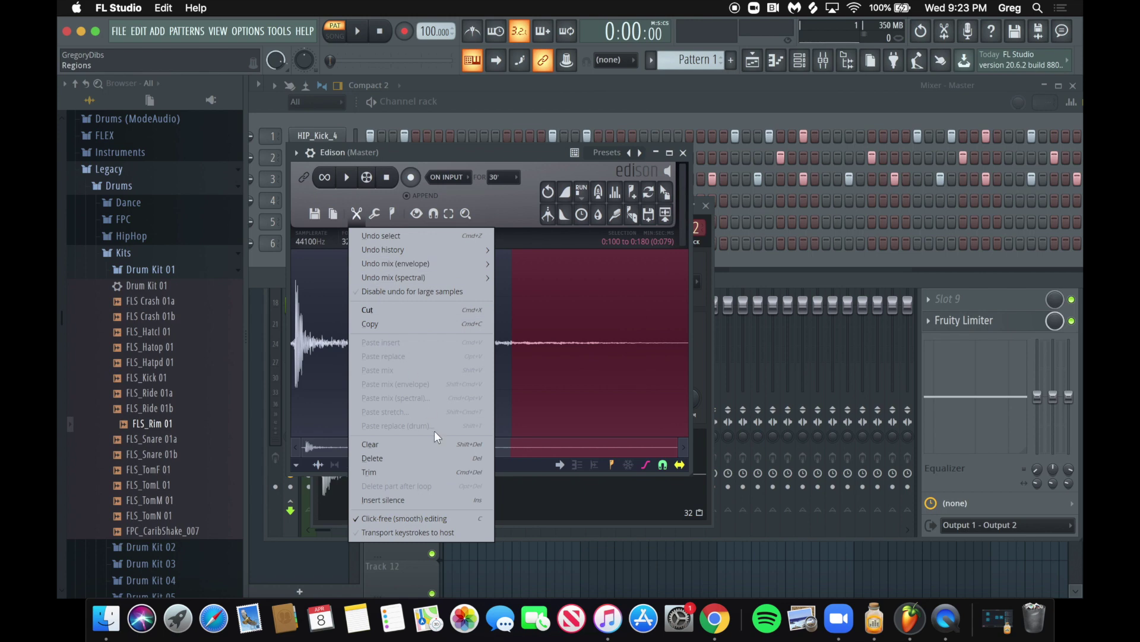
{"action": "left_click", "coordinate": [441, 472]}
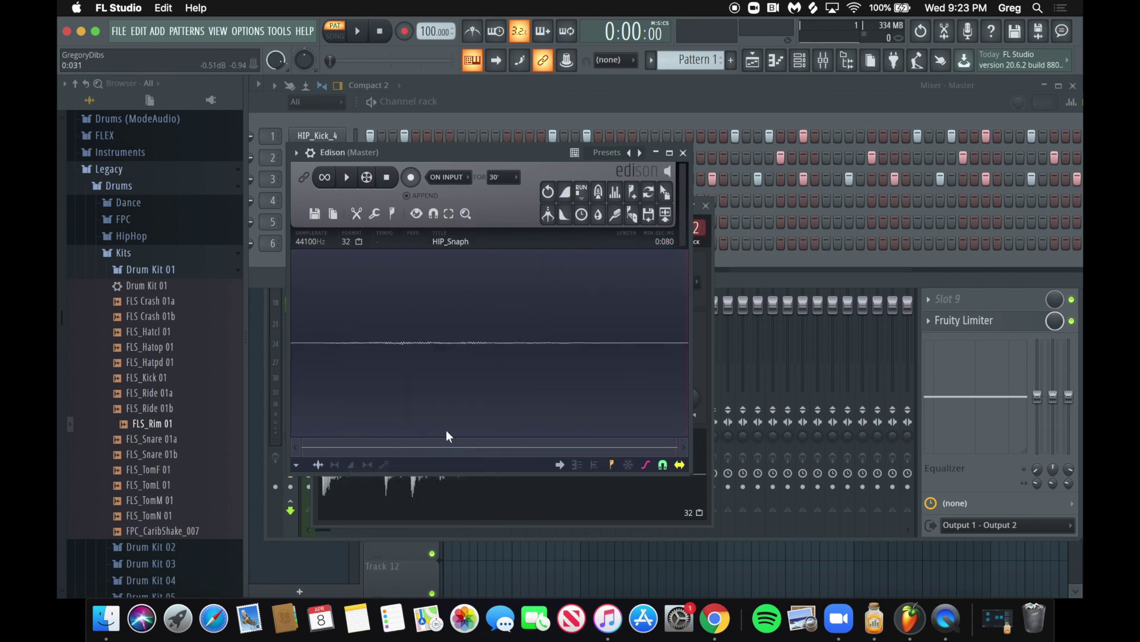
{"action": "key", "text": "super+z"}
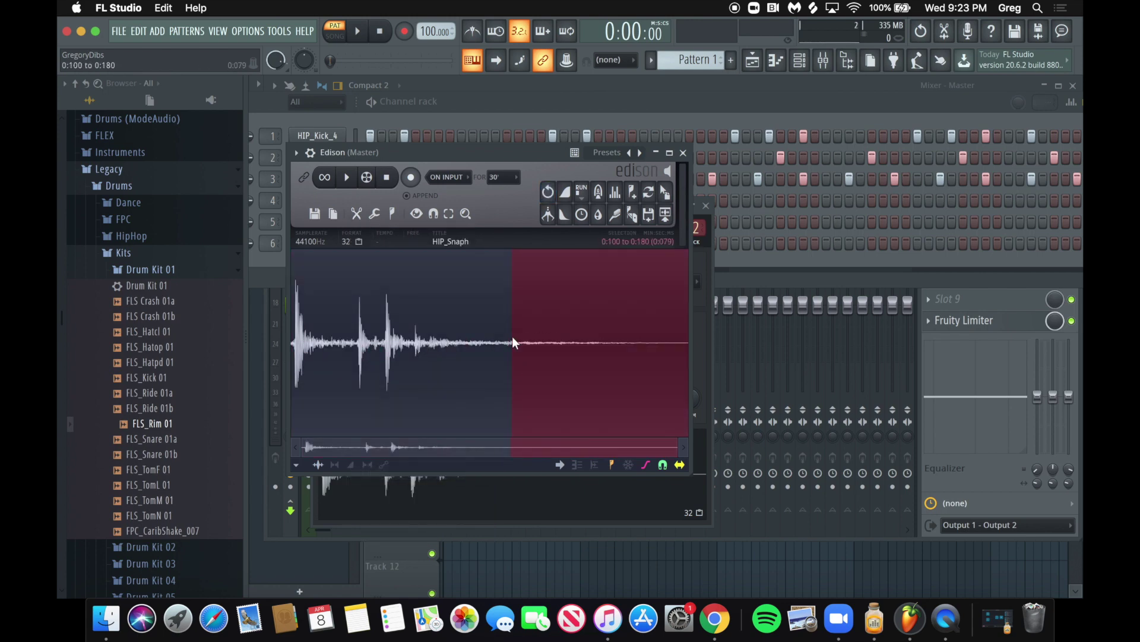
- Close the Edison editor and the mixer, leaving the channel rack in view
{"action": "left_click", "coordinate": [599, 334]}
{"action": "double_click", "coordinate": [640, 304]}
{"action": "left_click_drag", "start_coordinate": [411, 91], "coordinate": [438, 91]}
{"action": "left_click", "coordinate": [273, 87]}
{"action": "left_click", "coordinate": [303, 152]}
{"action": "left_click", "coordinate": [799, 60]}
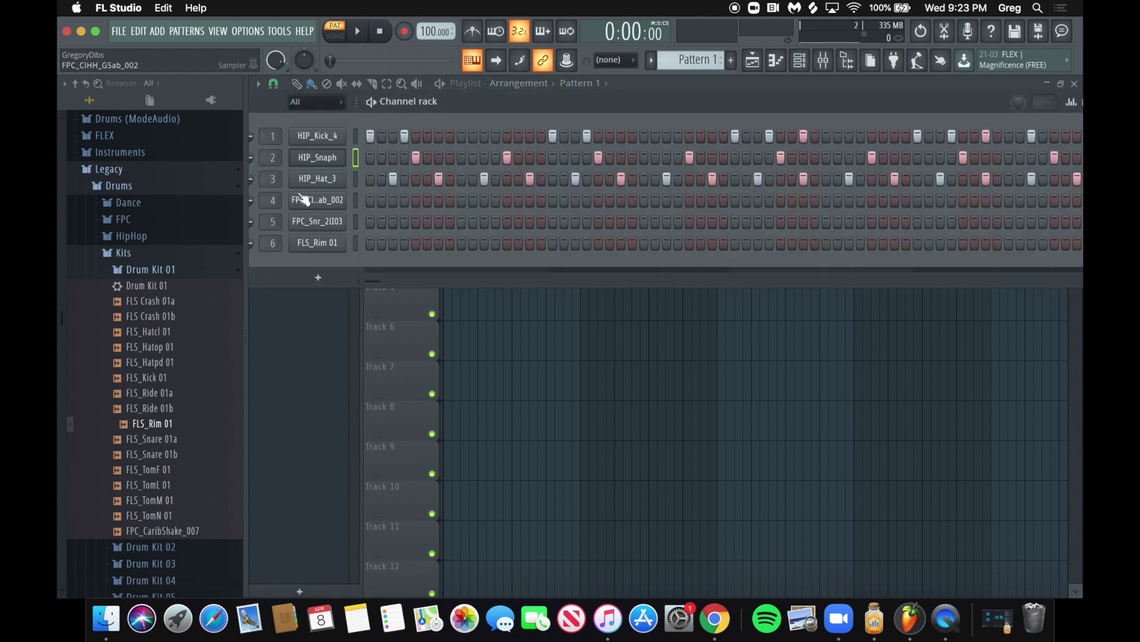
- Create an audio clip channel from the HIP_Snaph sample and set the channel rack filter to All
{"action": "left_click", "coordinate": [329, 157]}
{"action": "left_click_drag", "start_coordinate": [552, 461], "coordinate": [777, 239]}
{"action": "left_click", "coordinate": [799, 60]}
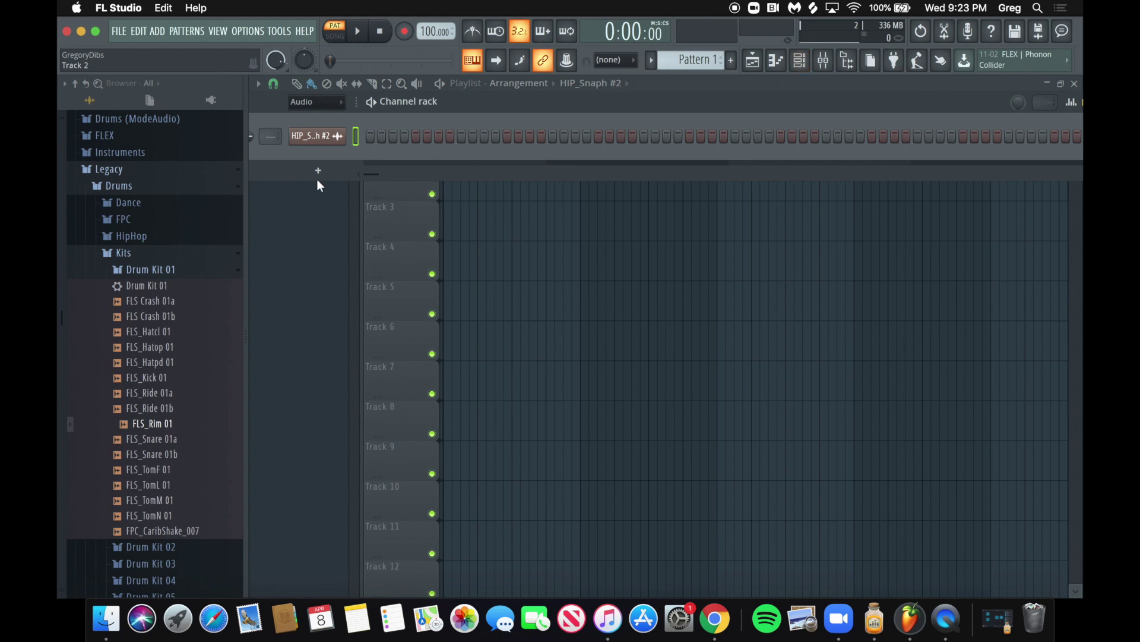
{"action": "left_click", "coordinate": [337, 104]}
{"action": "left_click", "coordinate": [332, 116]}
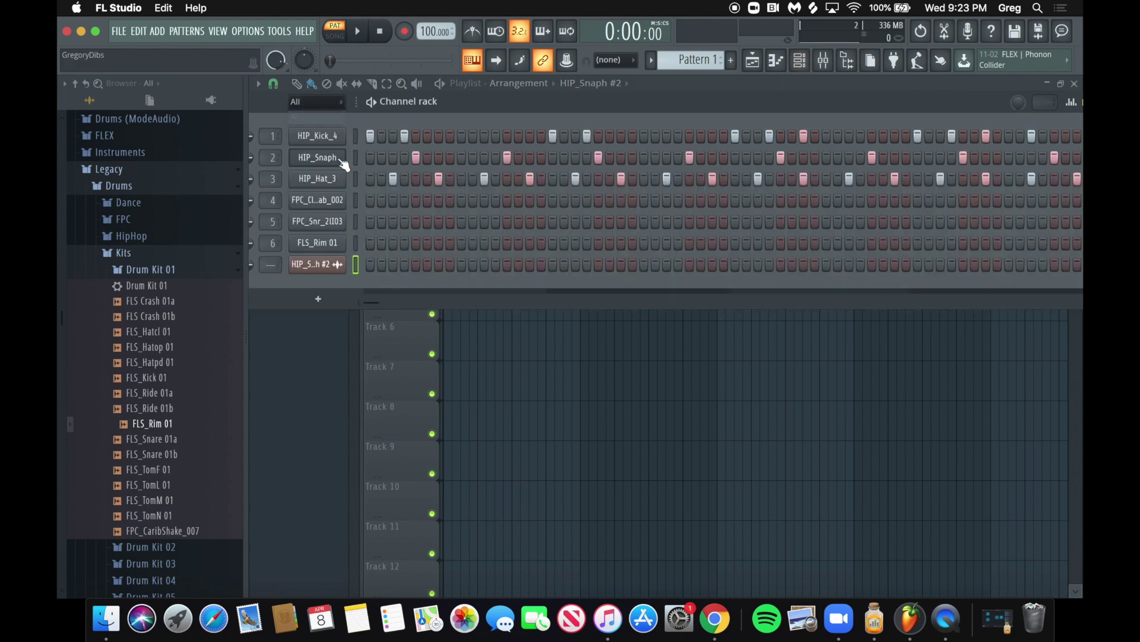
- Reopen the HIP_Snaph channel's sample in Edison
{"action": "left_click", "coordinate": [318, 158]}
{"action": "right_click", "coordinate": [489, 471]}
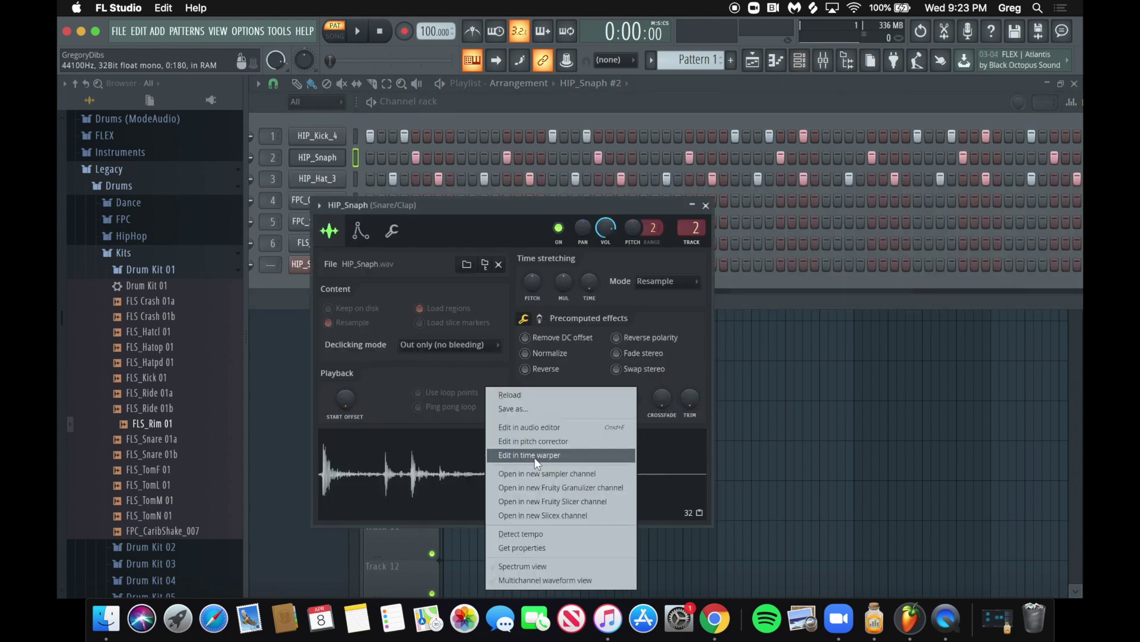
{"action": "left_click", "coordinate": [505, 455]}
- Select the tail of the HIP_Snaph sample from 0:100 to 0:180 and delete it
{"action": "double_click", "coordinate": [409, 352]}
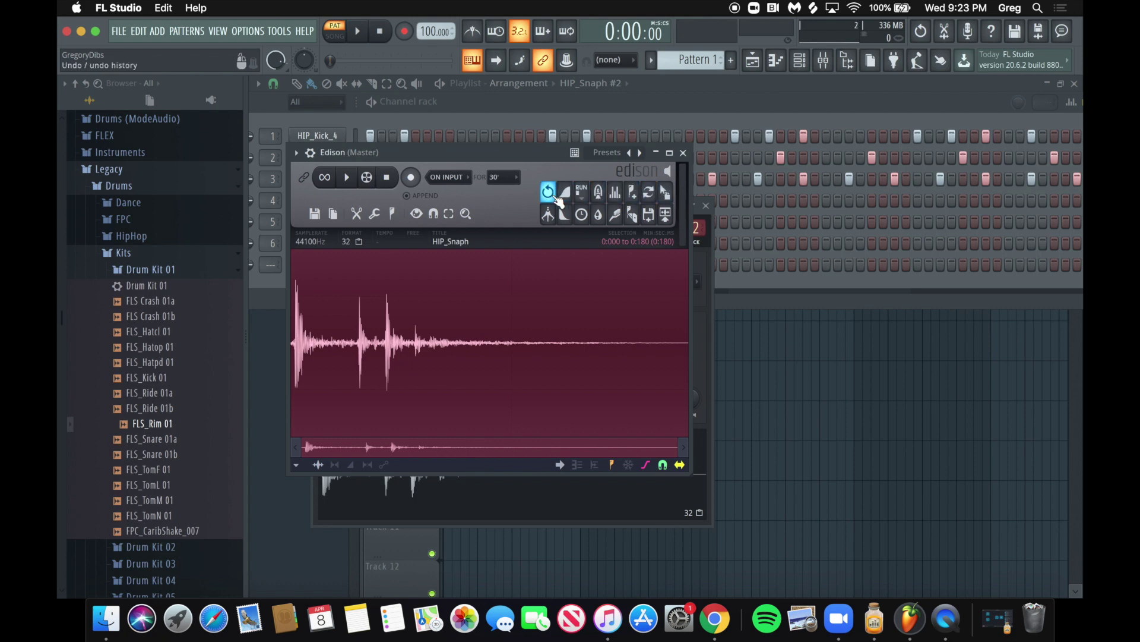
{"action": "left_click", "coordinate": [509, 343]}
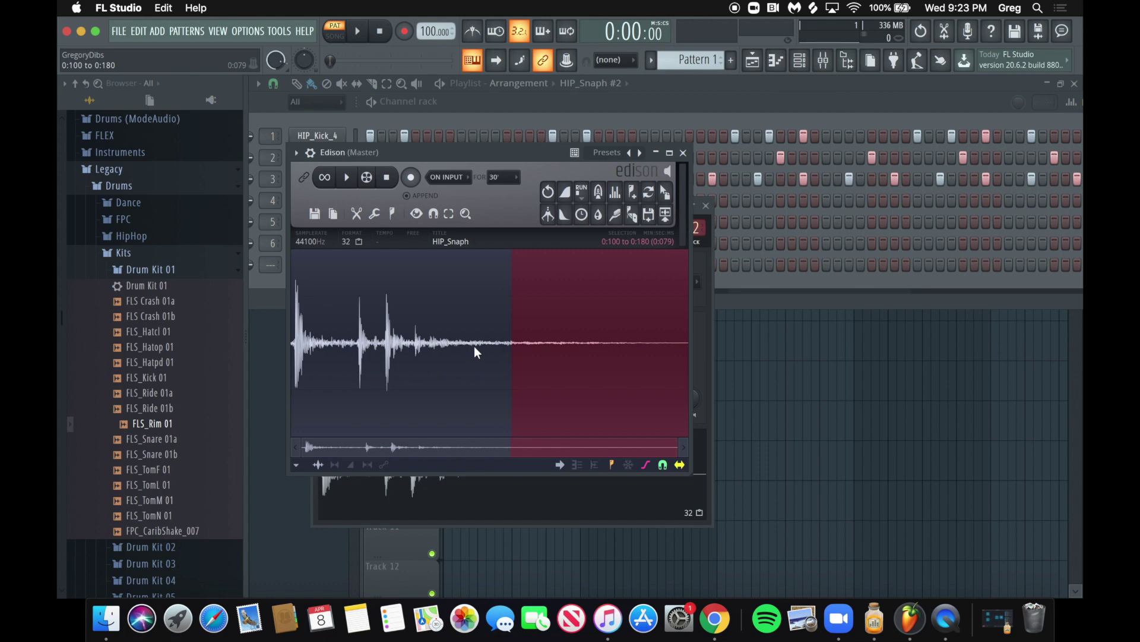
{"action": "left_click", "coordinate": [566, 193]}
{"action": "key", "text": "Delete"}
- Apply a fade from 0:029 to 0:100, and again from slightly earlier, to soften the sample's trailing claps
{"action": "left_click_drag", "start_coordinate": [489, 331], "coordinate": [574, 331]}
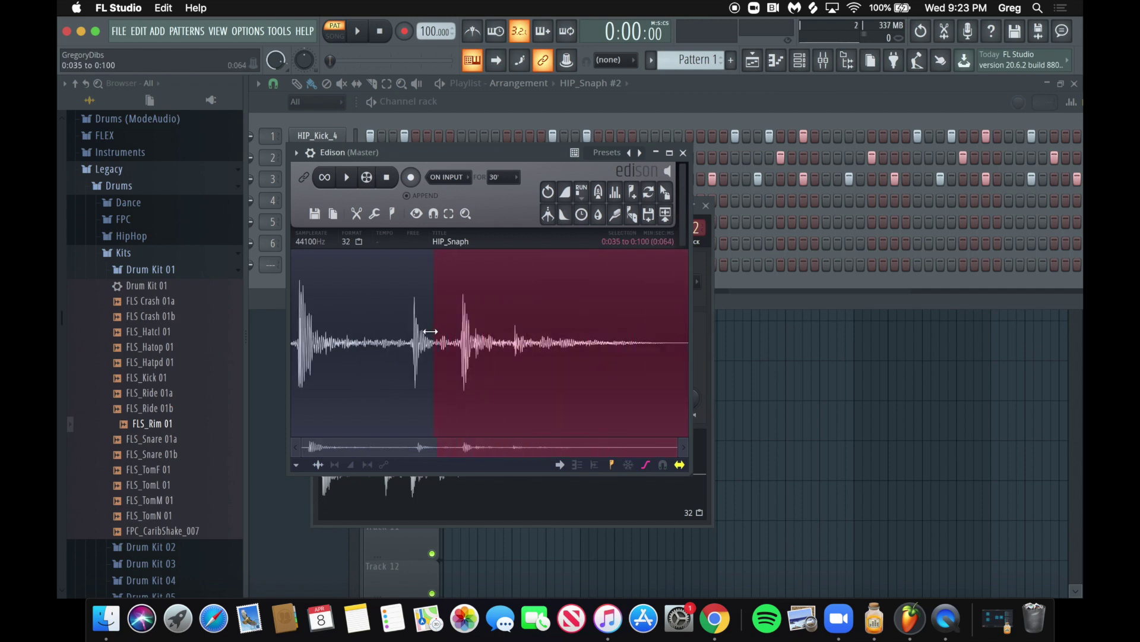
{"action": "left_click", "coordinate": [572, 195]}
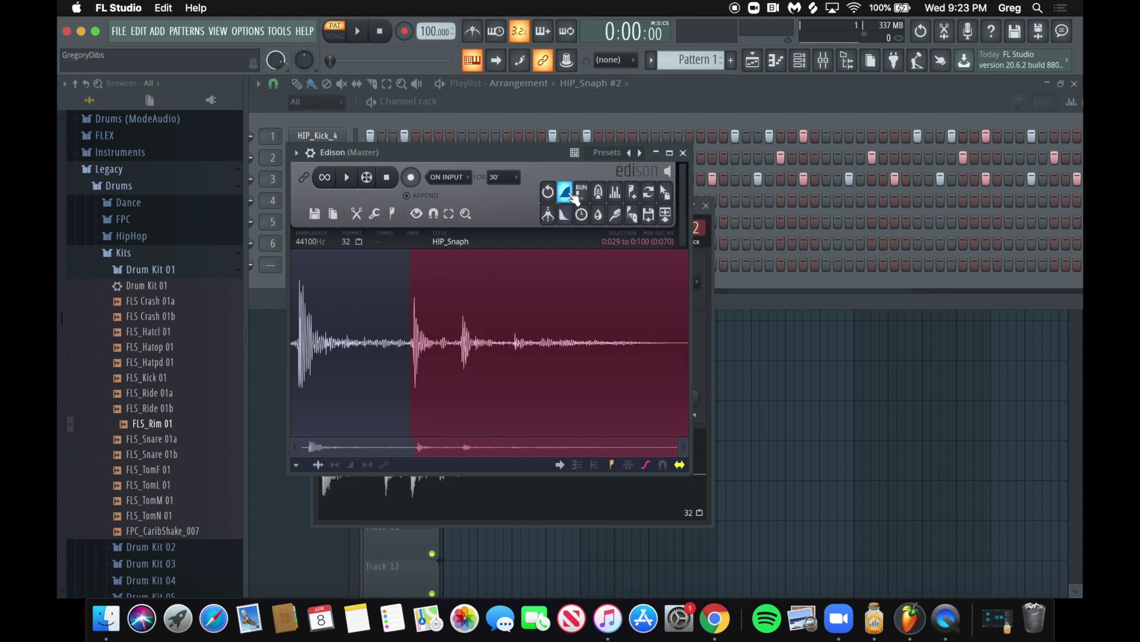
{"action": "left_click_drag", "start_coordinate": [410, 338], "coordinate": [390, 337]}
{"action": "left_click", "coordinate": [571, 194]}
- Select the whole edited sample and play it back several times
{"action": "left_click_drag", "start_coordinate": [391, 341], "coordinate": [271, 349]}
{"action": "left_click", "coordinate": [353, 183]}
{"action": "left_click", "coordinate": [354, 183]}
{"action": "left_click", "coordinate": [353, 183]}
{"action": "left_click", "coordinate": [354, 183]}
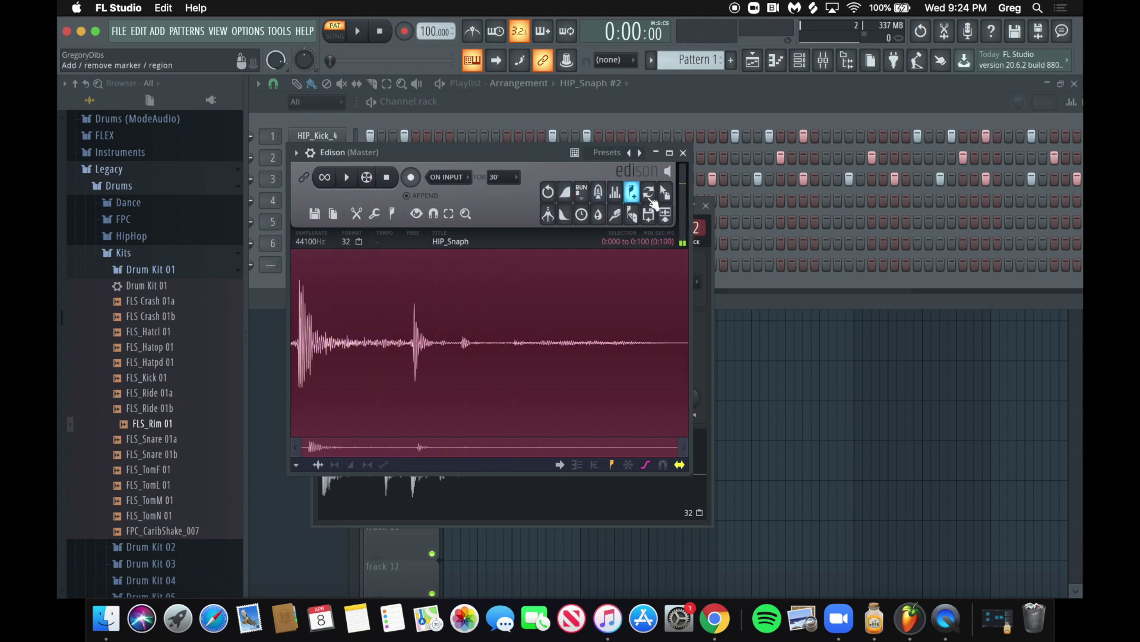
- Replace the HIP_Snaph channel's sample with the edited Edison audio, and check it in playback and in the channel settings
{"action": "left_click_drag", "start_coordinate": [556, 155], "coordinate": [543, 249]}
{"action": "left_click_drag", "start_coordinate": [655, 287], "coordinate": [327, 161]}
{"action": "left_click", "coordinate": [359, 32]}
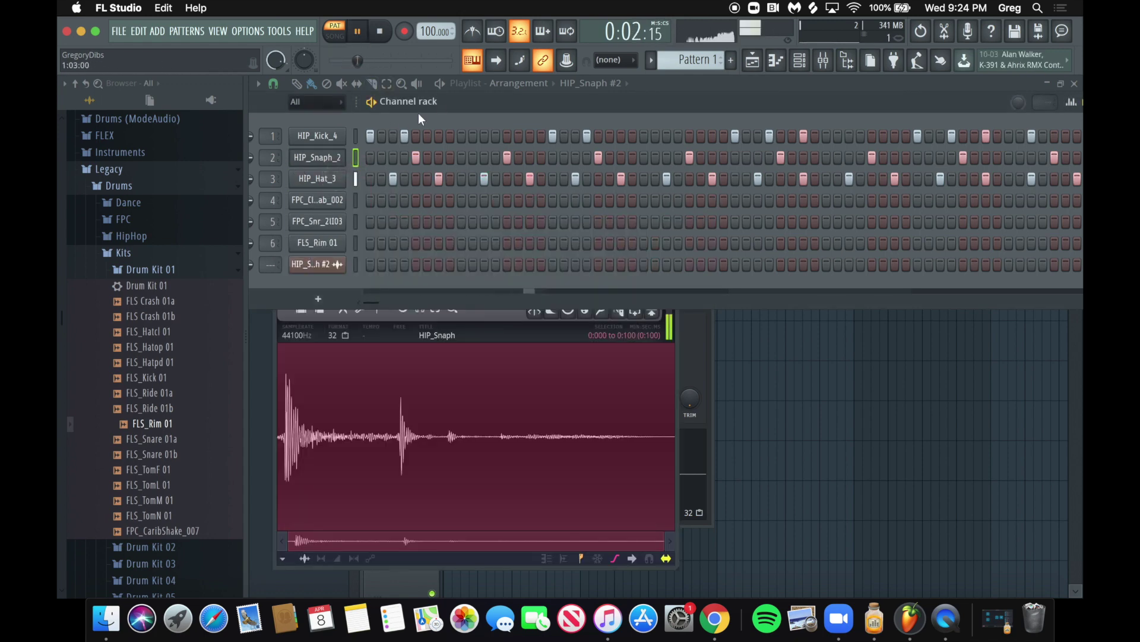
{"action": "left_click_drag", "start_coordinate": [437, 102], "coordinate": [482, 101]}
{"action": "left_click", "coordinate": [383, 159]}
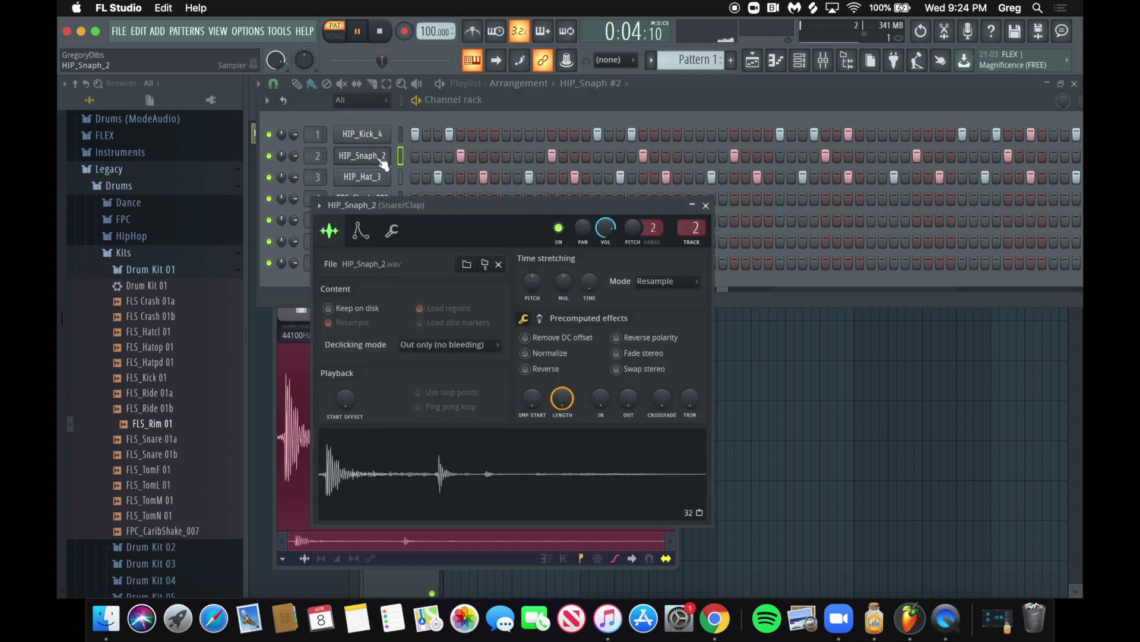
- Show the mixer and dock track Insert 27 to the right
{"action": "left_click", "coordinate": [823, 62]}
{"action": "left_click", "coordinate": [725, 137]}
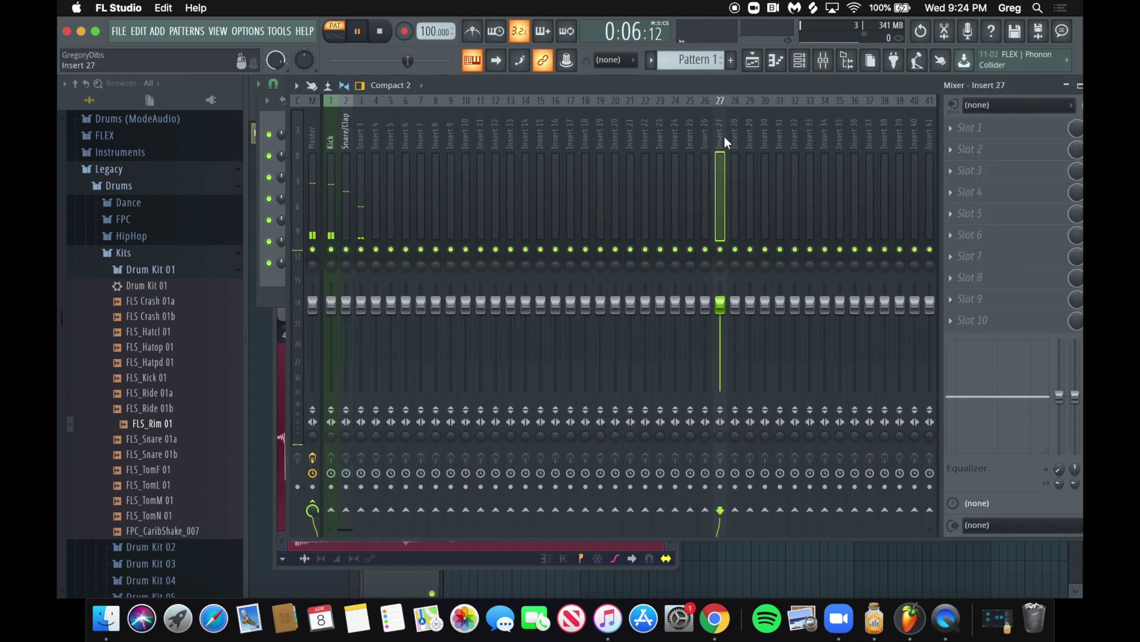
{"action": "right_click", "coordinate": [725, 137]}
{"action": "mouse_move", "coordinate": [858, 381]}
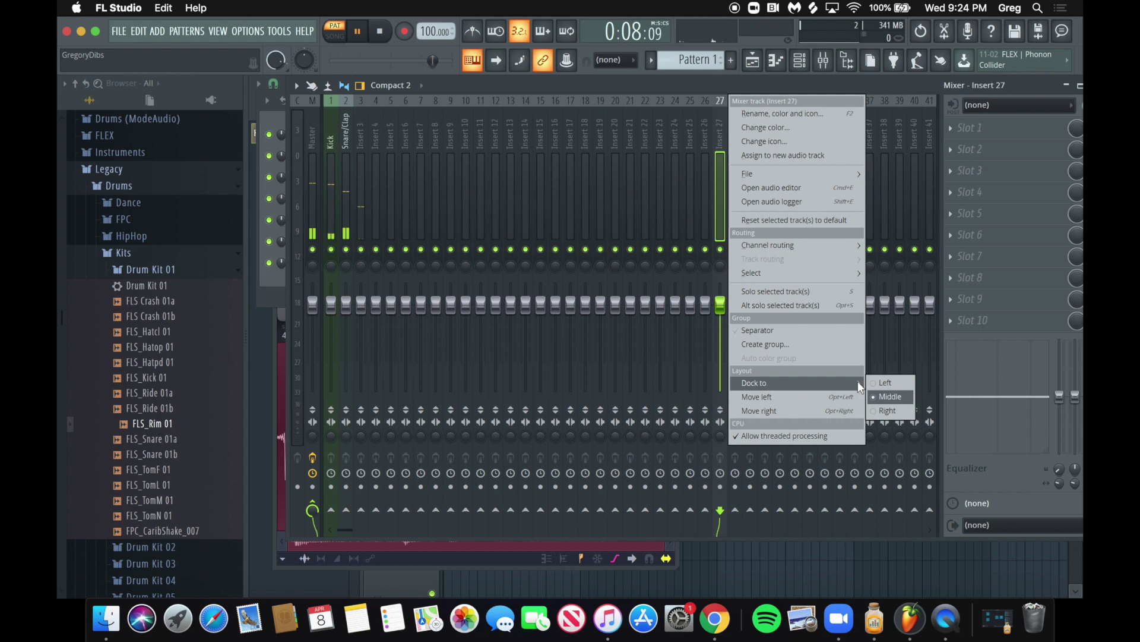
{"action": "left_click", "coordinate": [889, 410]}
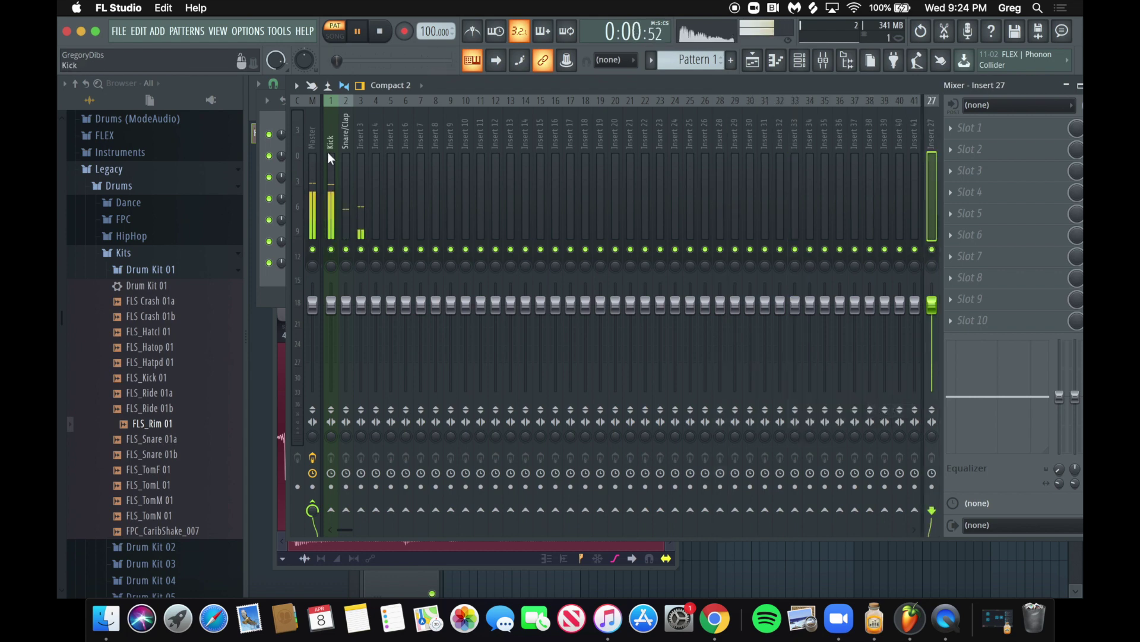
- Send the Snare/Clap mixer track to Insert 27 and load Fruity Reeverb 2 into slot 5 of Insert 27
{"action": "left_click", "coordinate": [346, 146]}
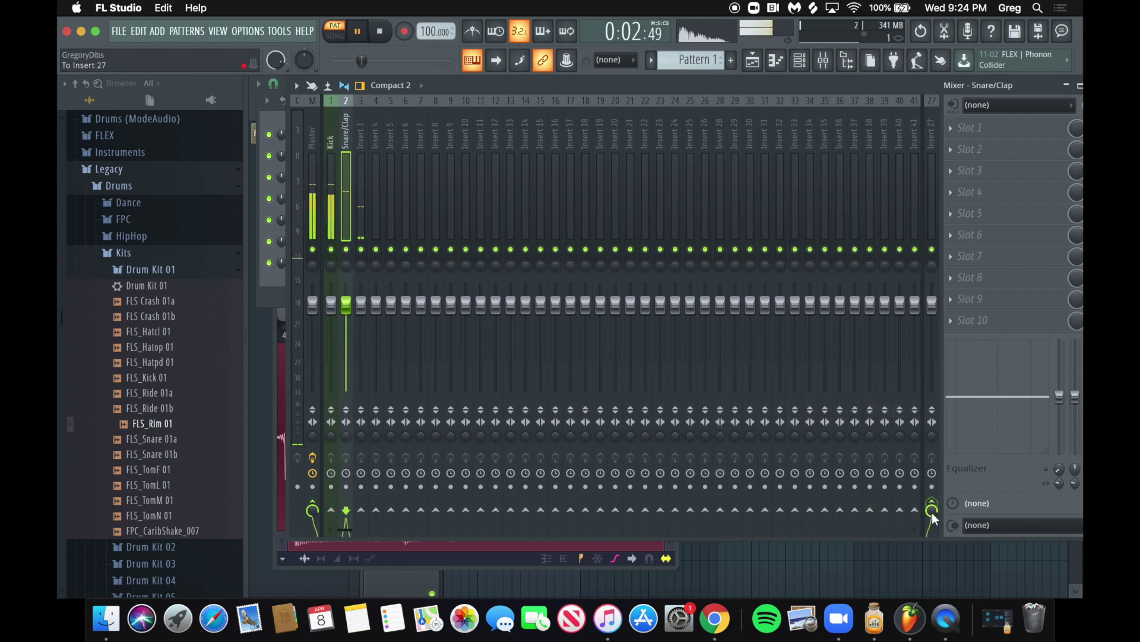
{"action": "left_click", "coordinate": [930, 172]}
{"action": "left_click", "coordinate": [969, 213]}
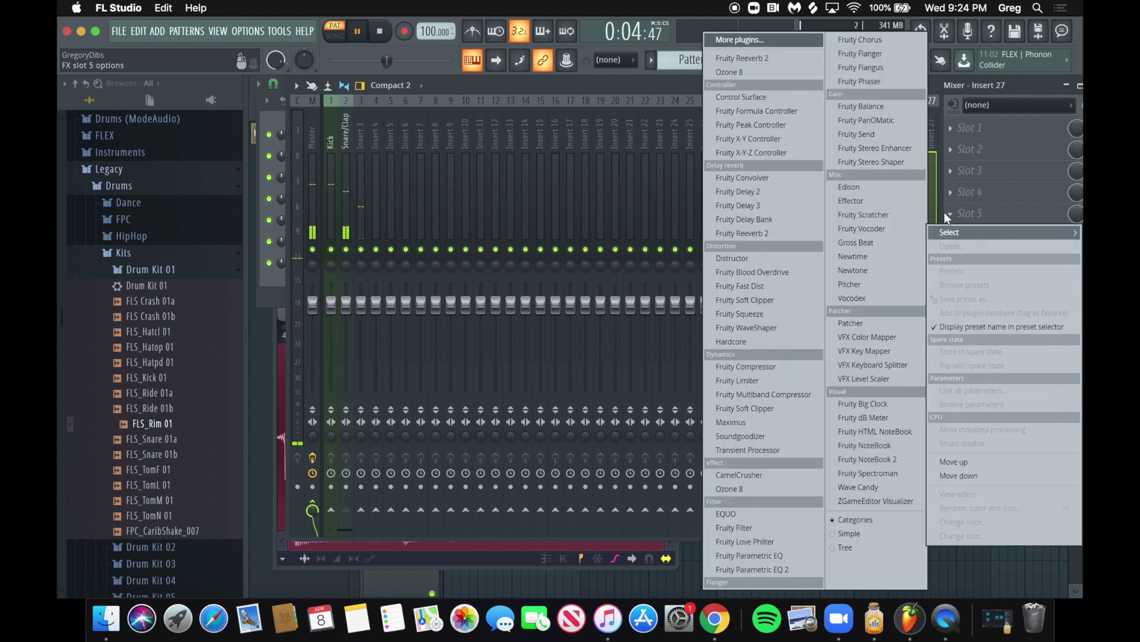
{"action": "left_click", "coordinate": [790, 233]}
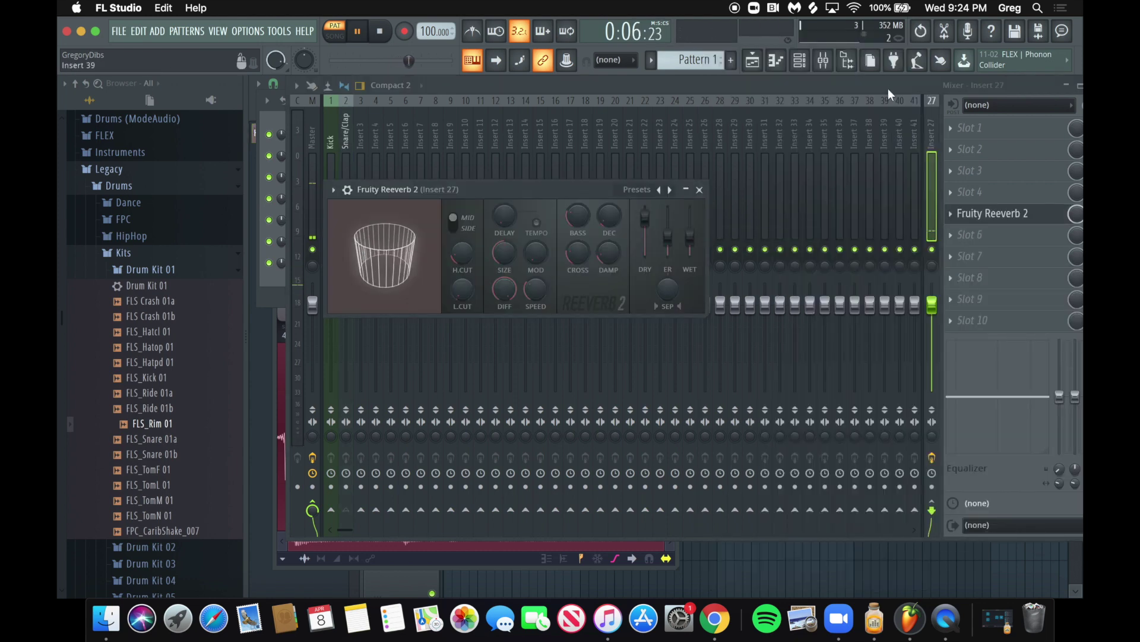
{"action": "left_click", "coordinate": [871, 89]}
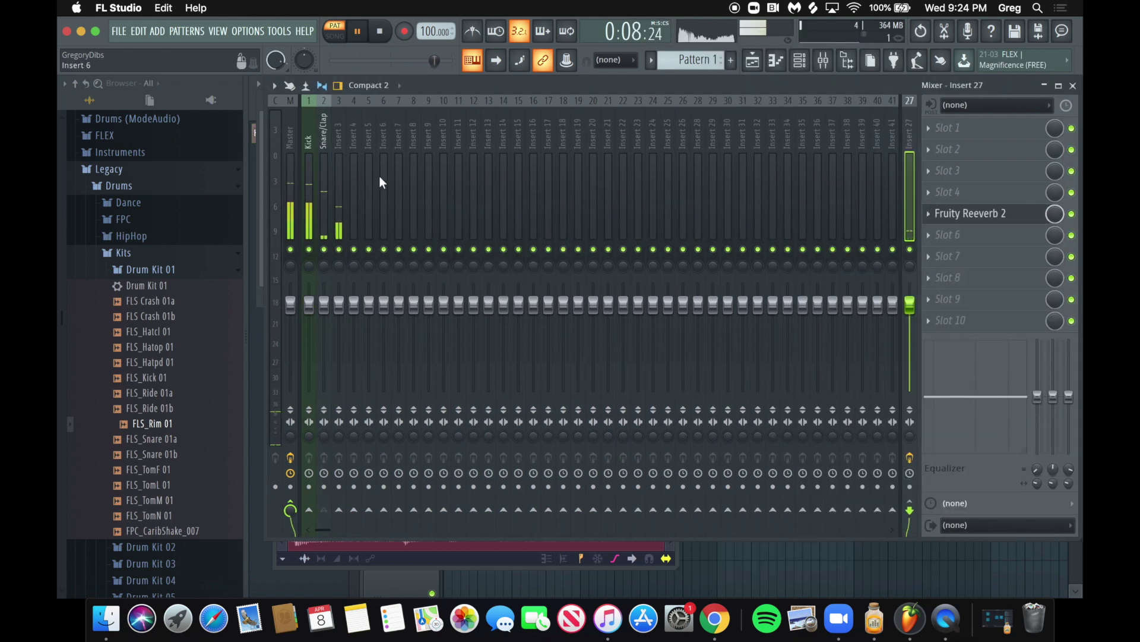
- Set the Kick mixer track's stereo separation to 100% merged
{"action": "left_click", "coordinate": [326, 170]}
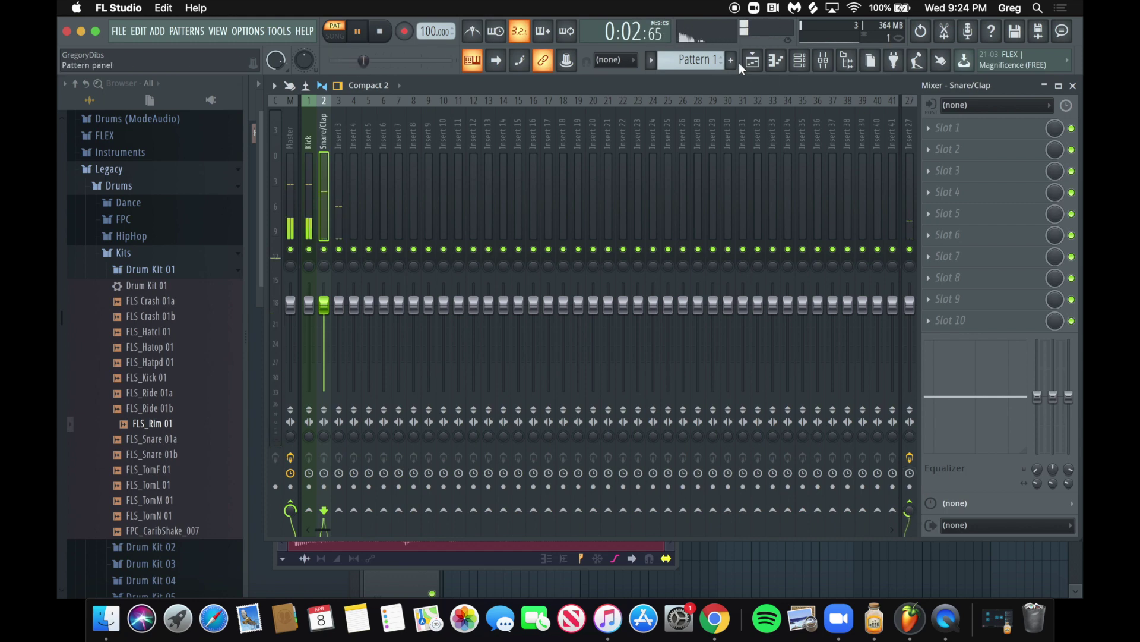
{"action": "left_click", "coordinate": [315, 170]}
{"action": "left_click_drag", "start_coordinate": [310, 437], "coordinate": [310, 380]}
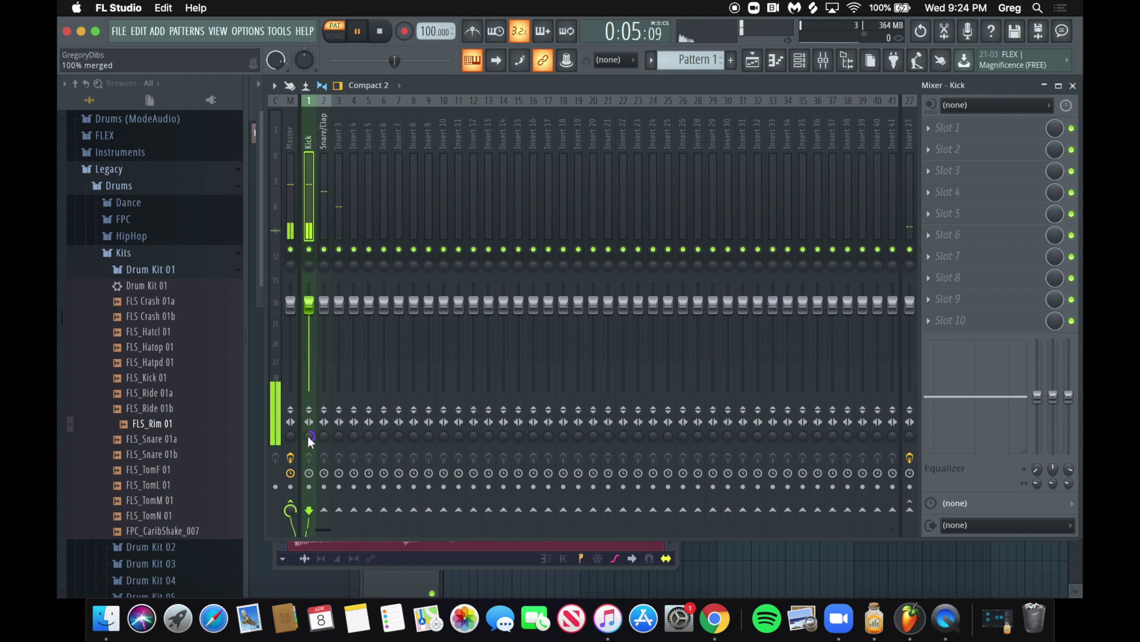
{"action": "left_click", "coordinate": [325, 87]}
{"action": "left_click", "coordinate": [325, 88]}
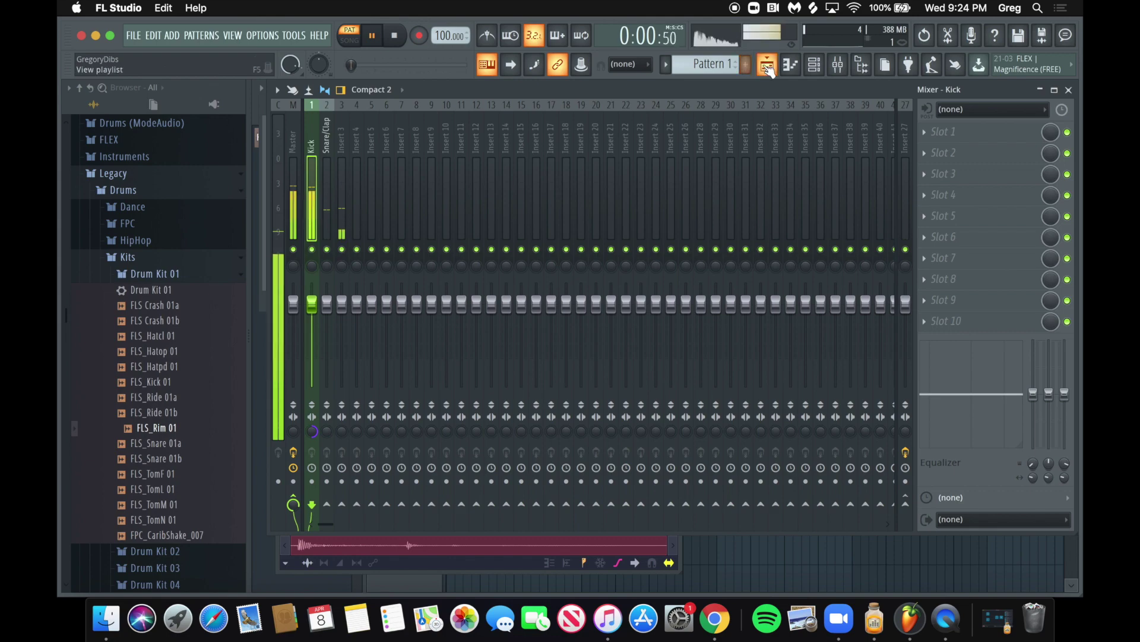
- Show the playlist, switch the window to full screen and stop the pattern playback
{"action": "key", "text": "F5"}
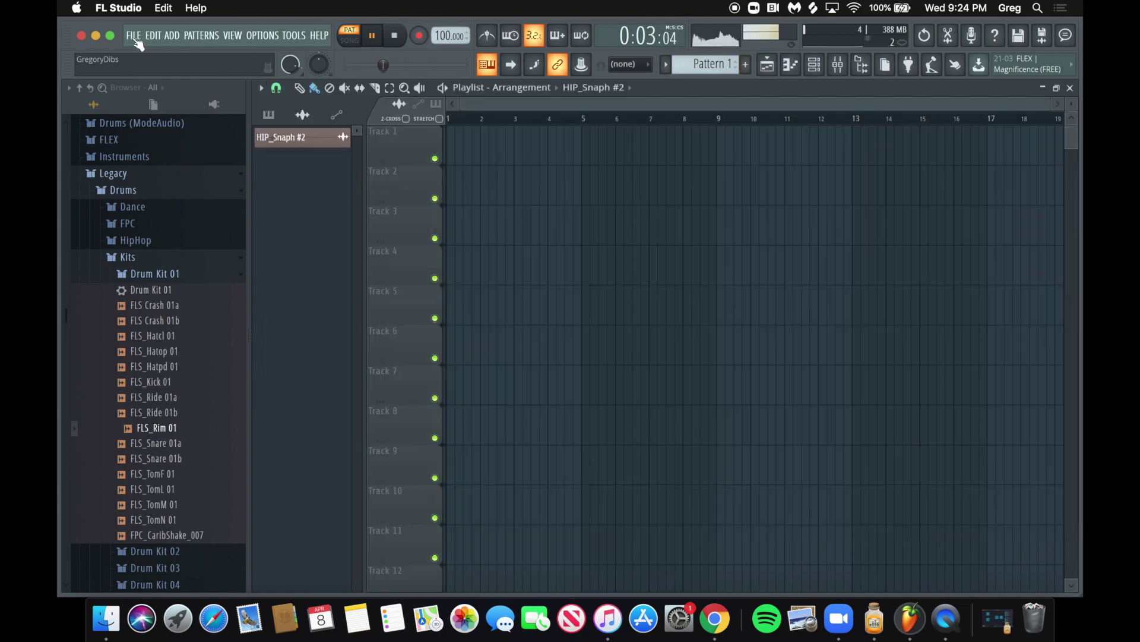
{"action": "left_click", "coordinate": [111, 37]}
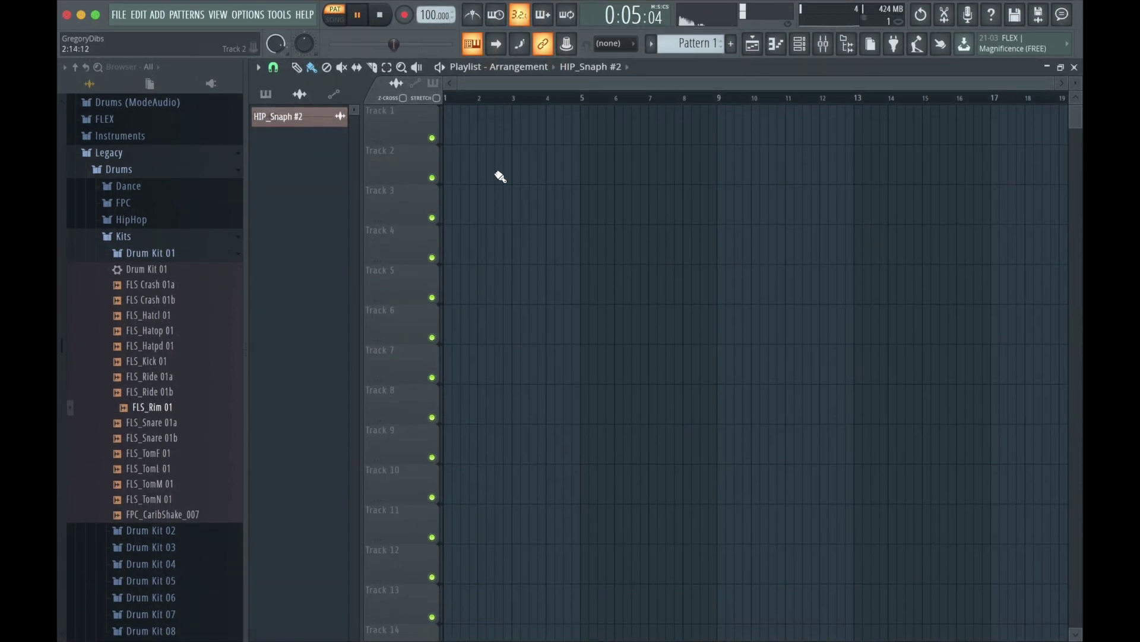
{"action": "left_click", "coordinate": [380, 16]}
- Audition the FPC_ClHH_GSab_002 channel in the channel rack and place a hit on its step 3
{"action": "key", "text": "F6"}
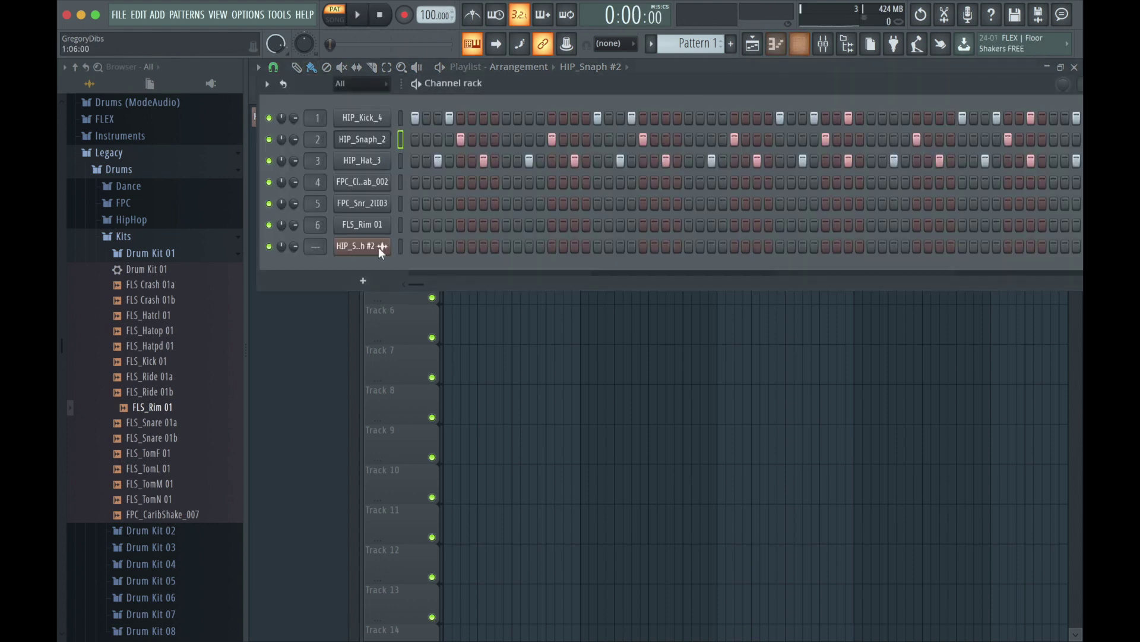
{"action": "left_click", "coordinate": [387, 184]}
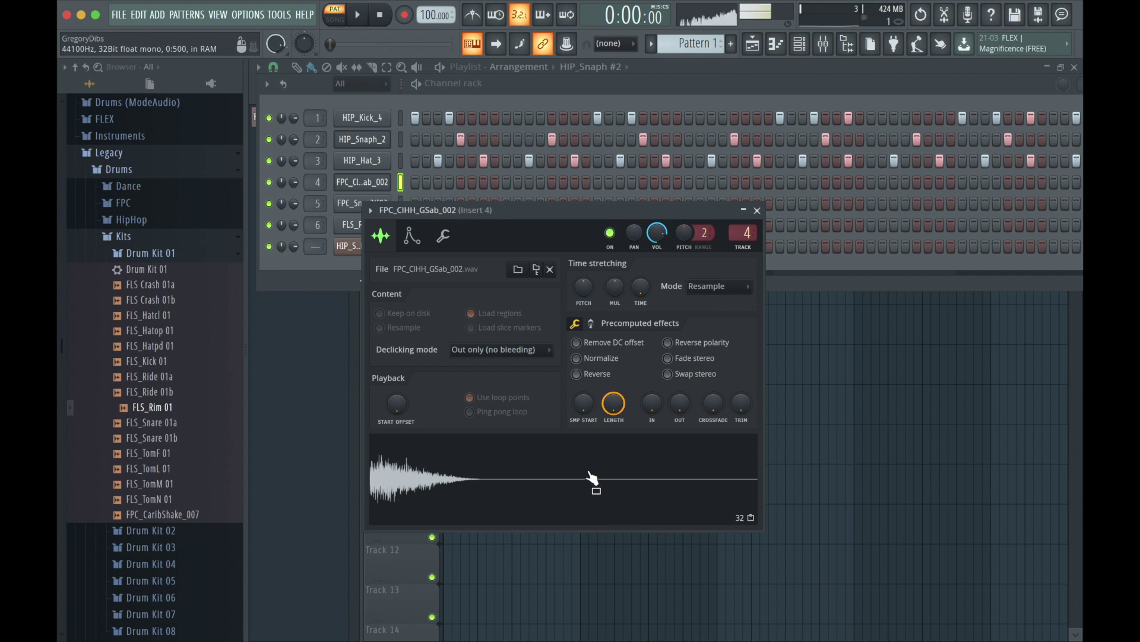
{"action": "left_click", "coordinate": [757, 211]}
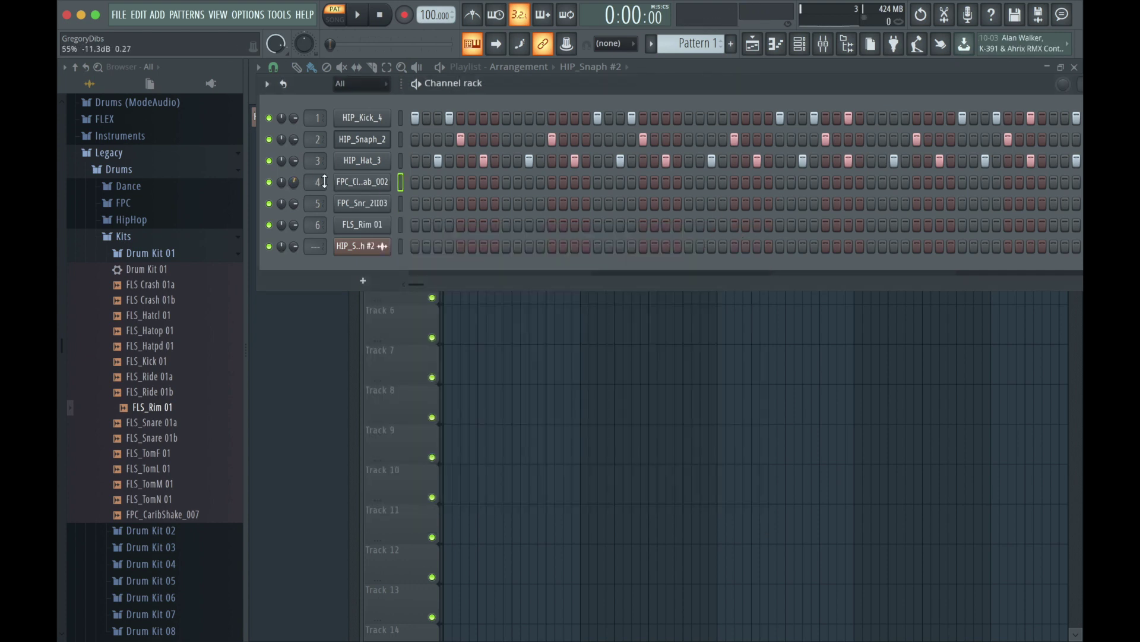
{"action": "left_click", "coordinate": [437, 181]}
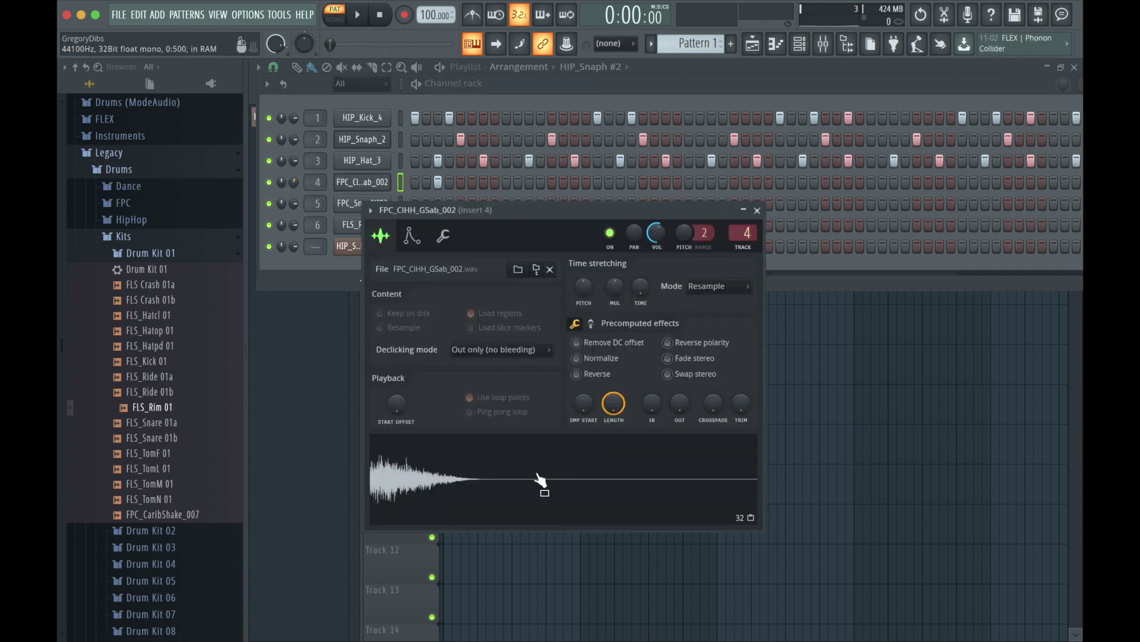
- Rename mixer track Insert 4 as Open Hat with a teal colour, and send it to Insert 27
{"action": "left_click", "coordinate": [823, 43]}
{"action": "right_click", "coordinate": [354, 101]}
{"action": "left_click", "coordinate": [391, 95]}
{"action": "type", "text": "Open Hat"}
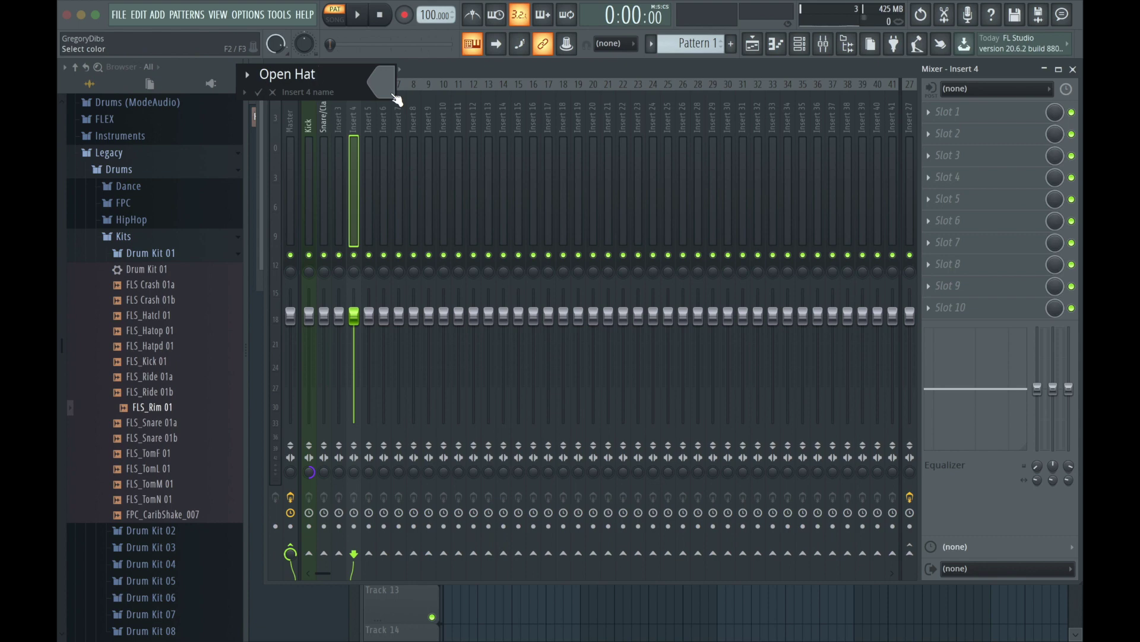
{"action": "left_click", "coordinate": [394, 95]}
{"action": "left_click", "coordinate": [460, 130]}
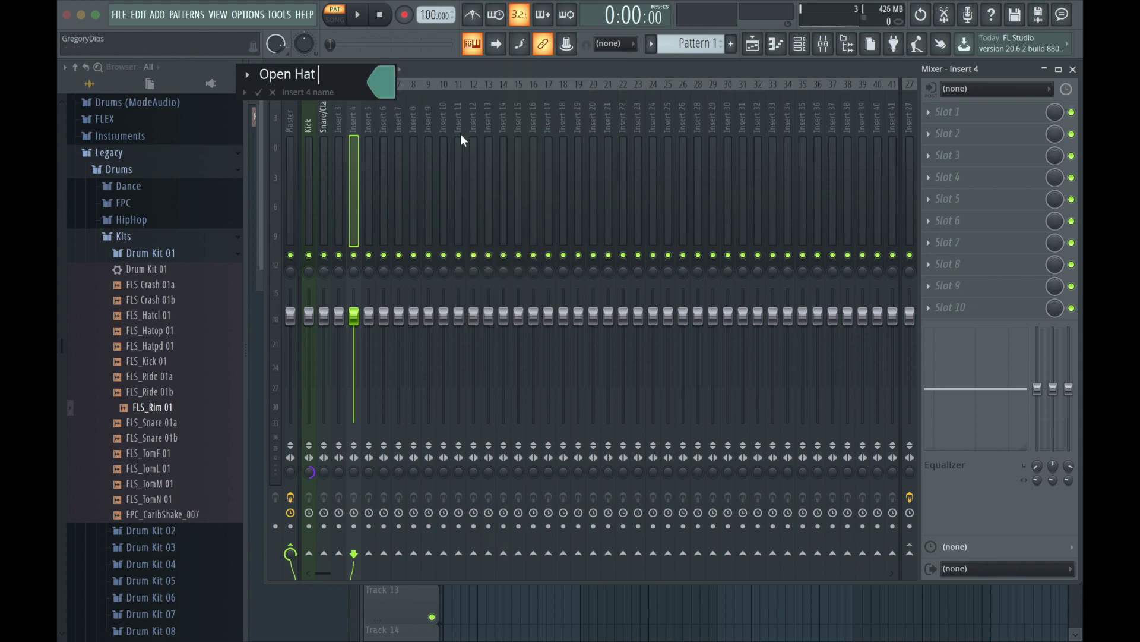
{"action": "key", "text": "Return"}
{"action": "left_click", "coordinate": [910, 551]}
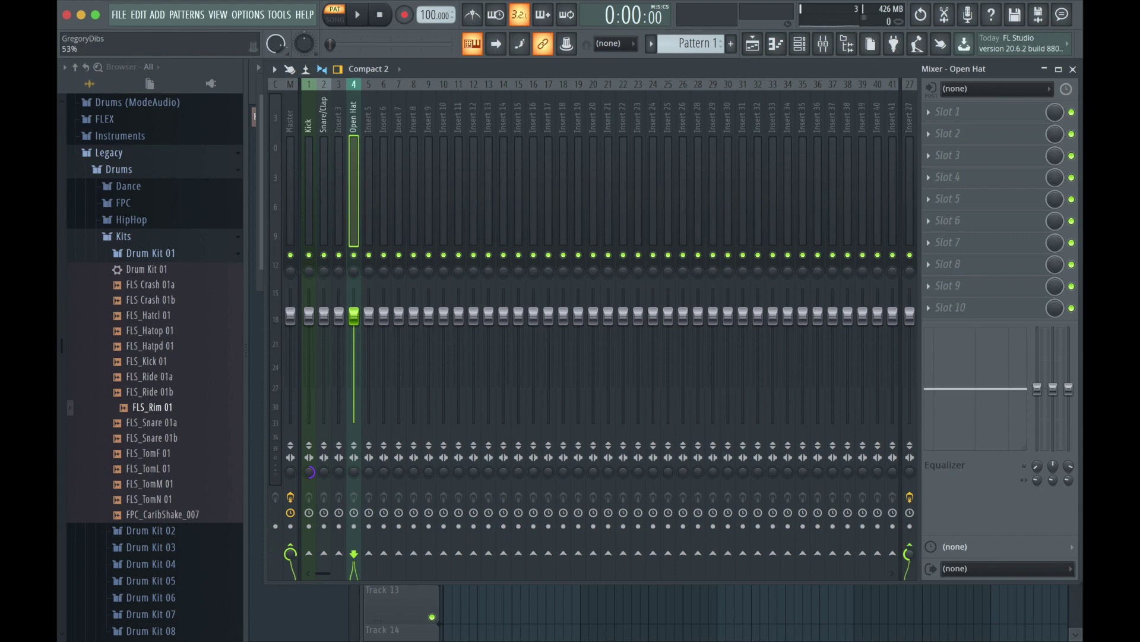
- Rename mixer track Insert 3 as Hi Hat
{"action": "right_click", "coordinate": [344, 137]}
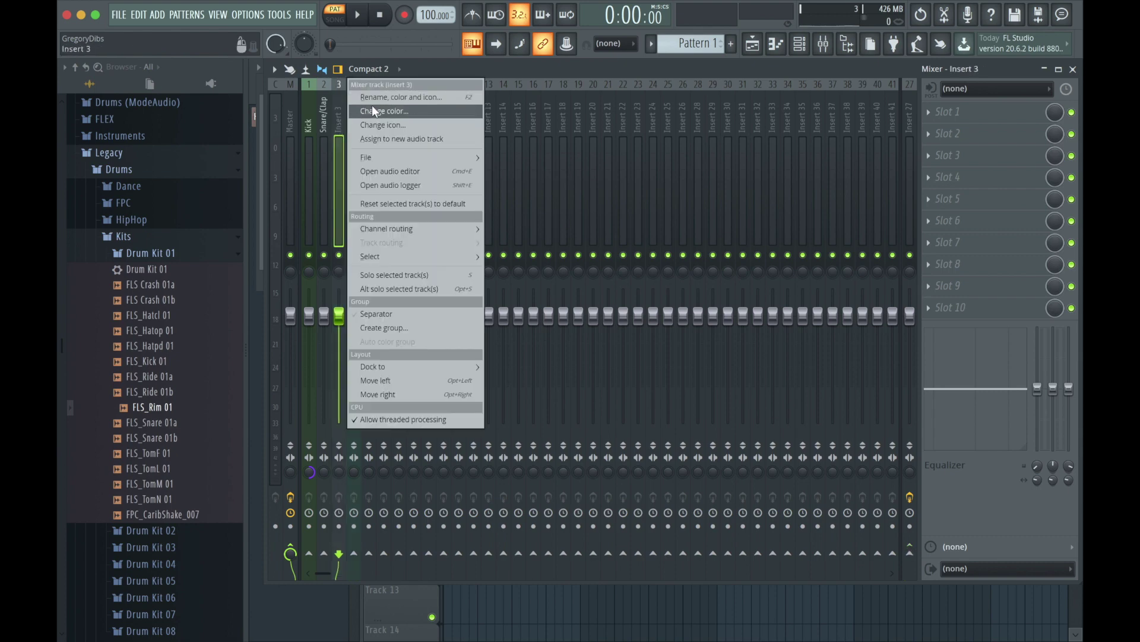
{"action": "left_click", "coordinate": [385, 94]}
{"action": "type", "text": "hi"}
{"action": "key", "text": "BackSpace"}
{"action": "key", "text": "BackSpace"}
{"action": "type", "text": "Hi Hat"}
{"action": "key", "text": "Return"}
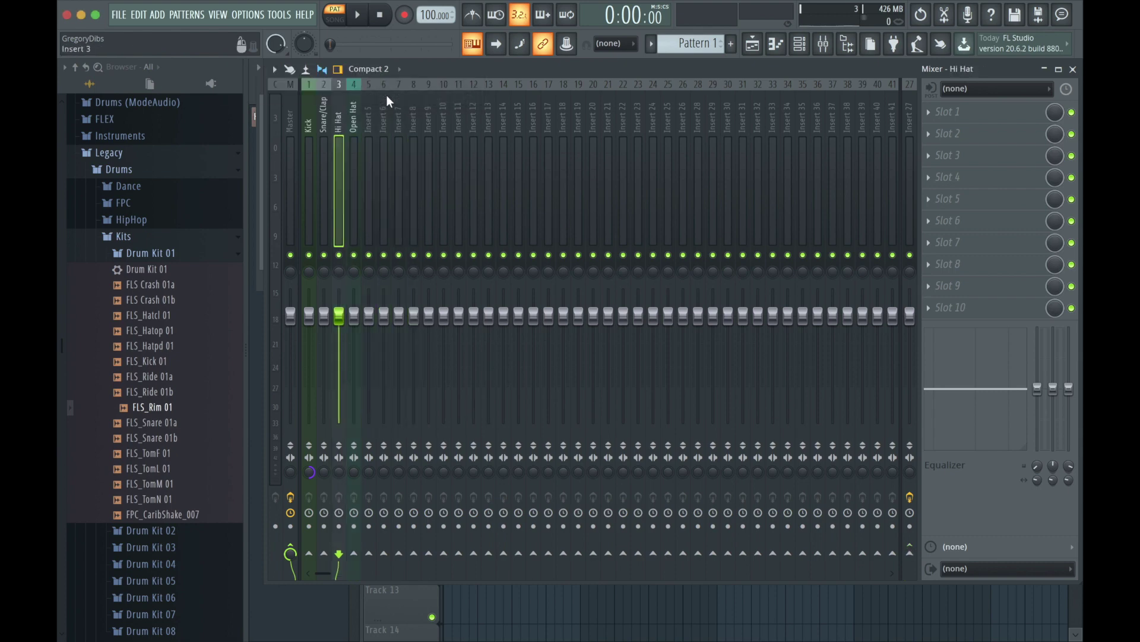
- Play the pattern and add FPC_ClHH_GSab_002 hits on steps 19, 35 and 51 in the channel rack
{"action": "left_click", "coordinate": [800, 47]}
{"action": "left_click", "coordinate": [358, 16]}
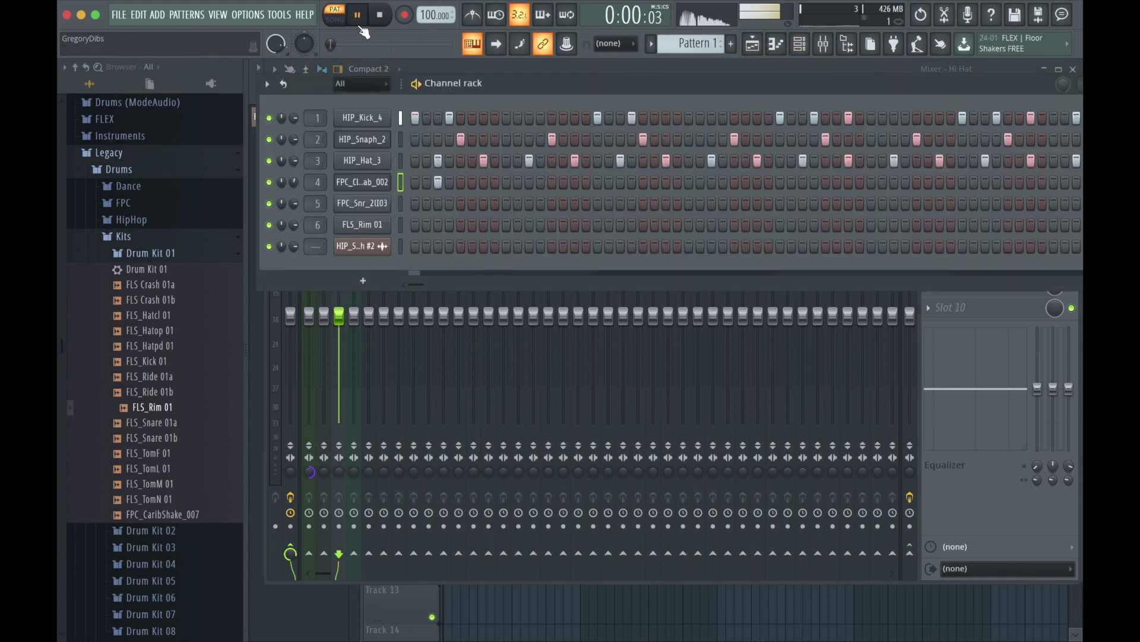
{"action": "left_click", "coordinate": [356, 187]}
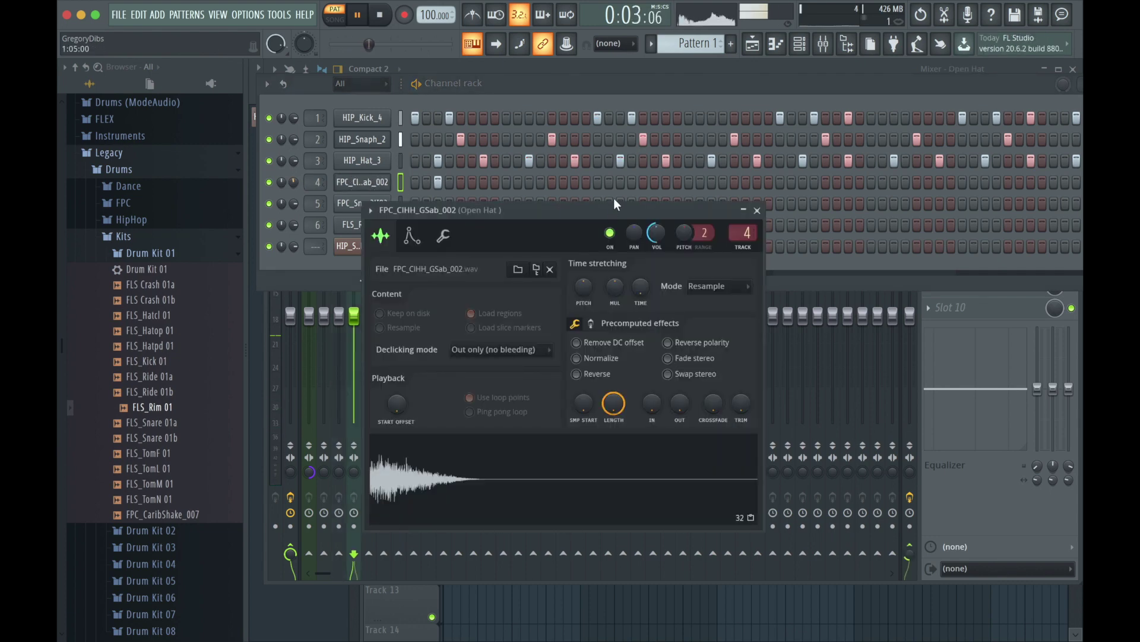
{"action": "left_click", "coordinate": [620, 182]}
{"action": "left_click", "coordinate": [802, 182]}
{"action": "left_click", "coordinate": [984, 181]}
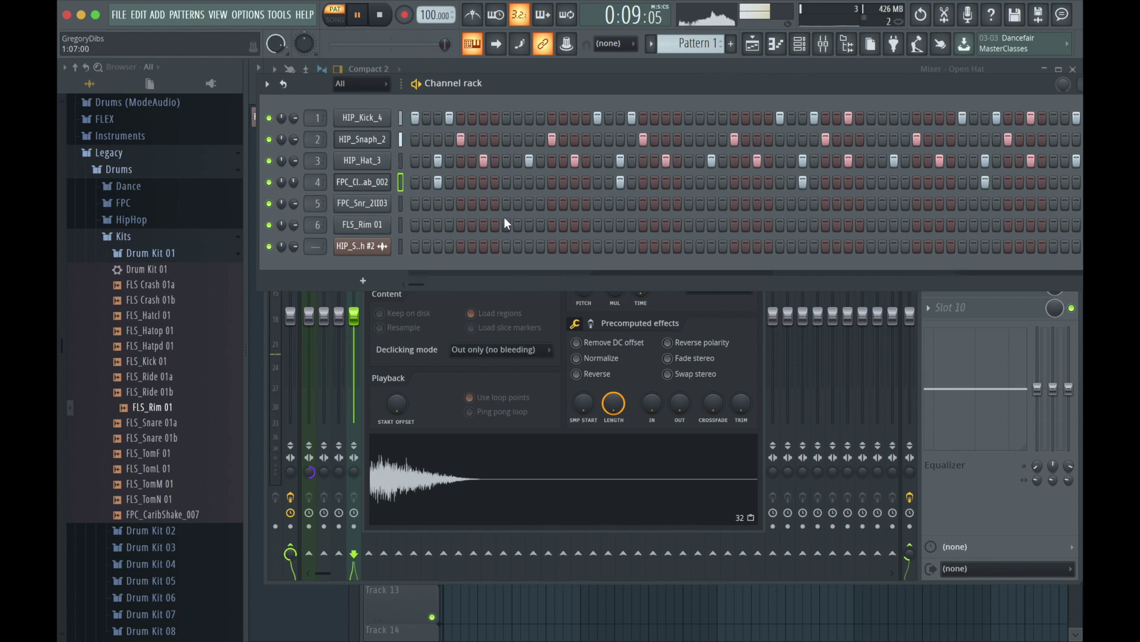
- Place FPC_Snr_2II03 hits on steps 29 and 61, leaving no extra hit on the FPC_ClHH_GSab_002 channel's step 61
{"action": "left_click", "coordinate": [450, 204]}
{"action": "left_click", "coordinate": [450, 205]}
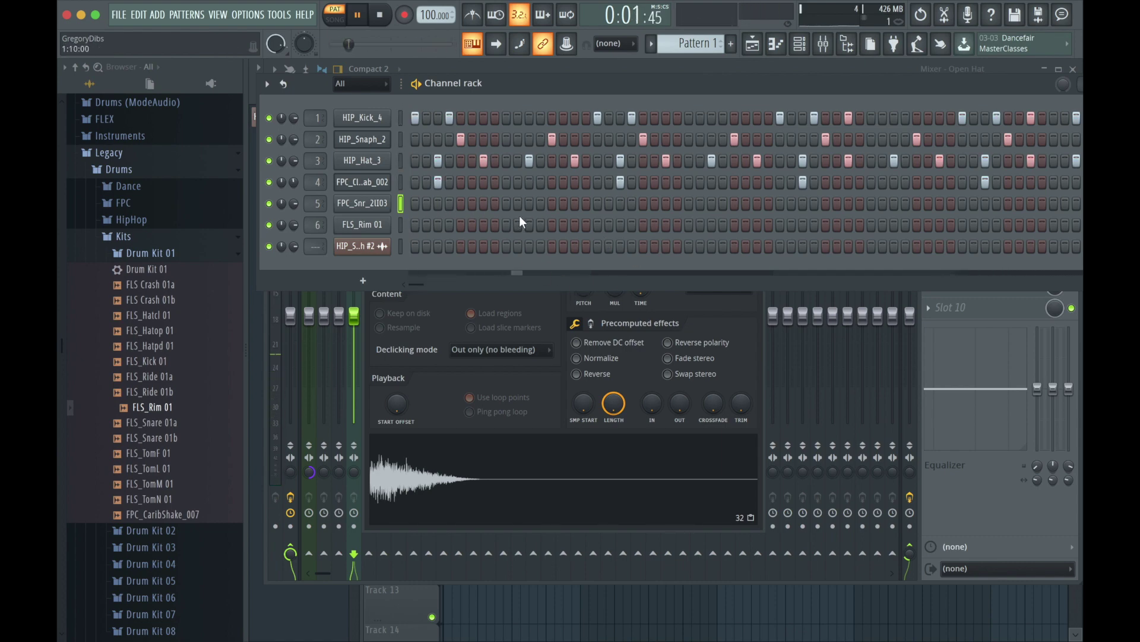
{"action": "left_click", "coordinate": [735, 204]}
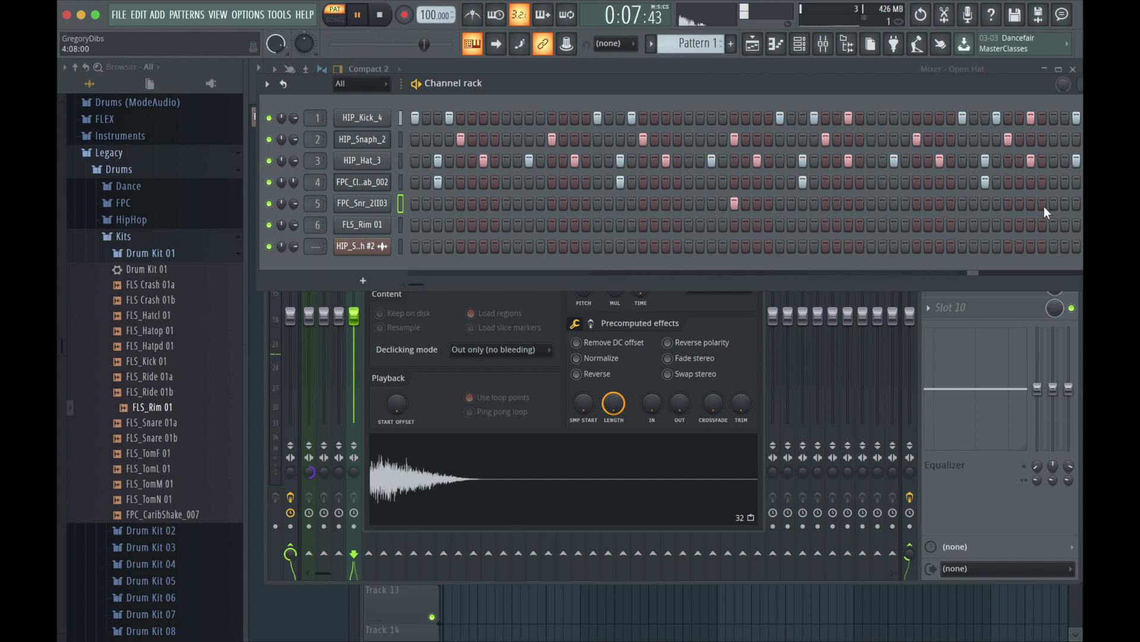
{"action": "left_click", "coordinate": [1050, 186]}
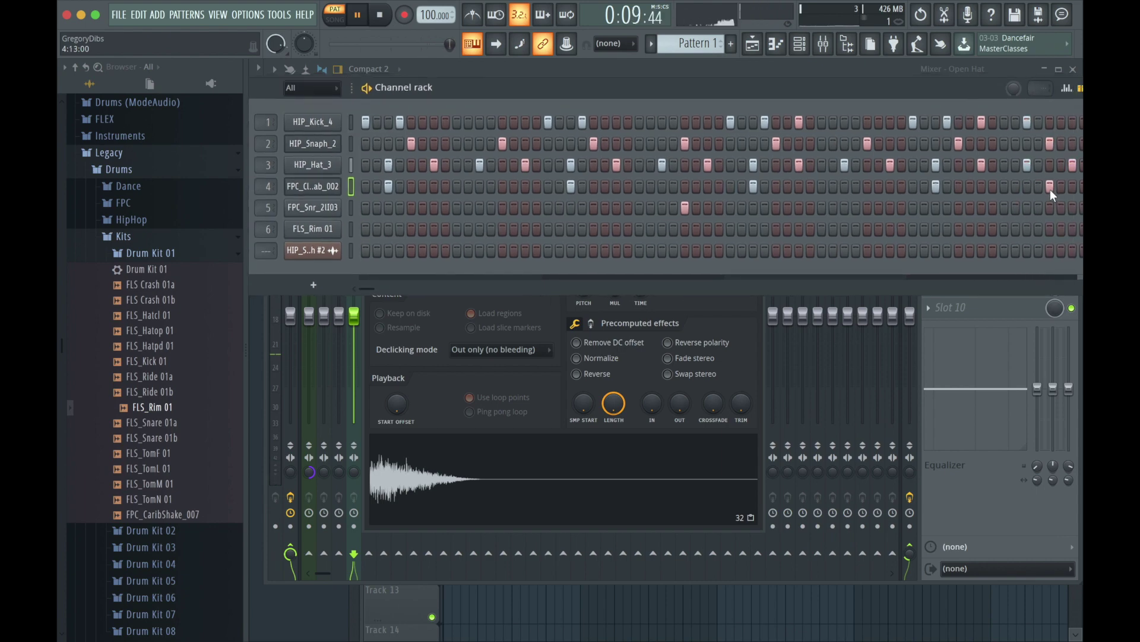
{"action": "right_click", "coordinate": [1051, 186]}
{"action": "left_click", "coordinate": [1051, 207]}
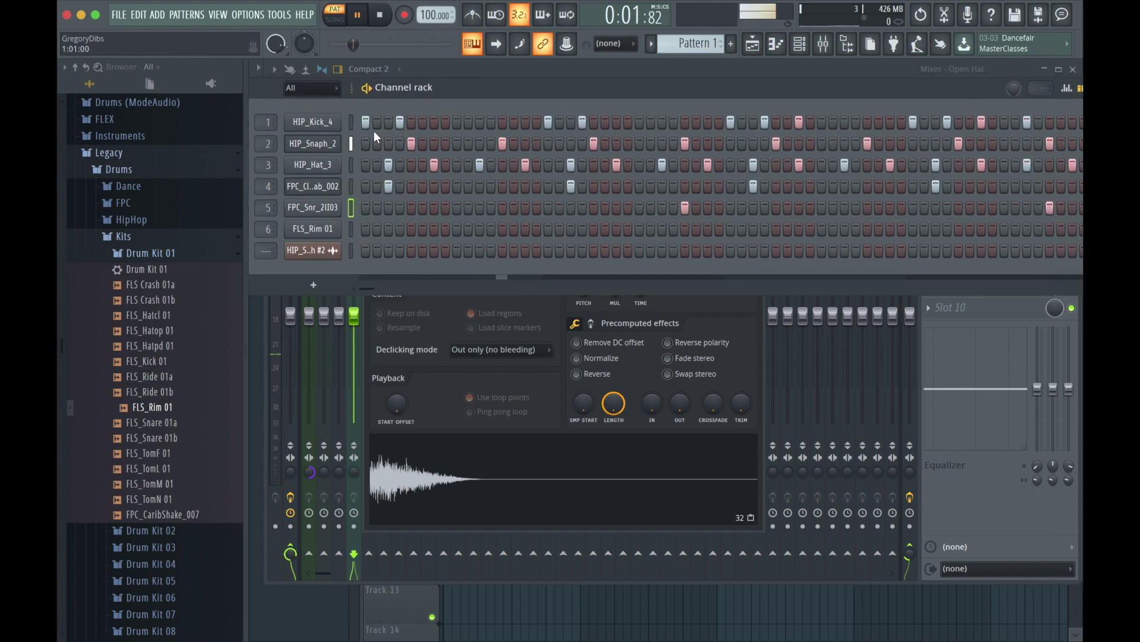
- Reposition the channel rack and narrow the browser so that all 64 steps fit
{"action": "left_click_drag", "start_coordinate": [490, 91], "coordinate": [523, 83]}
{"action": "left_click_drag", "start_coordinate": [247, 212], "coordinate": [186, 212]}
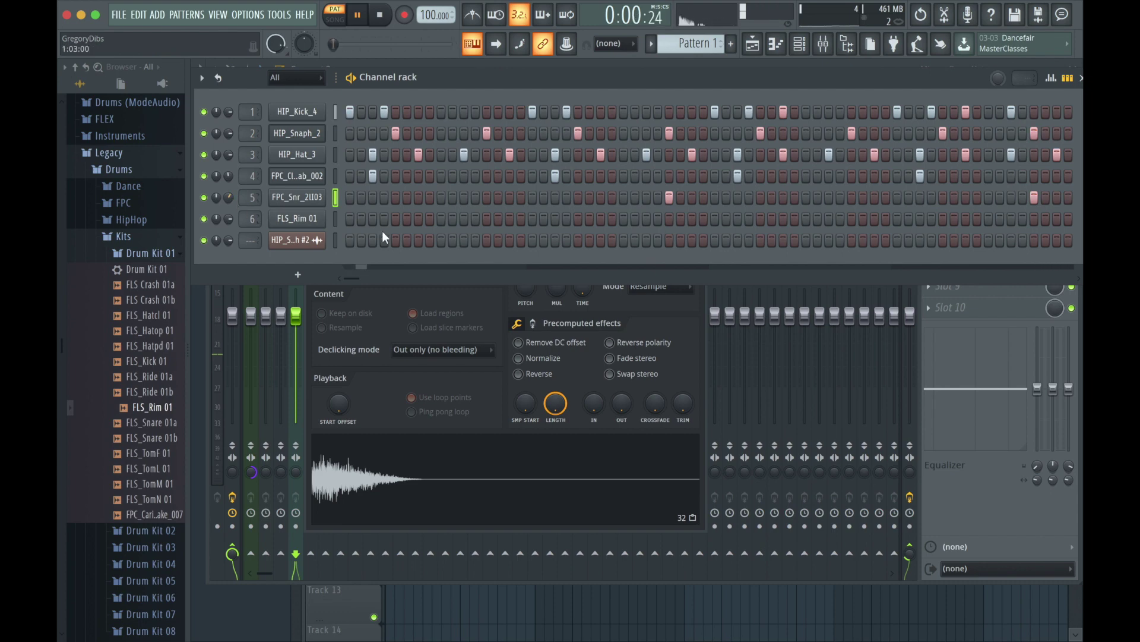
- Lower the FLS_Rim 01 channel's volume to about 47% and place its hits on steps 7, 23, 39 and 55
{"action": "left_click", "coordinate": [475, 220]}
{"action": "left_click", "coordinate": [475, 220]}
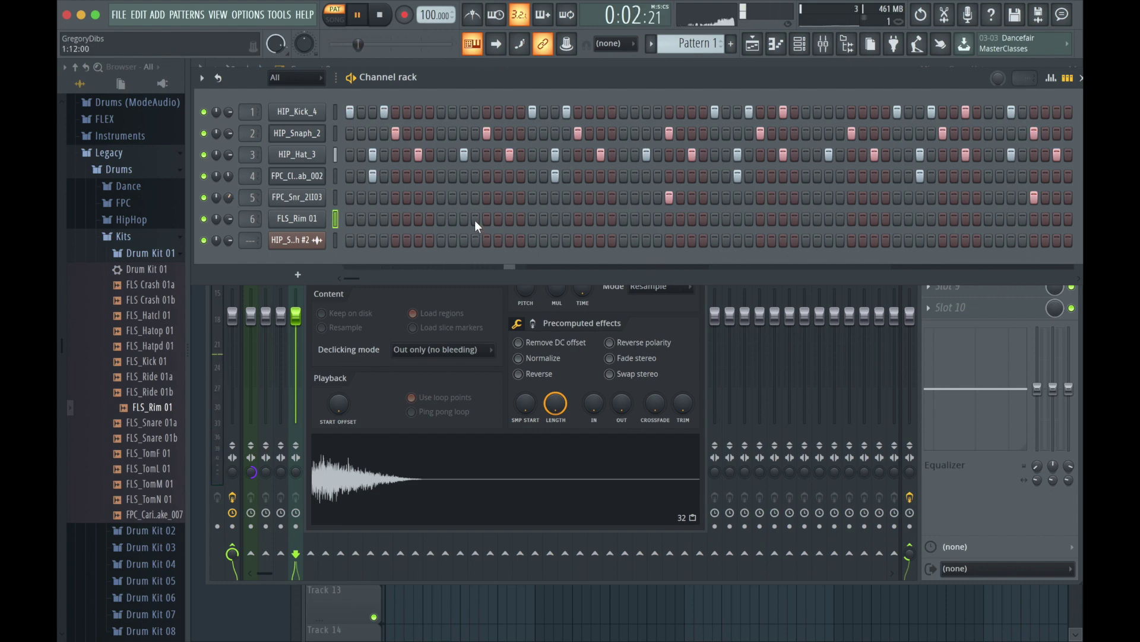
{"action": "left_click_drag", "start_coordinate": [229, 217], "coordinate": [229, 226]}
{"action": "left_click", "coordinate": [736, 219]}
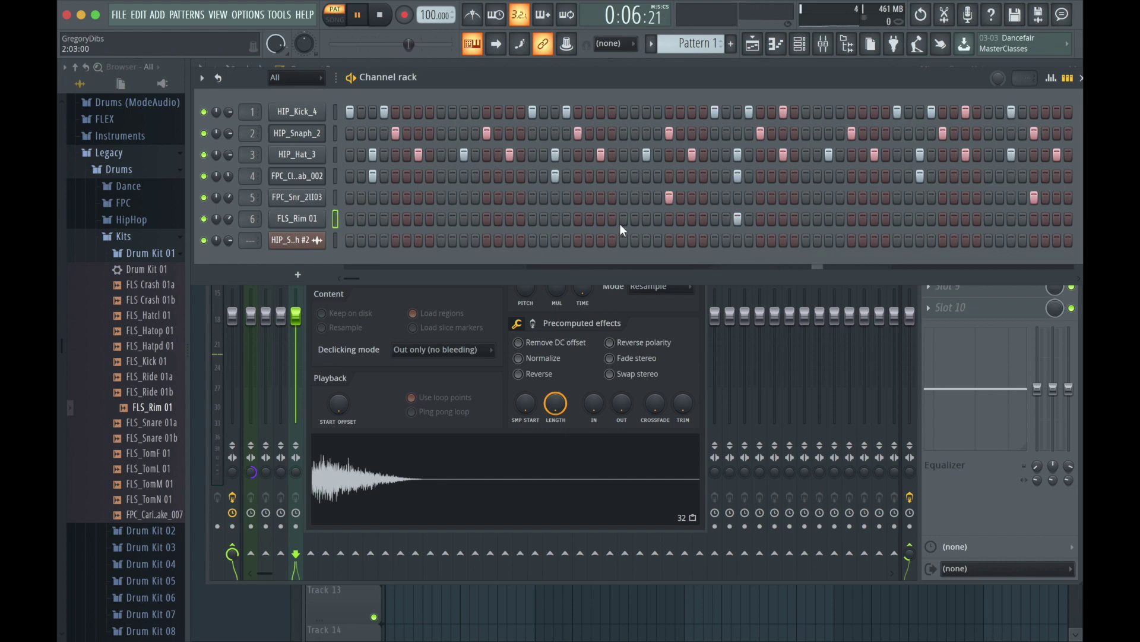
{"action": "left_click", "coordinate": [738, 219]}
{"action": "left_click", "coordinate": [420, 219]}
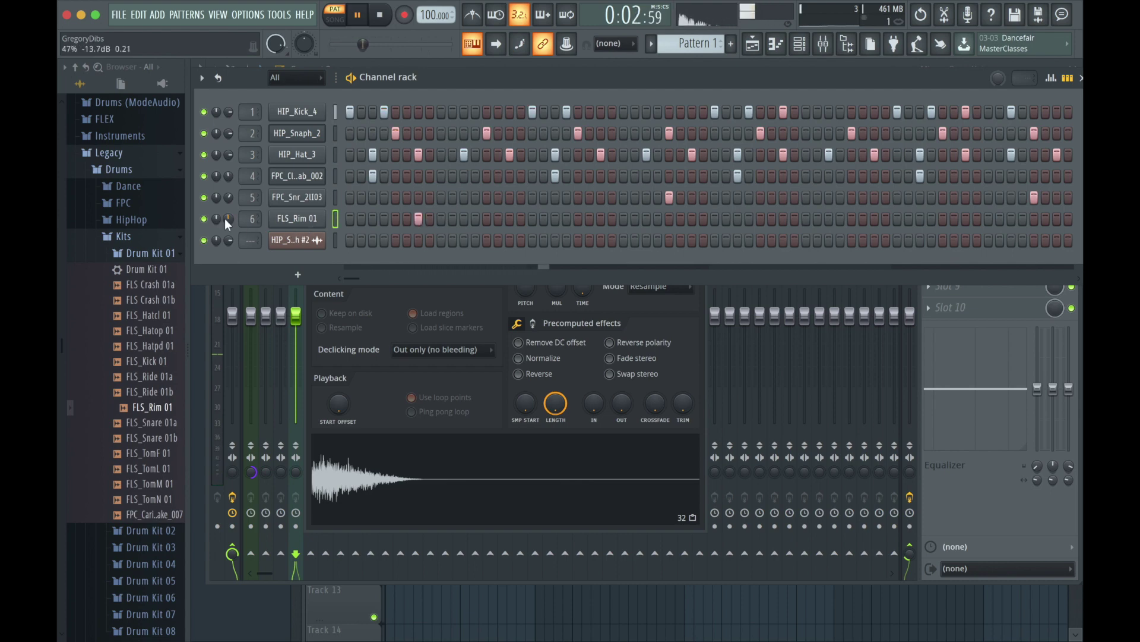
{"action": "left_click", "coordinate": [601, 219]}
{"action": "left_click", "coordinate": [784, 220]}
{"action": "left_click", "coordinate": [967, 219]}
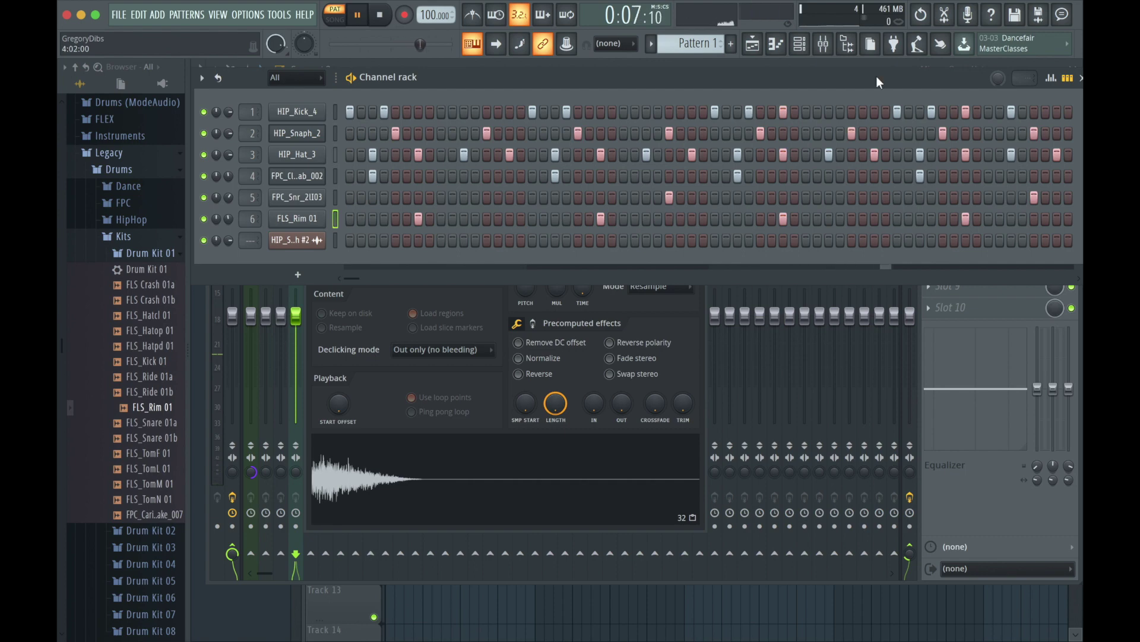
- Rename mixer track Insert 6 as Rim Shot and give it a grey-blue colour
{"action": "left_click", "coordinate": [824, 43]}
{"action": "left_click", "coordinate": [322, 120]}
{"action": "right_click", "coordinate": [322, 119]}
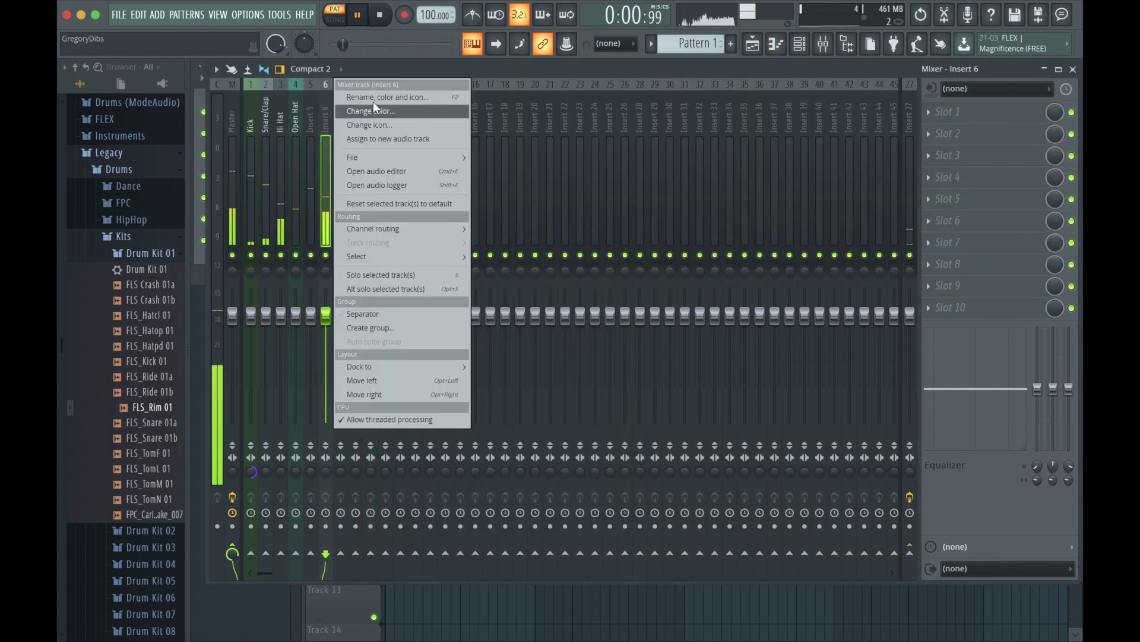
{"action": "left_click", "coordinate": [372, 100]}
{"action": "type", "text": "Rim Shot"}
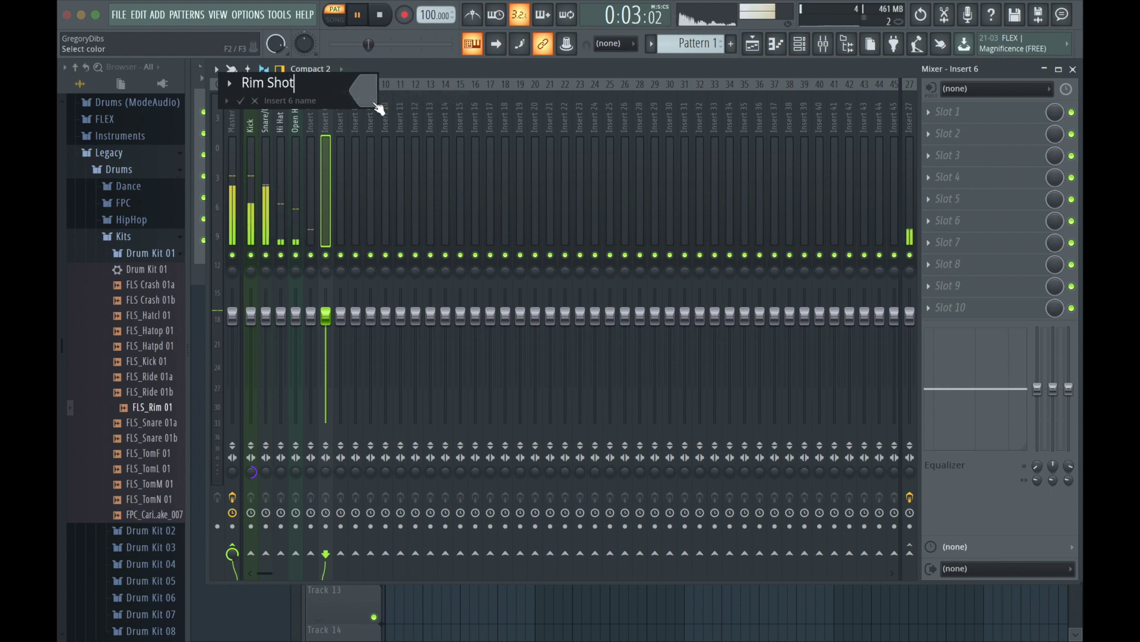
{"action": "left_click", "coordinate": [368, 86]}
{"action": "left_click", "coordinate": [456, 124]}
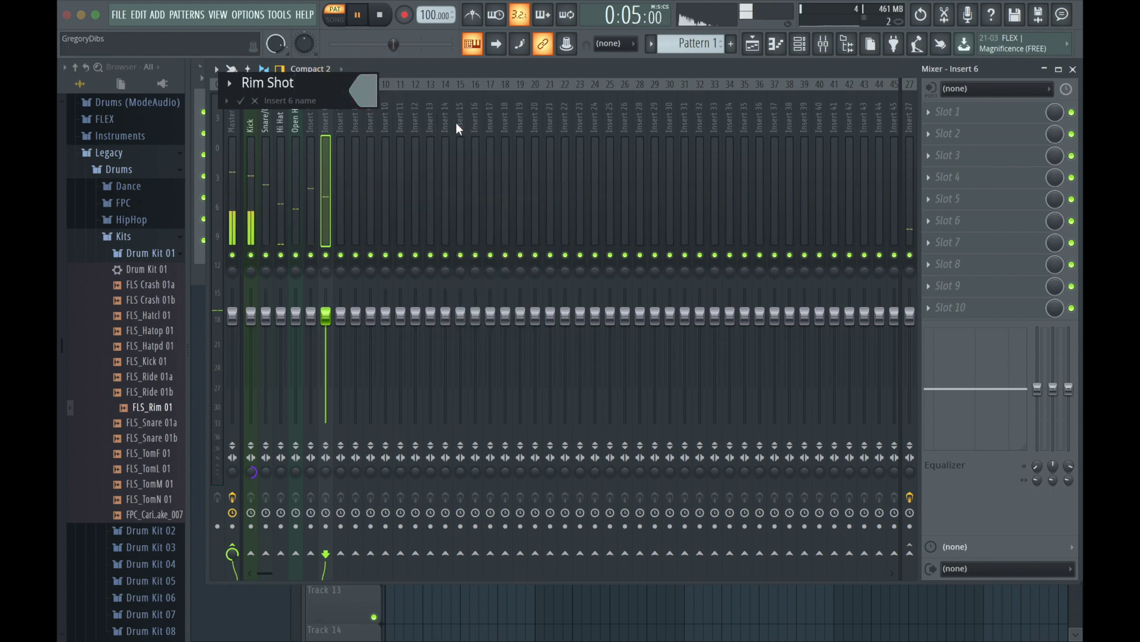
{"action": "key", "text": "Return"}
- Rename mixer track Insert 5 as Snare and give it an orange colour
{"action": "right_click", "coordinate": [314, 114]}
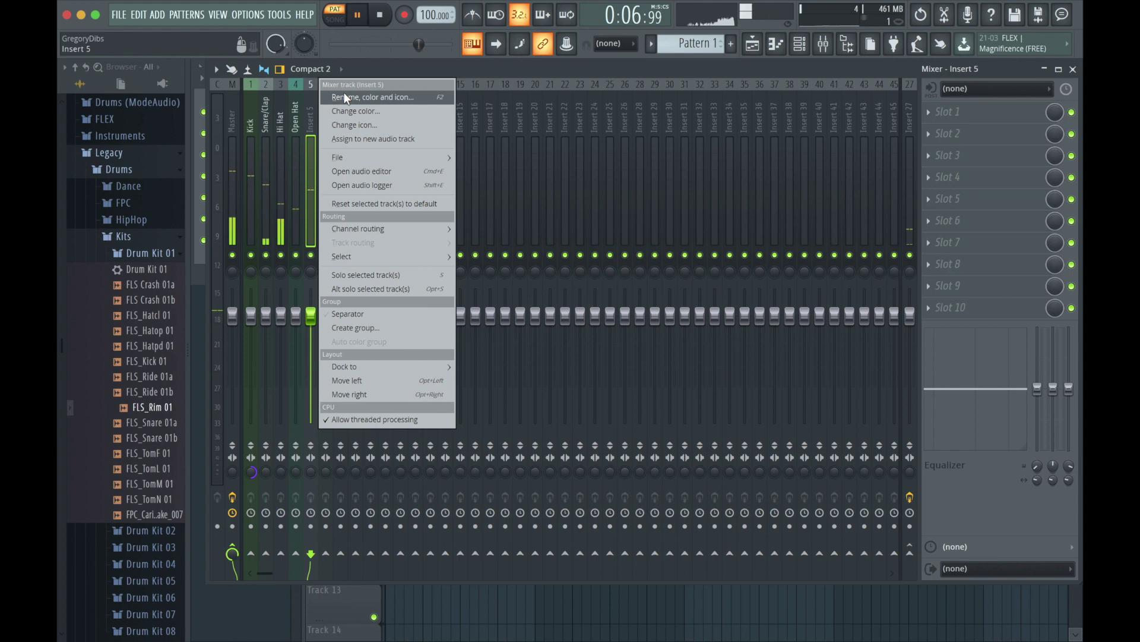
{"action": "left_click", "coordinate": [343, 92]}
{"action": "type", "text": "Snare"}
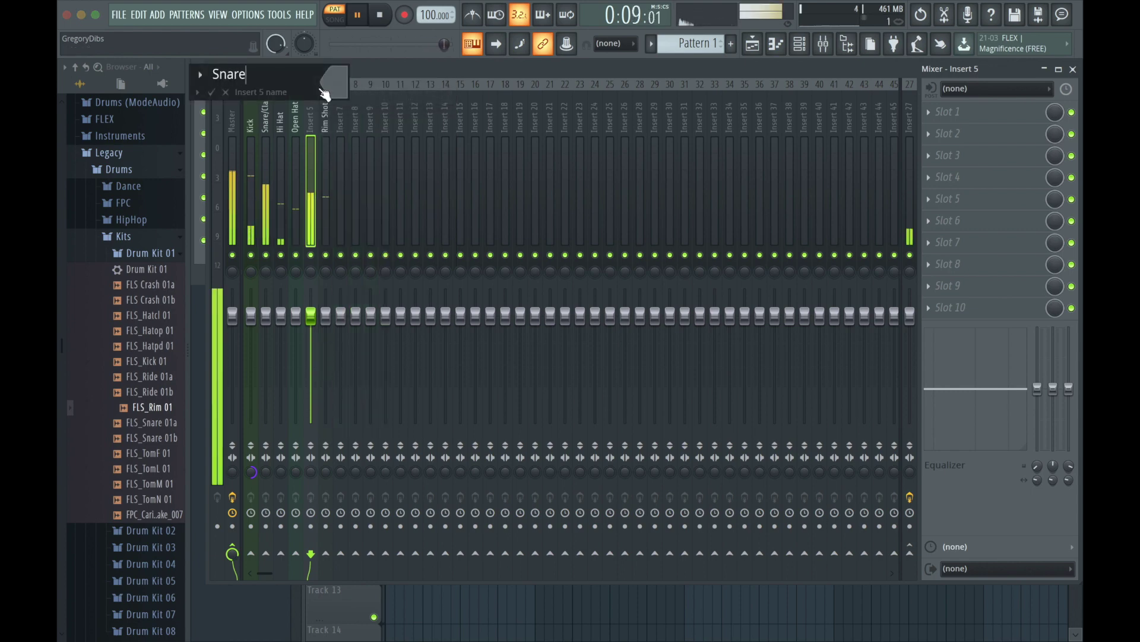
{"action": "left_click", "coordinate": [337, 83]}
{"action": "left_click", "coordinate": [540, 67]}
{"action": "key", "text": "Return"}
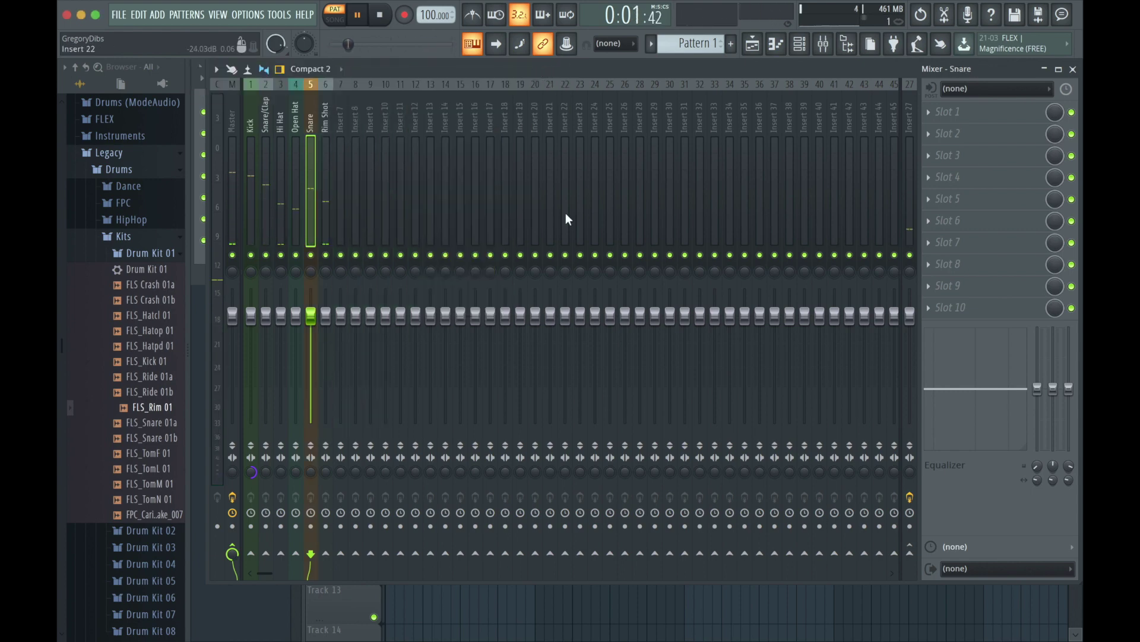
- Lower the Rim Shot mixer track to -2.5 dB and send it to Insert 27
{"action": "left_click", "coordinate": [326, 108]}
{"action": "left_click_drag", "start_coordinate": [326, 316], "coordinate": [327, 328]}
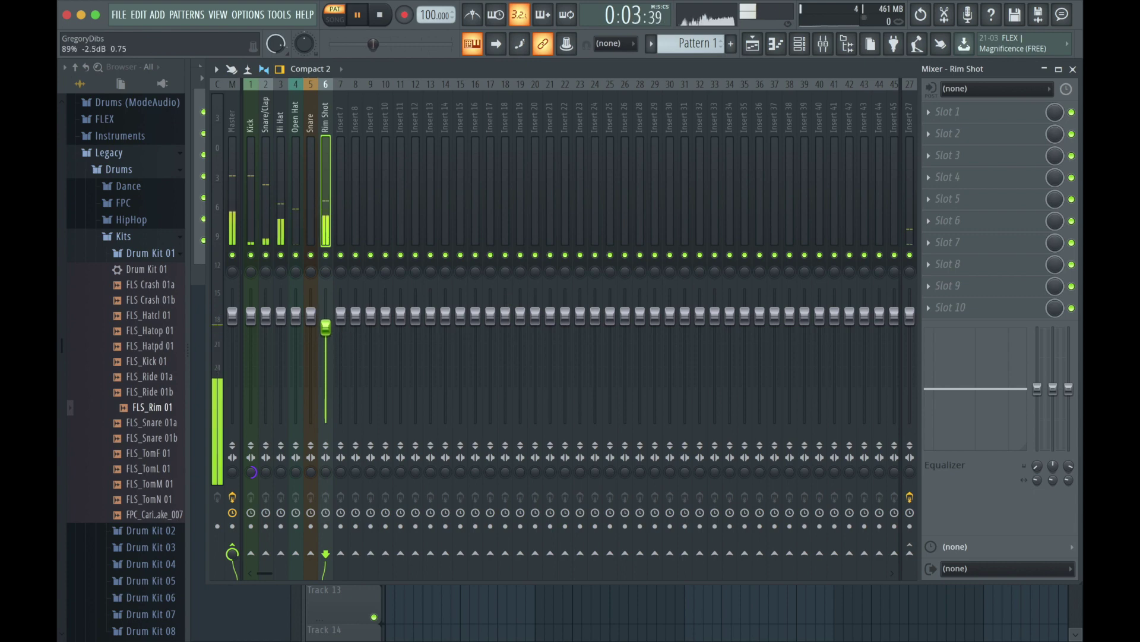
{"action": "left_click", "coordinate": [910, 553]}
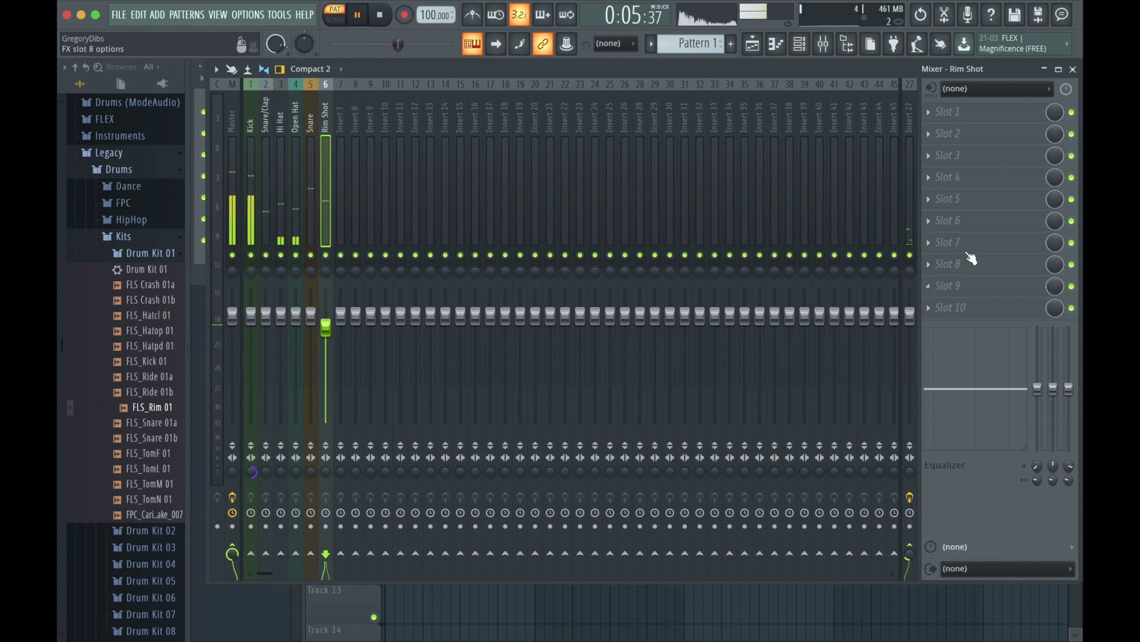
- Load Fruity Delay 2 into slot 5 of the Rim Shot track, with input volume 24% and ping-pong feedback
{"action": "left_click", "coordinate": [934, 196]}
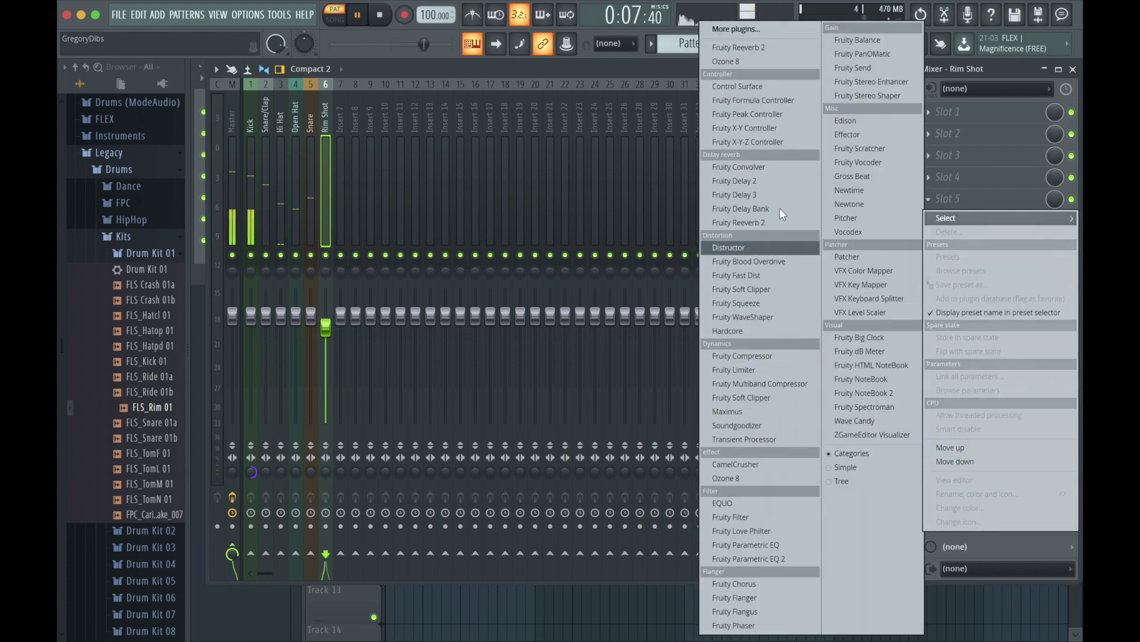
{"action": "left_click", "coordinate": [749, 168]}
{"action": "left_click", "coordinate": [938, 209]}
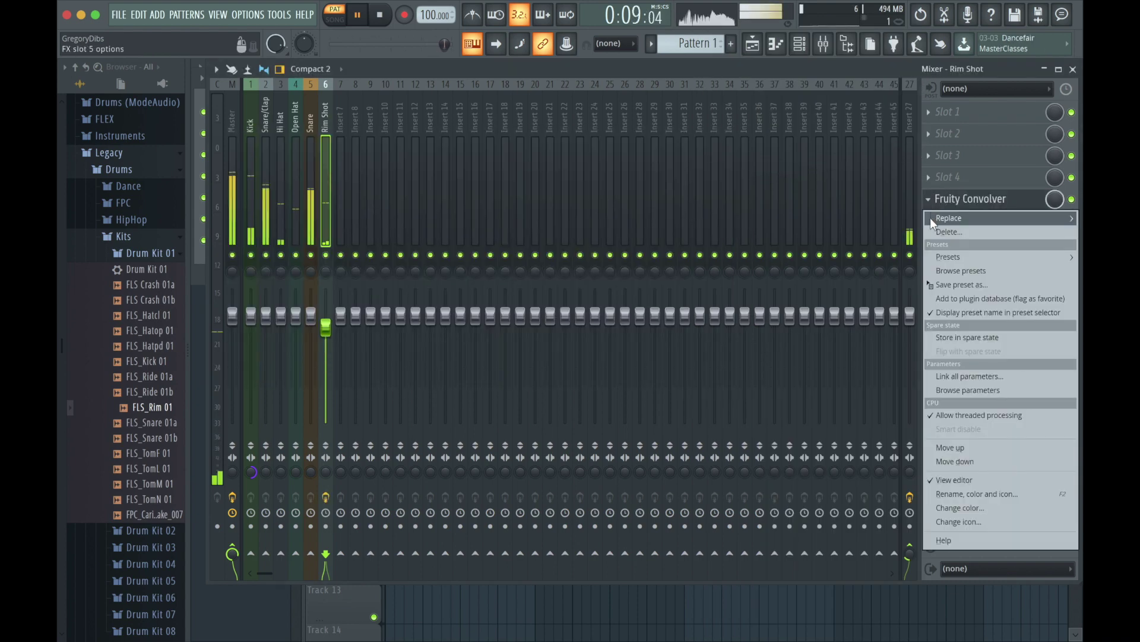
{"action": "mouse_move", "coordinate": [930, 218]}
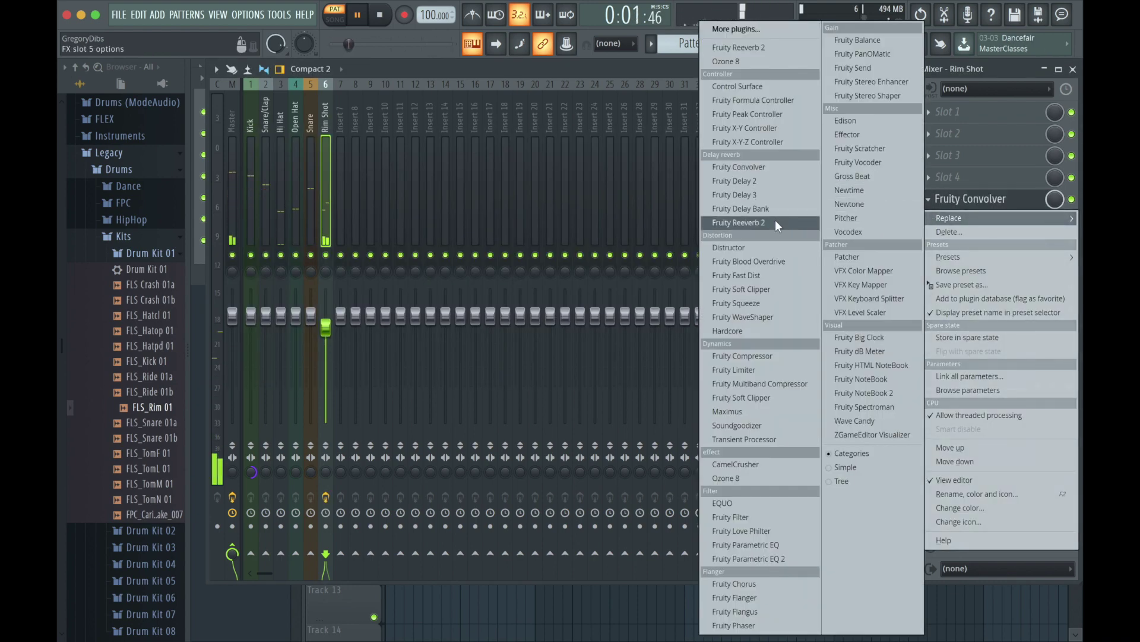
{"action": "left_click", "coordinate": [775, 181]}
{"action": "left_click_drag", "start_coordinate": [285, 177], "coordinate": [285, 205]}
{"action": "left_click", "coordinate": [309, 191]}
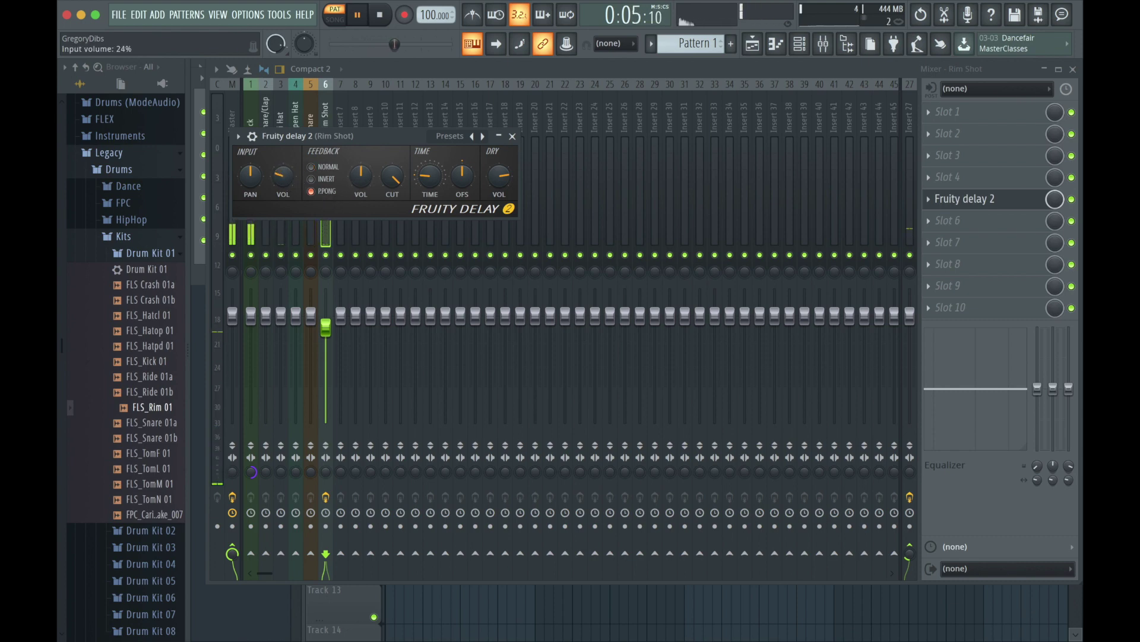
- Close the delay plugin and lower the faders of the six drum tracks, Kick through Rim Shot, with Rim Shot at about -4.6 dB
{"action": "left_click", "coordinate": [513, 137]}
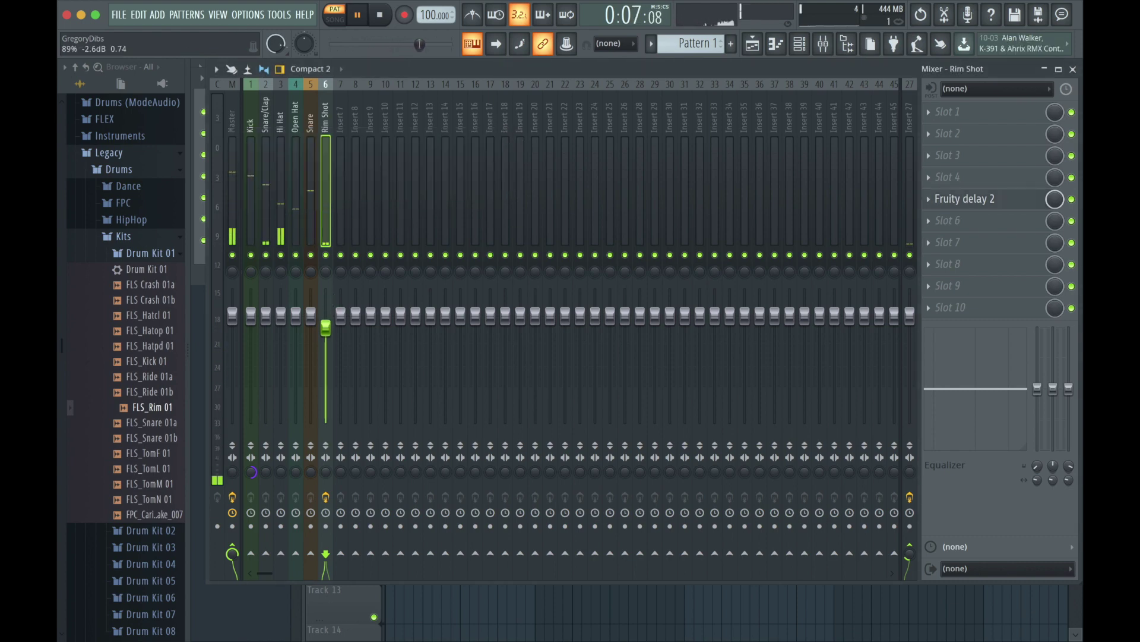
{"action": "left_click_drag", "start_coordinate": [248, 316], "coordinate": [250, 341]}
{"action": "left_click", "coordinate": [265, 323]}
{"action": "left_click_drag", "start_coordinate": [326, 330], "coordinate": [325, 337]}
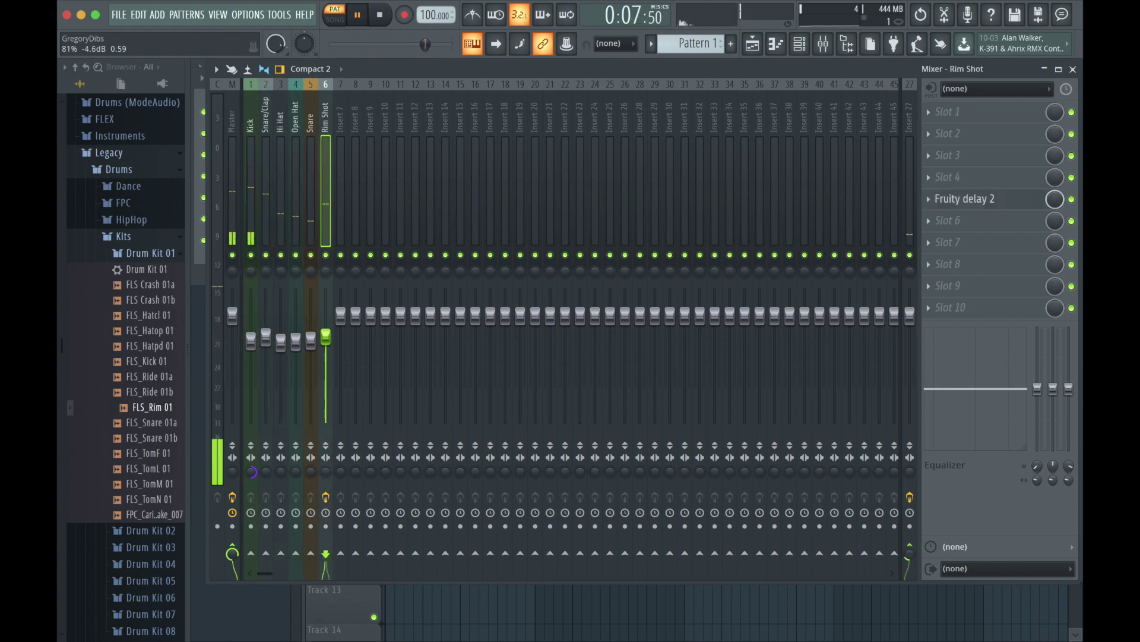
- Delete the Fruity Limiter from slot 10 of the Master track
{"action": "left_click", "coordinate": [231, 128]}
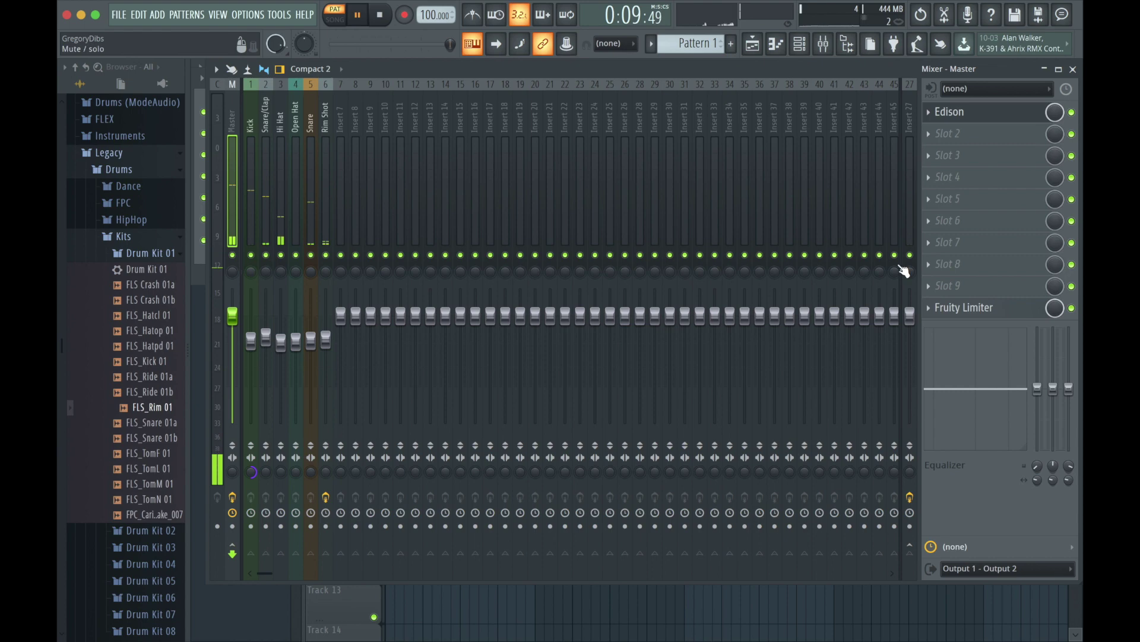
{"action": "left_click", "coordinate": [931, 308]}
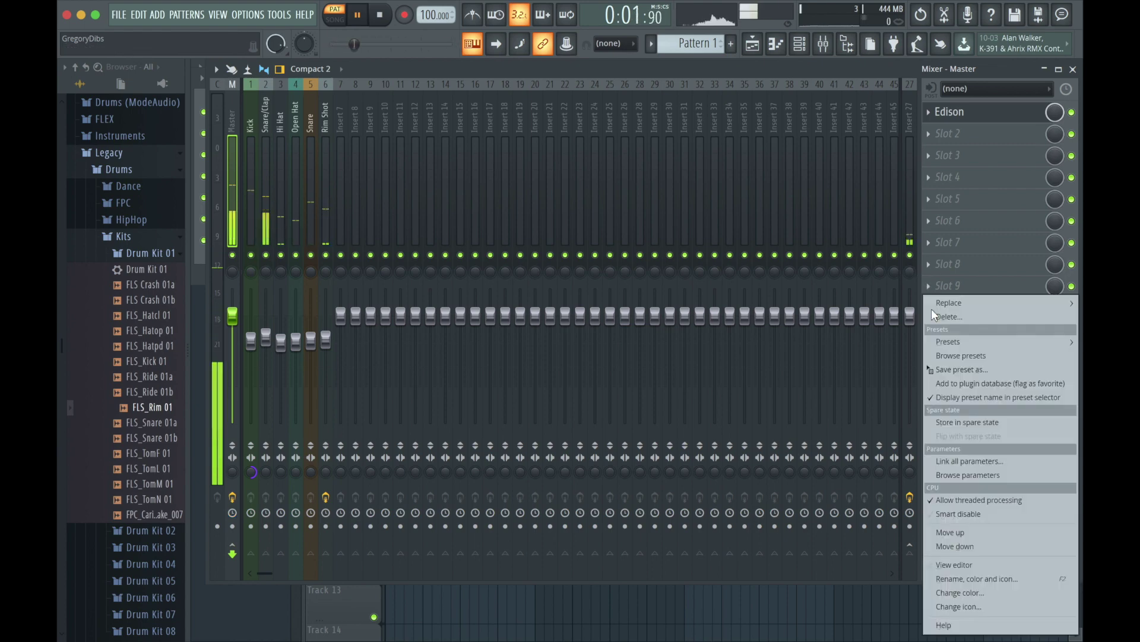
{"action": "left_click", "coordinate": [940, 316]}
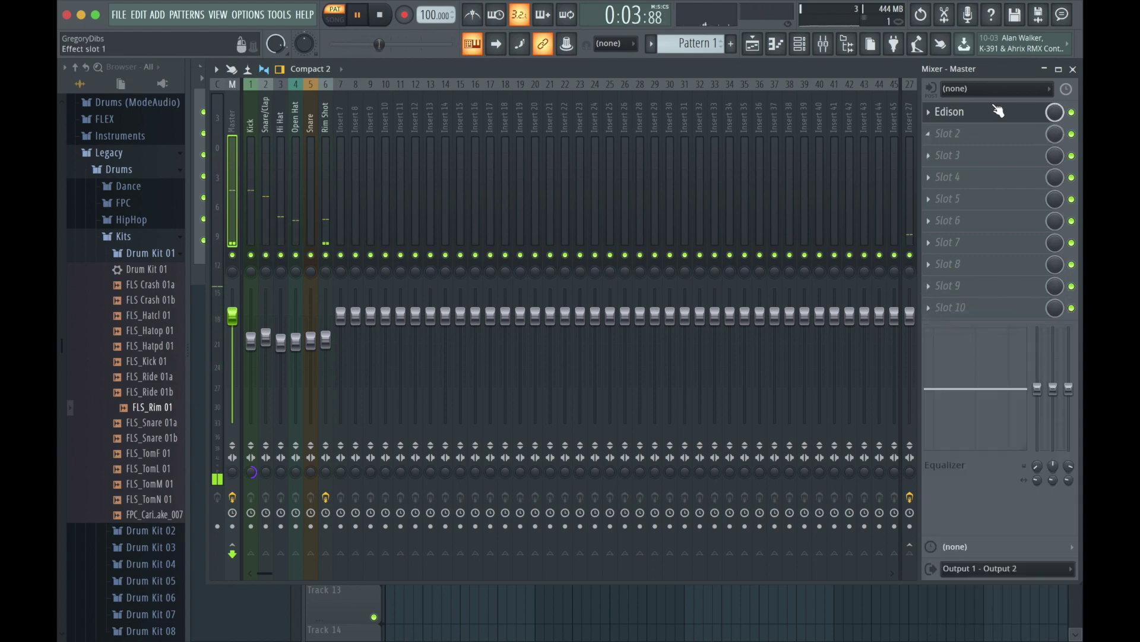
- Listen to the drum mix at a higher system volume with the Kick track selected, and stop the playback
{"action": "left_click", "coordinate": [254, 127]}
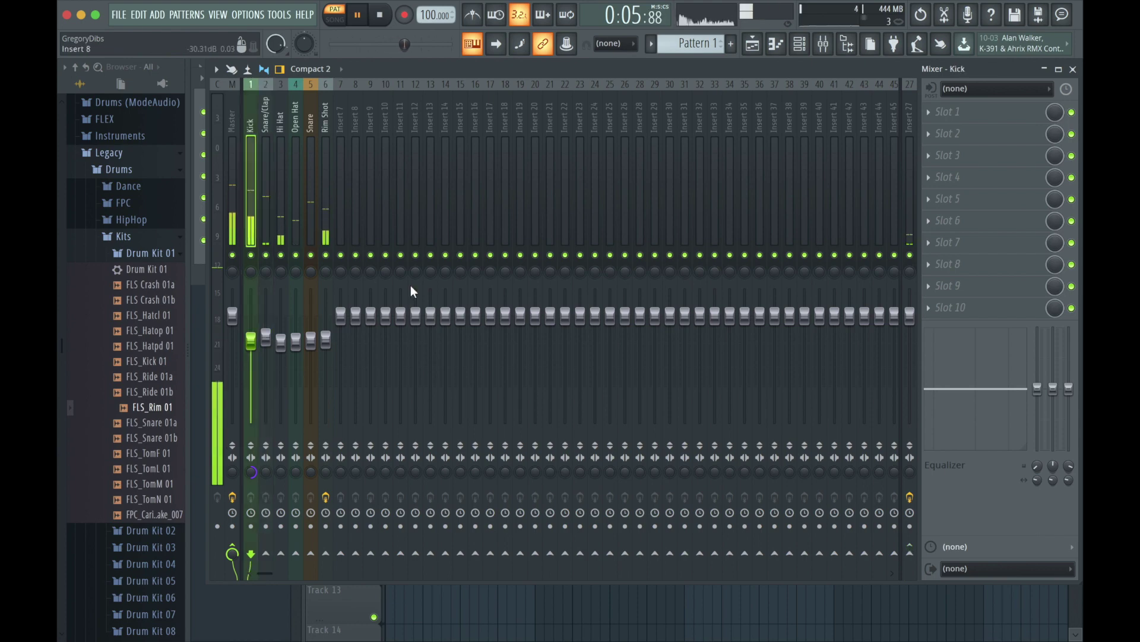
{"action": "key", "text": "XF86AudioRaiseVolume"}
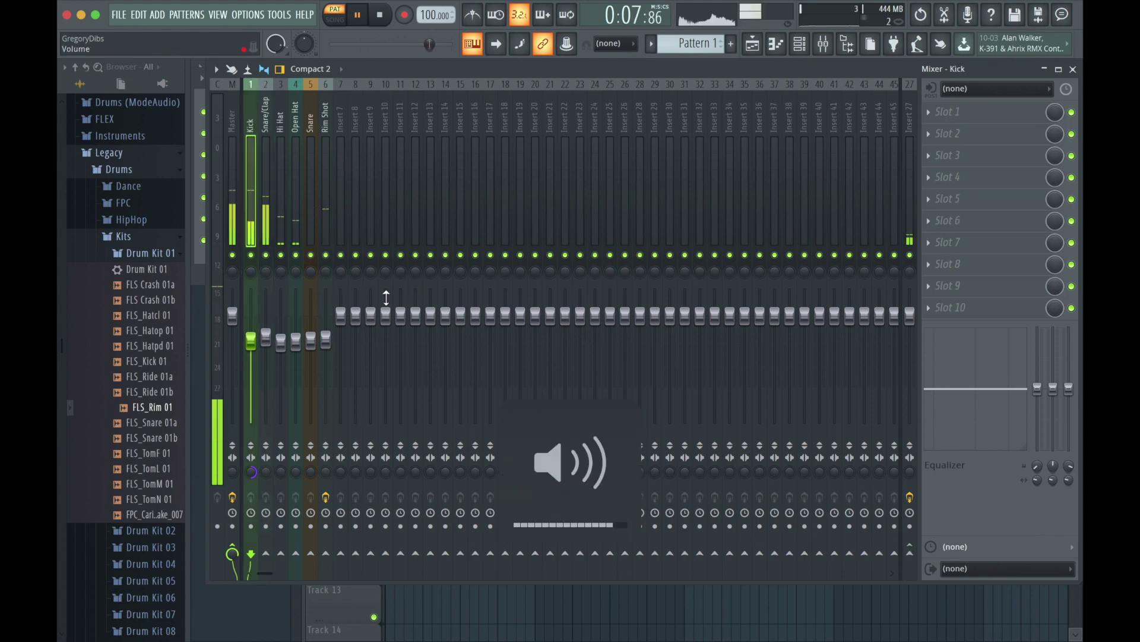
{"action": "left_click", "coordinate": [380, 16]}
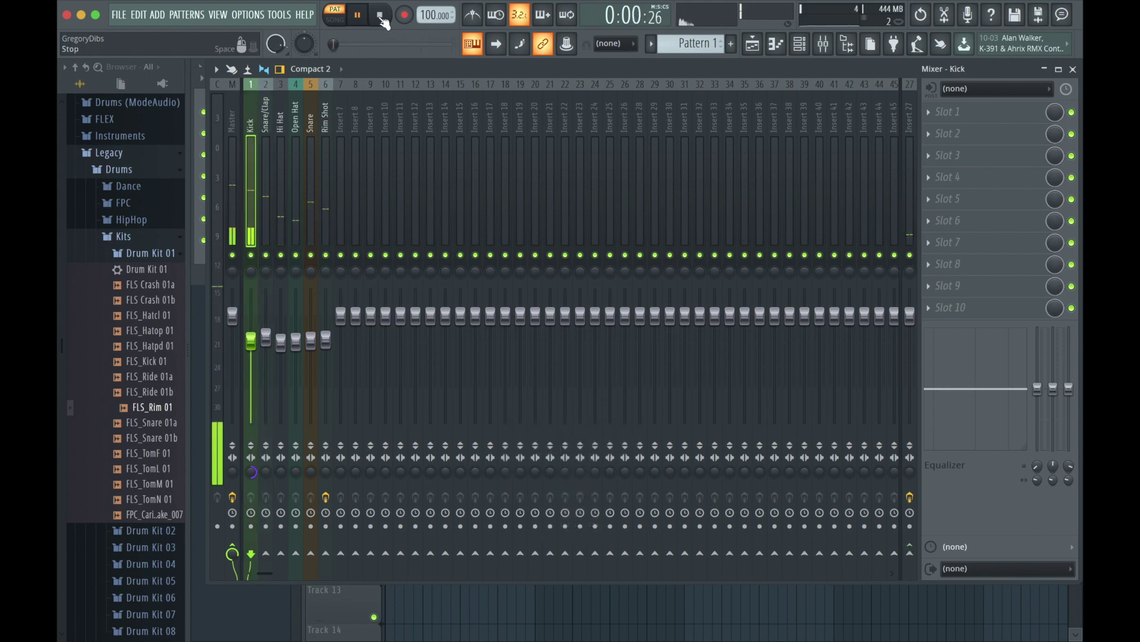
{"action": "left_click", "coordinate": [382, 16]}
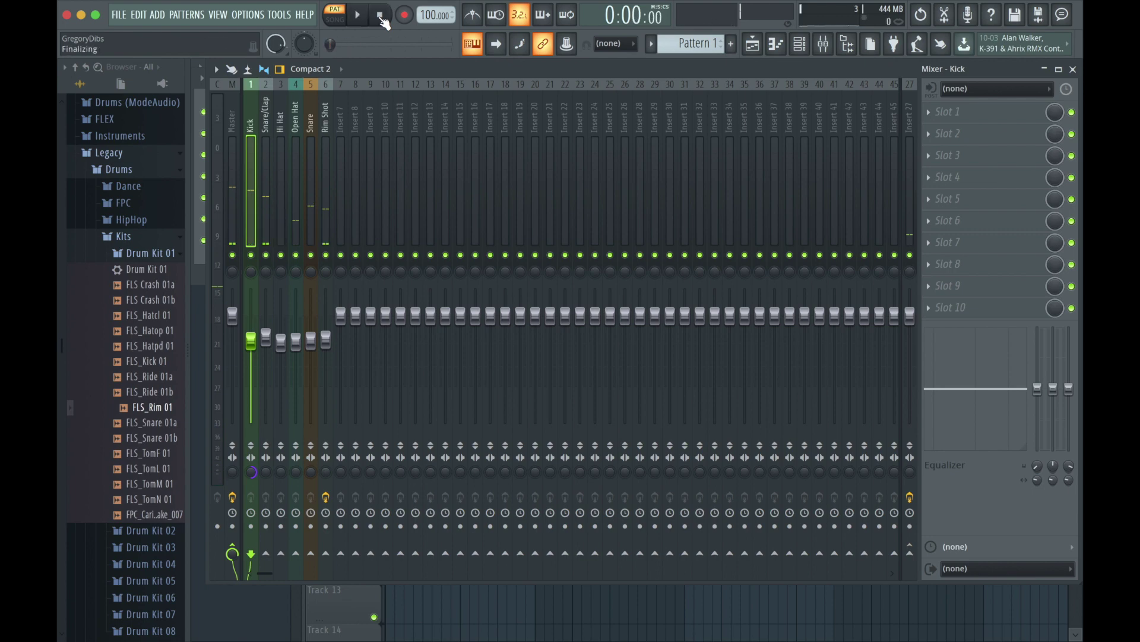
- Delete the unused HIP_Snaph #2 audio clip channel from the channel rack
{"action": "left_click", "coordinate": [752, 44]}
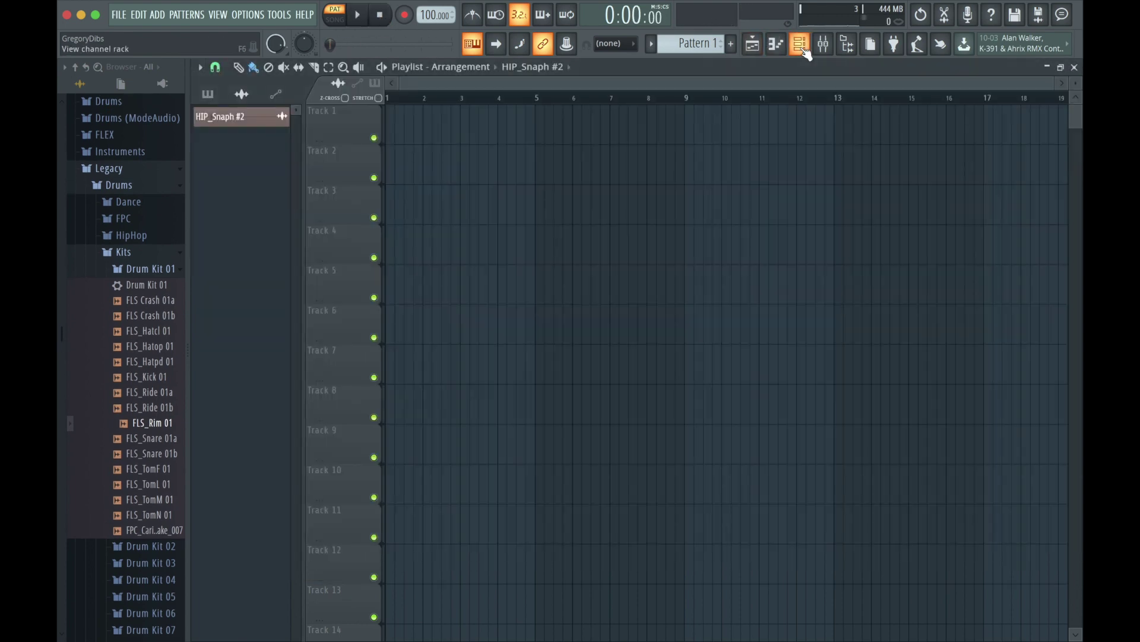
{"action": "left_click", "coordinate": [800, 43]}
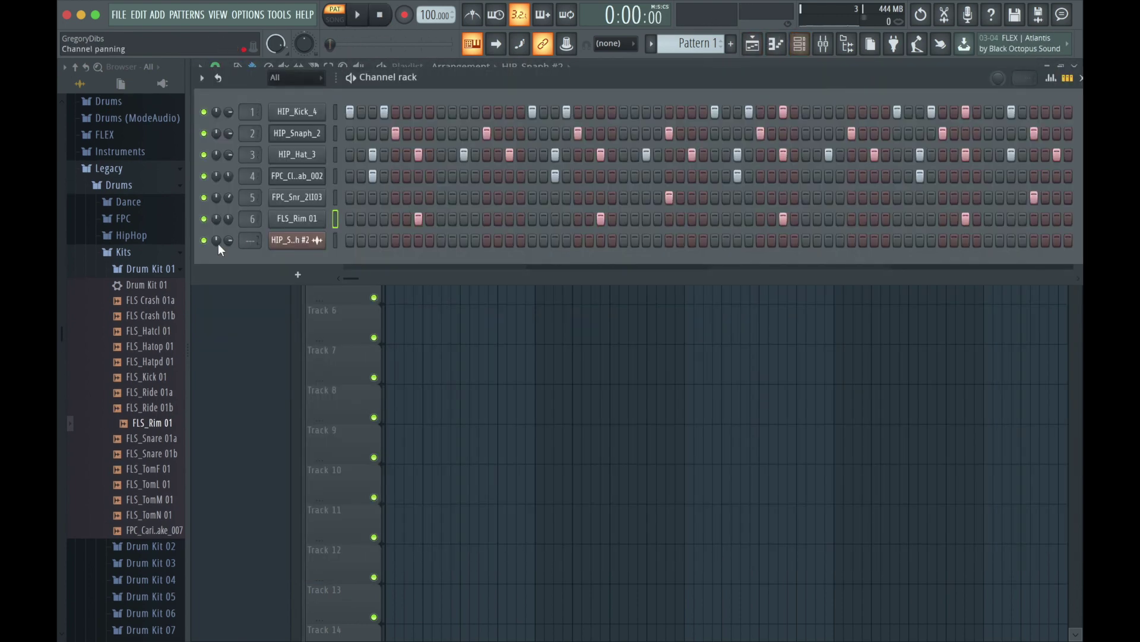
{"action": "left_click", "coordinate": [314, 245]}
{"action": "left_click", "coordinate": [275, 243]}
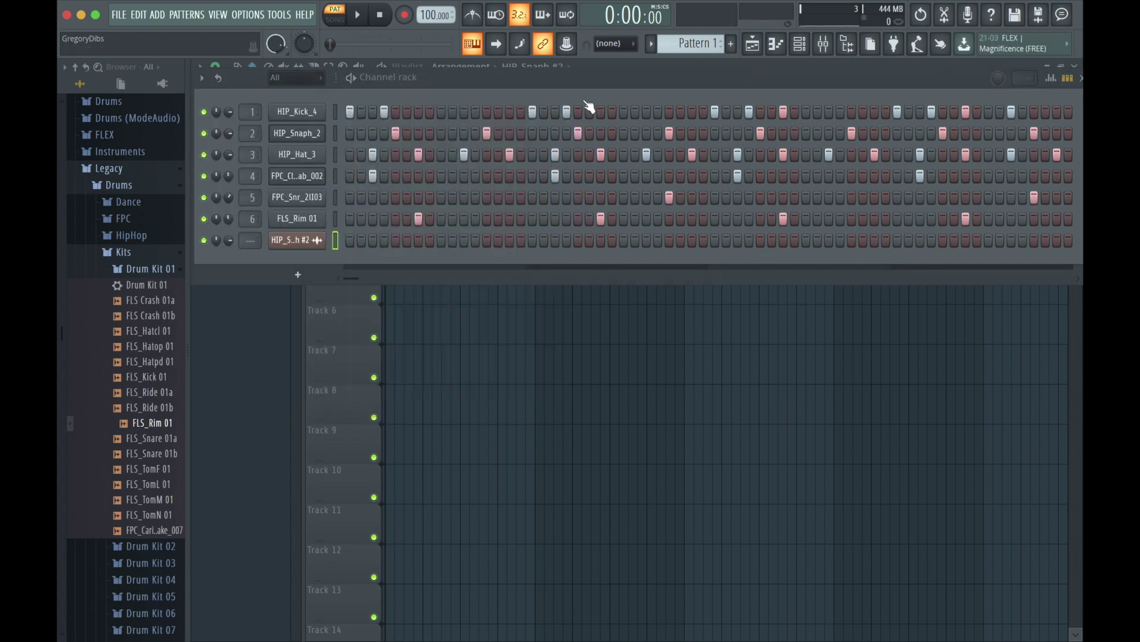
{"action": "right_click", "coordinate": [275, 244]}
{"action": "left_click", "coordinate": [373, 394]}
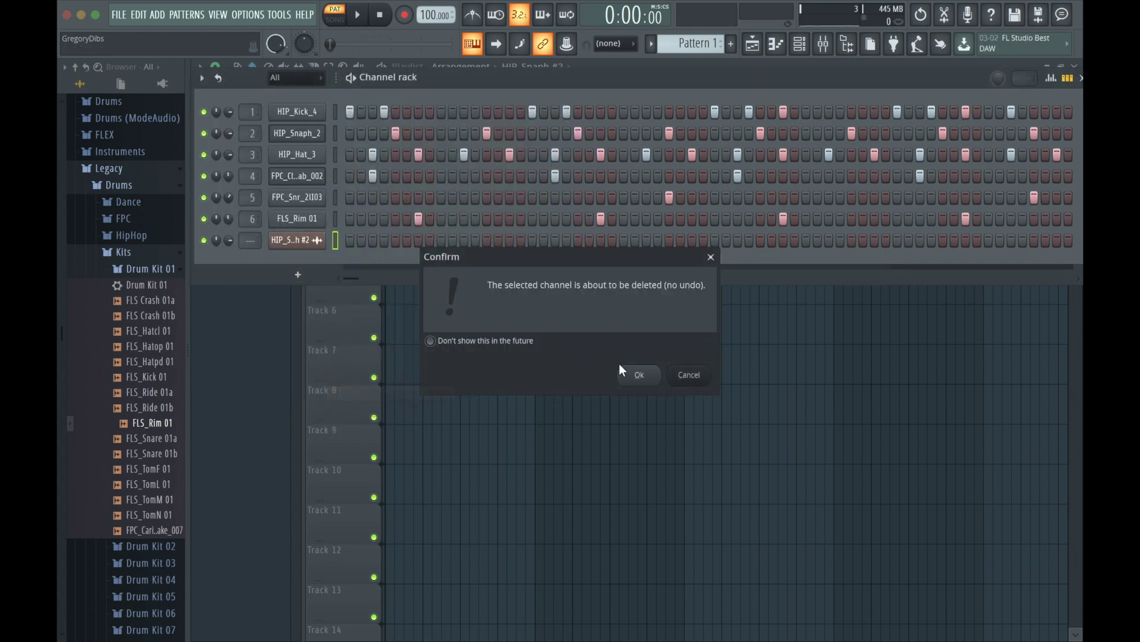
{"action": "left_click", "coordinate": [623, 371]}
- Browse the Legacy instrument packs to the Guitar samples and preview the second note of the electric guitar set
{"action": "left_click", "coordinate": [138, 253]}
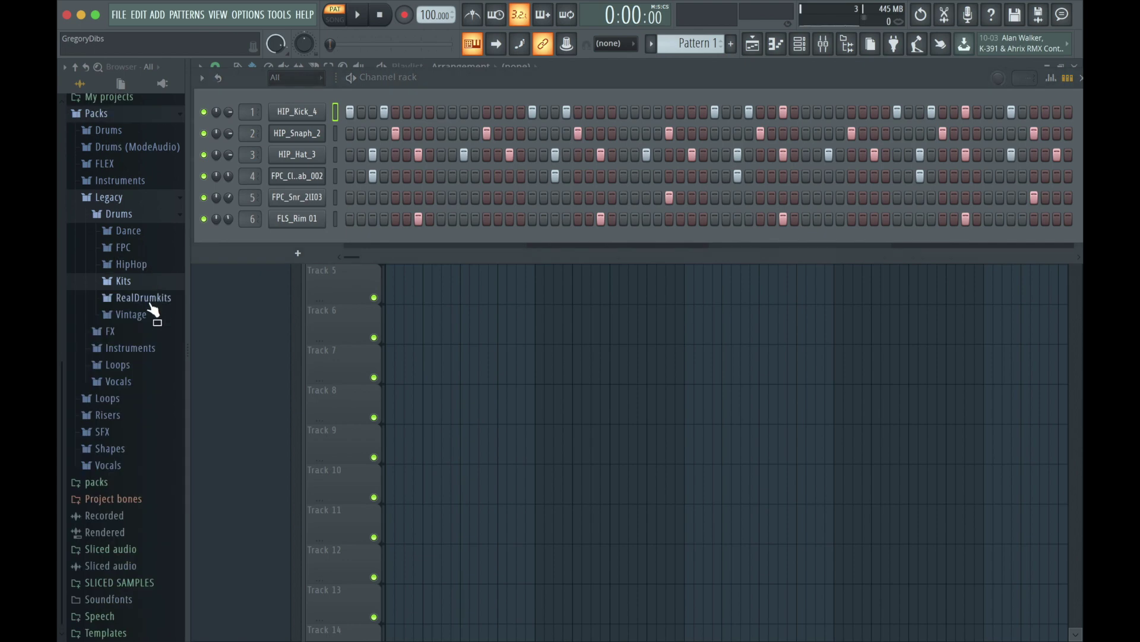
{"action": "left_click", "coordinate": [158, 353]}
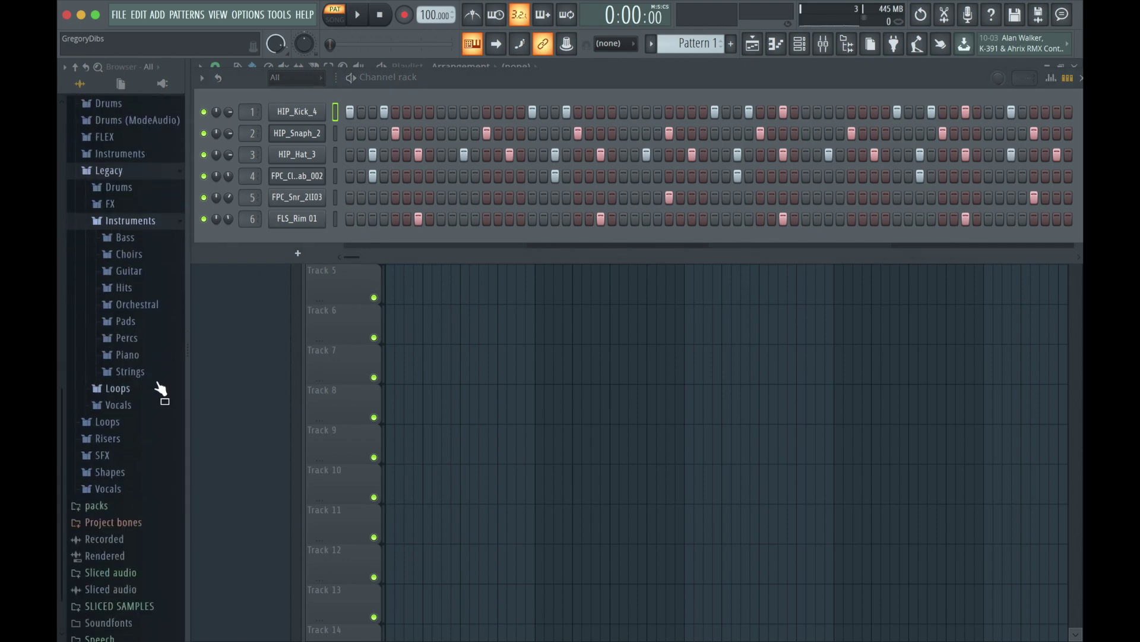
{"action": "left_click", "coordinate": [158, 273]}
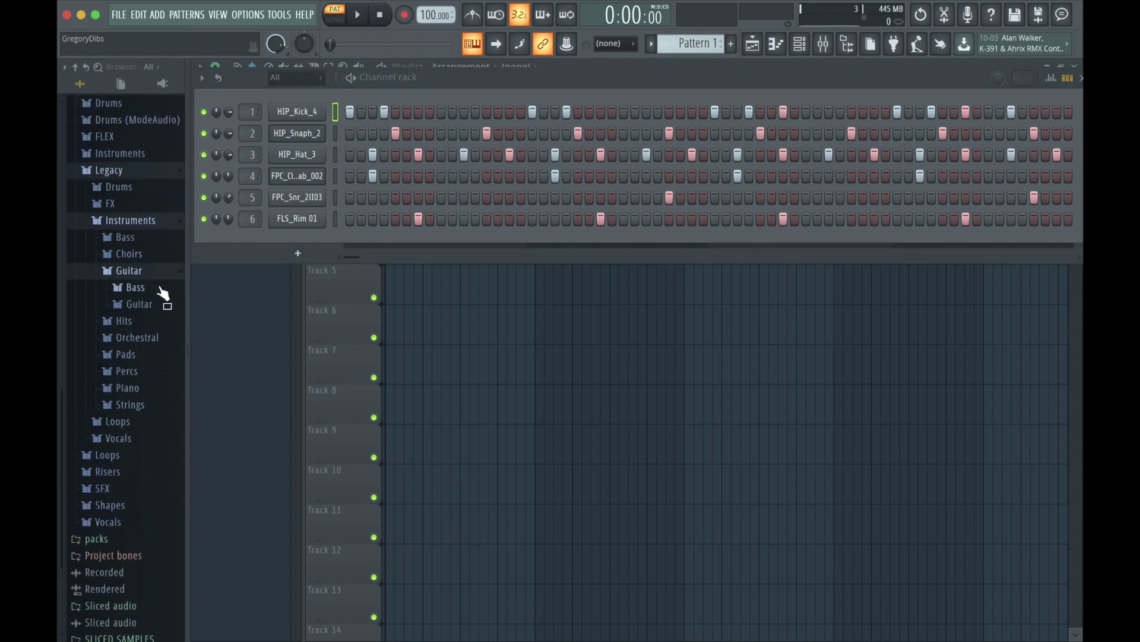
{"action": "left_click", "coordinate": [159, 304]}
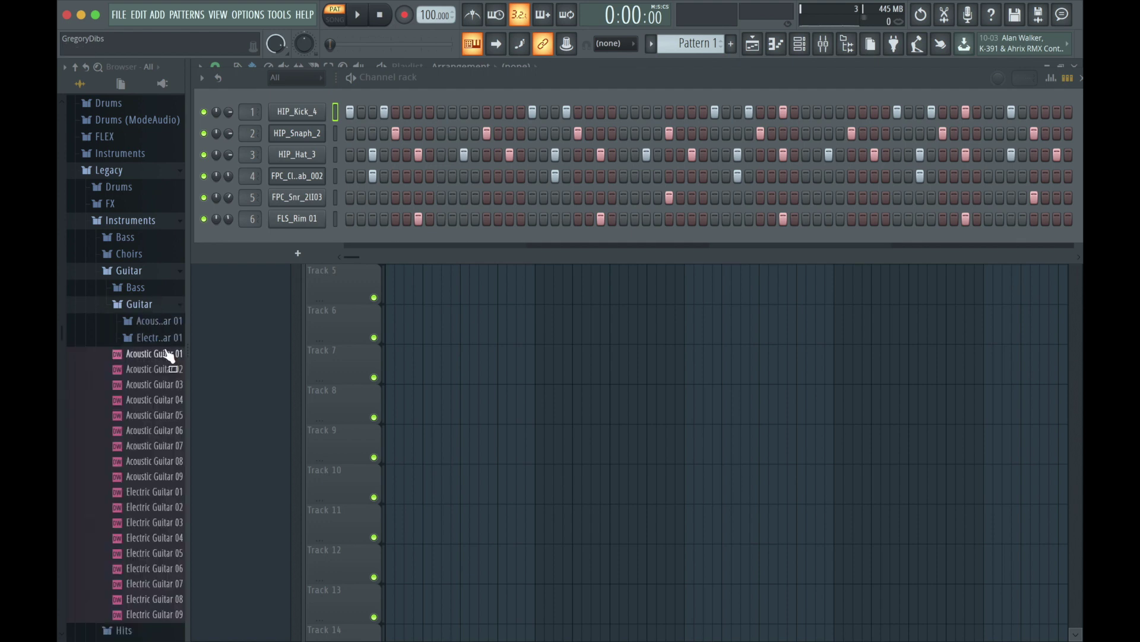
{"action": "left_click", "coordinate": [158, 337]}
{"action": "left_click", "coordinate": [161, 369]}
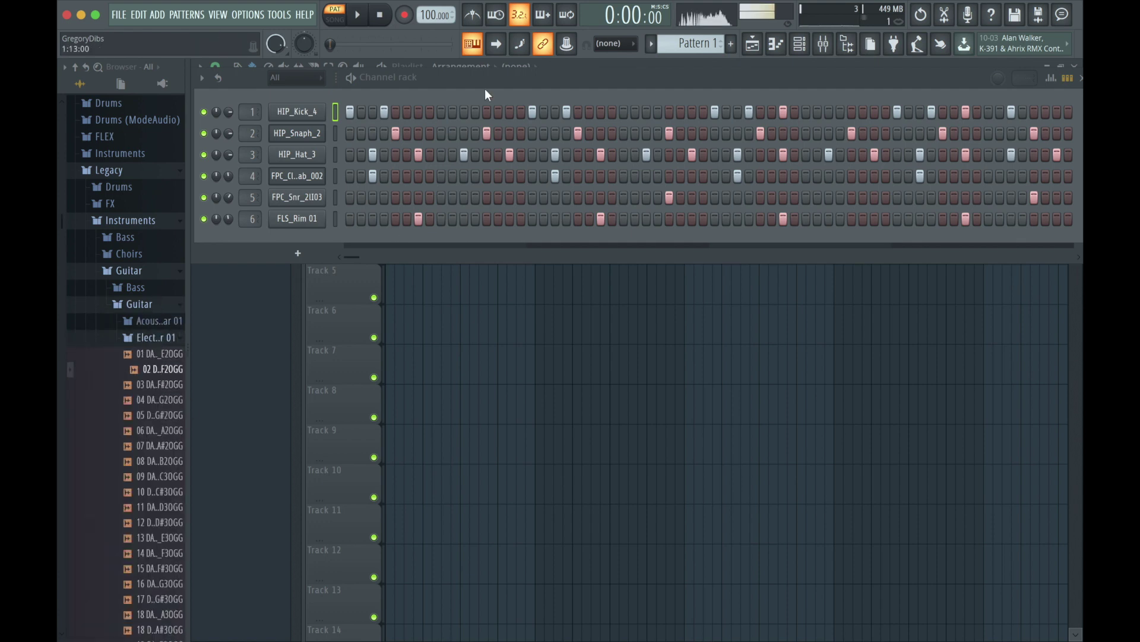
{"action": "scroll", "coordinate": [131, 440], "scroll_direction": "down", "scroll_amount": 5}
{"action": "scroll", "coordinate": [166, 386], "scroll_direction": "down", "scroll_amount": 20}
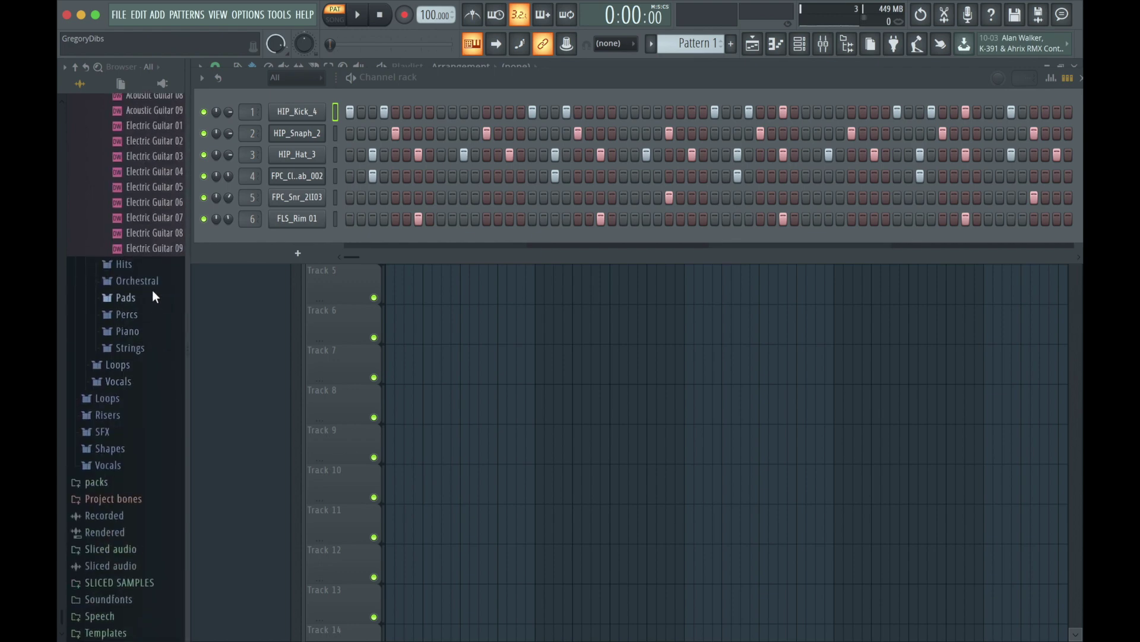
- Audition the orchestral Strings samples in the Legacy pack and add MIXO_C1(L)ogg as a new channel
{"action": "left_click", "coordinate": [156, 283]}
{"action": "left_click", "coordinate": [161, 302]}
{"action": "left_click", "coordinate": [166, 331]}
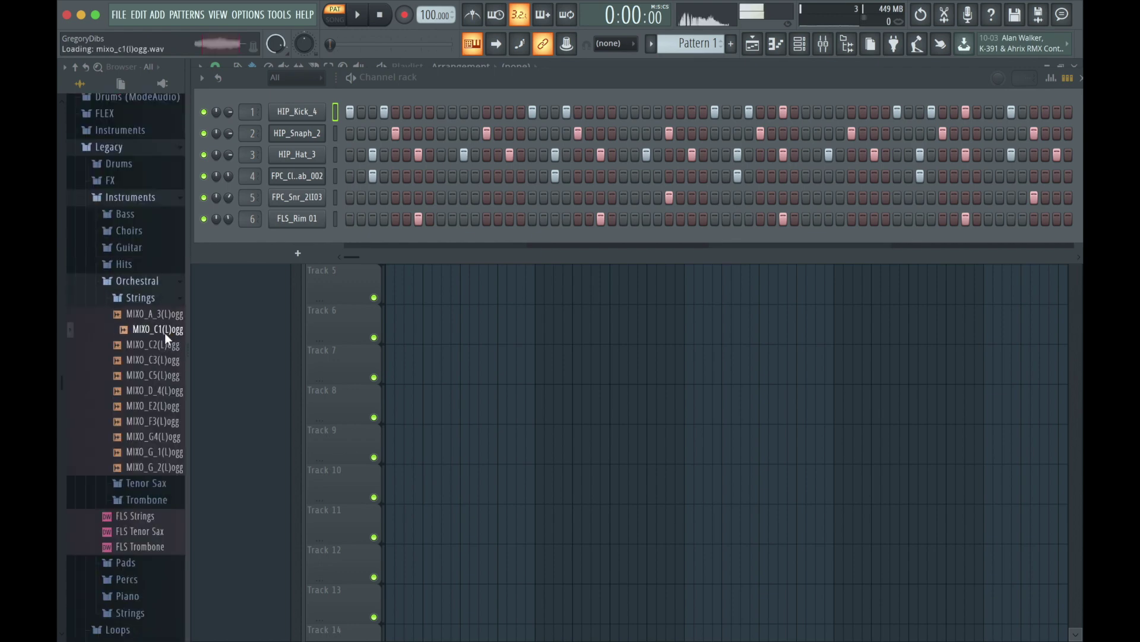
{"action": "left_click", "coordinate": [164, 315]}
{"action": "left_click", "coordinate": [169, 356]}
{"action": "left_click", "coordinate": [169, 328]}
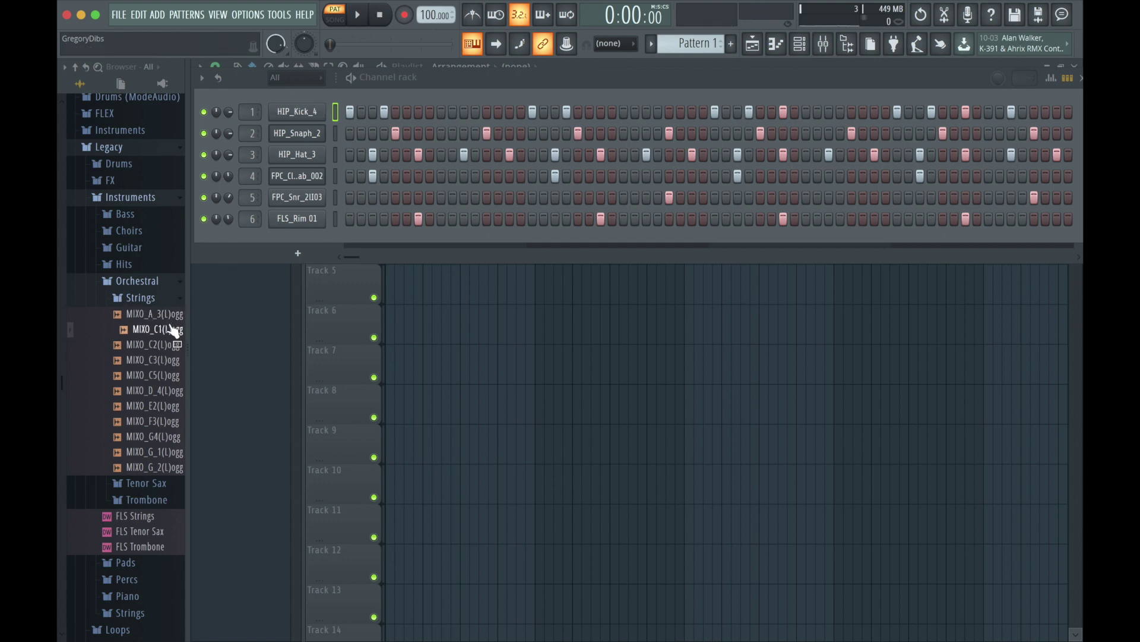
{"action": "left_click_drag", "start_coordinate": [298, 252], "coordinate": [324, 243]}
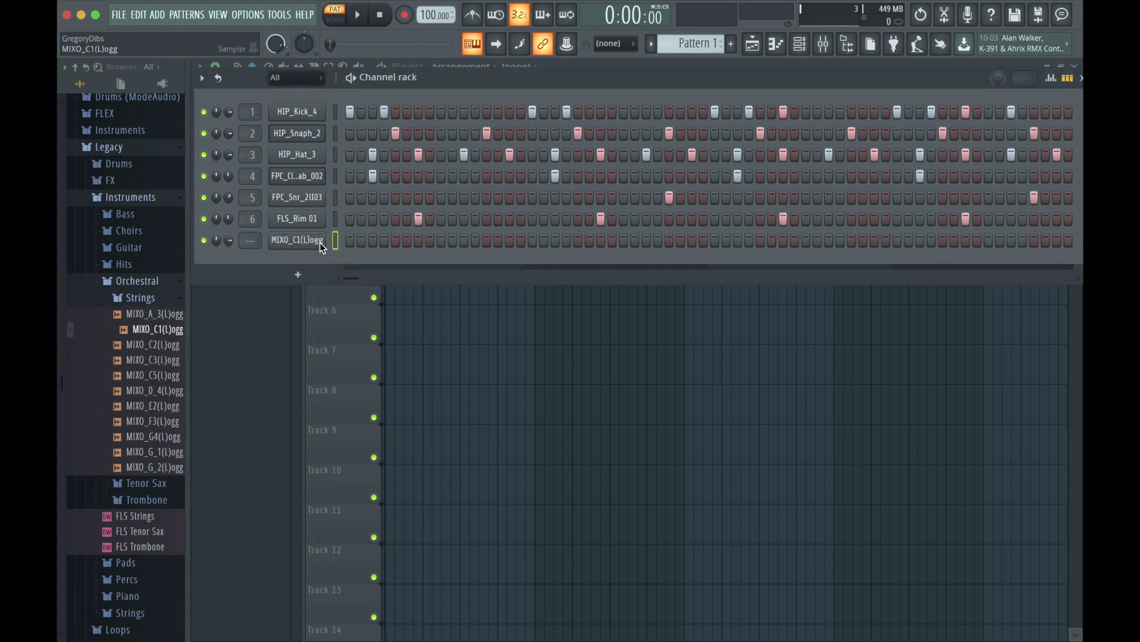
- Route the MIXO_C1(L)ogg channel to mixer track 7, lower its fader and send it to Insert 27 at 66%
{"action": "right_click", "coordinate": [312, 242]}
{"action": "left_click", "coordinate": [294, 240]}
{"action": "key", "text": "ctrl+l"}
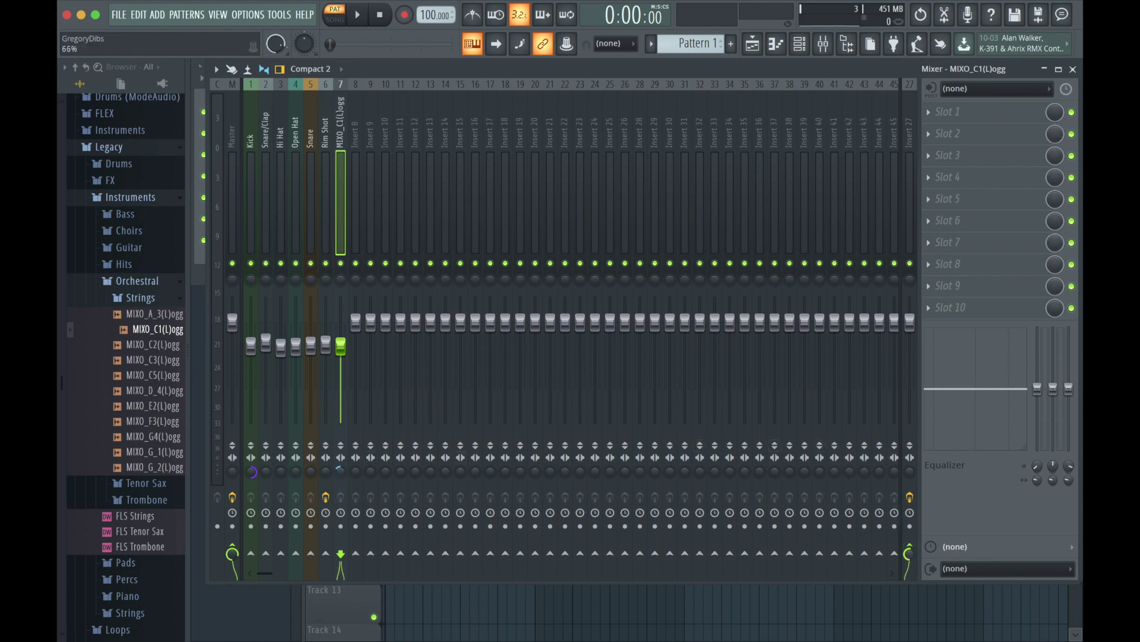
- Return to the channel rack and open the piano roll for the MIXO_C1(L)ogg channel
{"action": "left_click", "coordinate": [752, 43]}
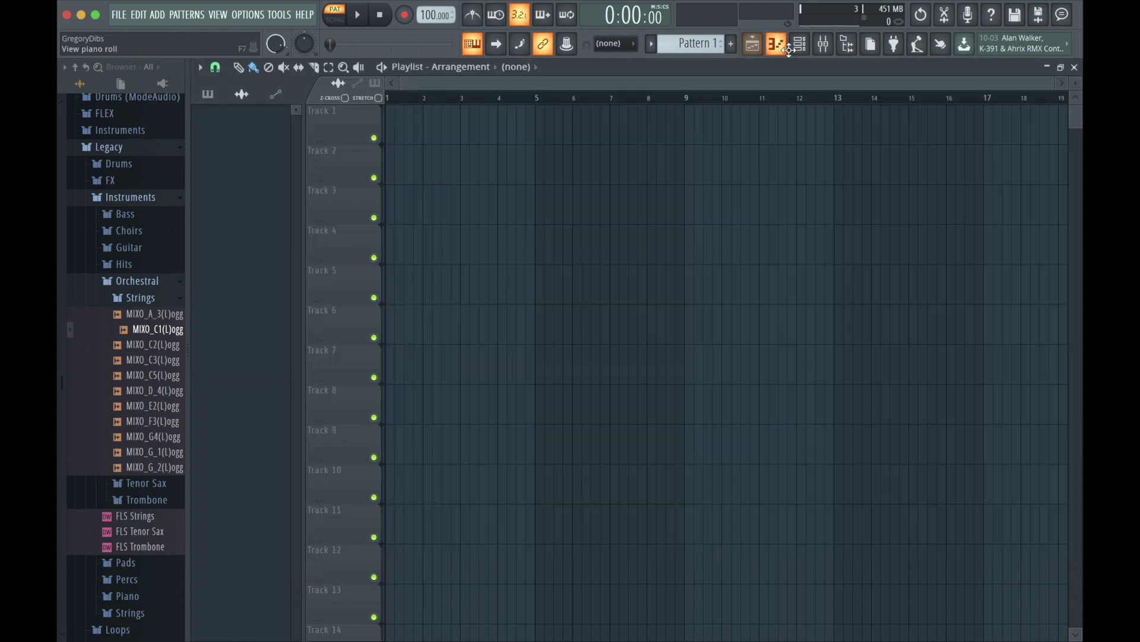
{"action": "left_click", "coordinate": [800, 44]}
{"action": "right_click", "coordinate": [324, 240]}
{"action": "left_click", "coordinate": [333, 243]}
{"action": "right_click", "coordinate": [320, 240]}
{"action": "left_click", "coordinate": [358, 240]}
- Audition the C keys down to C2, draw a one-beat chord of C2, G2 and D#3 at bar 1, and play it
{"action": "left_click", "coordinate": [216, 336]}
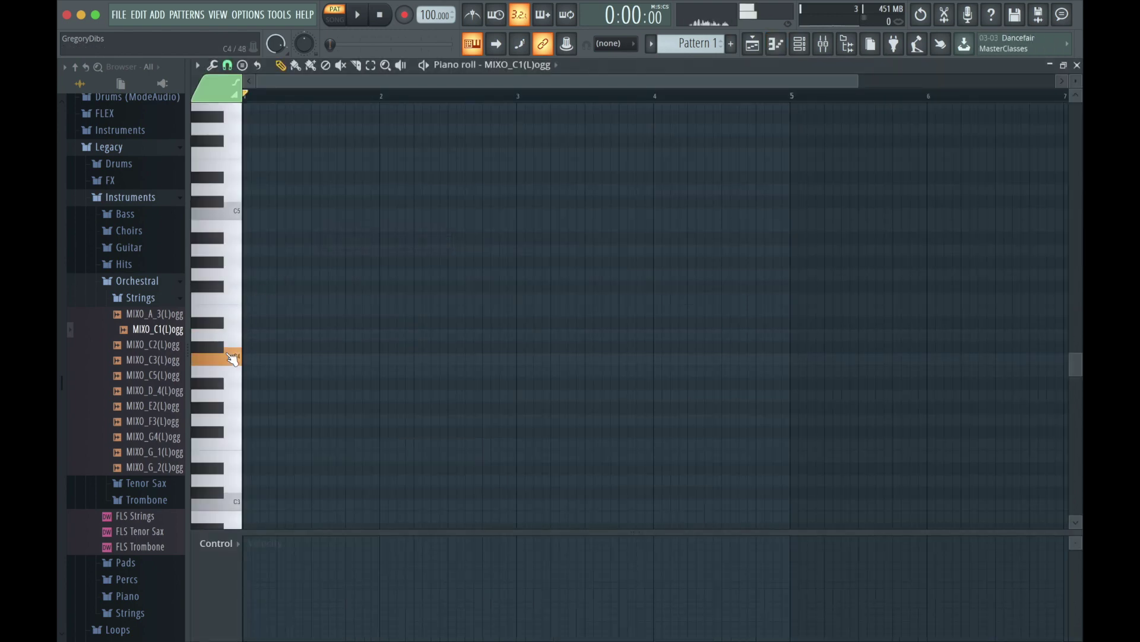
{"action": "left_click", "coordinate": [231, 214]}
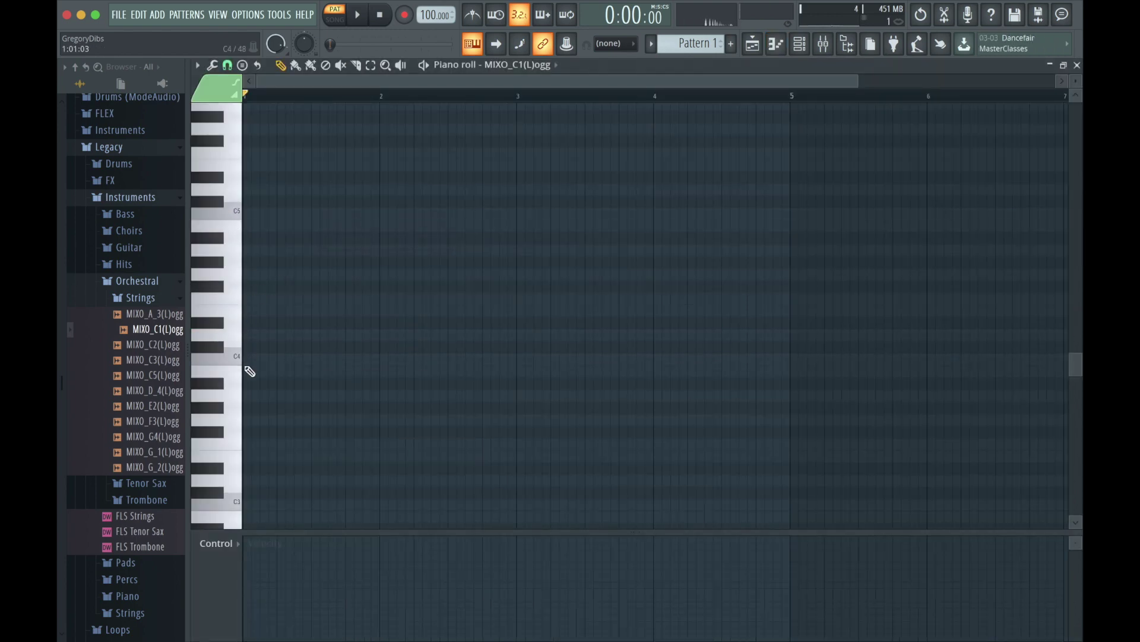
{"action": "left_click", "coordinate": [238, 500]}
{"action": "scroll", "coordinate": [241, 475], "scroll_direction": "down", "scroll_amount": 5}
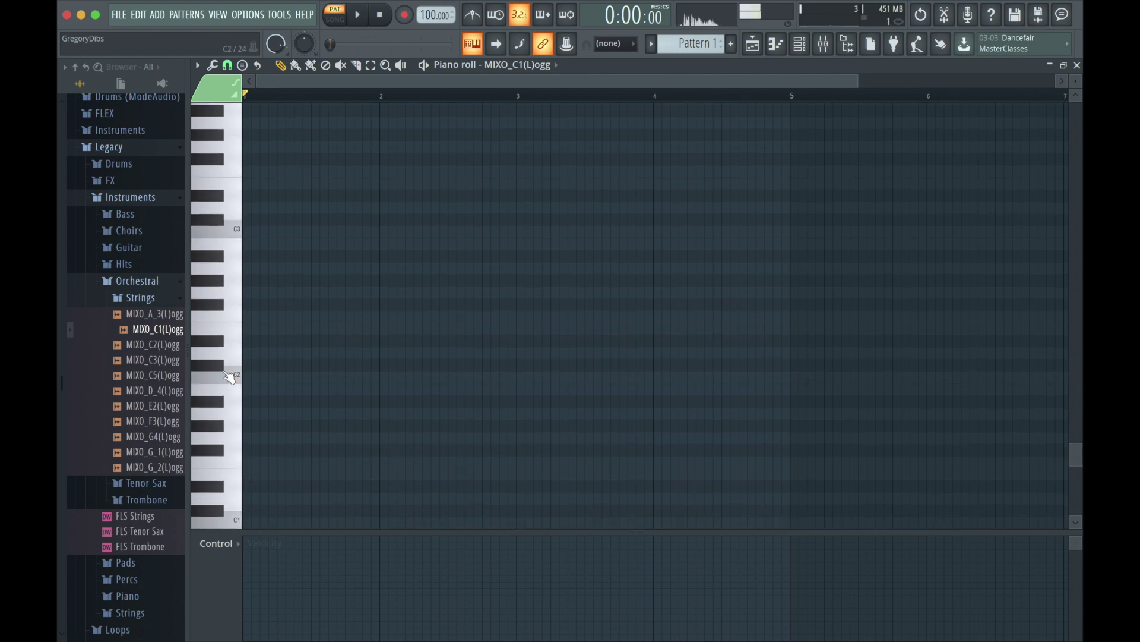
{"action": "left_click", "coordinate": [237, 378]}
{"action": "left_click", "coordinate": [252, 379]}
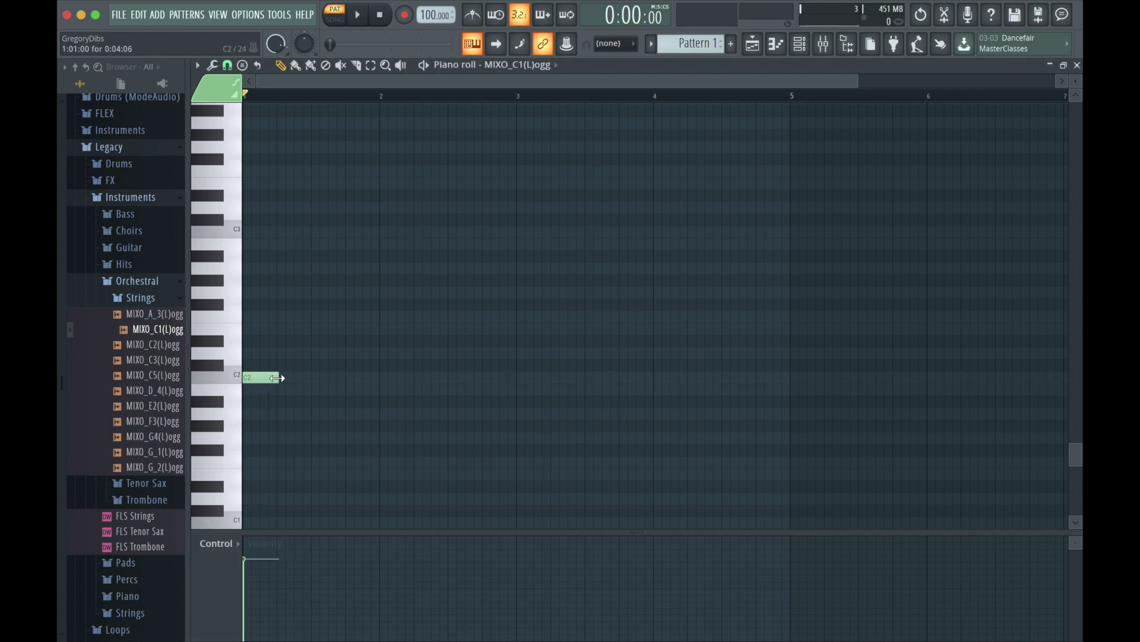
{"action": "left_click", "coordinate": [254, 293]}
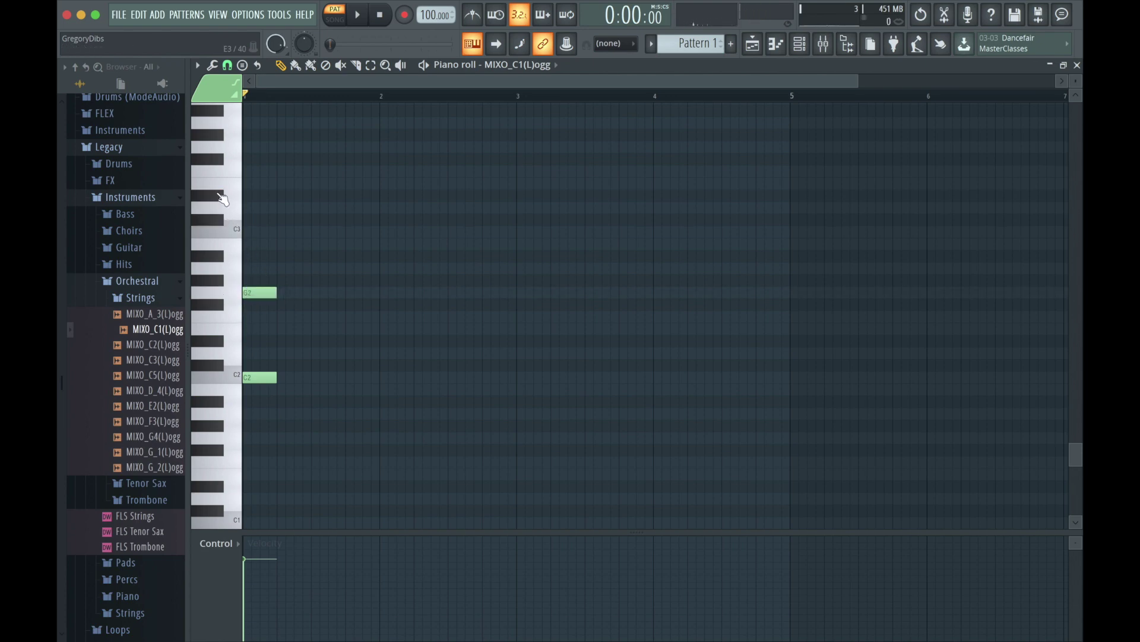
{"action": "key", "text": "space"}
{"action": "key", "text": "space"}
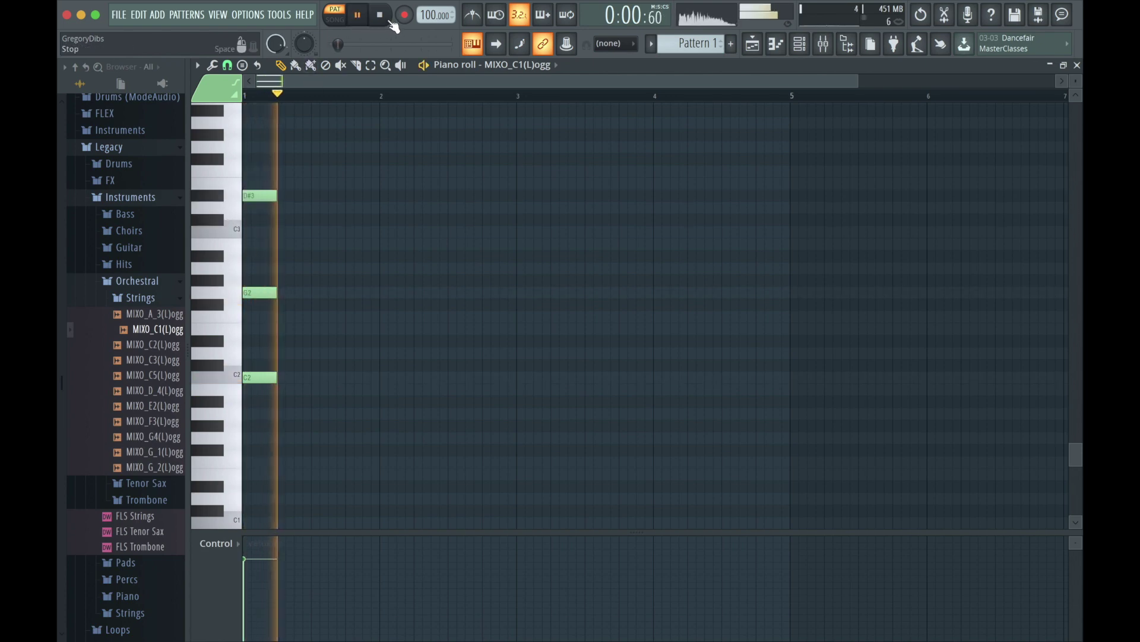
- Shorten all three chord notes to about a sixteenth note and play them back with the drums
{"action": "key", "text": "ctrl+a"}
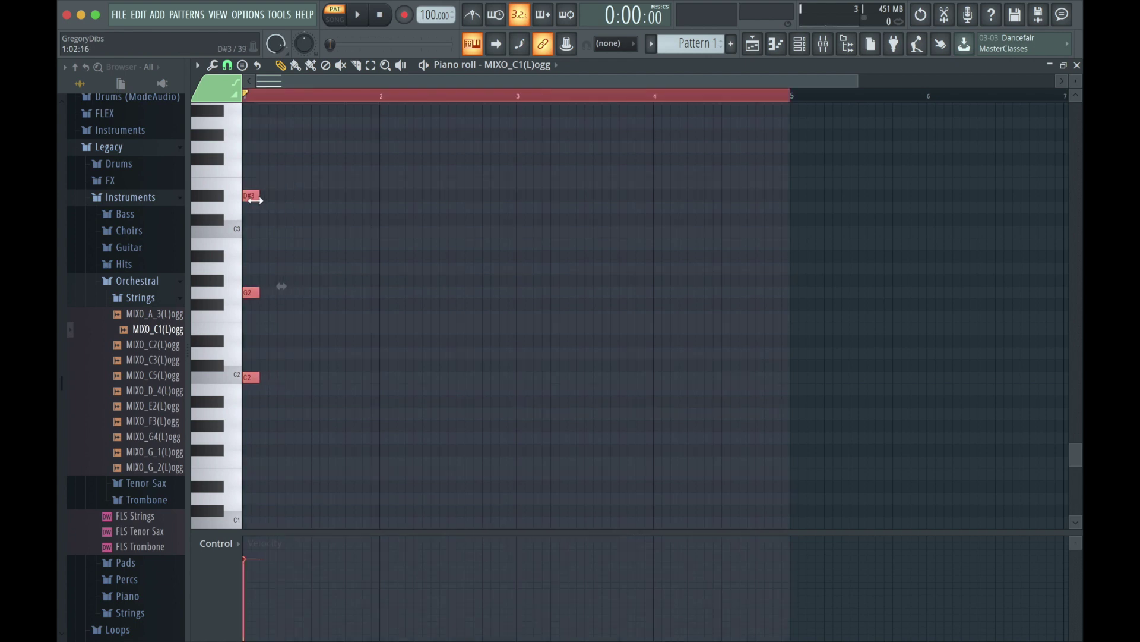
{"action": "left_click", "coordinate": [358, 16]}
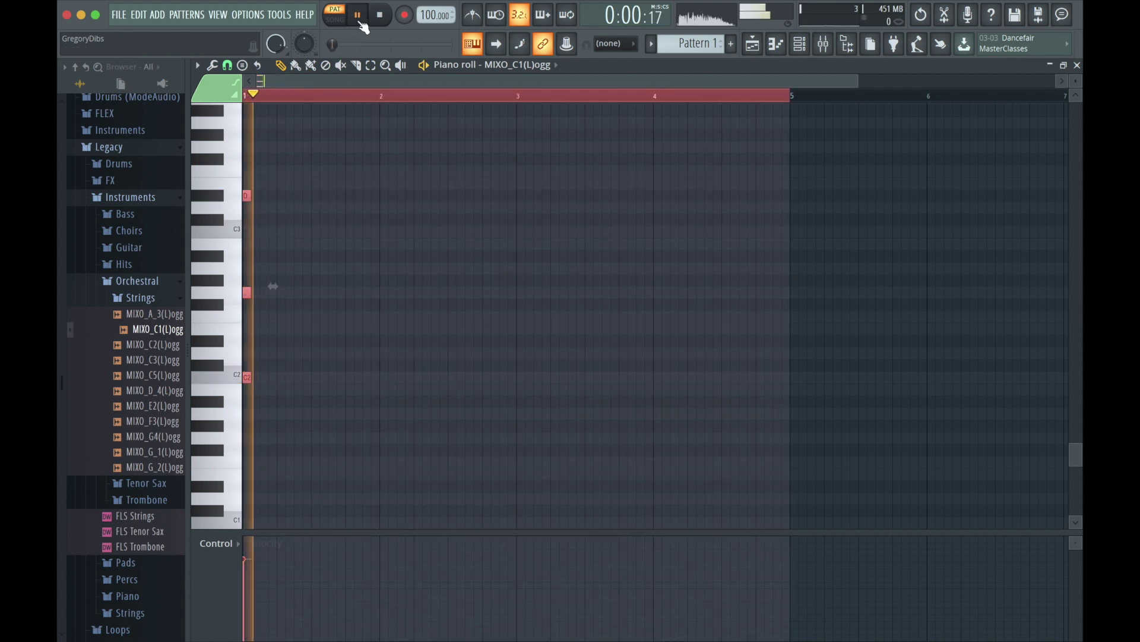
{"action": "left_click", "coordinate": [381, 16]}
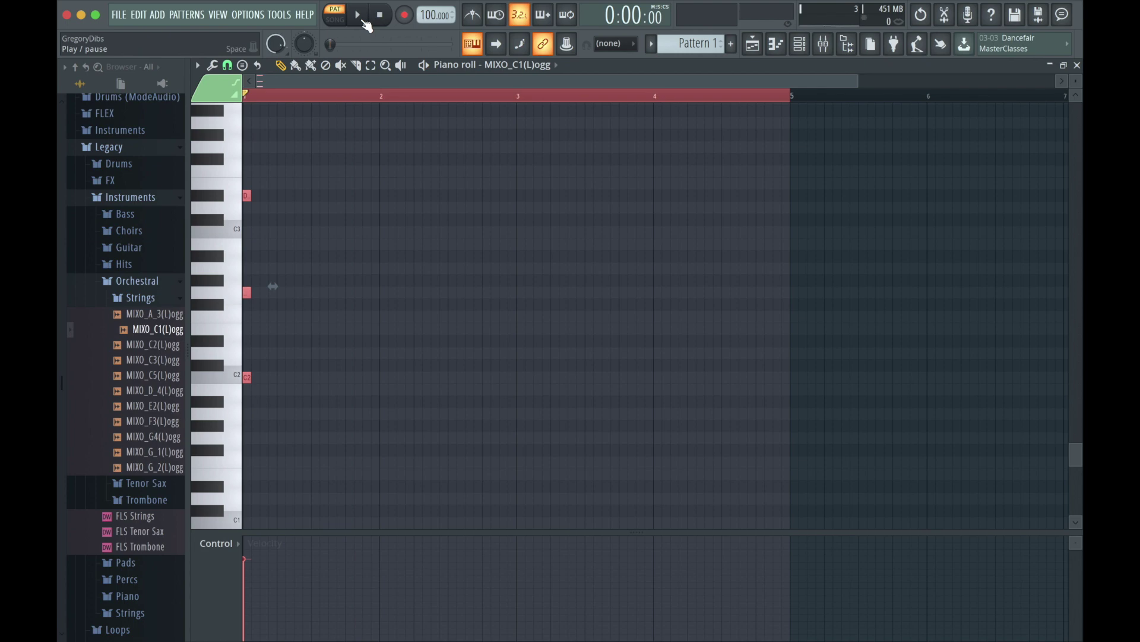
- Lower the MIXO_C1(L)ogg mixer fader further and load Fruity Delay 2 into its effect slot 4
{"action": "left_click", "coordinate": [824, 48]}
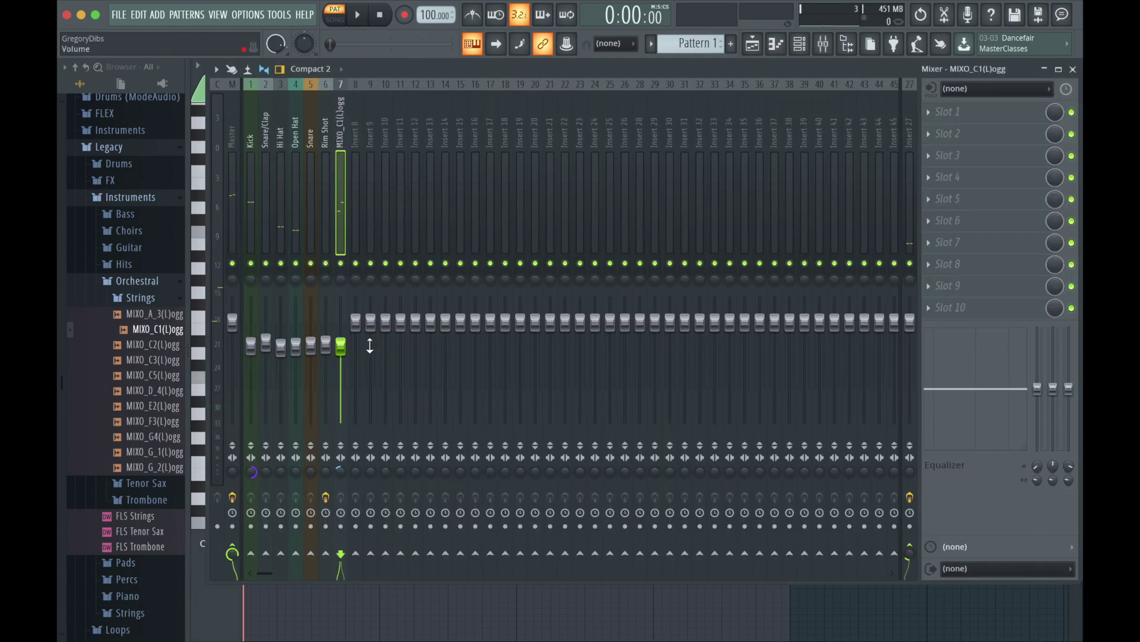
{"action": "left_click", "coordinate": [956, 189]}
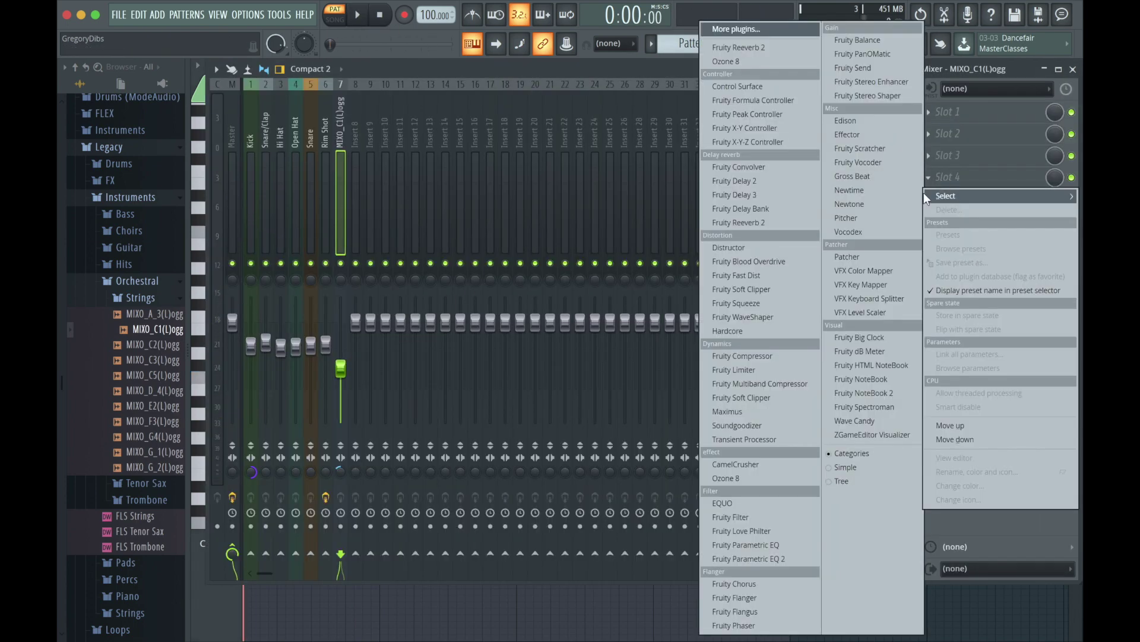
{"action": "left_click", "coordinate": [772, 180]}
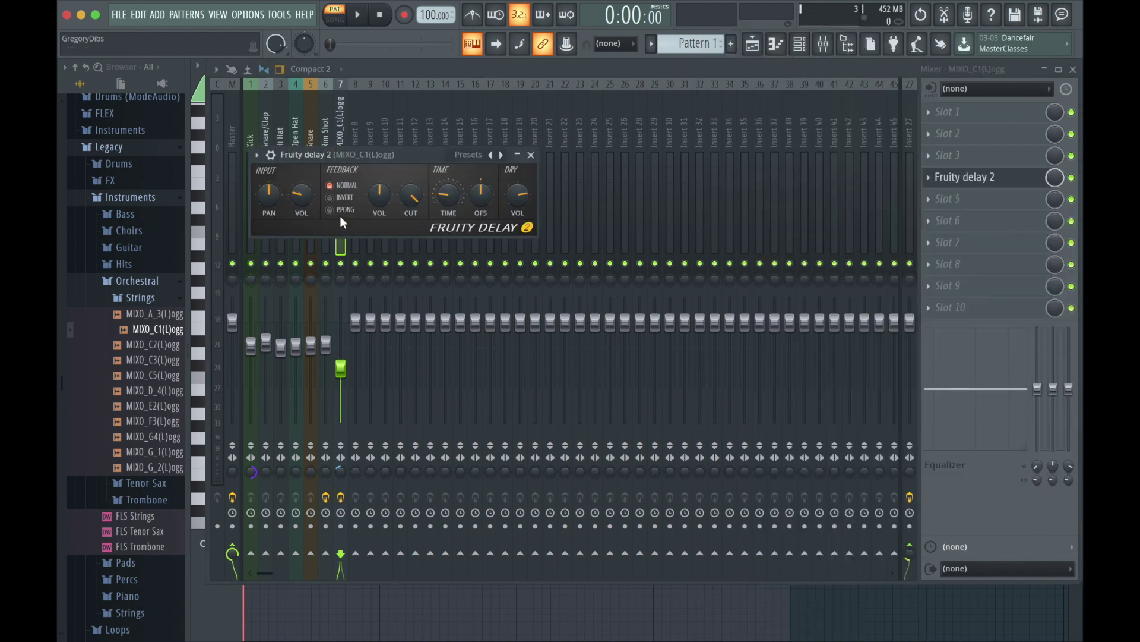
{"action": "left_click", "coordinate": [532, 155]}
- Return to the channel rack, play the pattern, and open the piano roll for the MIXO_C1(L)ogg channel
{"action": "left_click", "coordinate": [776, 44]}
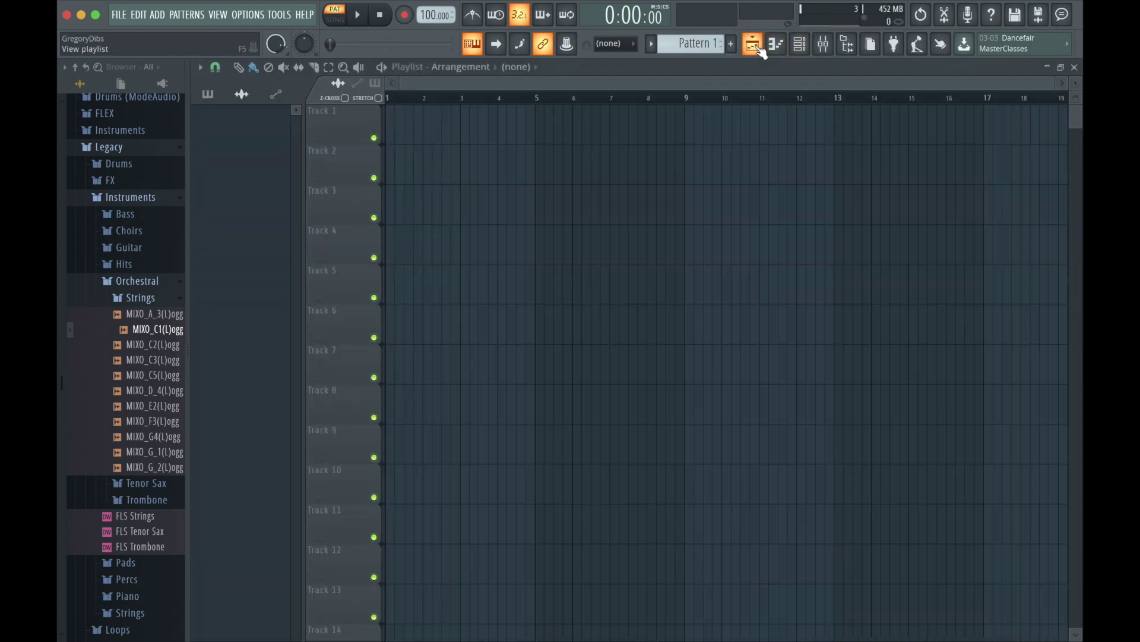
{"action": "left_click", "coordinate": [783, 47]}
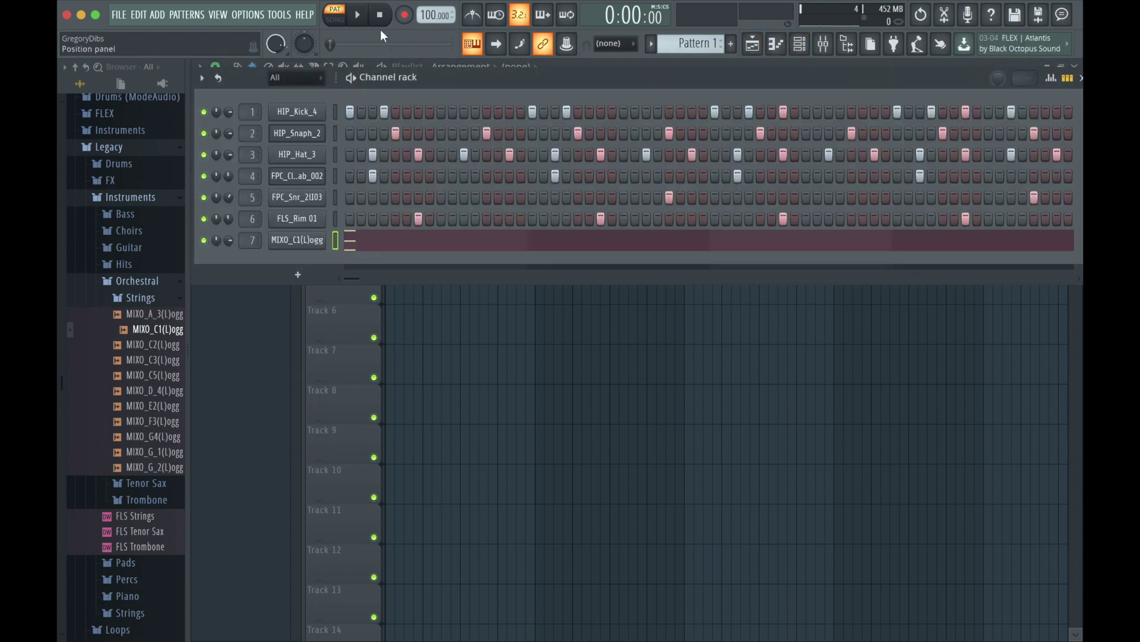
{"action": "left_click", "coordinate": [358, 17]}
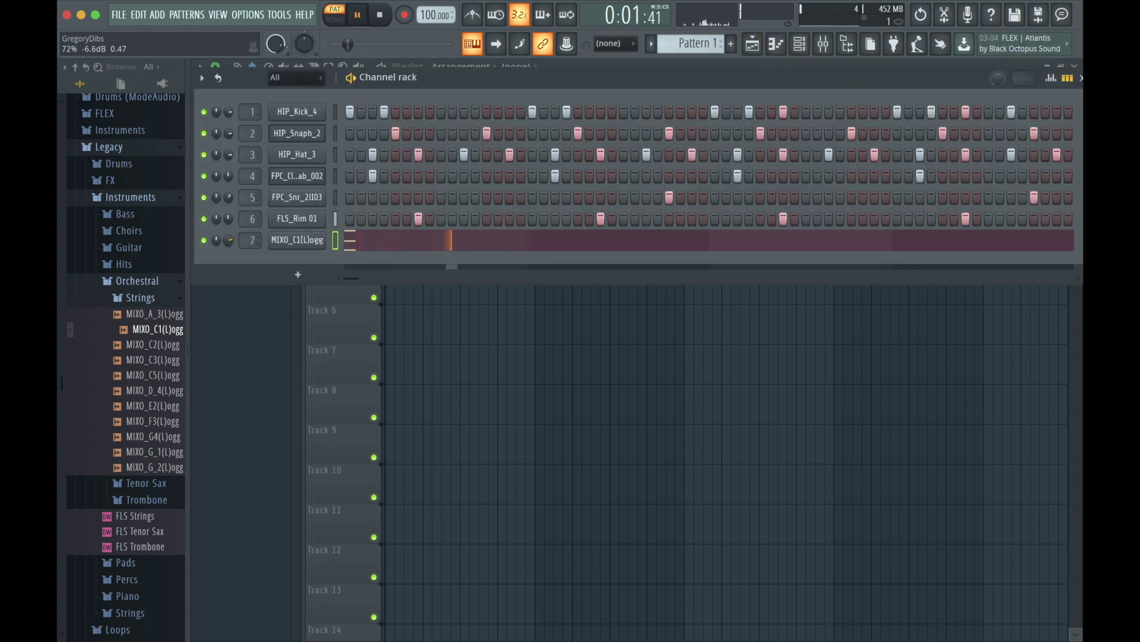
{"action": "right_click", "coordinate": [301, 242]}
{"action": "left_click", "coordinate": [345, 240]}
{"action": "right_click", "coordinate": [314, 240]}
{"action": "left_click", "coordinate": [358, 237]}
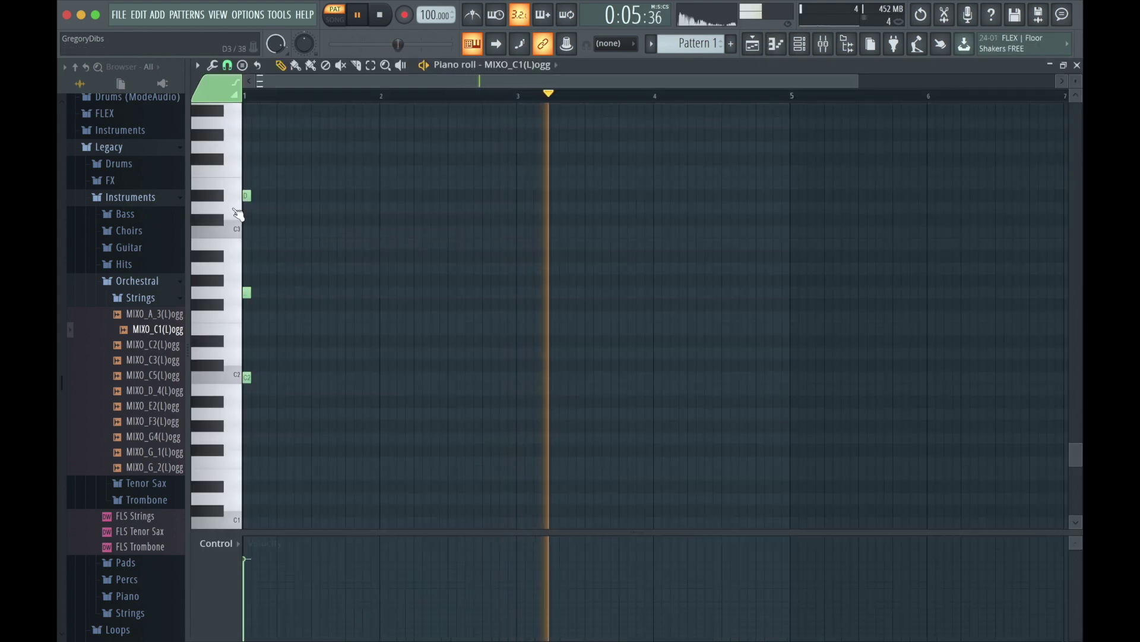
- Audition the G2 and C2 keys against the playing pattern, remove any stray note, and stop playback
{"action": "left_click", "coordinate": [216, 295]}
{"action": "left_click", "coordinate": [229, 377]}
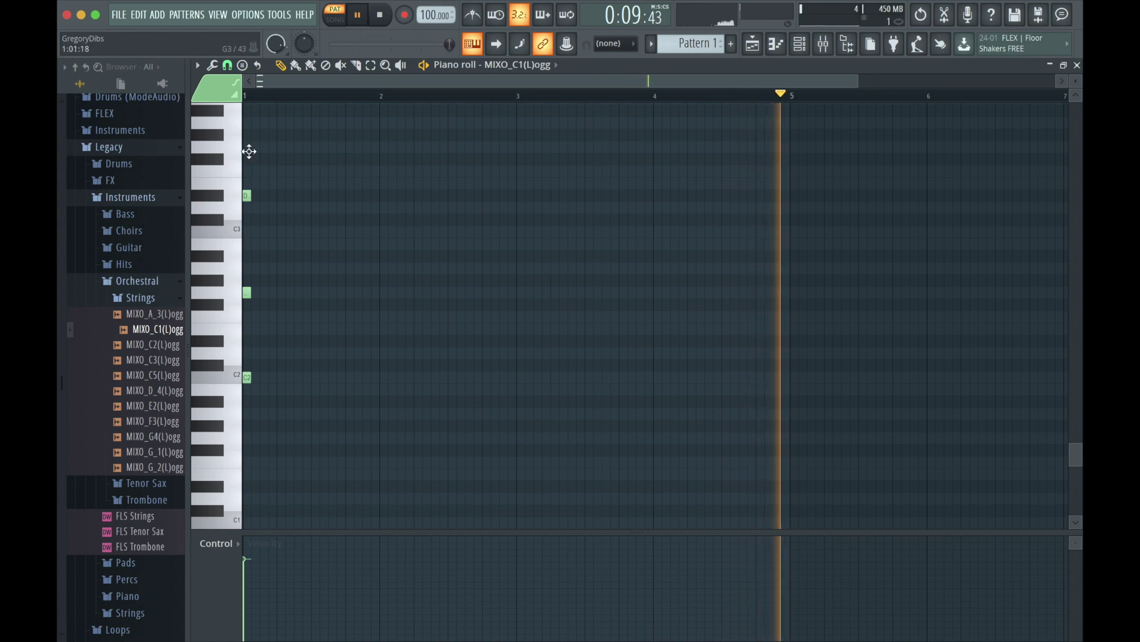
{"action": "left_click", "coordinate": [249, 148]}
{"action": "right_click", "coordinate": [249, 148]}
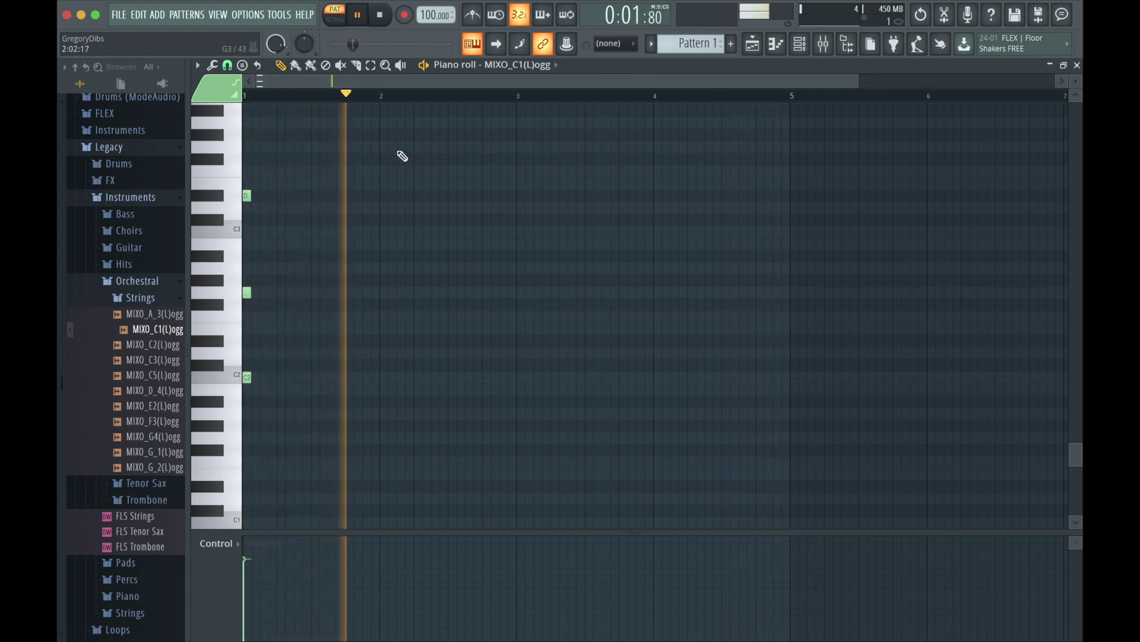
{"action": "key", "text": "space"}
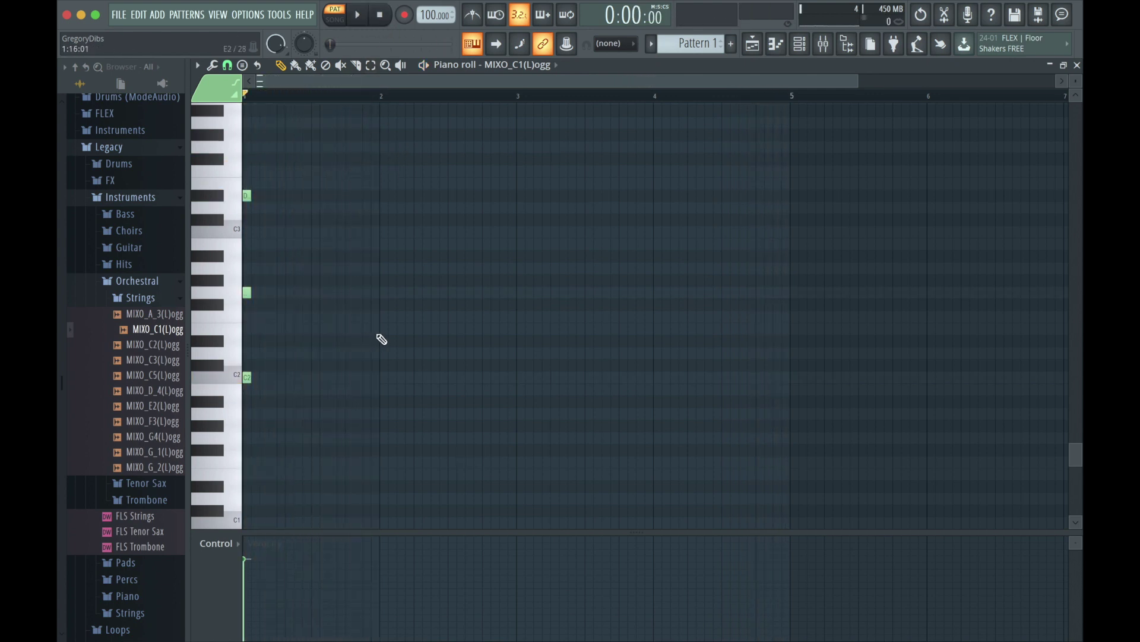
- Draw a short D#2, A#2 and D#3 chord at bar 2 and play it with the drums
{"action": "left_click_drag", "start_coordinate": [386, 341], "coordinate": [382, 341]}
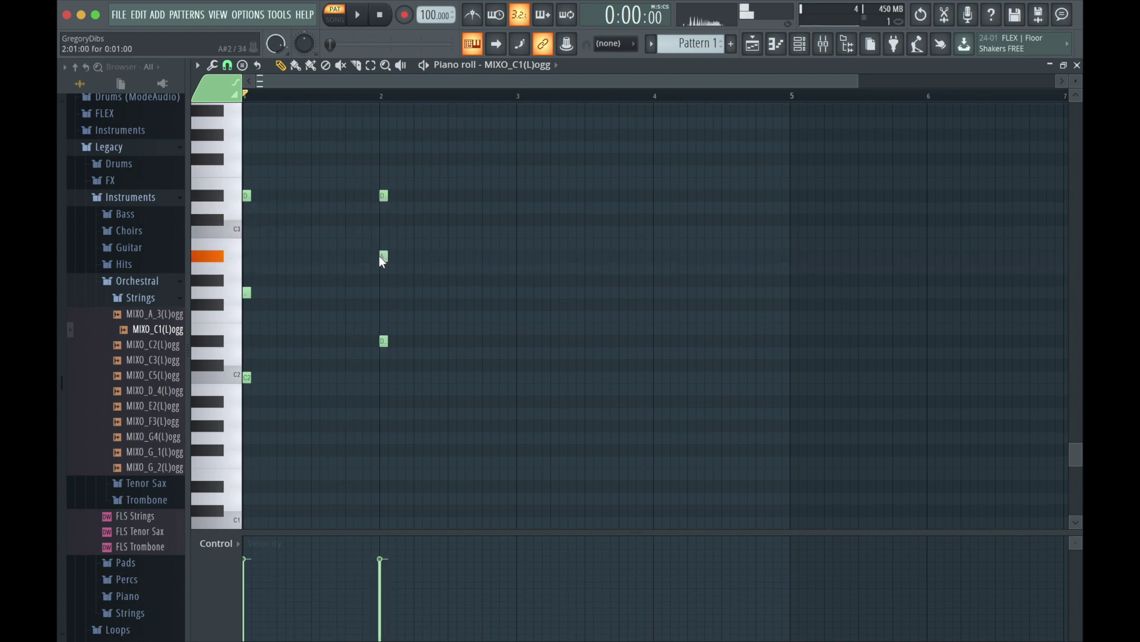
{"action": "left_click", "coordinate": [356, 22]}
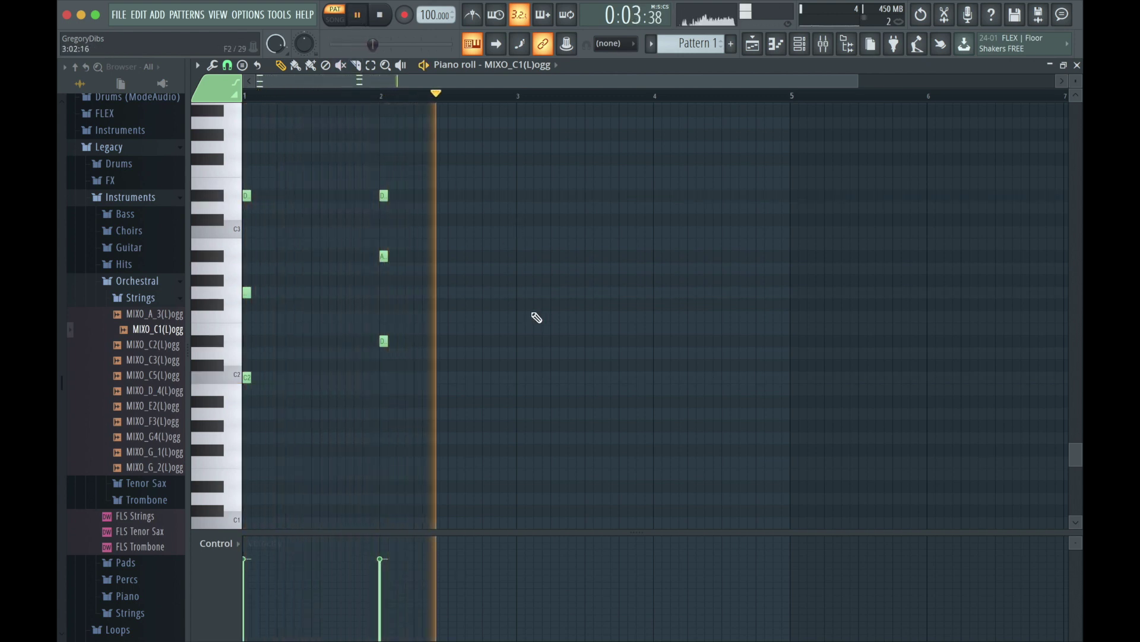
{"action": "left_click", "coordinate": [363, 17]}
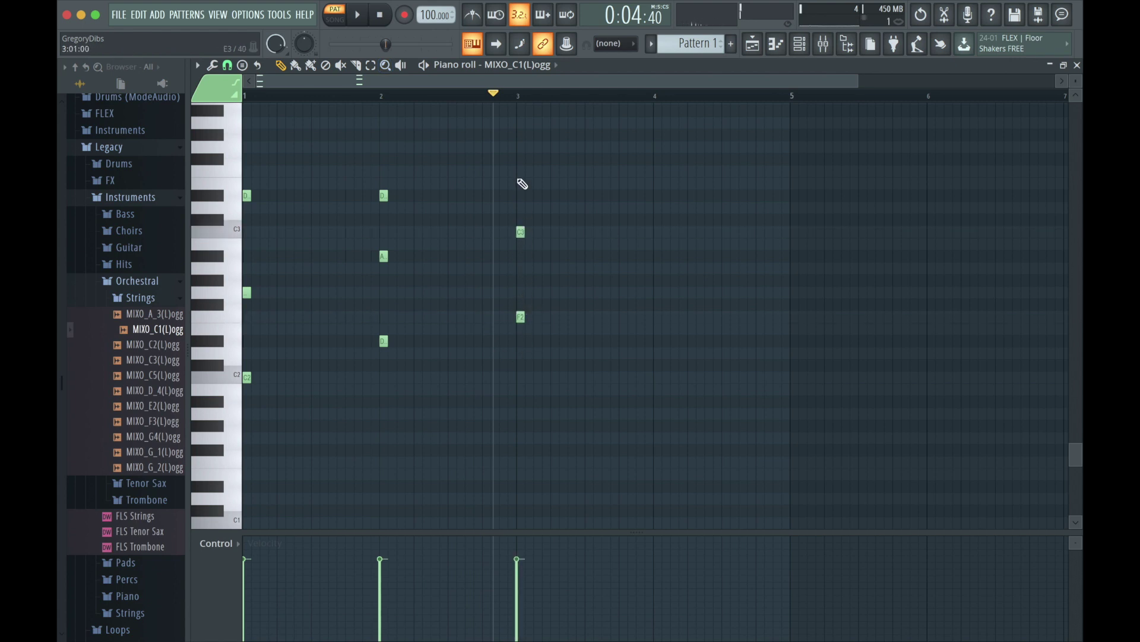
- Draw short chords of F2, C3 and G#3 at bar 3 and G#1, G#2 and C3 at bar 4, and play the pattern
{"action": "left_click_drag", "start_coordinate": [520, 159], "coordinate": [520, 137]}
{"action": "left_click_drag", "start_coordinate": [655, 203], "coordinate": [654, 237]}
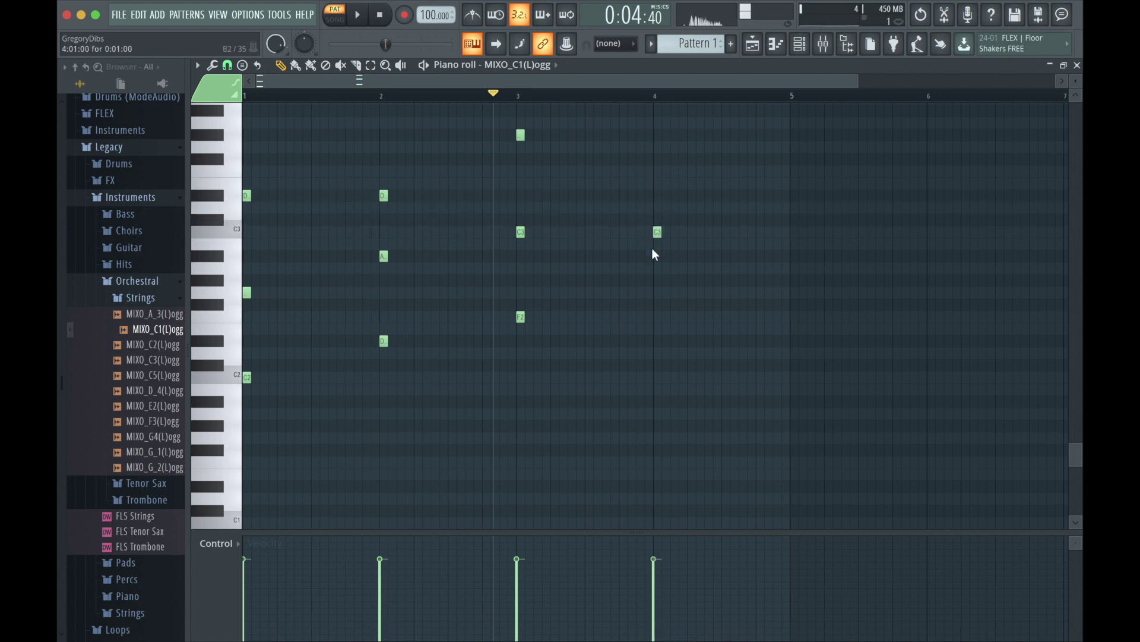
{"action": "left_click_drag", "start_coordinate": [652, 353], "coordinate": [652, 427]}
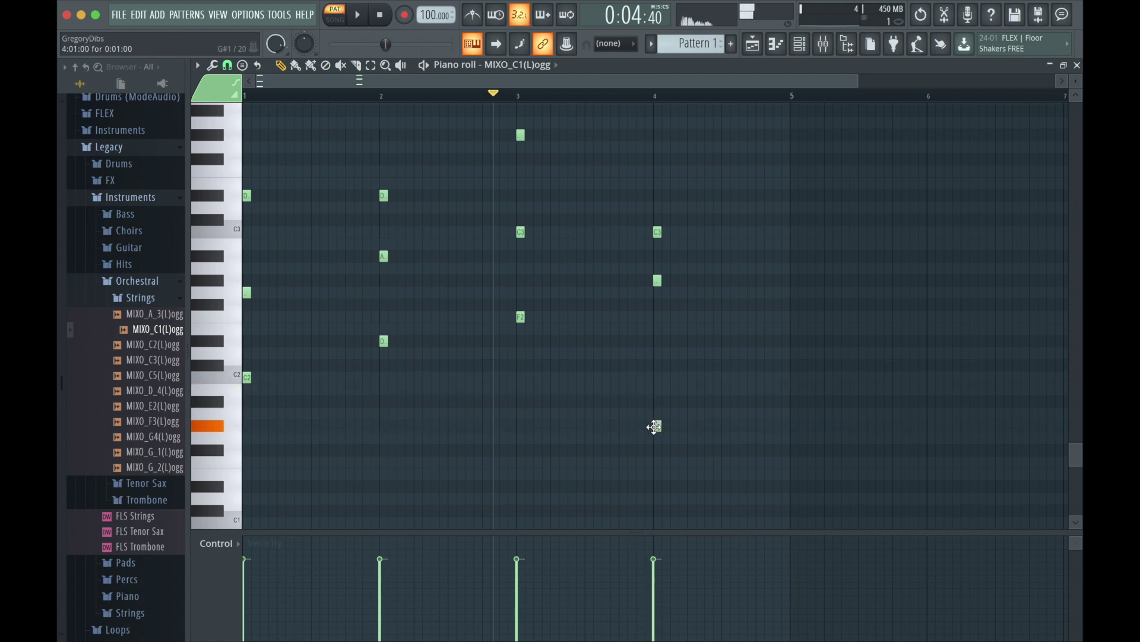
{"action": "left_click", "coordinate": [386, 19]}
{"action": "left_click", "coordinate": [359, 20]}
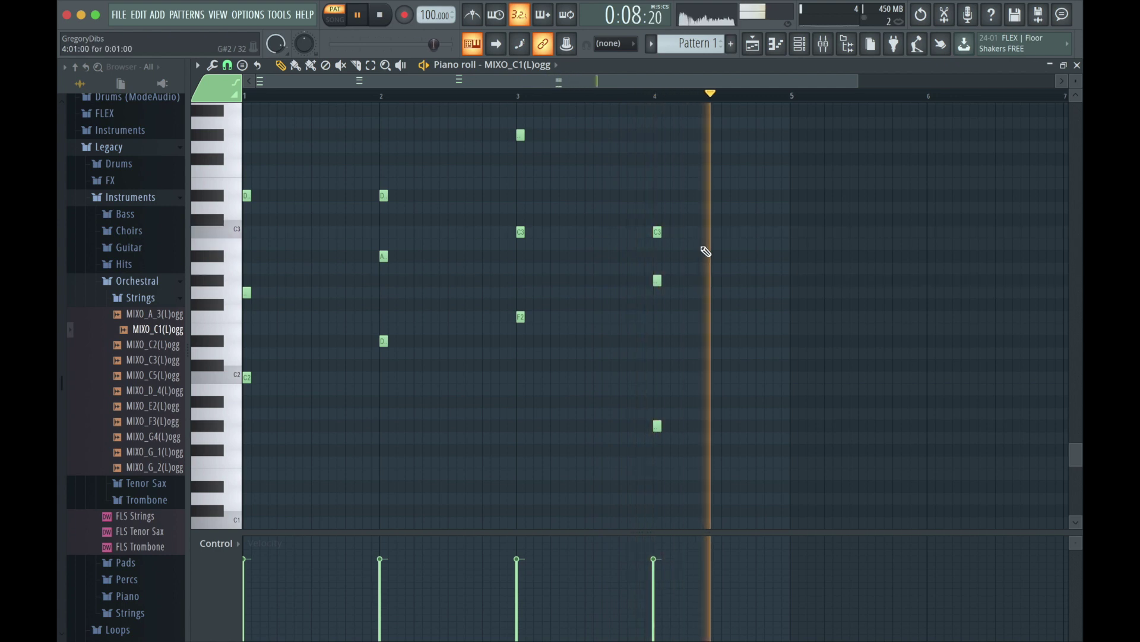
- Add a Sytrus synth channel to the pattern and bring the channel rack back in front of its plugin window
{"action": "key", "text": "F6"}
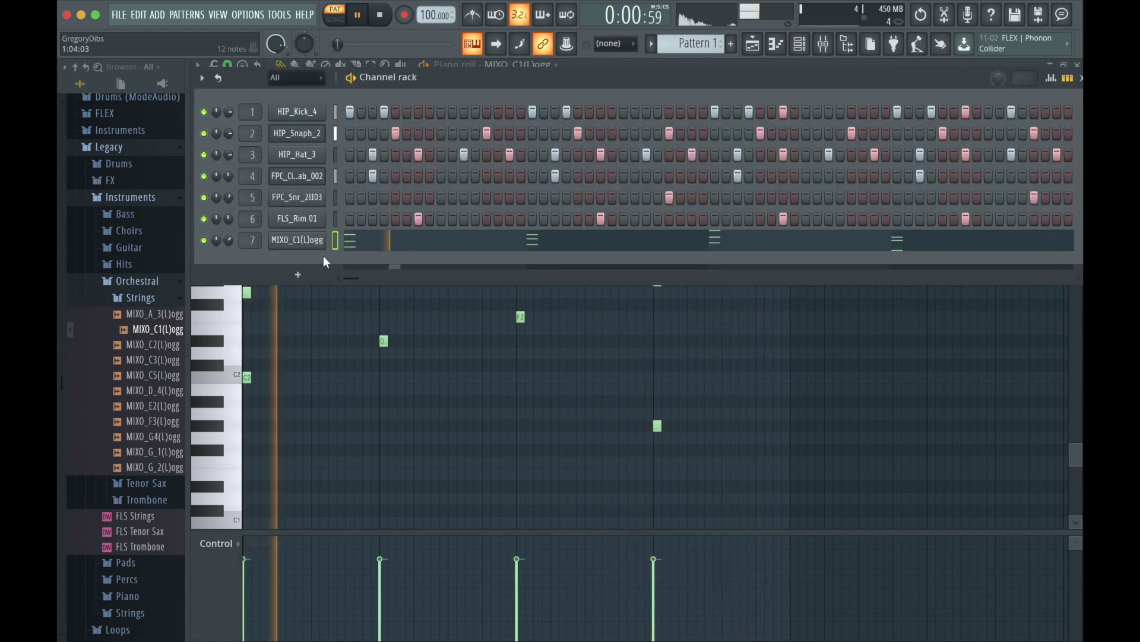
{"action": "left_click", "coordinate": [298, 274]}
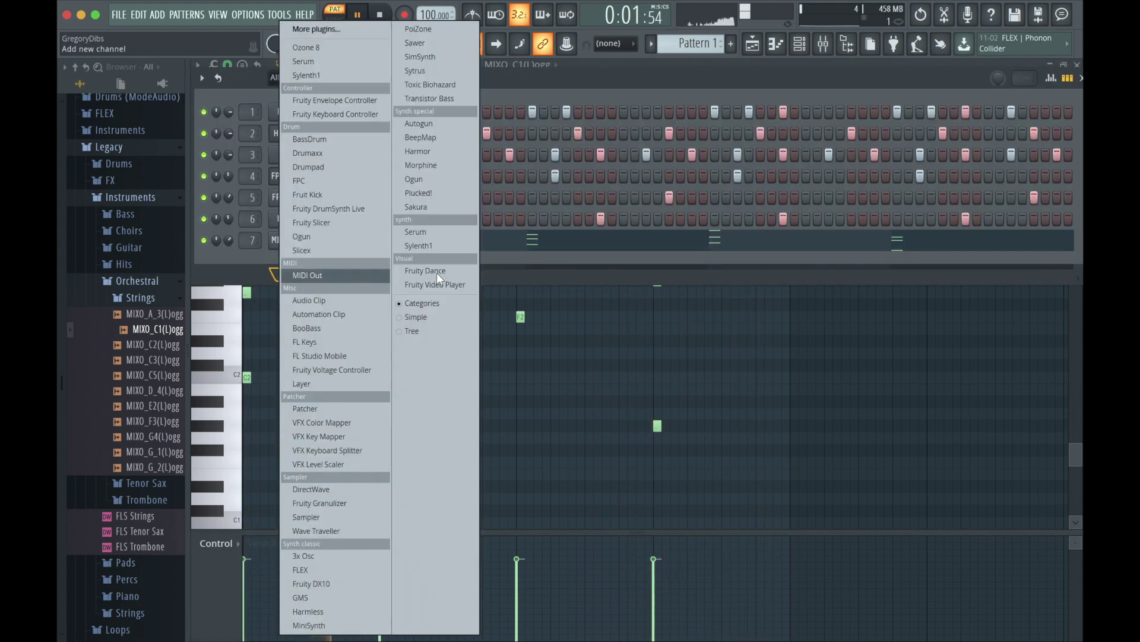
{"action": "left_click", "coordinate": [423, 71]}
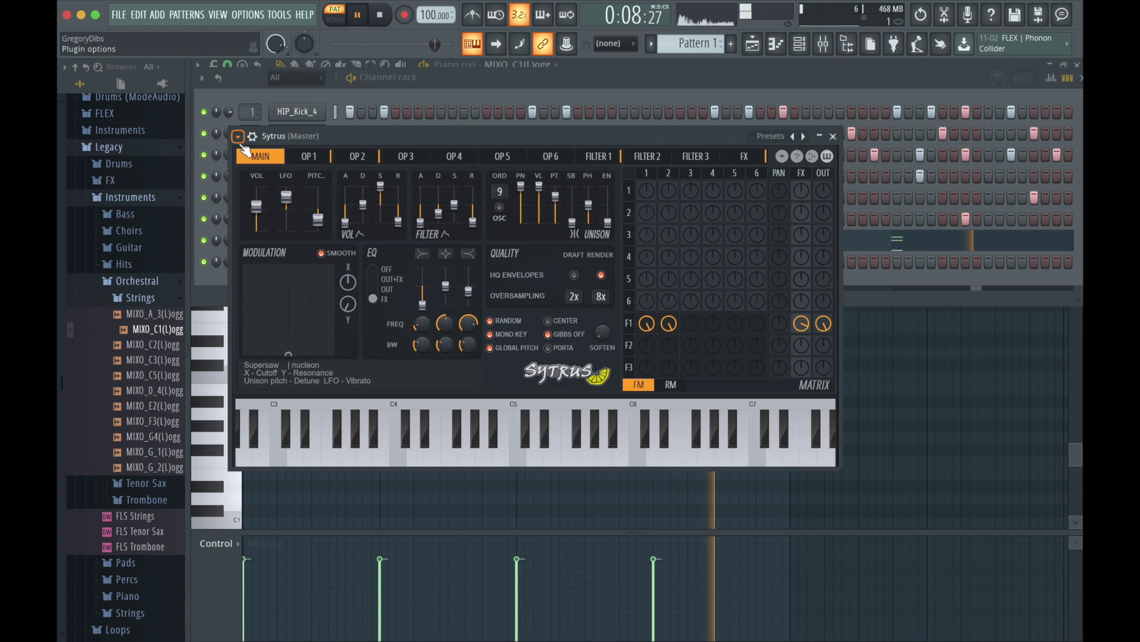
{"action": "left_click", "coordinate": [511, 92]}
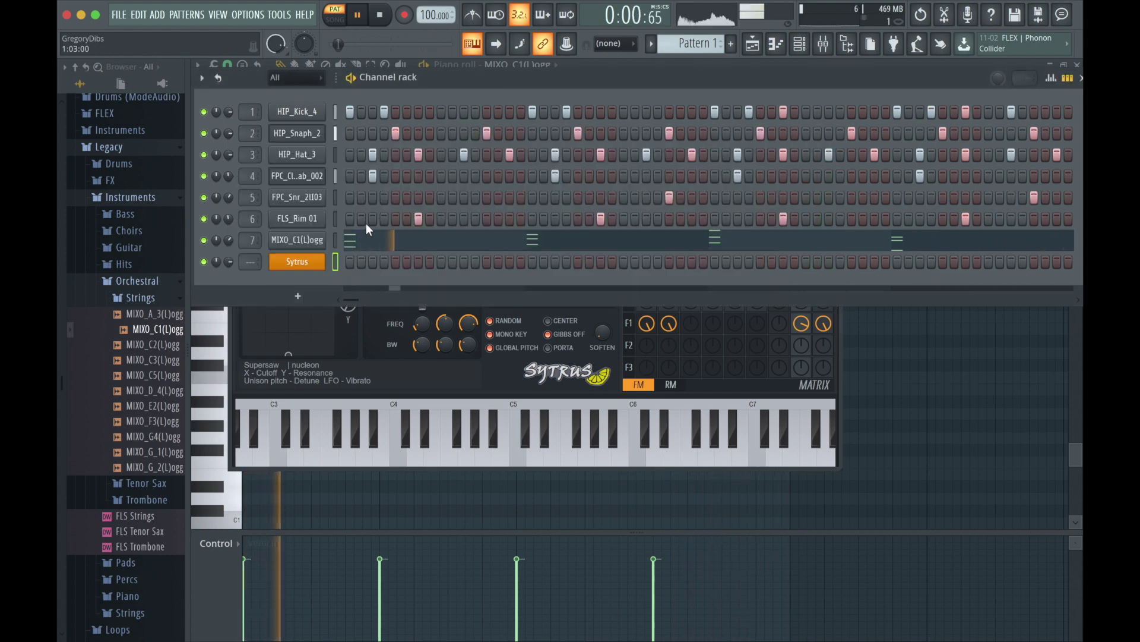
- Paste the MIXO_C1(L)ogg chord notes into the Sytrus channel and lower the Sytrus channel volume
{"action": "left_click", "coordinate": [298, 262]}
{"action": "key", "text": "super+v"}
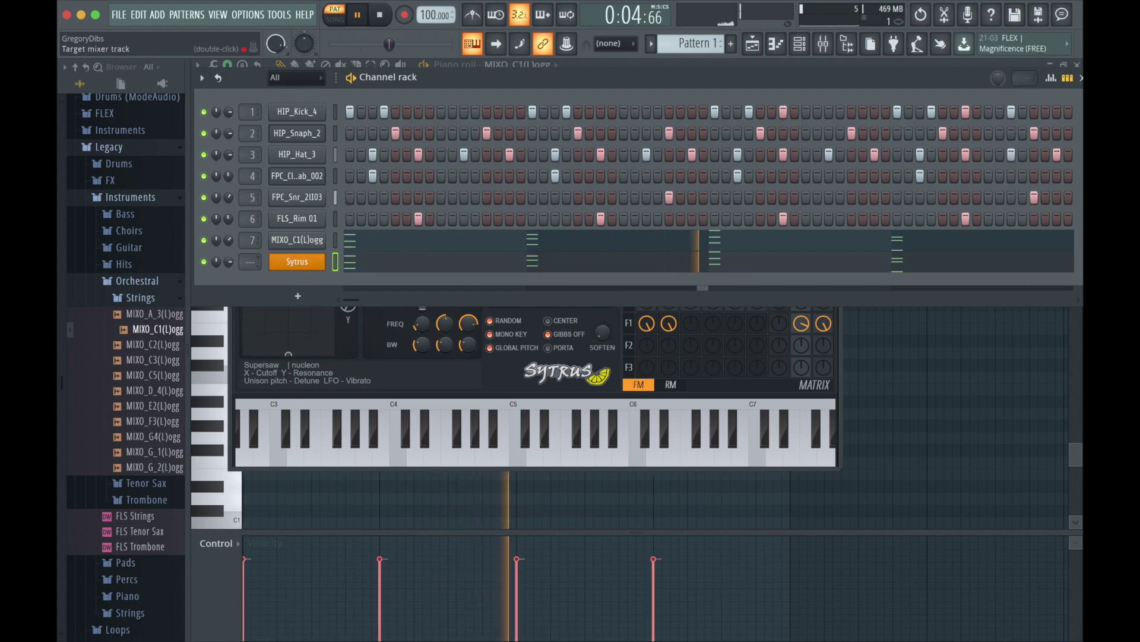
{"action": "left_click_drag", "start_coordinate": [228, 262], "coordinate": [228, 284]}
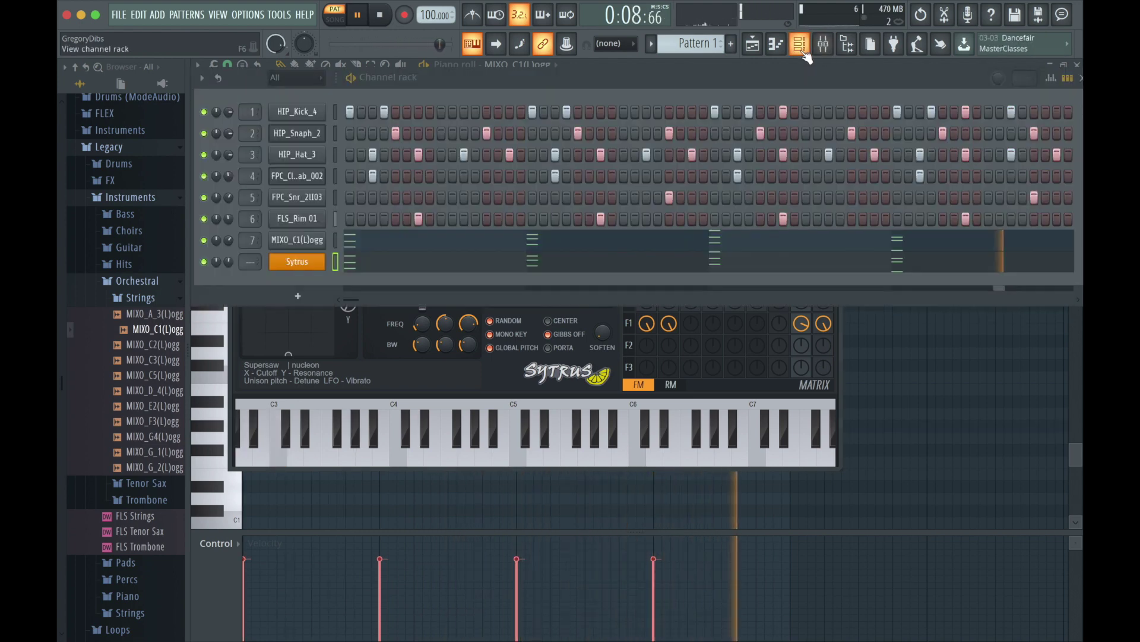
- Open the Sytrus piano roll and transpose all the chord notes up one octave
{"action": "right_click", "coordinate": [328, 255]}
{"action": "left_click", "coordinate": [348, 259]}
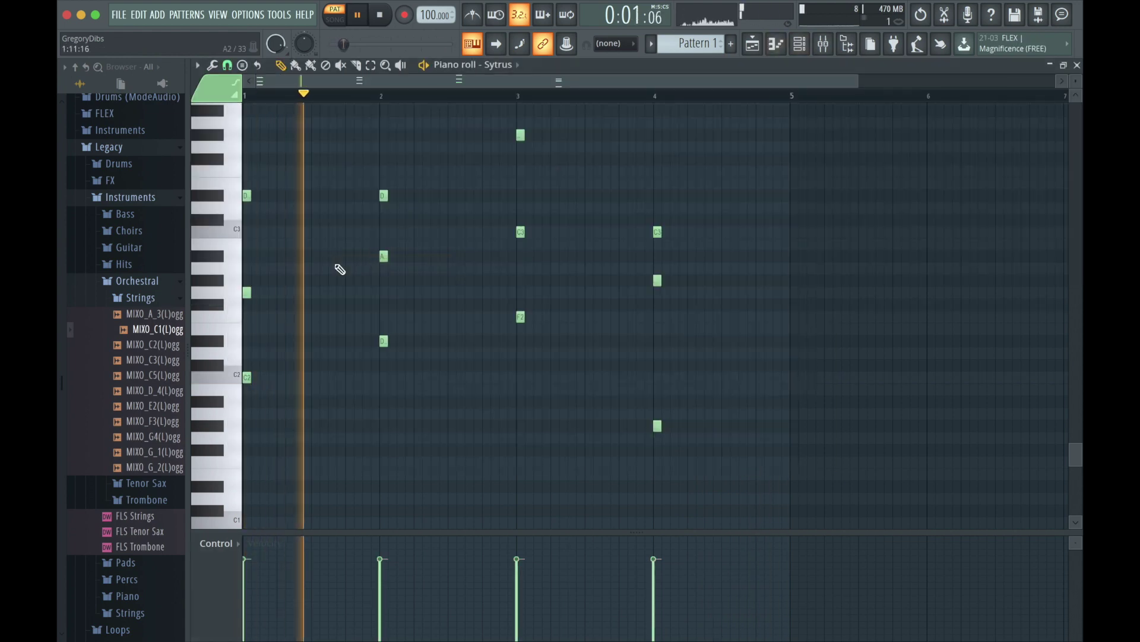
{"action": "key", "text": "ctrl+a"}
{"action": "left_click_drag", "start_coordinate": [244, 378], "coordinate": [189, 233]}
{"action": "scroll", "coordinate": [381, 296], "scroll_direction": "up", "scroll_amount": 4}
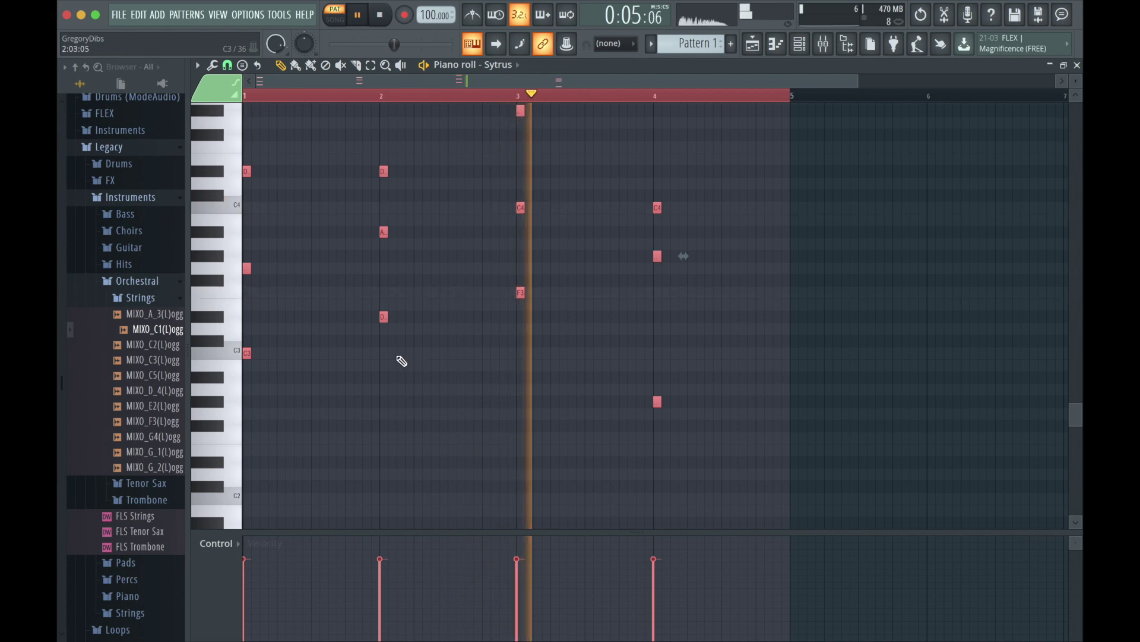
- Reduce the Sytrus channel volume further and raise the MIXO_C1(L)ogg channel volume slightly in the channel rack
{"action": "left_click", "coordinate": [800, 43]}
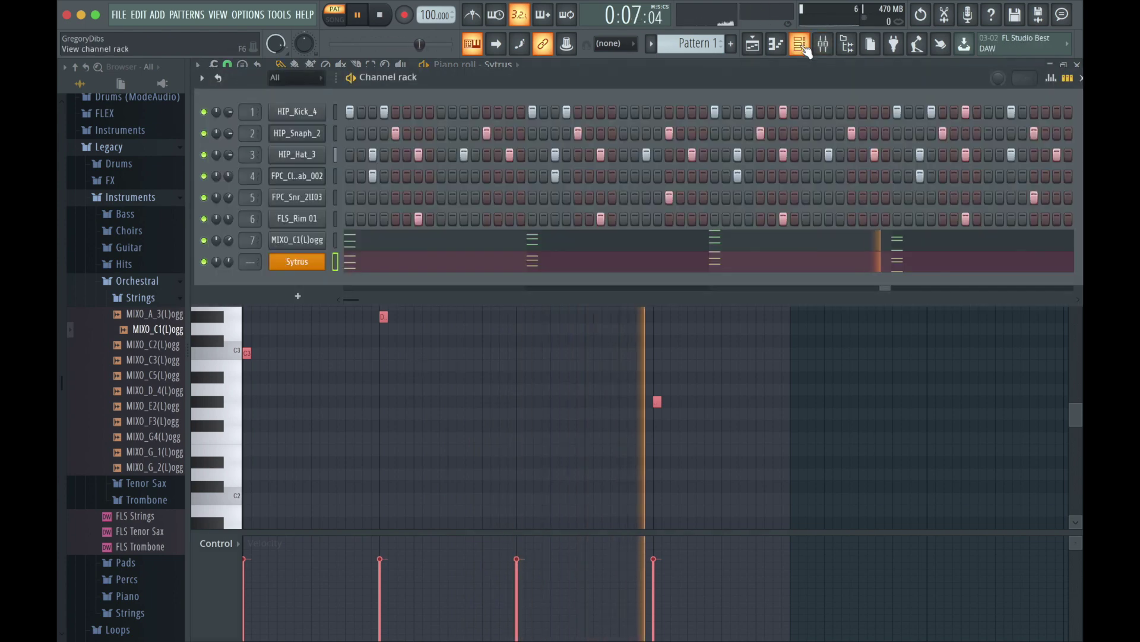
{"action": "left_click_drag", "start_coordinate": [230, 265], "coordinate": [230, 280]}
{"action": "left_click_drag", "start_coordinate": [229, 241], "coordinate": [229, 232]}
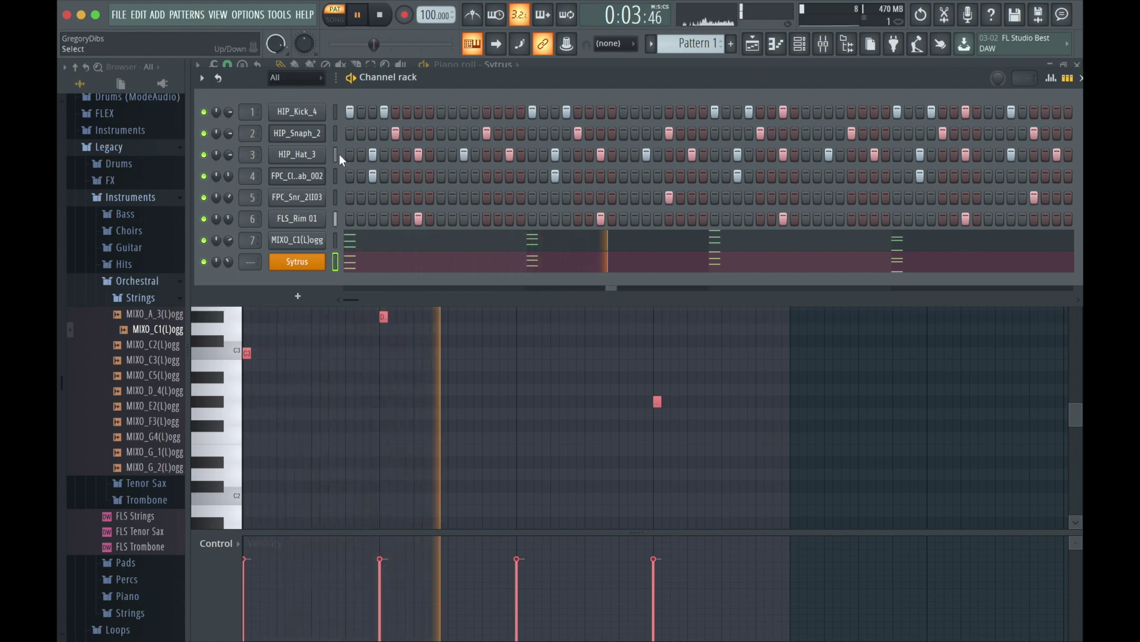
- Browse the Legacy Bass instrument samples, audition HIP_Bass over the beat, and stop playback
{"action": "scroll", "coordinate": [155, 331], "scroll_direction": "up", "scroll_amount": 2}
{"action": "left_click", "coordinate": [156, 319]}
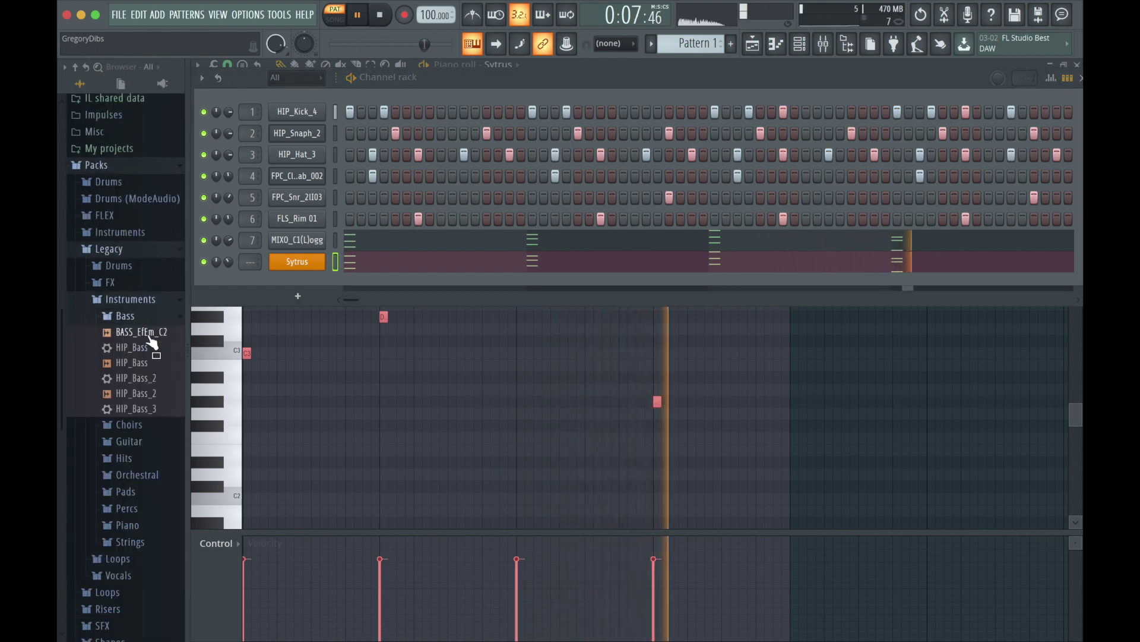
{"action": "left_click", "coordinate": [148, 363]}
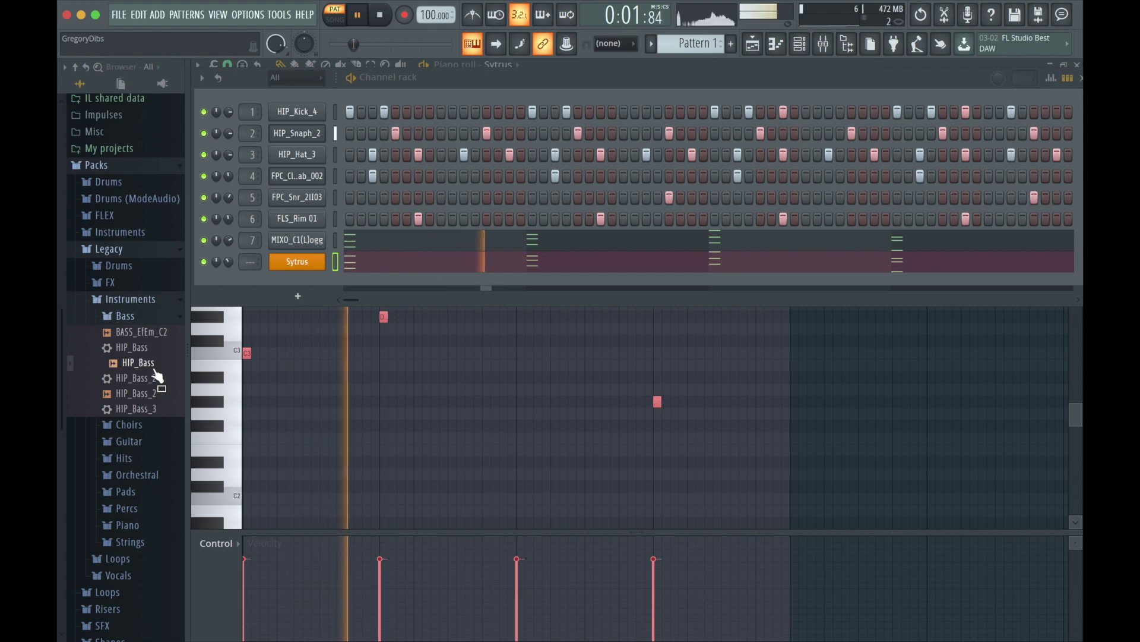
{"action": "left_click", "coordinate": [382, 18]}
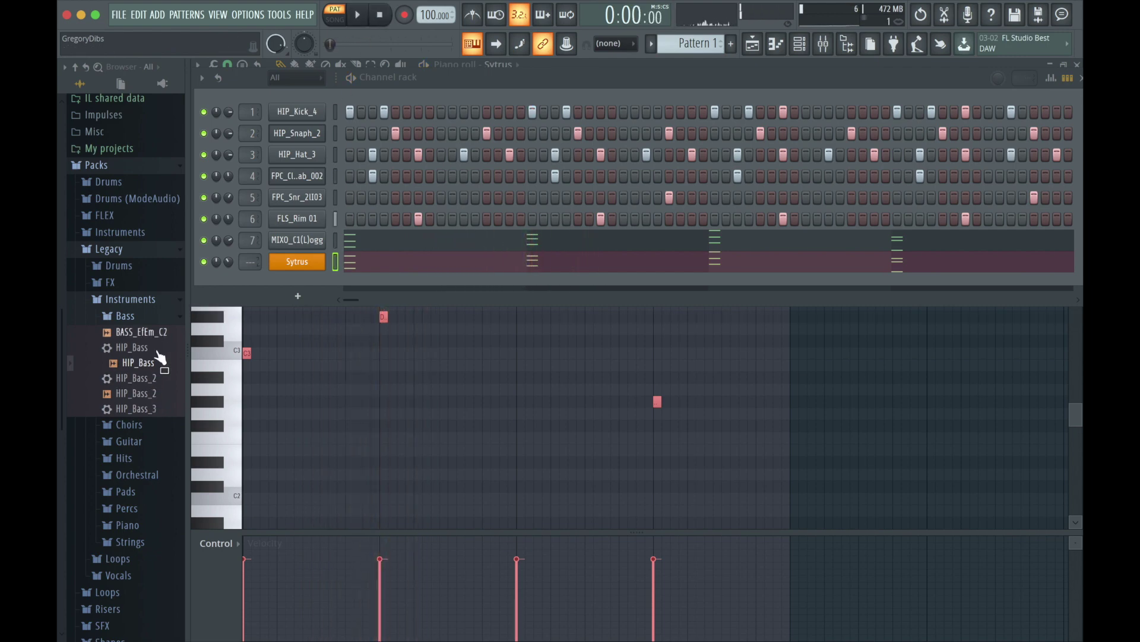
- Browse the Cymbals folder of the Drums pack and preview the 909 Crash sample
{"action": "left_click", "coordinate": [144, 218]}
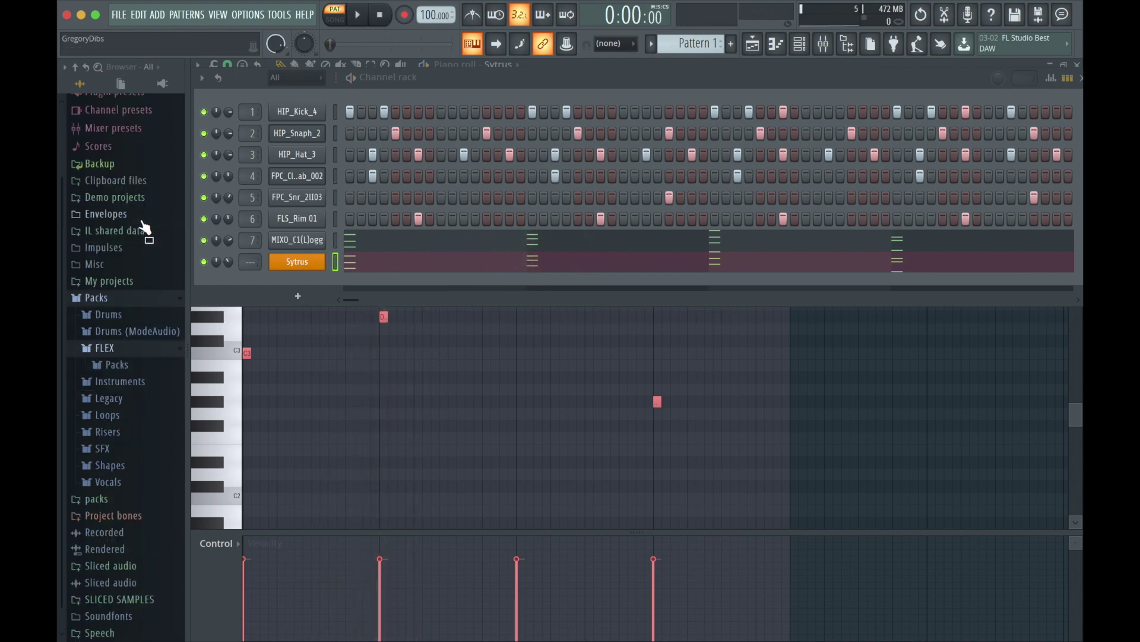
{"action": "left_click", "coordinate": [134, 314]}
{"action": "left_click", "coordinate": [136, 331]}
{"action": "left_click", "coordinate": [140, 380]}
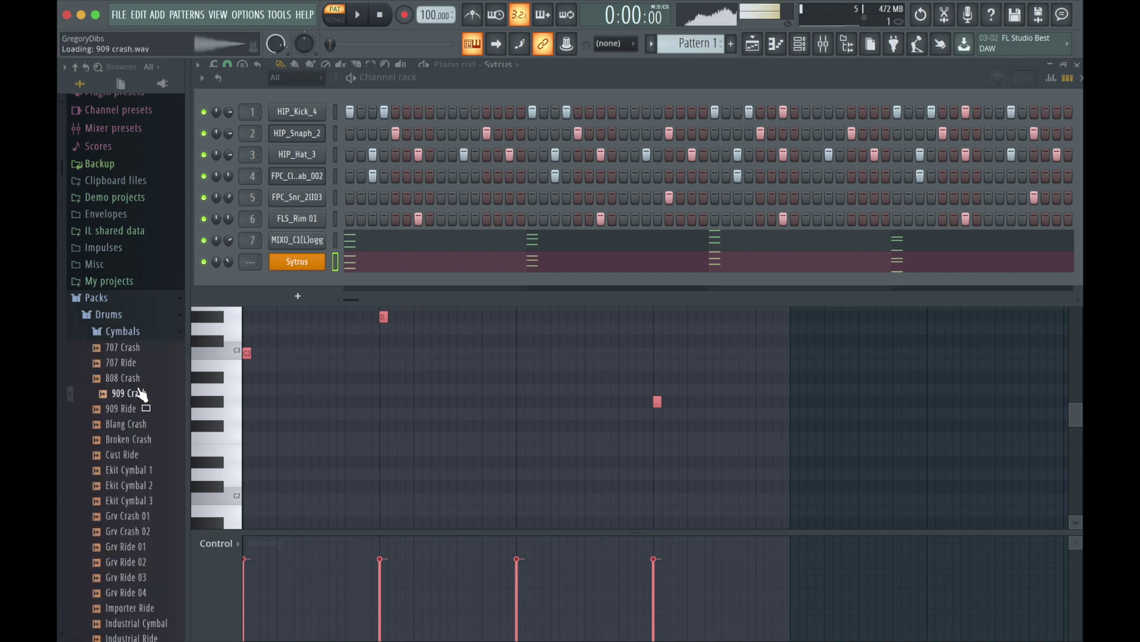
{"action": "left_click", "coordinate": [141, 334]}
- Find the Shakers folder in the Drums (ModeAudio) pack and list its samples
{"action": "scroll", "coordinate": [152, 372], "scroll_direction": "down", "scroll_amount": 5}
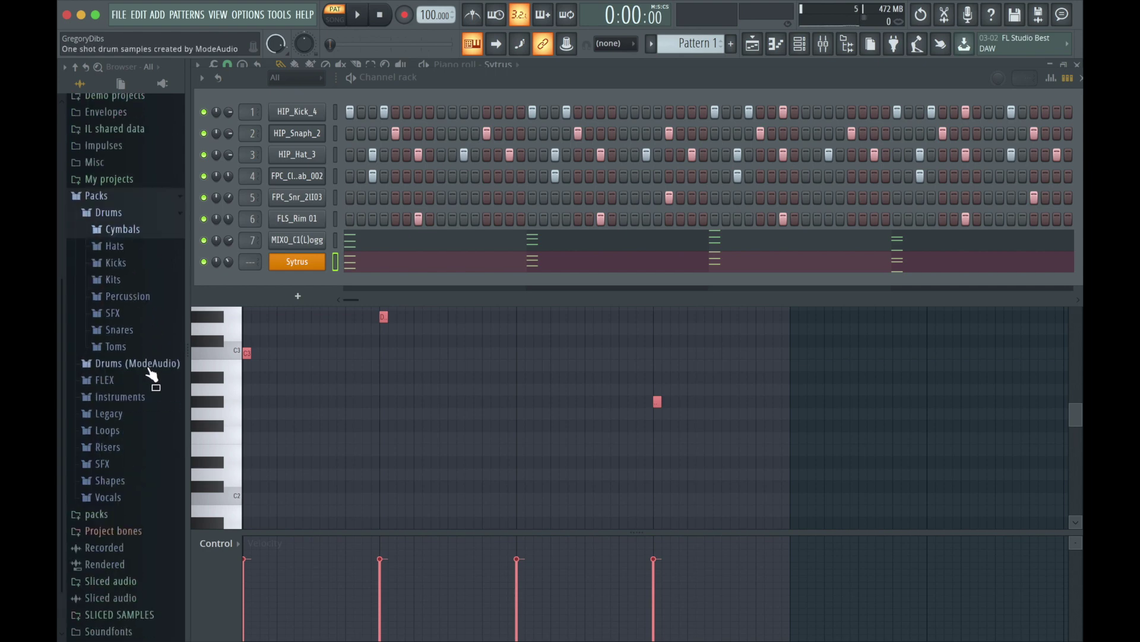
{"action": "left_click", "coordinate": [153, 336]}
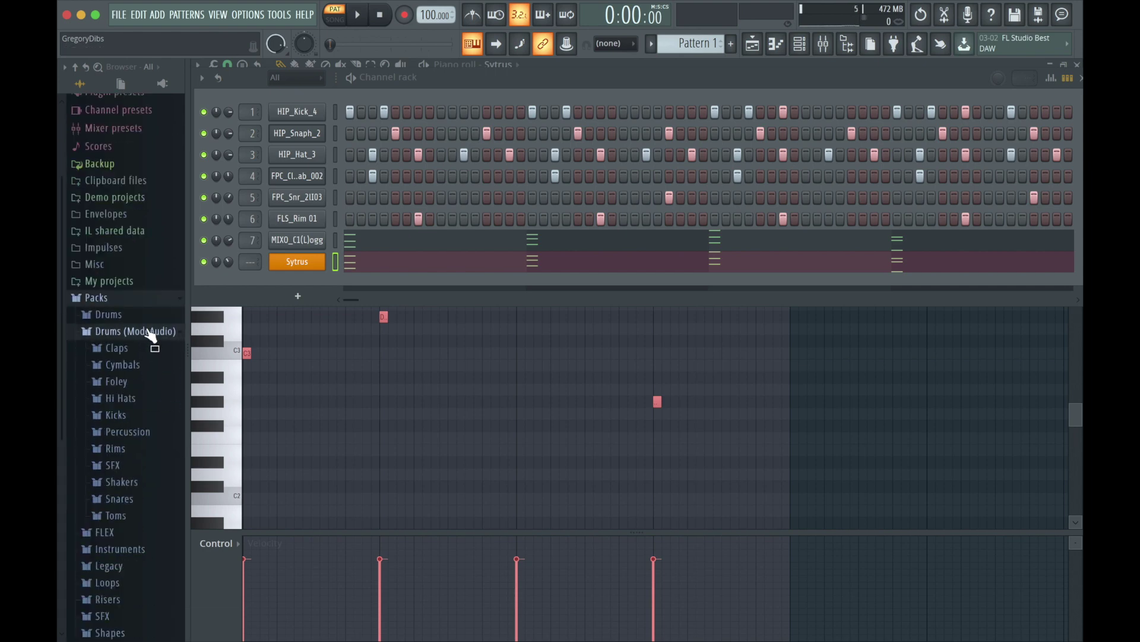
{"action": "left_click", "coordinate": [151, 335]}
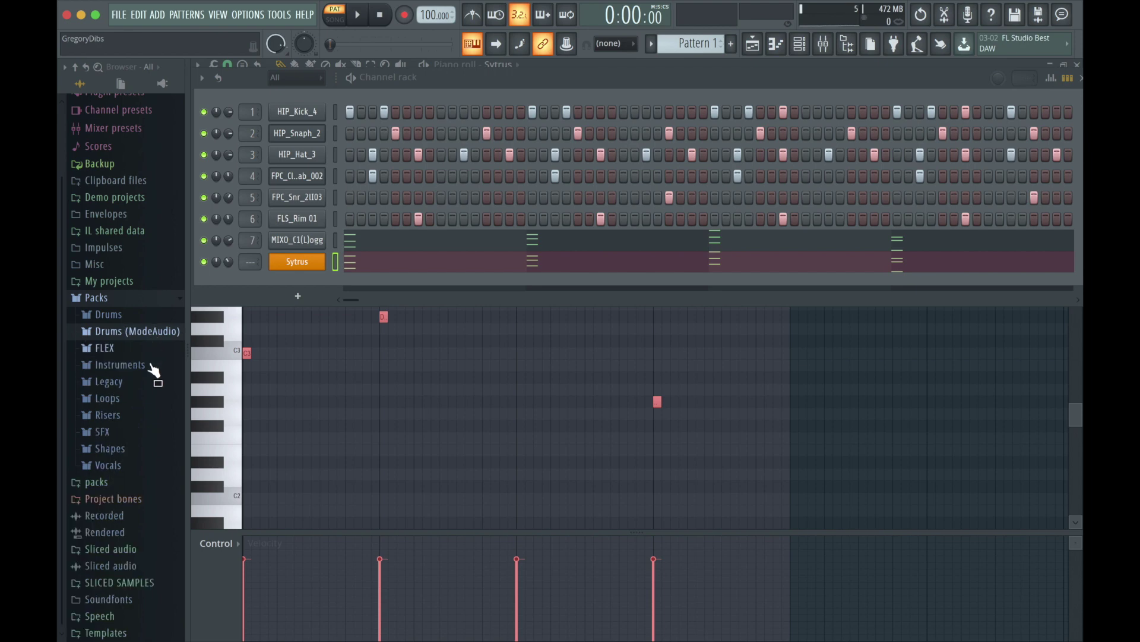
{"action": "left_click", "coordinate": [148, 333]}
{"action": "left_click", "coordinate": [160, 485]}
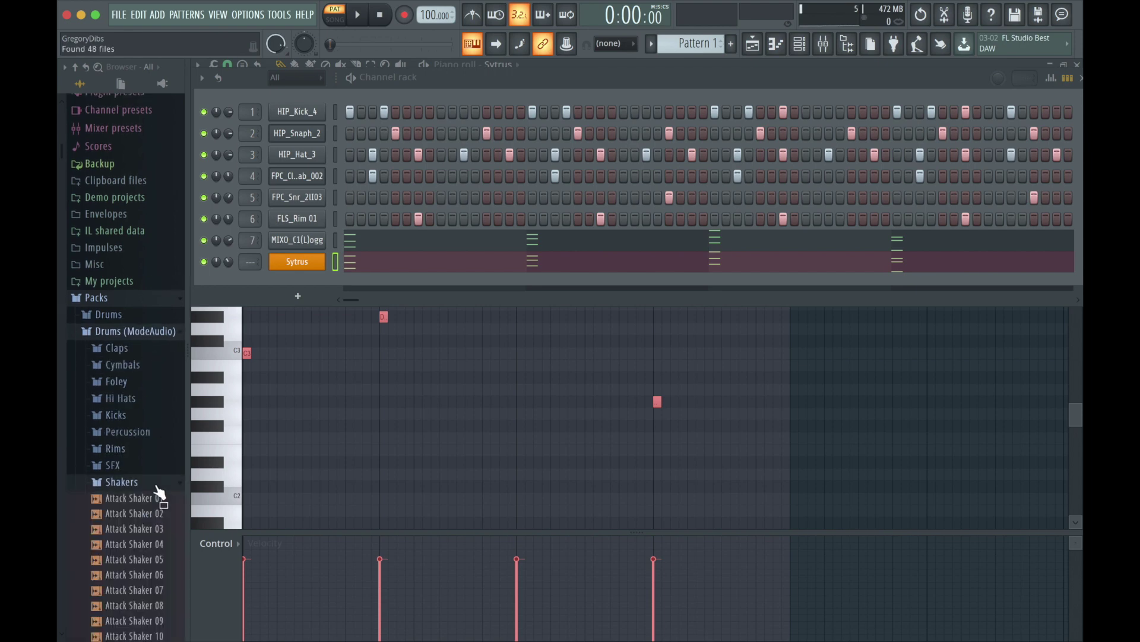
- Preview the first Attack Shaker samples and collapse the Drums (ModeAudio) pack
{"action": "left_click", "coordinate": [162, 498]}
{"action": "left_click", "coordinate": [165, 512]}
{"action": "left_click", "coordinate": [149, 336]}
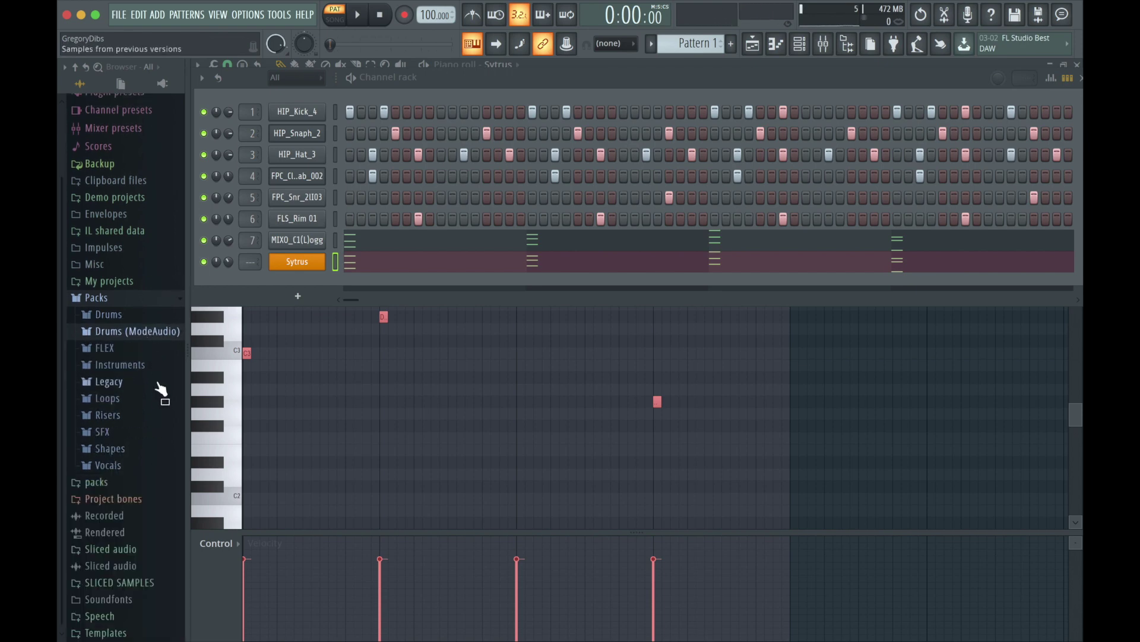
{"action": "left_click_drag", "start_coordinate": [229, 262], "coordinate": [229, 261]}
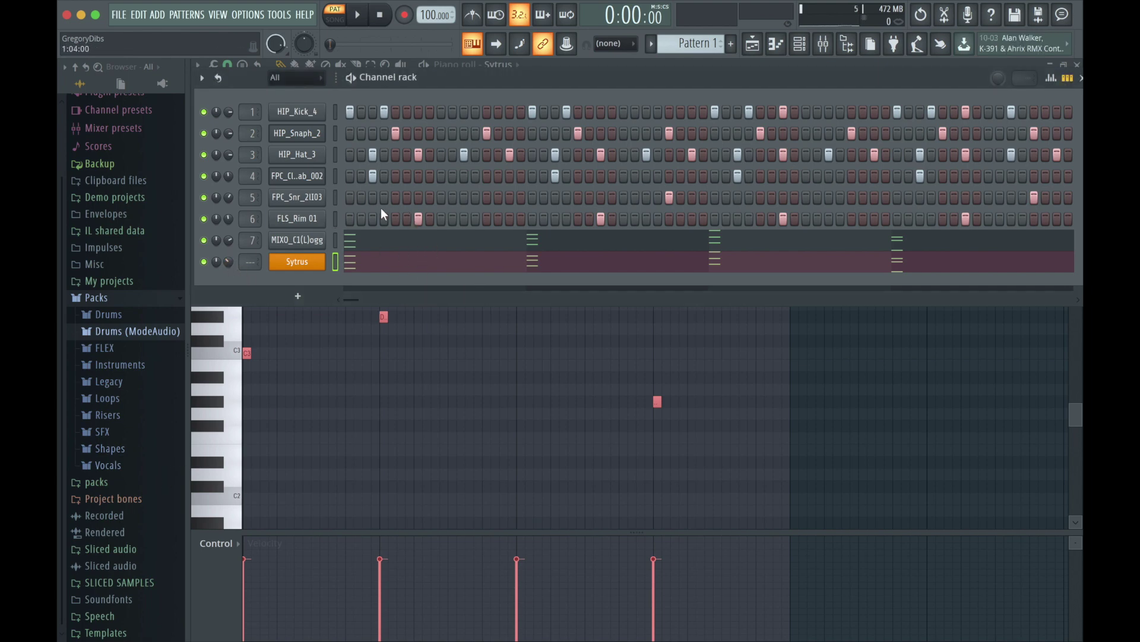
- Add a 3x Osc channel to the pattern and load its Default preset
{"action": "left_click", "coordinate": [186, 16]}
{"action": "mouse_move", "coordinate": [160, 16]}
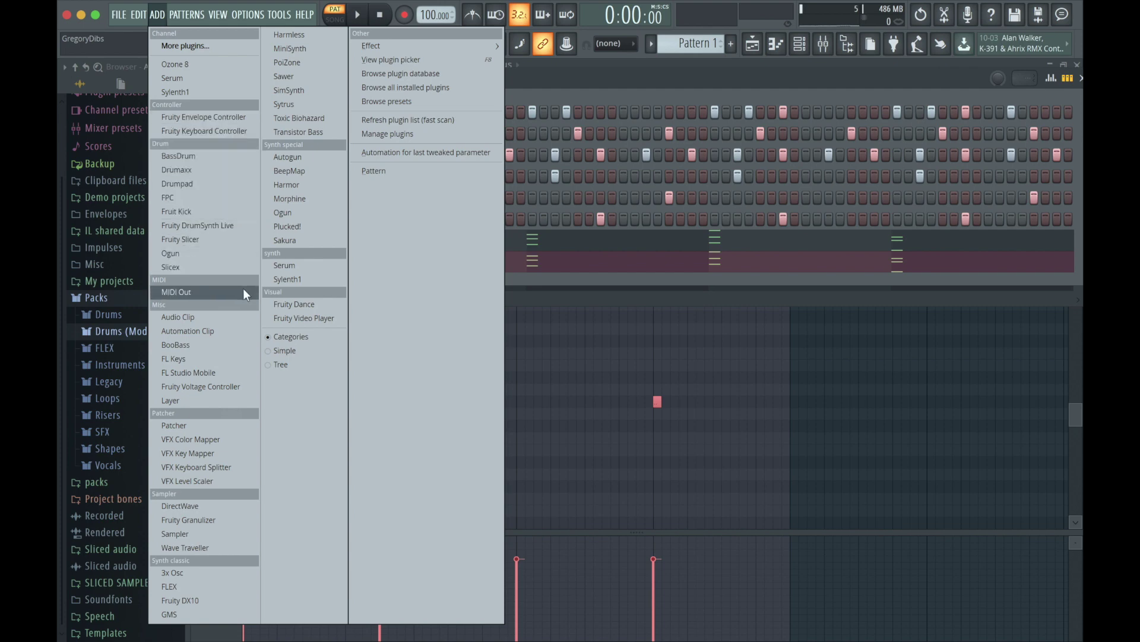
{"action": "left_click", "coordinate": [199, 573]}
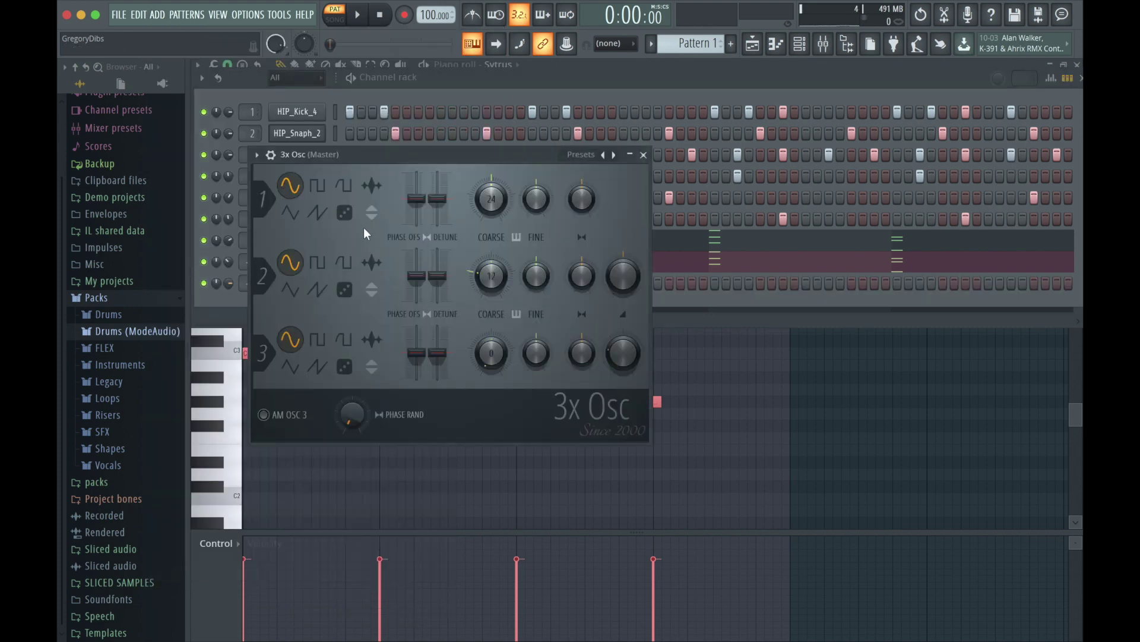
{"action": "left_click", "coordinate": [257, 156]}
{"action": "mouse_move", "coordinate": [273, 194]}
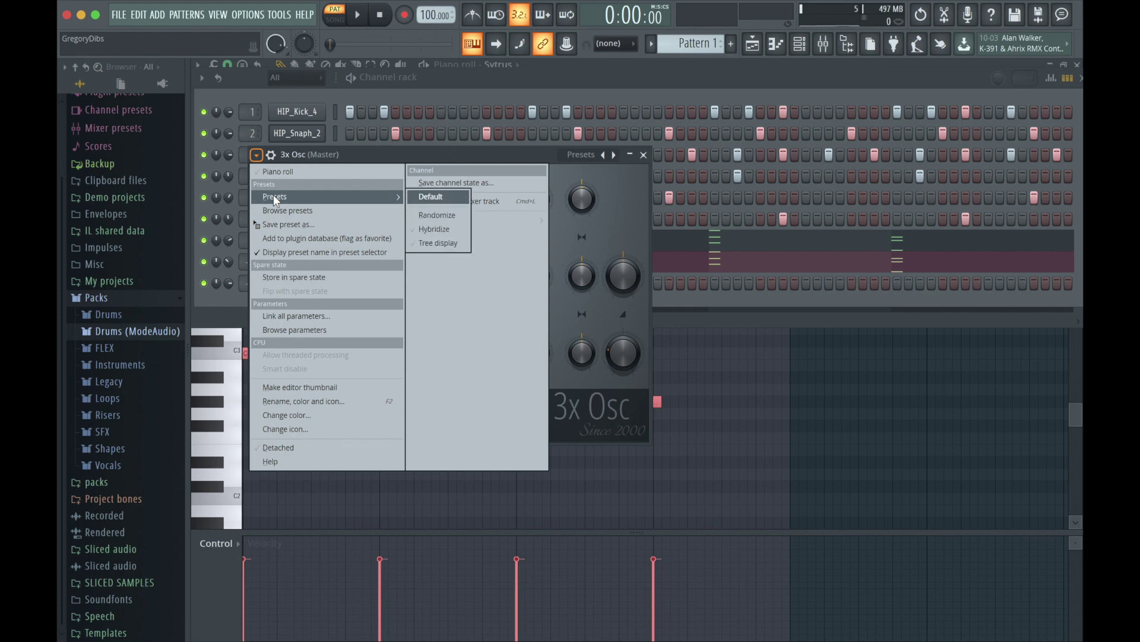
{"action": "left_click", "coordinate": [452, 196]}
- Check the 3x Osc preset options, test the sound with a few notes, and close the plugin window
{"action": "left_click", "coordinate": [569, 155]}
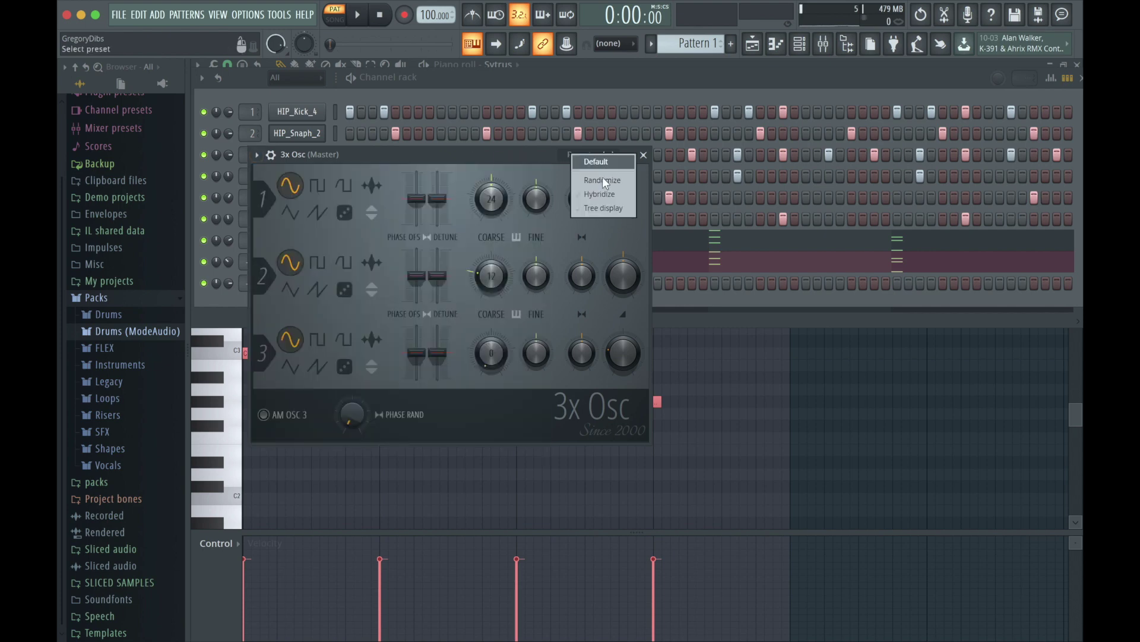
{"action": "left_click", "coordinate": [558, 171]}
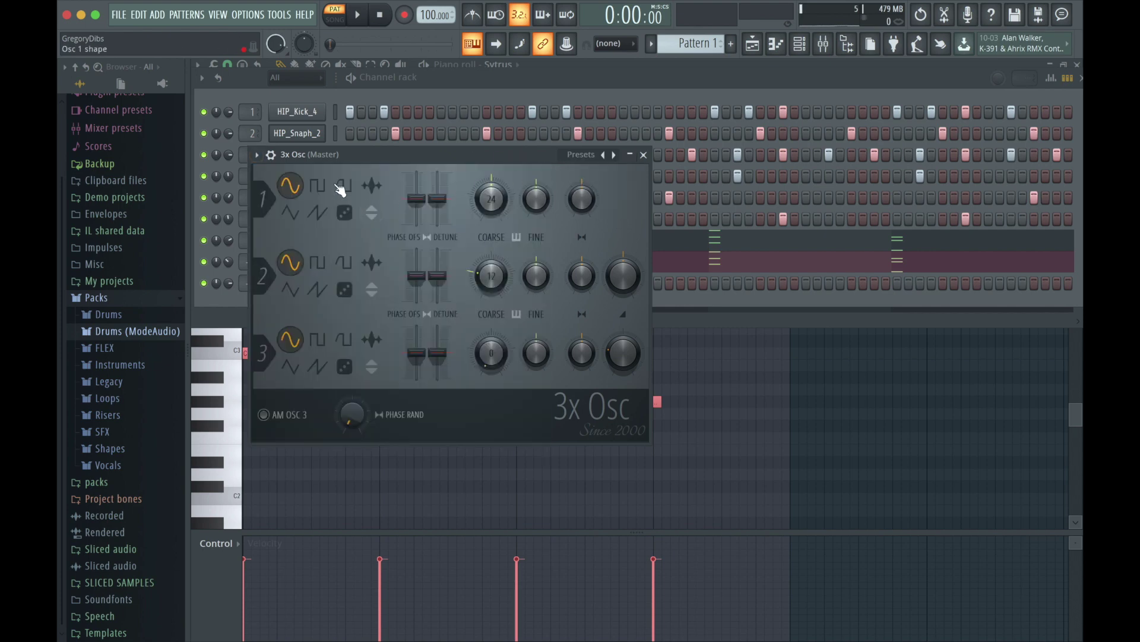
{"action": "key", "text": "c"}
{"action": "key", "text": "c"}
{"action": "key", "text": "c"}
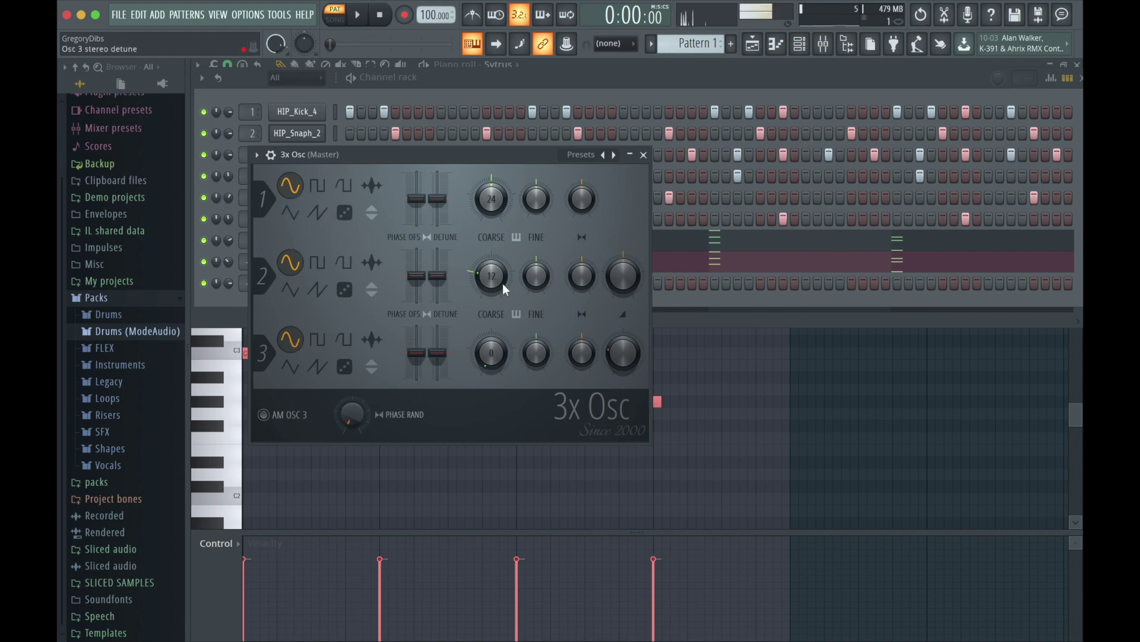
{"action": "left_click", "coordinate": [644, 155]}
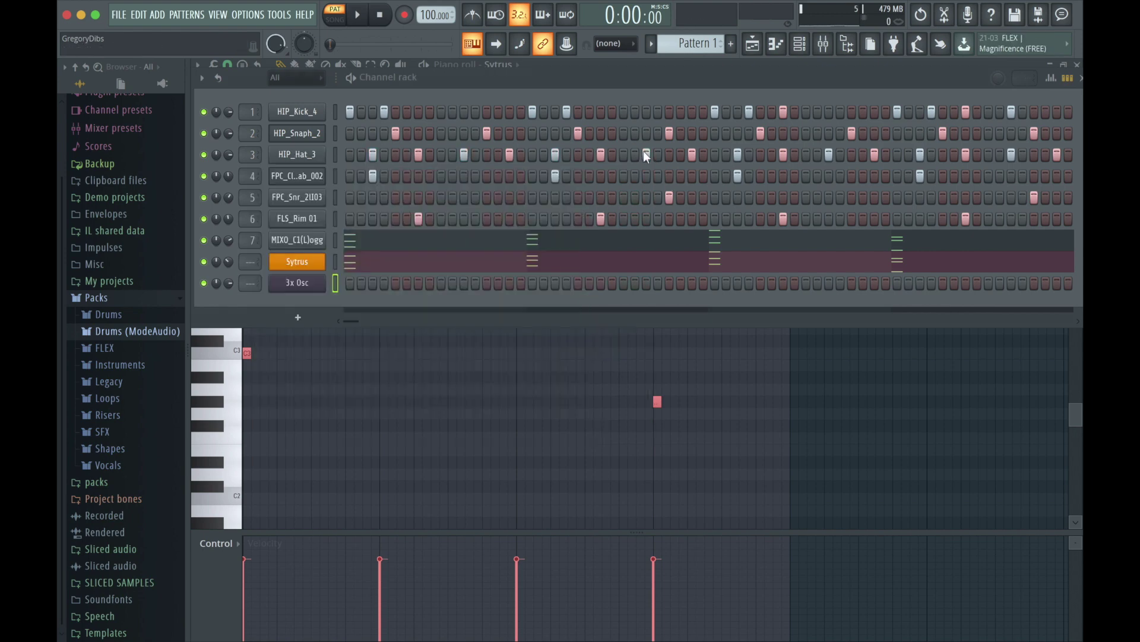
- In the 3x Osc piano roll, audition keys between C2 and C3 and draw a one-bar C3 note in bar 1
{"action": "right_click", "coordinate": [319, 284]}
{"action": "left_click", "coordinate": [336, 283]}
{"action": "left_click", "coordinate": [237, 358]}
{"action": "left_click", "coordinate": [236, 502]}
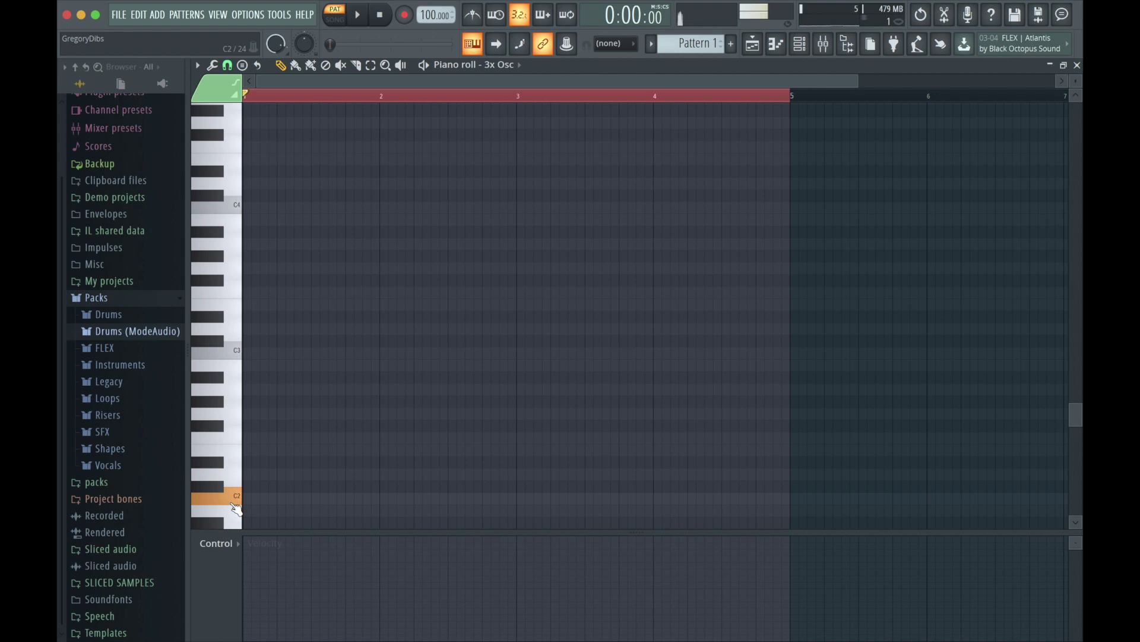
{"action": "left_click_drag", "start_coordinate": [237, 508], "coordinate": [239, 362]}
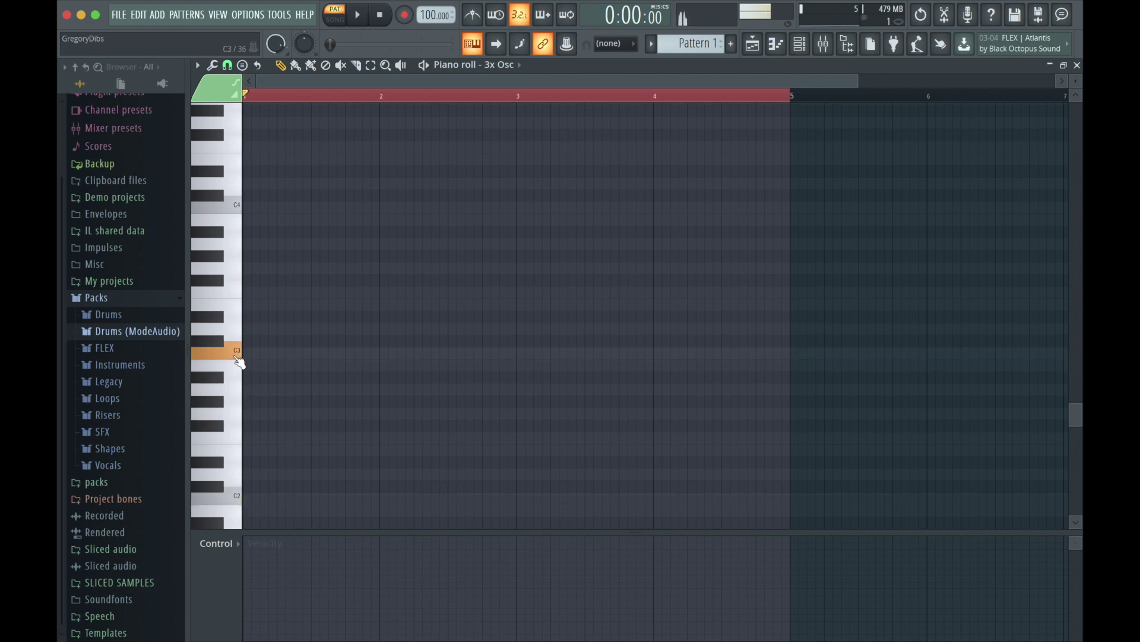
{"action": "left_click", "coordinate": [243, 355]}
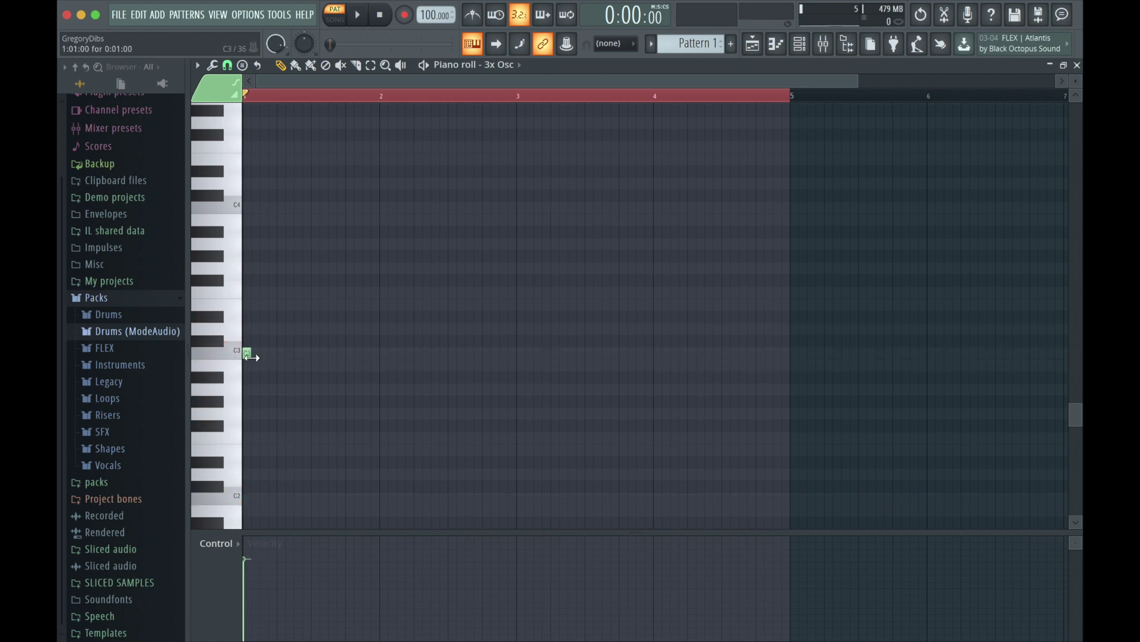
- Assign Sytrus to mixer track 8 and 3x Osc to mixer track 9, and lower both track faders
{"action": "left_click", "coordinate": [805, 51]}
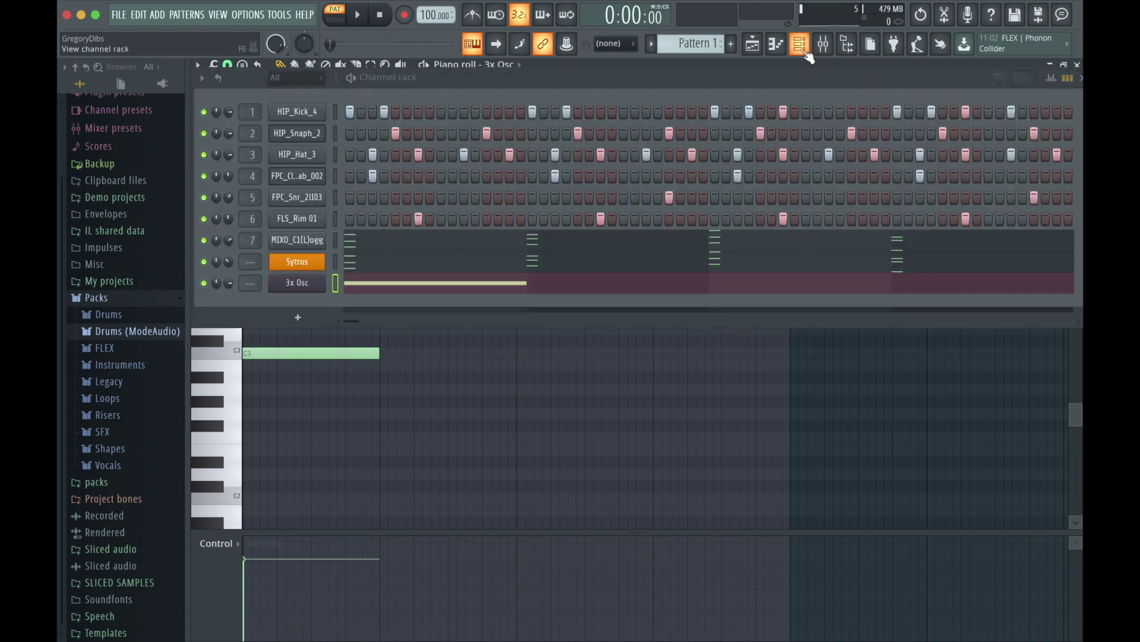
{"action": "left_click", "coordinate": [296, 262]}
{"action": "key", "text": "F9"}
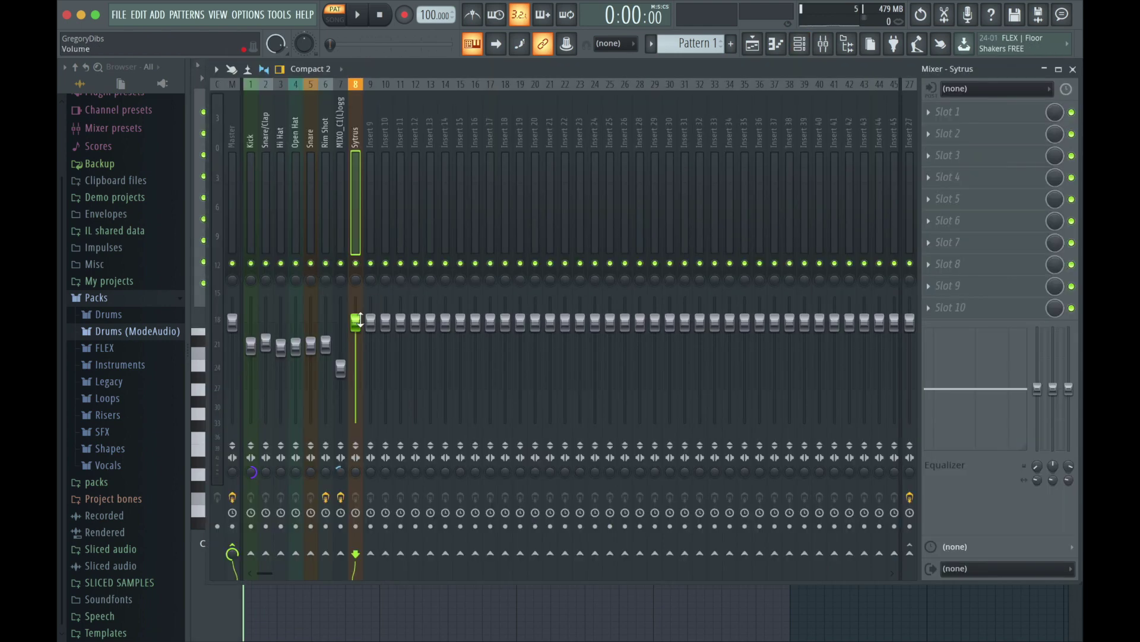
{"action": "left_click", "coordinate": [803, 50]}
{"action": "left_click", "coordinate": [317, 284]}
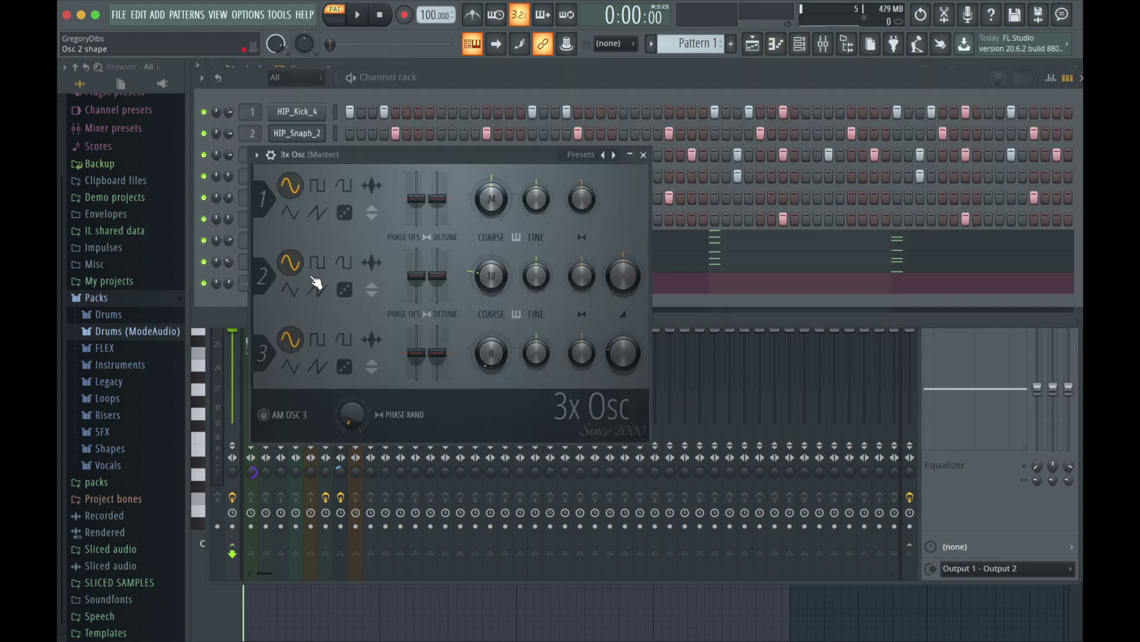
{"action": "key", "text": "F9"}
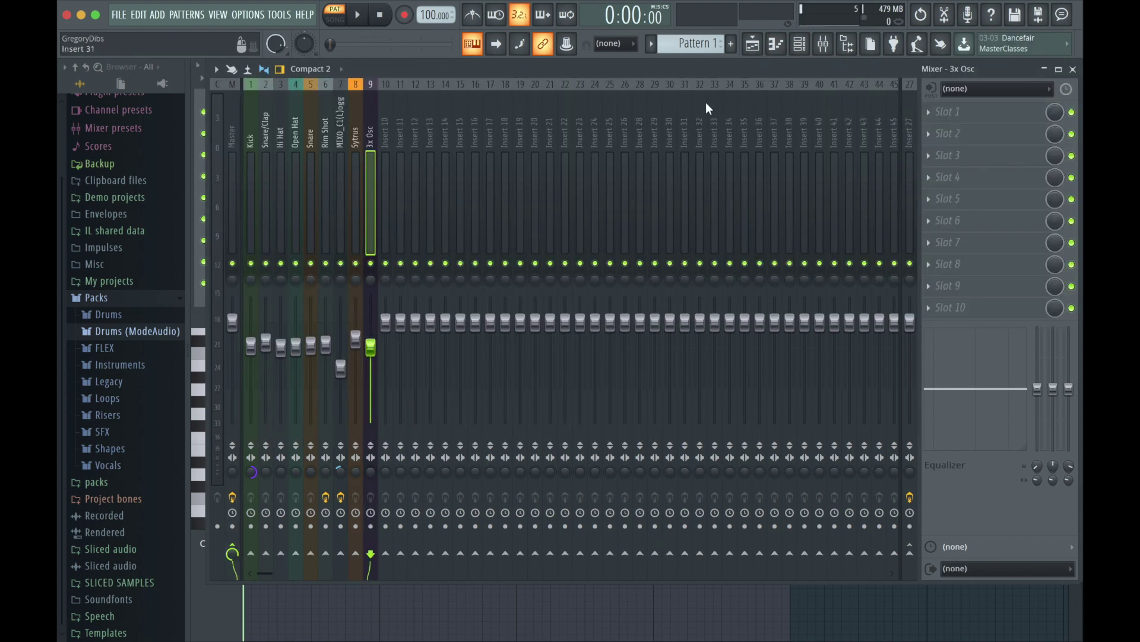
- Play the beat with the first 3x Osc bass note and stop playback
{"action": "left_click", "coordinate": [802, 44]}
{"action": "left_click", "coordinate": [358, 24]}
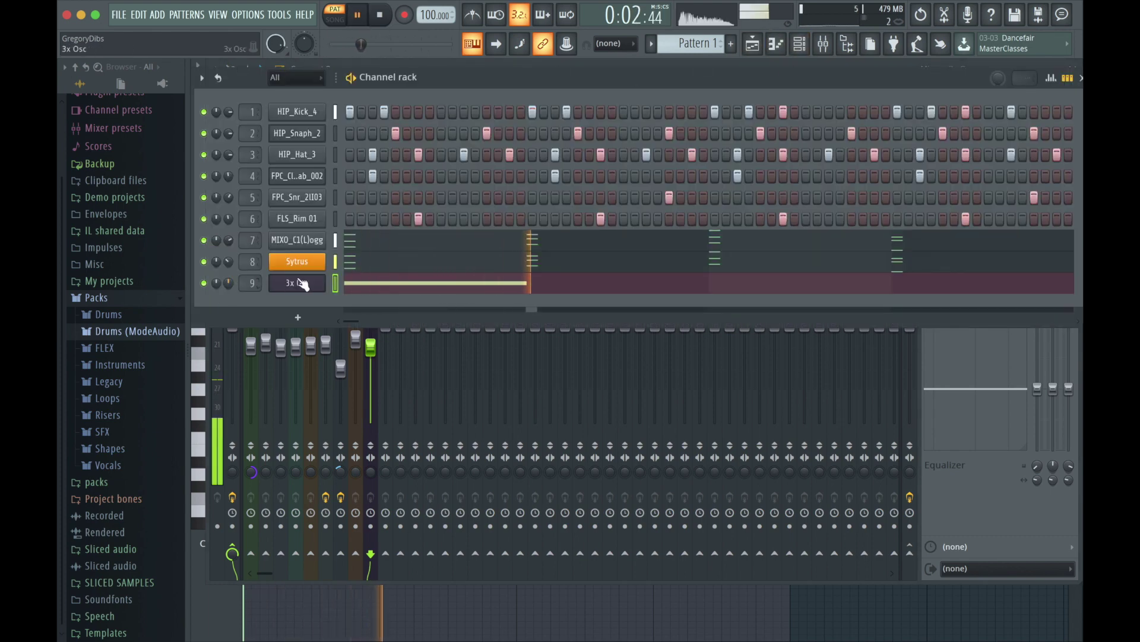
{"action": "left_click", "coordinate": [383, 24]}
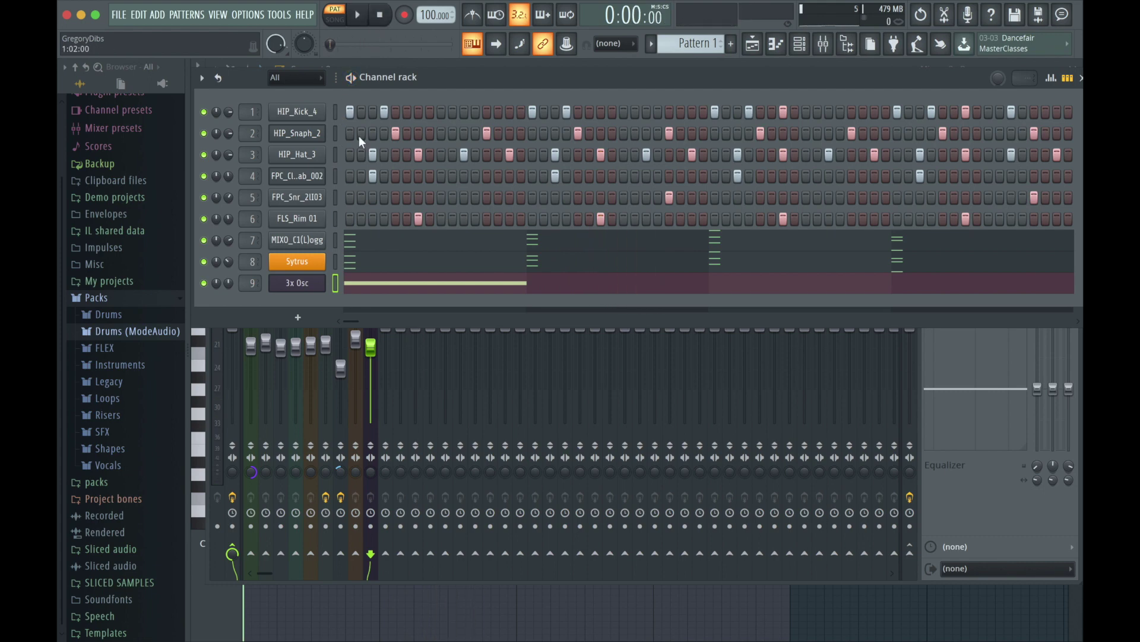
- Extend the 3x Osc bass line with one-bar notes: D#3 in bar 2, F3 in bar 3 and G#2 in bar 4
{"action": "right_click", "coordinate": [329, 283]}
{"action": "left_click", "coordinate": [352, 278]}
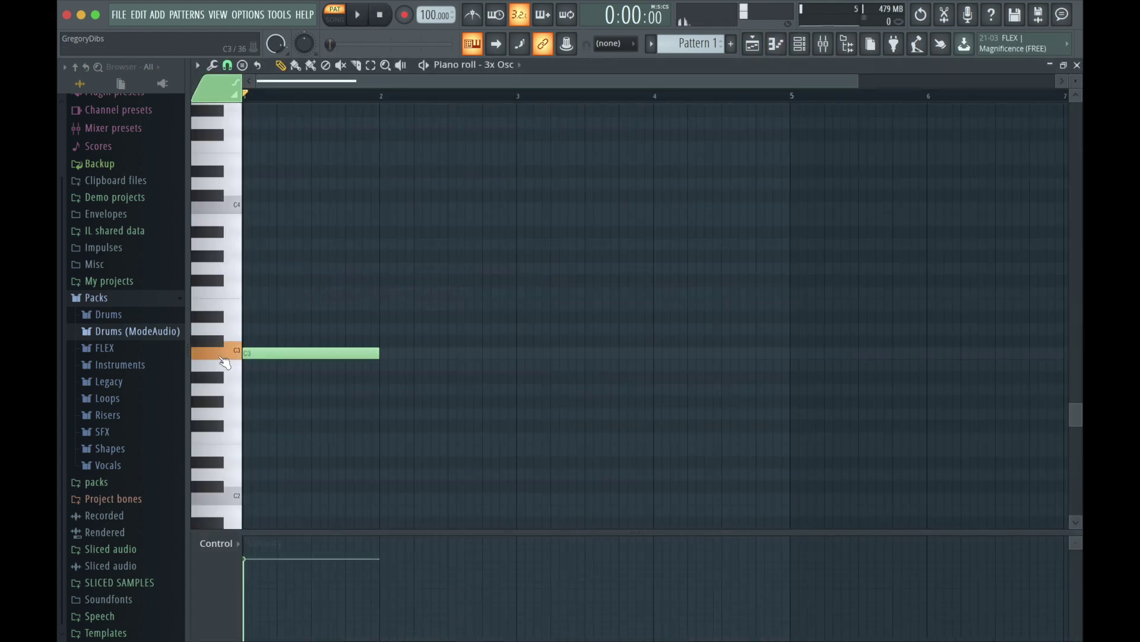
{"action": "left_click_drag", "start_coordinate": [224, 362], "coordinate": [226, 467]}
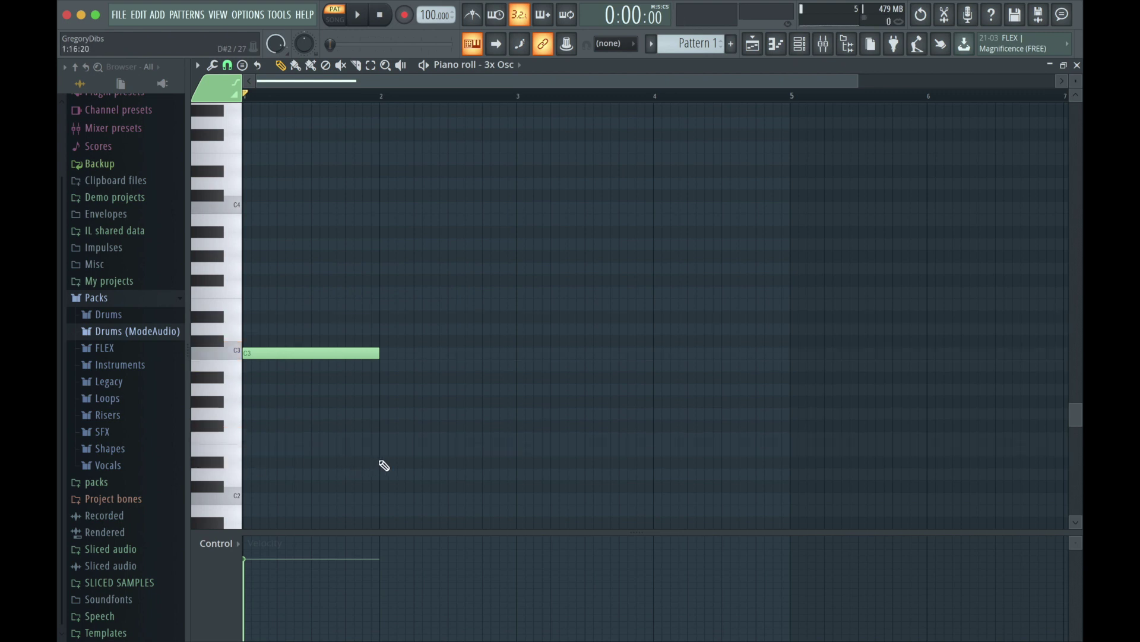
{"action": "left_click", "coordinate": [384, 464]}
{"action": "left_click_drag", "start_coordinate": [391, 463], "coordinate": [397, 317]}
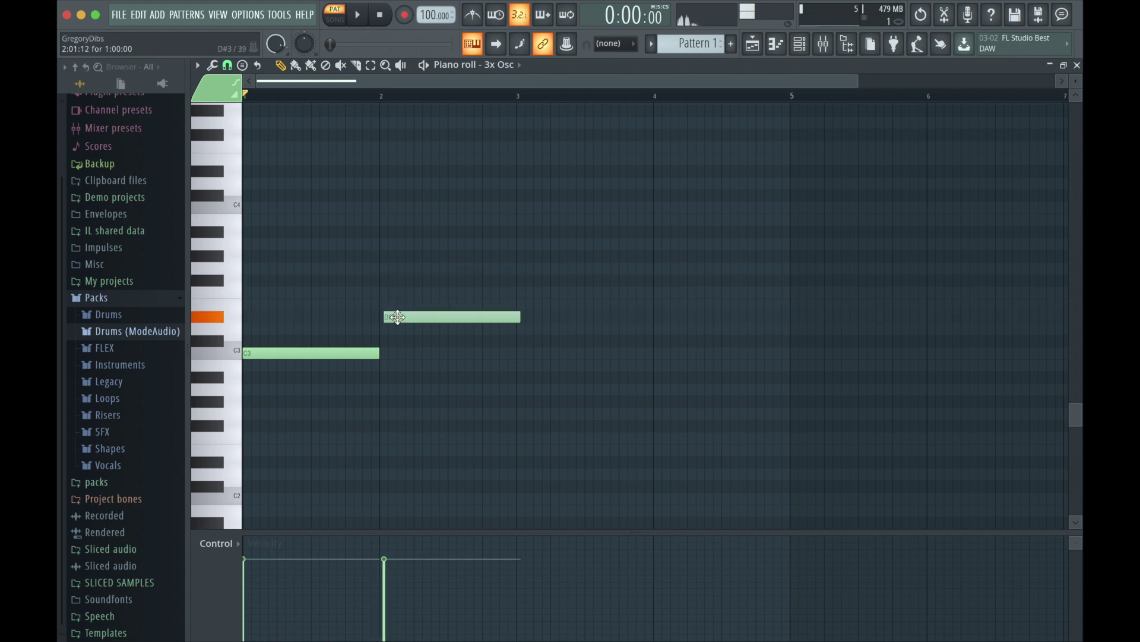
{"action": "left_click", "coordinate": [514, 280]}
{"action": "left_click_drag", "start_coordinate": [514, 279], "coordinate": [520, 295]}
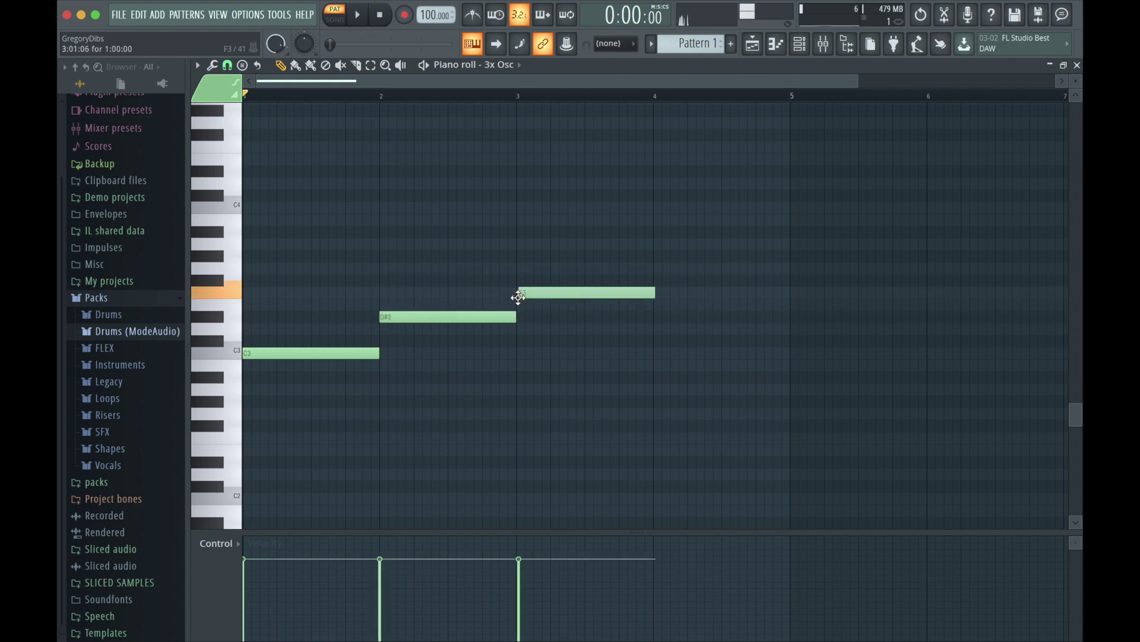
{"action": "left_click", "coordinate": [652, 380]}
{"action": "left_click_drag", "start_coordinate": [652, 380], "coordinate": [654, 354]}
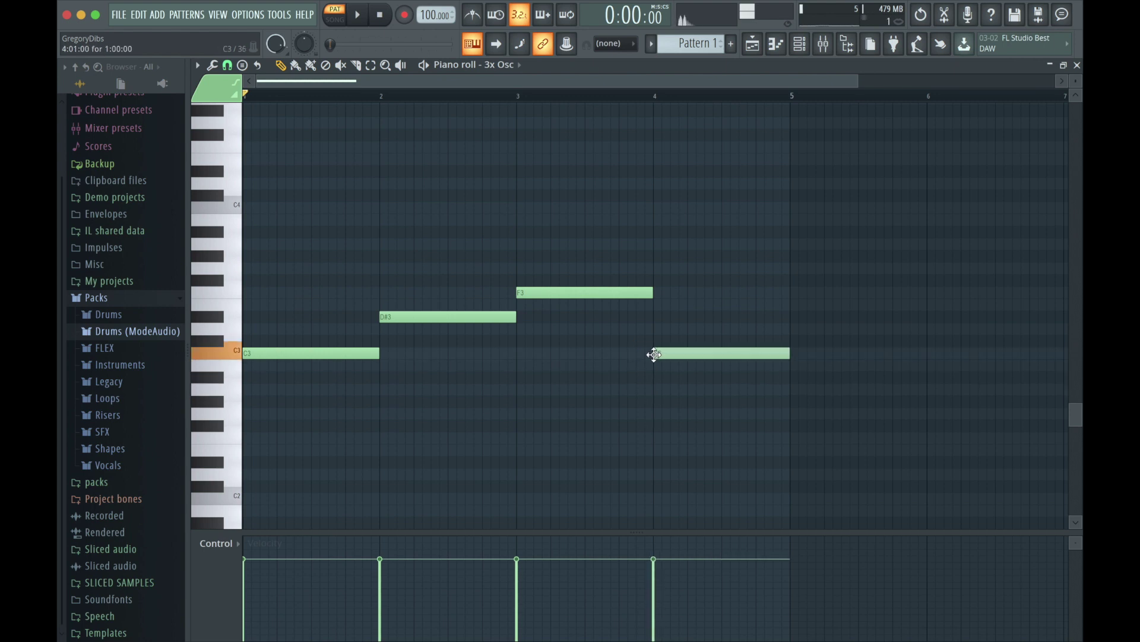
{"action": "left_click_drag", "start_coordinate": [655, 405], "coordinate": [704, 397]}
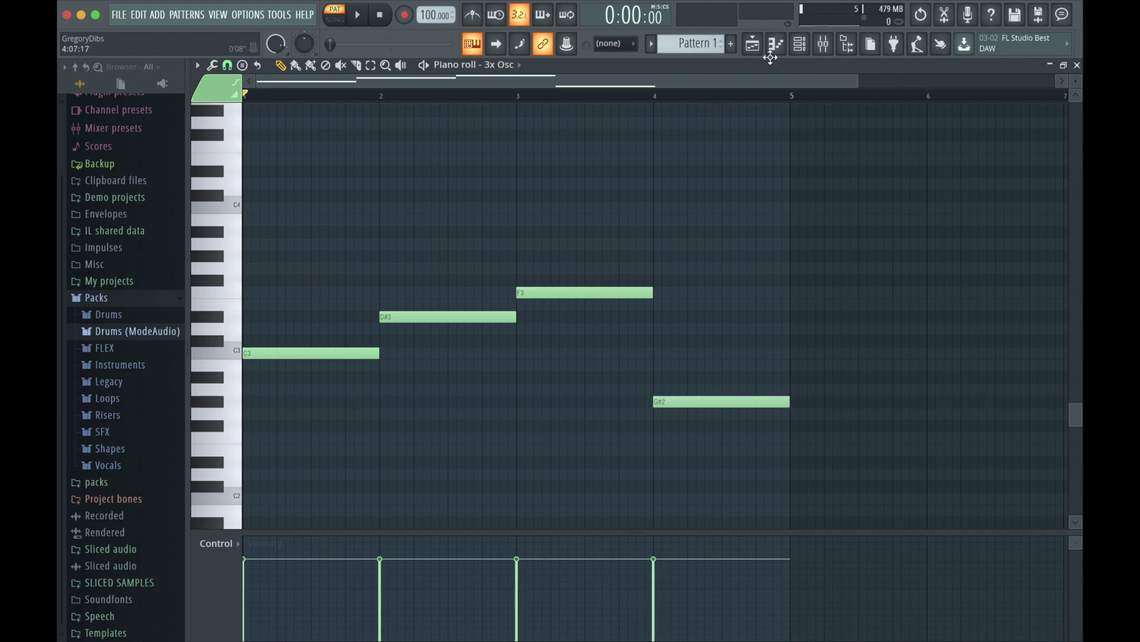
- Rename the 3x Osc mixer track as Sub Bass, adjust its stereo separation to match the Kick track's, and lower its fader slightly
{"action": "key", "text": "F6"}
{"action": "key", "text": "F9"}
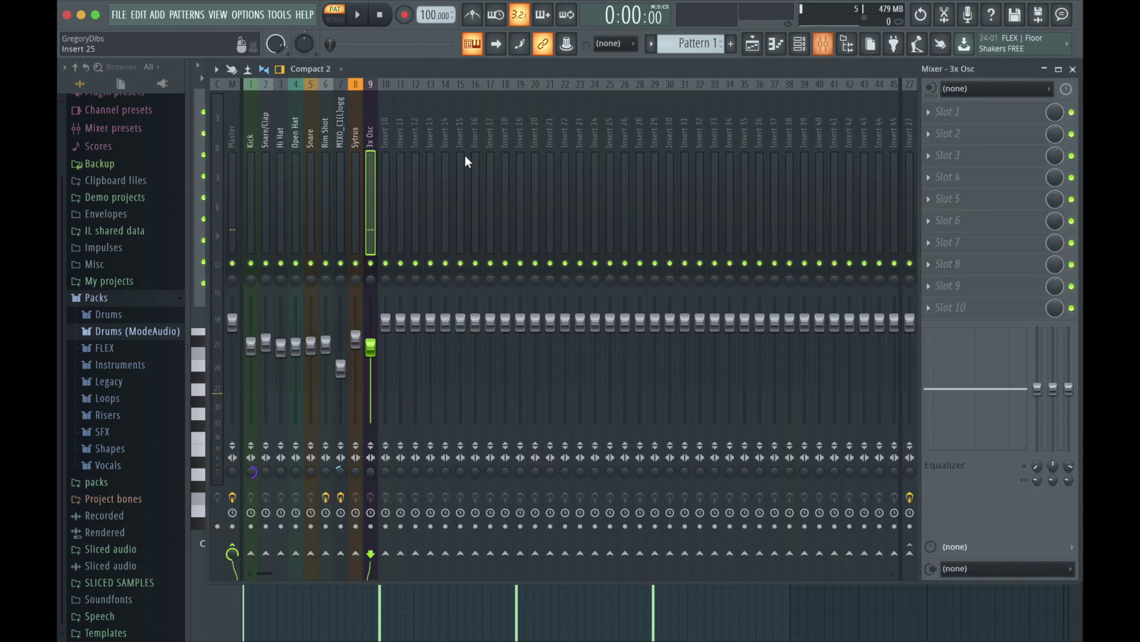
{"action": "right_click", "coordinate": [371, 133]}
{"action": "left_click", "coordinate": [427, 101]}
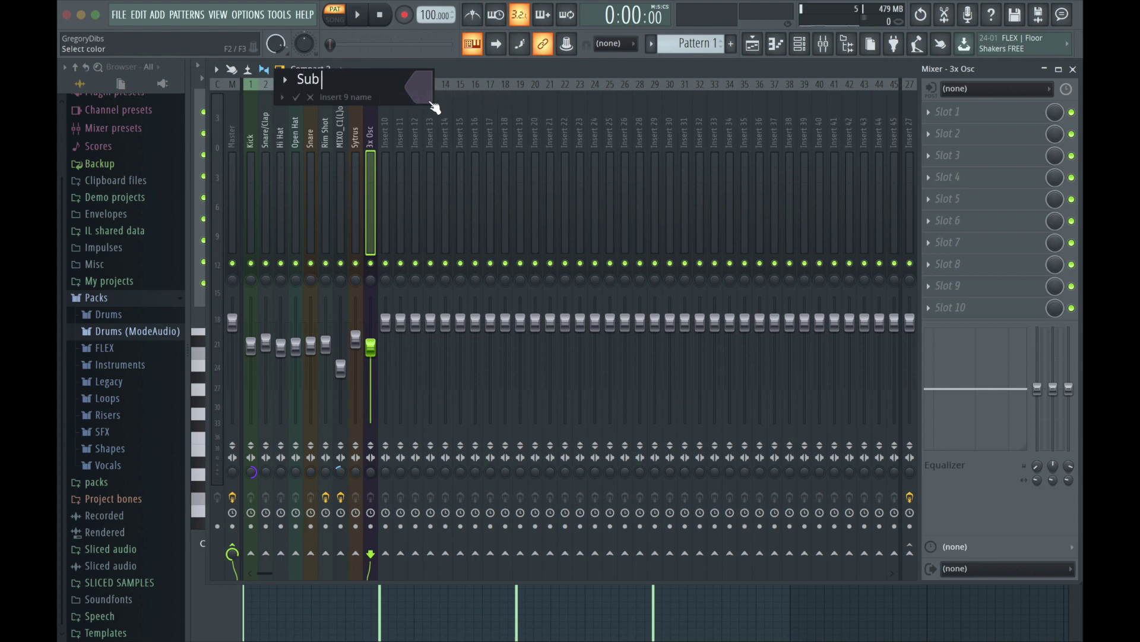
{"action": "key", "text": "Return"}
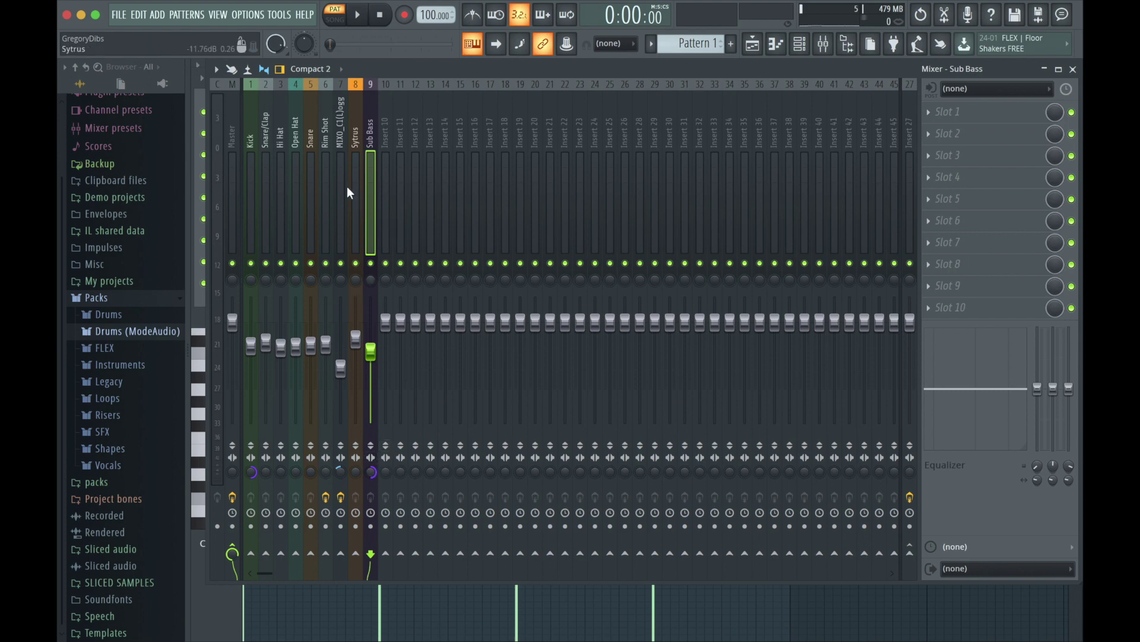
- Play the whole four-bar pattern with the new bass line, and mute the 3x Osc channel during playback
{"action": "left_click", "coordinate": [254, 147]}
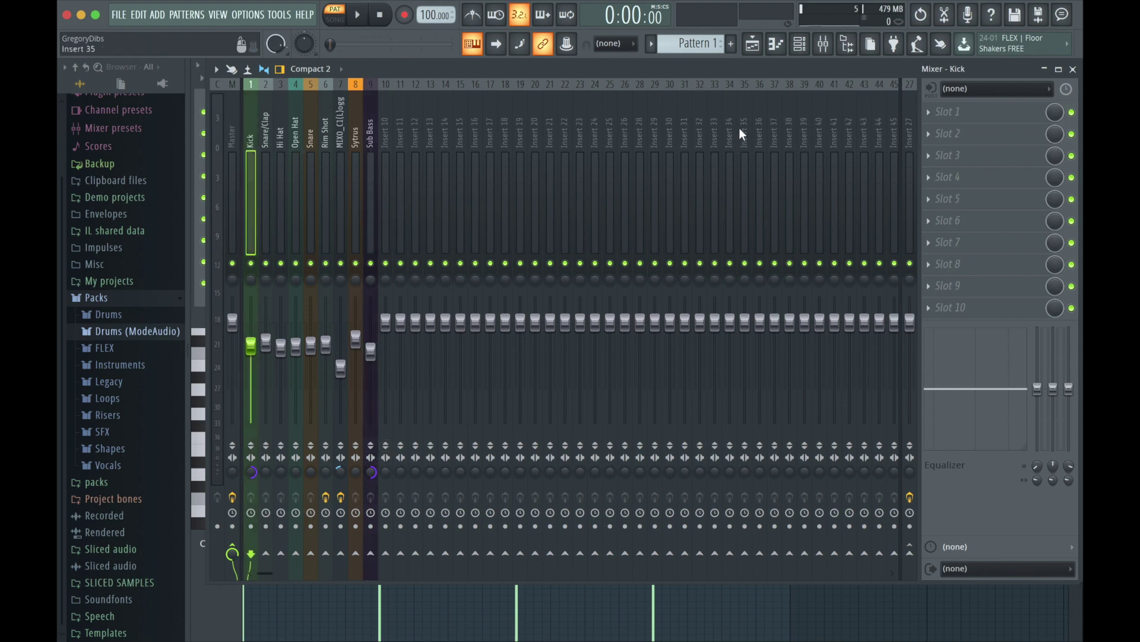
{"action": "left_click", "coordinate": [752, 45]}
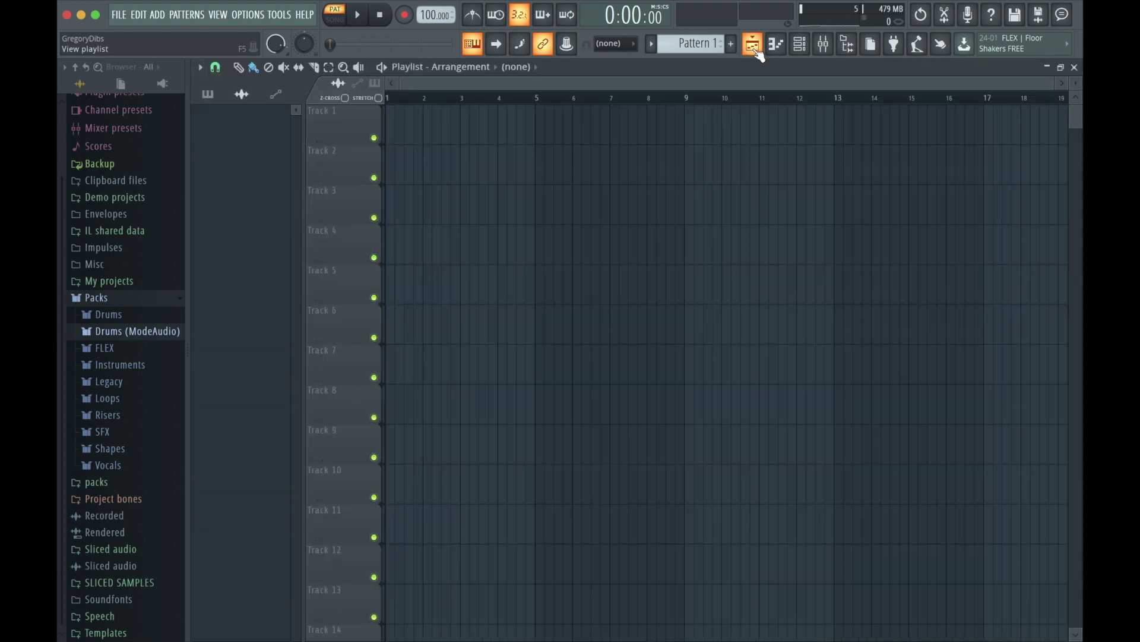
{"action": "left_click", "coordinate": [800, 44]}
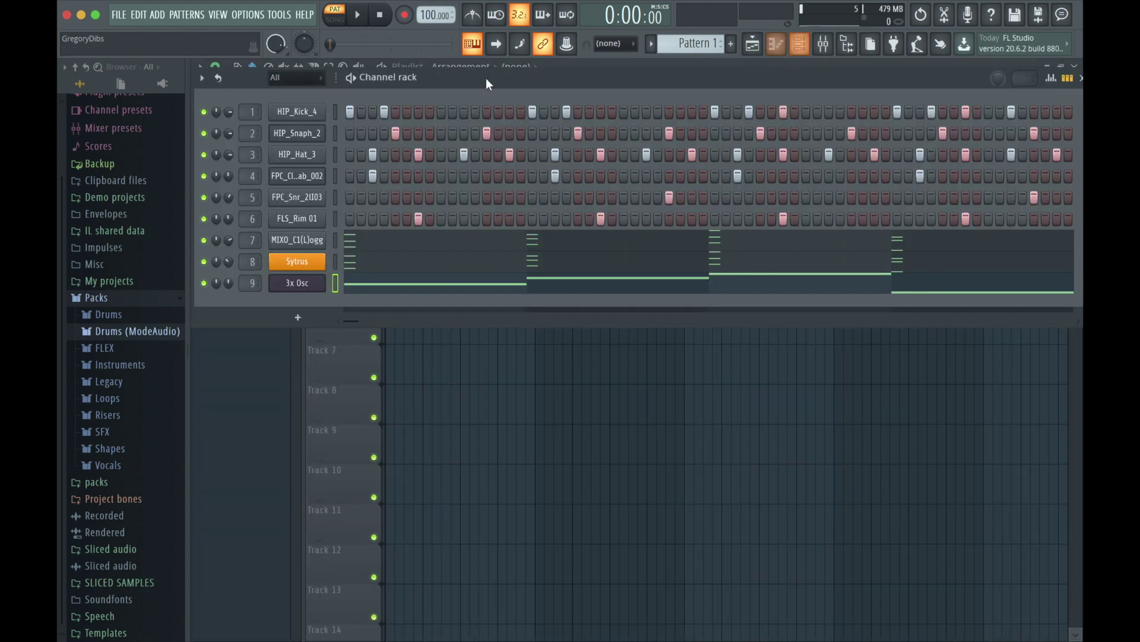
{"action": "left_click", "coordinate": [358, 16]}
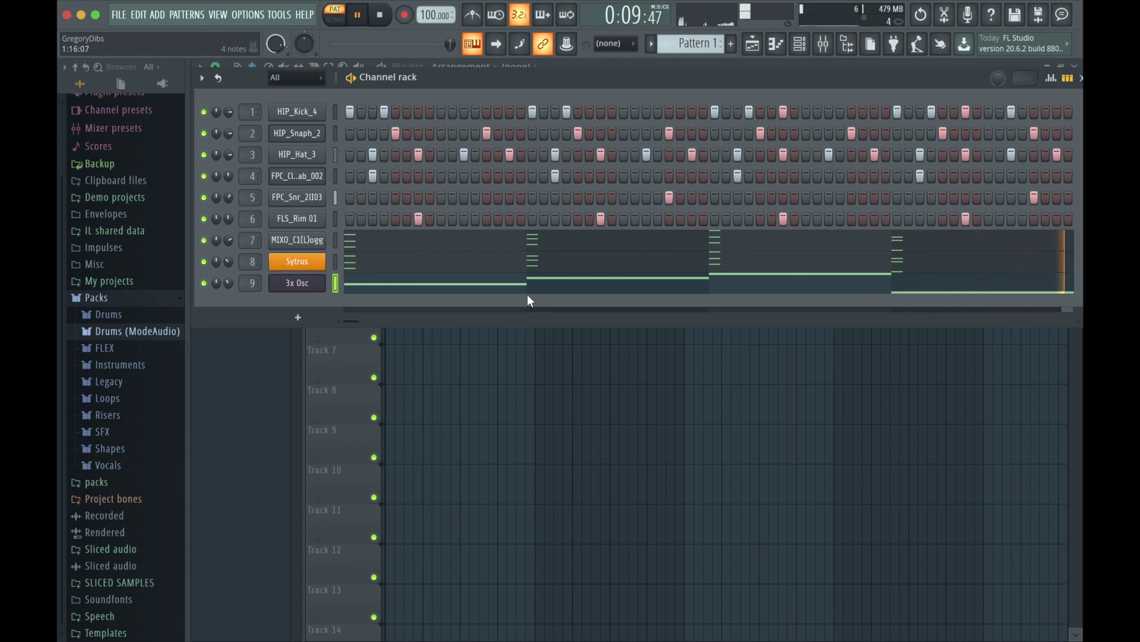
{"action": "left_click", "coordinate": [205, 283]}
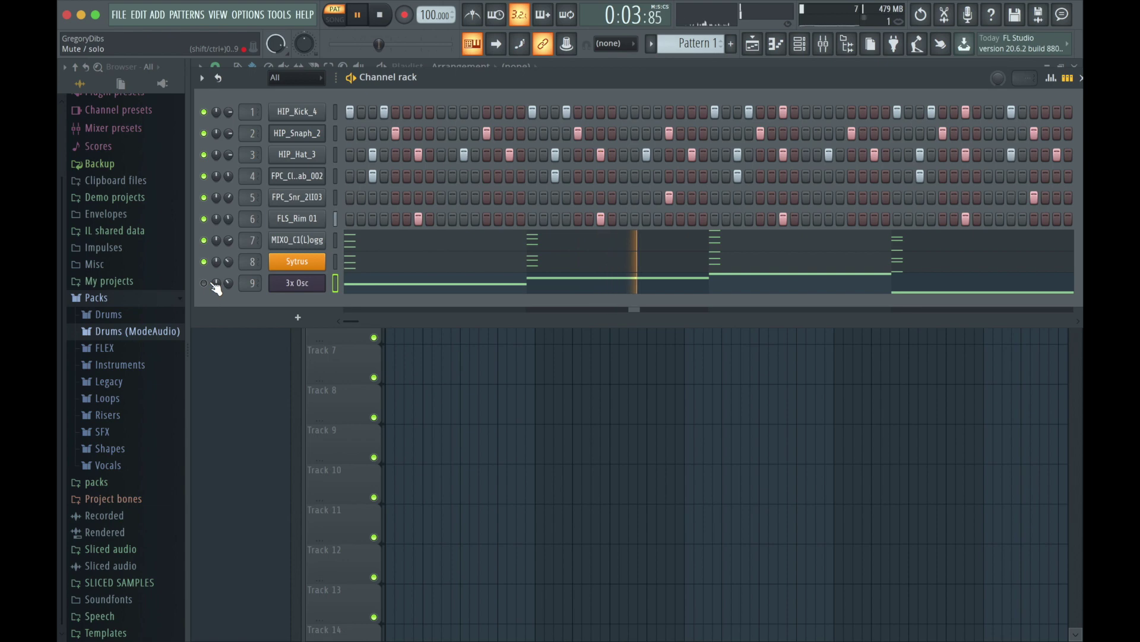
- In the 3x Osc piano roll, shorten bar 1's C3 to three steps and add a one-step C3 at step 4 and a six-step C3 at step 11
{"action": "right_click", "coordinate": [323, 280]}
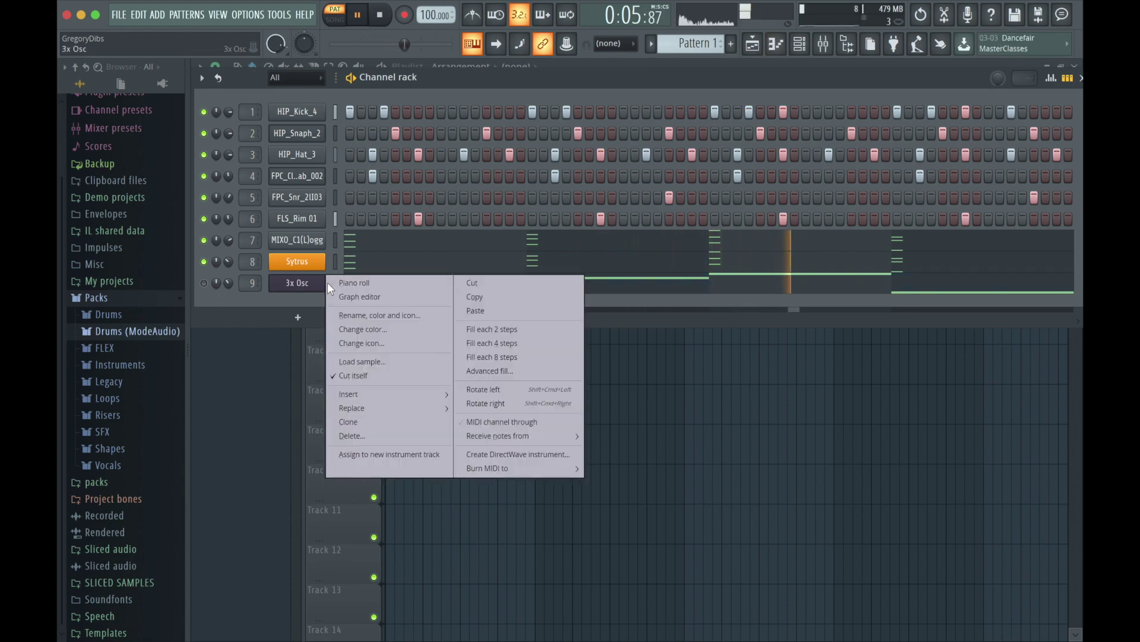
{"action": "left_click", "coordinate": [330, 283]}
{"action": "left_click_drag", "start_coordinate": [379, 353], "coordinate": [263, 355]}
{"action": "left_click", "coordinate": [272, 353]}
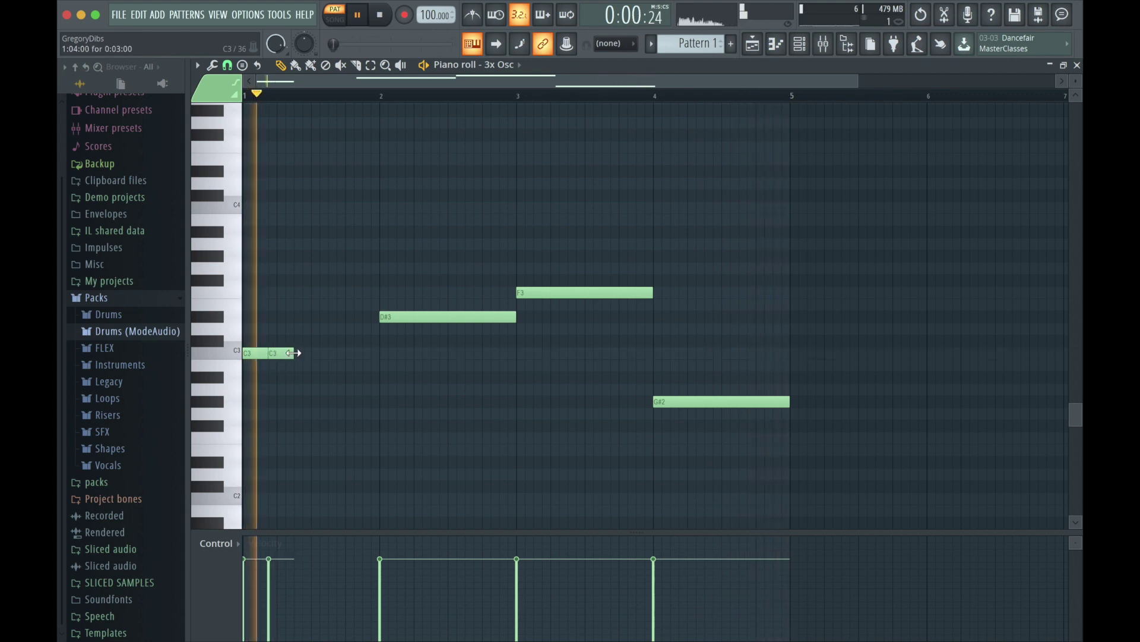
{"action": "mouse_move", "coordinate": [293, 353]}
{"action": "left_mouse_down"}
{"action": "mouse_move", "coordinate": [304, 354]}
{"action": "mouse_move", "coordinate": [277, 354]}
{"action": "left_mouse_up"}
{"action": "left_click", "coordinate": [328, 355]}
{"action": "left_click_drag", "start_coordinate": [335, 354], "coordinate": [380, 354]}
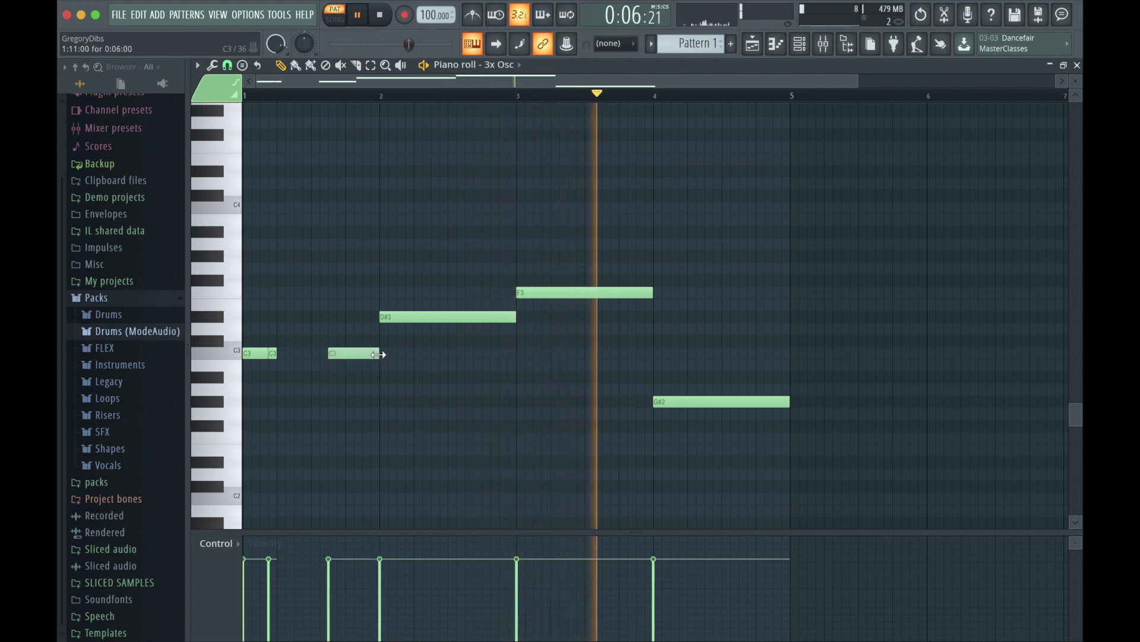
- Replace the bass notes in bars 2 to 4 with copies of bar 1's three-note rhythm on D#3, F3 and G#2
{"action": "left_click_drag", "start_coordinate": [756, 166], "coordinate": [408, 428]}
{"action": "key", "text": "Delete"}
{"action": "left_click_drag", "start_coordinate": [468, 300], "coordinate": [240, 405]}
{"action": "left_click", "coordinate": [281, 65]}
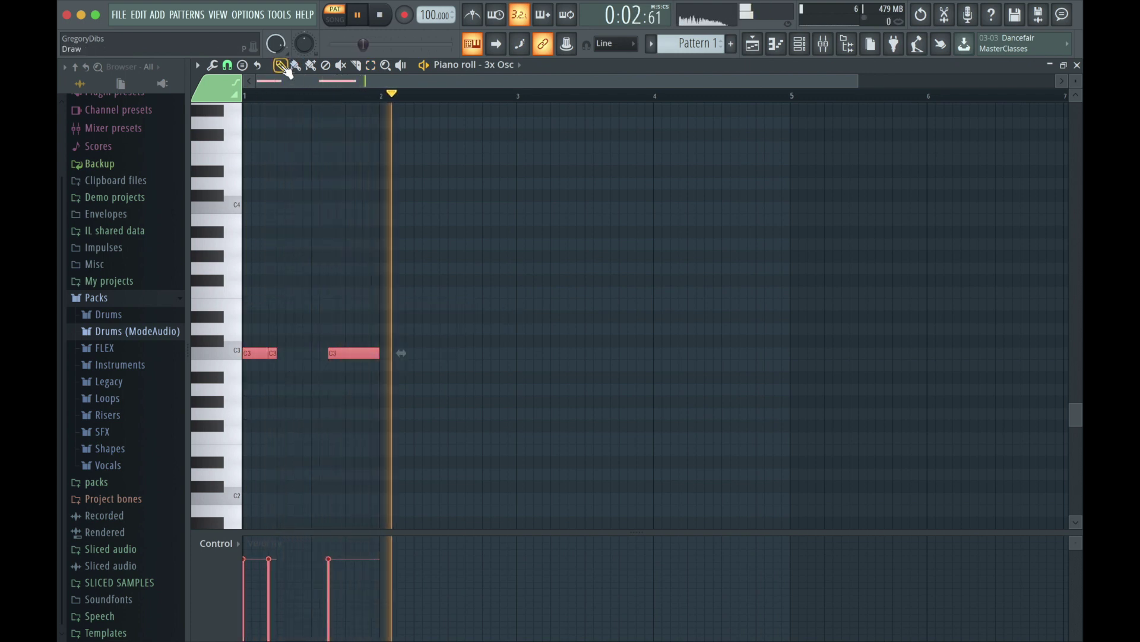
{"action": "left_click_drag", "start_coordinate": [254, 357], "coordinate": [670, 403]}
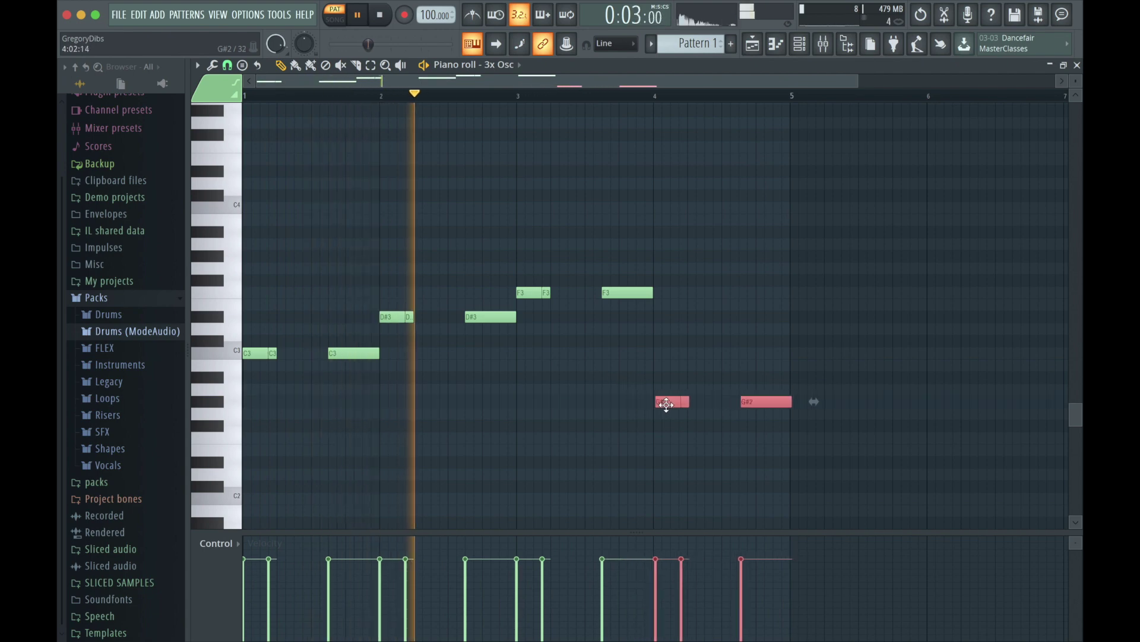
- In the channel rack, add HIP_Kick_4 hits on step 11 of bars 1, 2 and 3, and remove its step 7 hits in bars 3 and 4
{"action": "left_click", "coordinate": [776, 44]}
{"action": "double_click", "coordinate": [800, 44]}
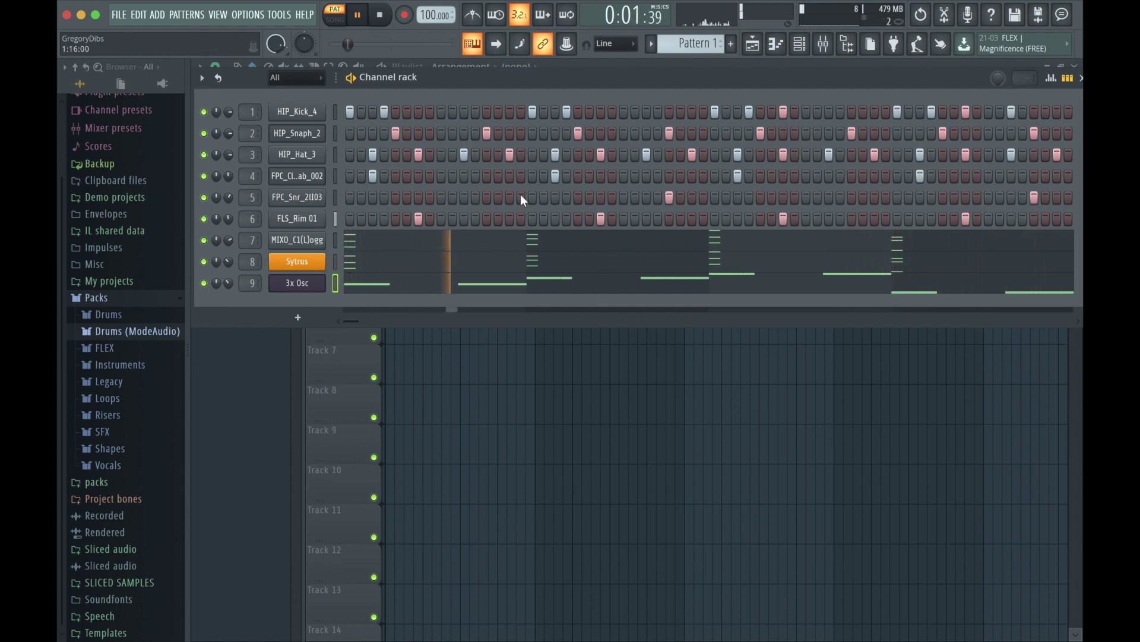
{"action": "left_click", "coordinate": [465, 112]}
{"action": "left_click", "coordinate": [647, 111]}
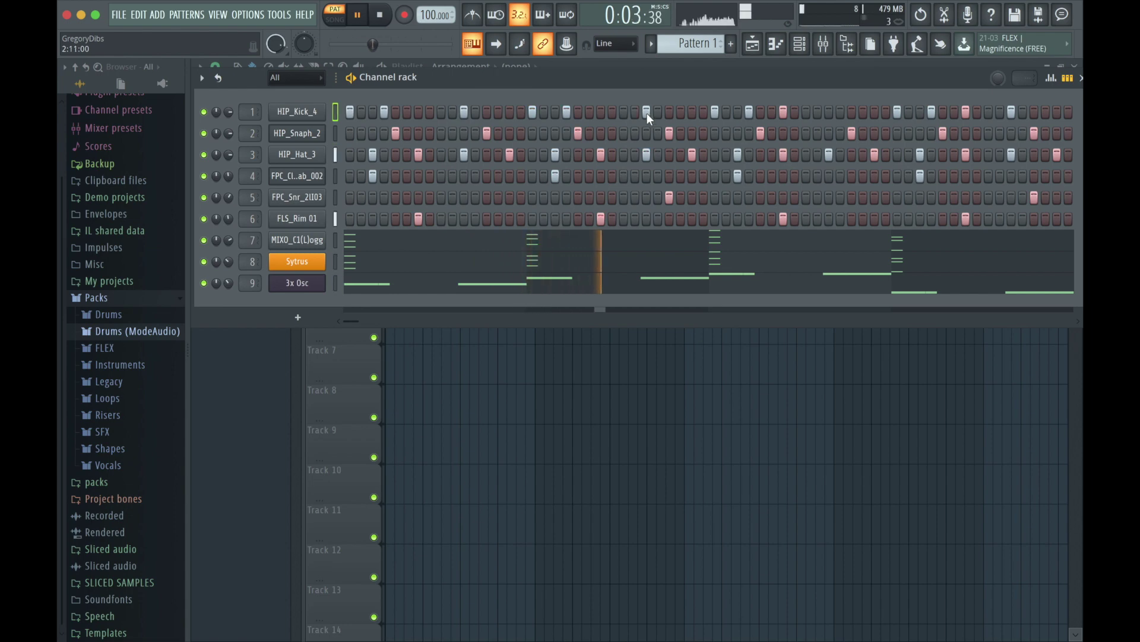
{"action": "left_click", "coordinate": [829, 113]}
{"action": "left_click", "coordinate": [784, 112]}
{"action": "left_click", "coordinate": [966, 111]}
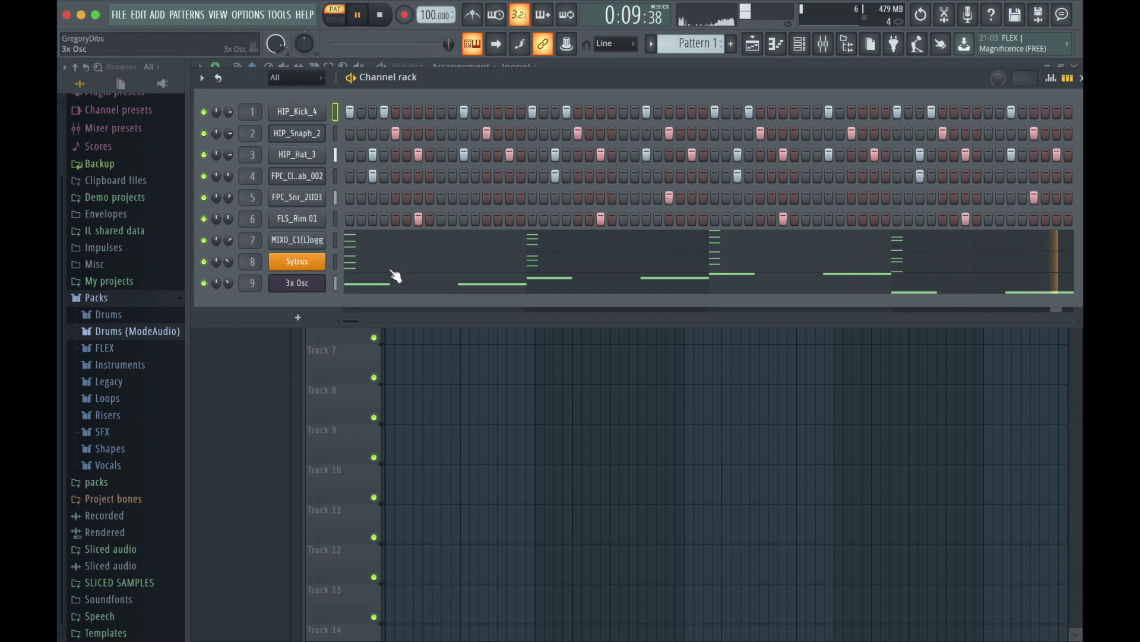
- Add Fruity Multiband Compressor with the General purpose preset to slot 5 of the Kick mixer track, and raise its fader to 80% during playback
{"action": "left_click", "coordinate": [830, 42]}
{"action": "key", "text": "space"}
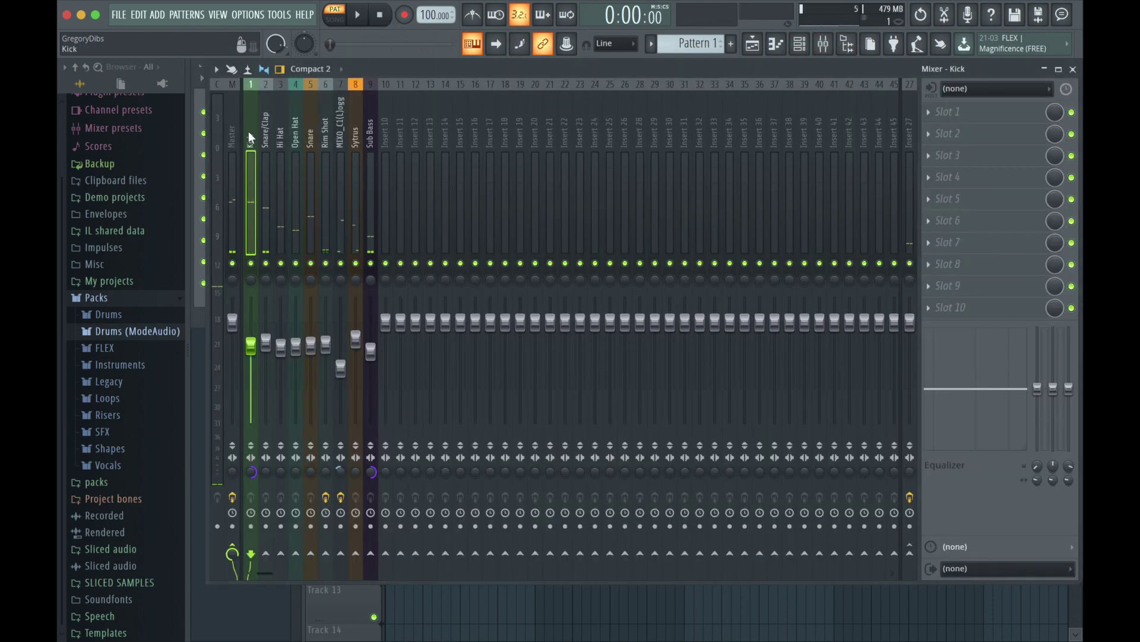
{"action": "left_click", "coordinate": [928, 198]}
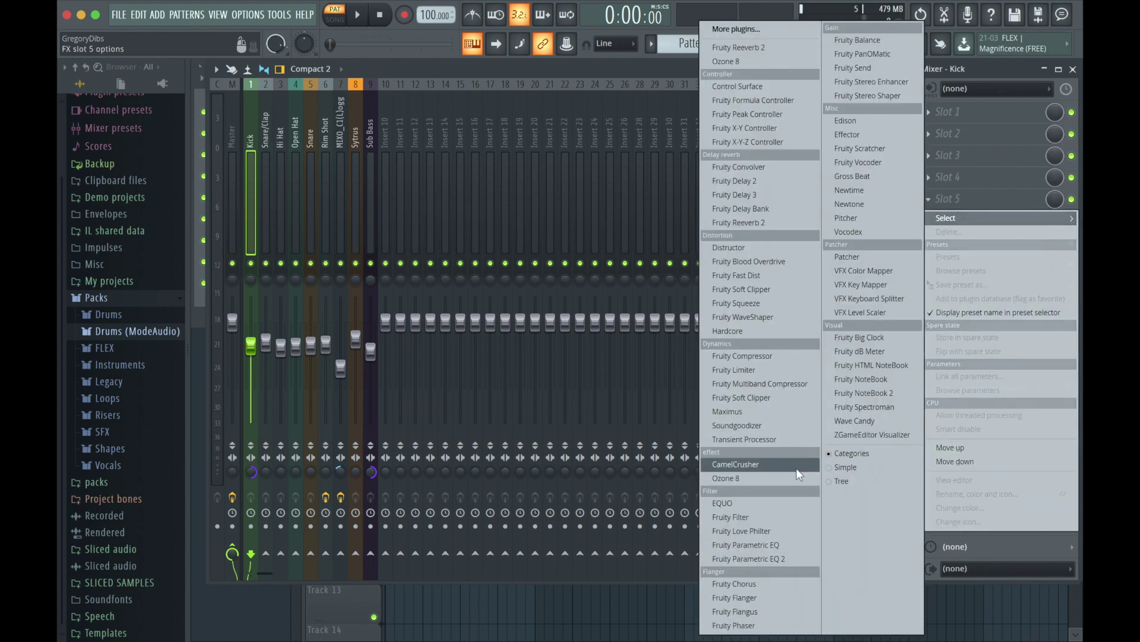
{"action": "left_click", "coordinate": [785, 384]}
{"action": "left_click", "coordinate": [202, 100]}
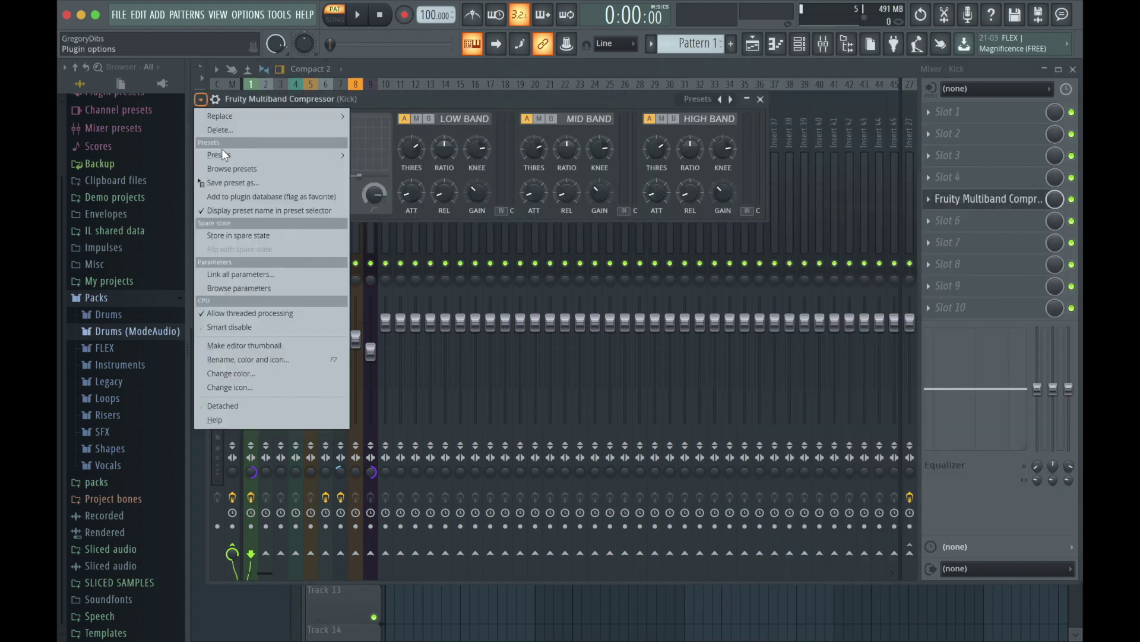
{"action": "mouse_move", "coordinate": [233, 154]}
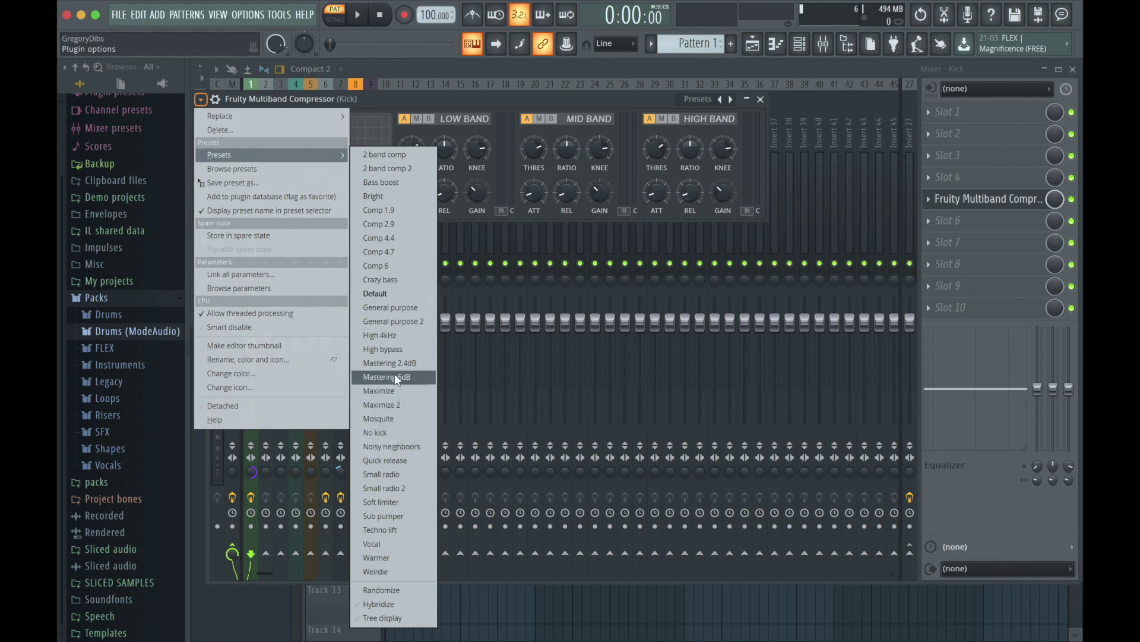
{"action": "left_click", "coordinate": [416, 311]}
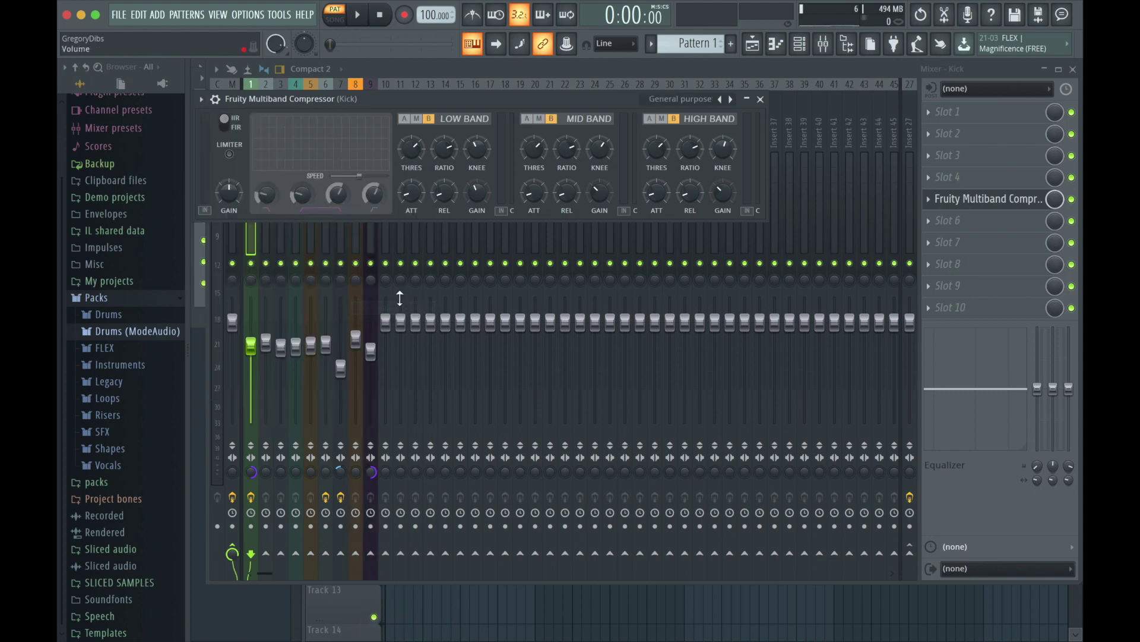
{"action": "left_click", "coordinate": [760, 100]}
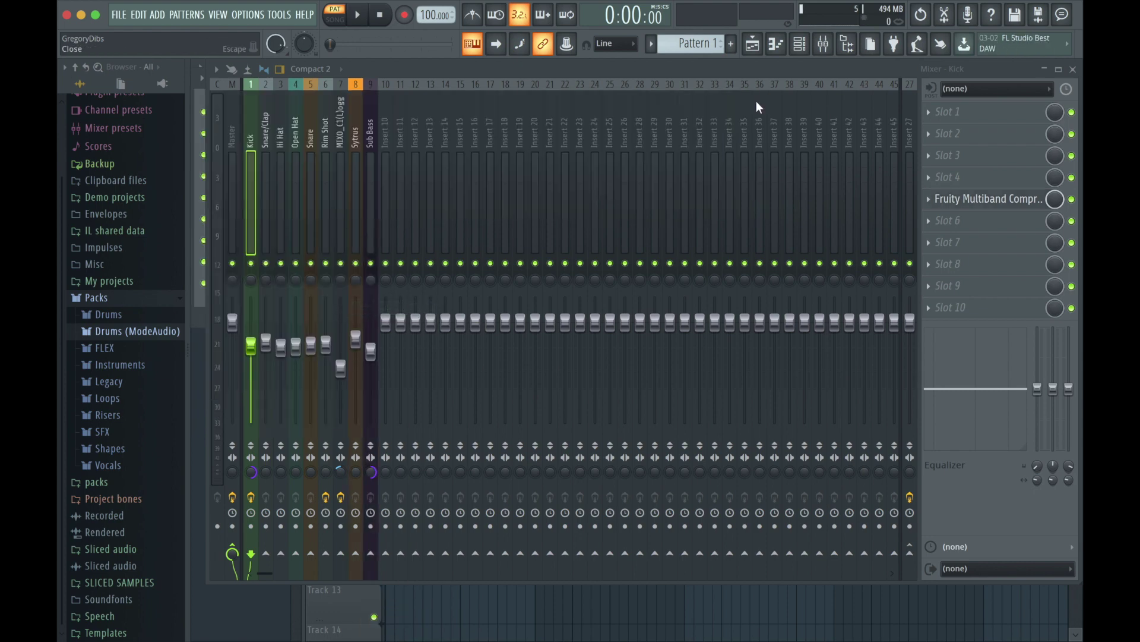
{"action": "left_click", "coordinate": [358, 16]}
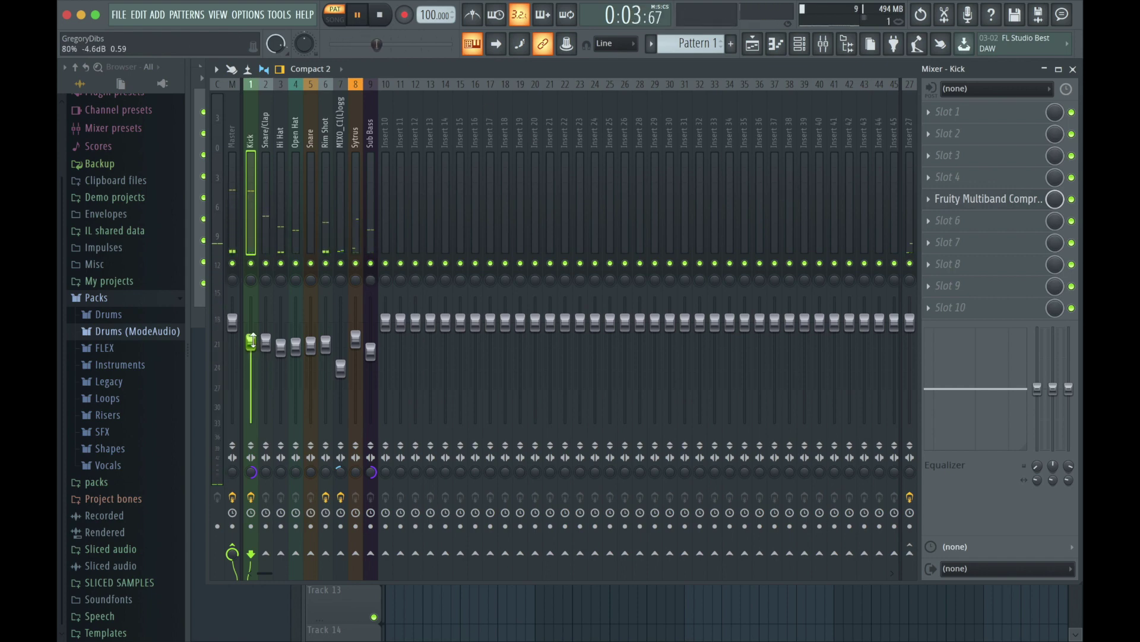
- Add Fruity Multiband Compressor with the General purpose preset to slot 5 of the Sub Bass mixer track
{"action": "left_click", "coordinate": [372, 133]}
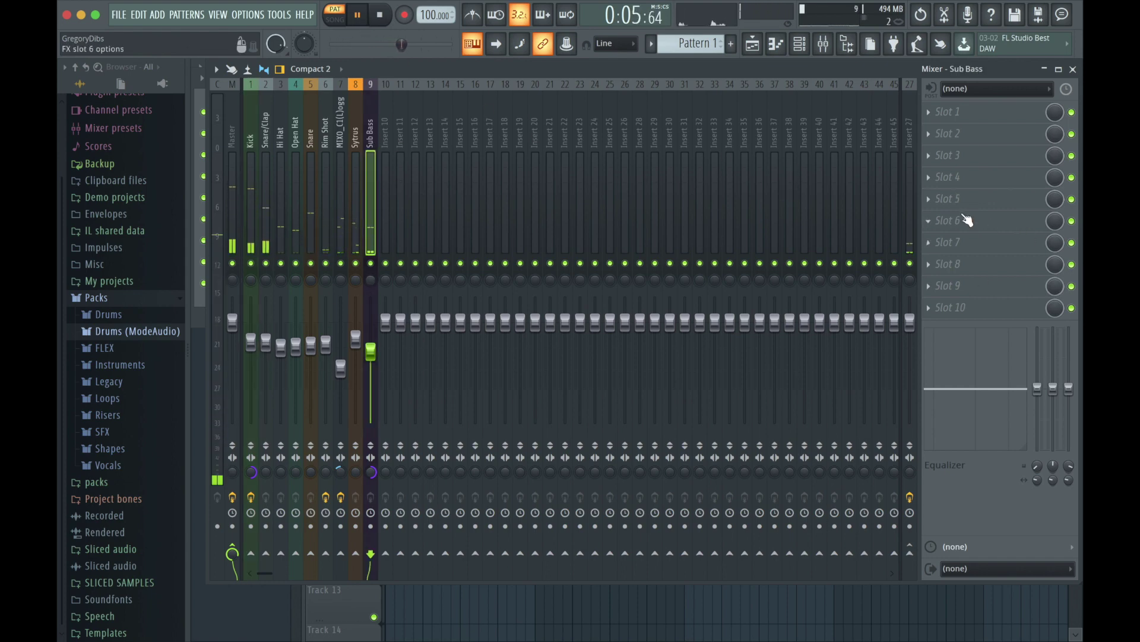
{"action": "left_click", "coordinate": [949, 201]}
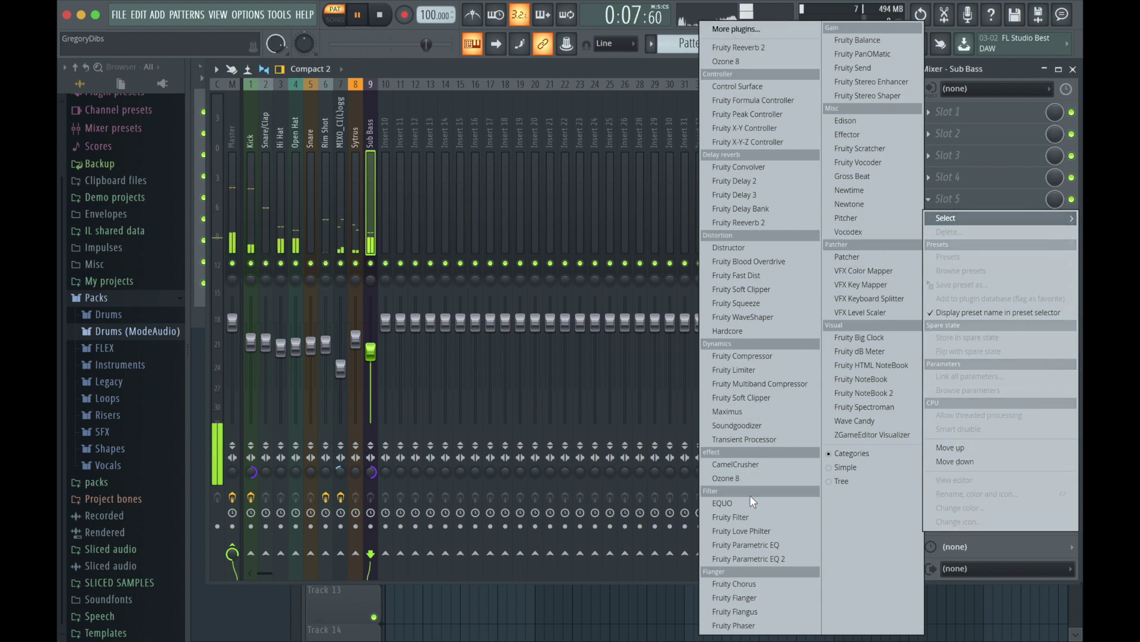
{"action": "left_click", "coordinate": [779, 386]}
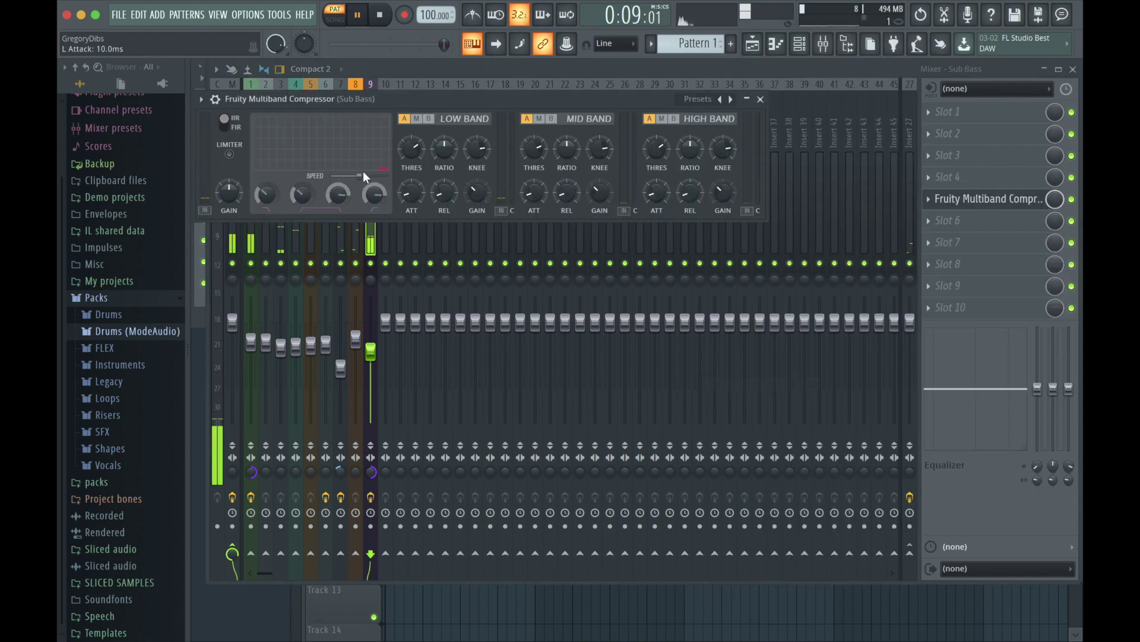
{"action": "left_click", "coordinate": [215, 99]}
{"action": "mouse_move", "coordinate": [219, 154]}
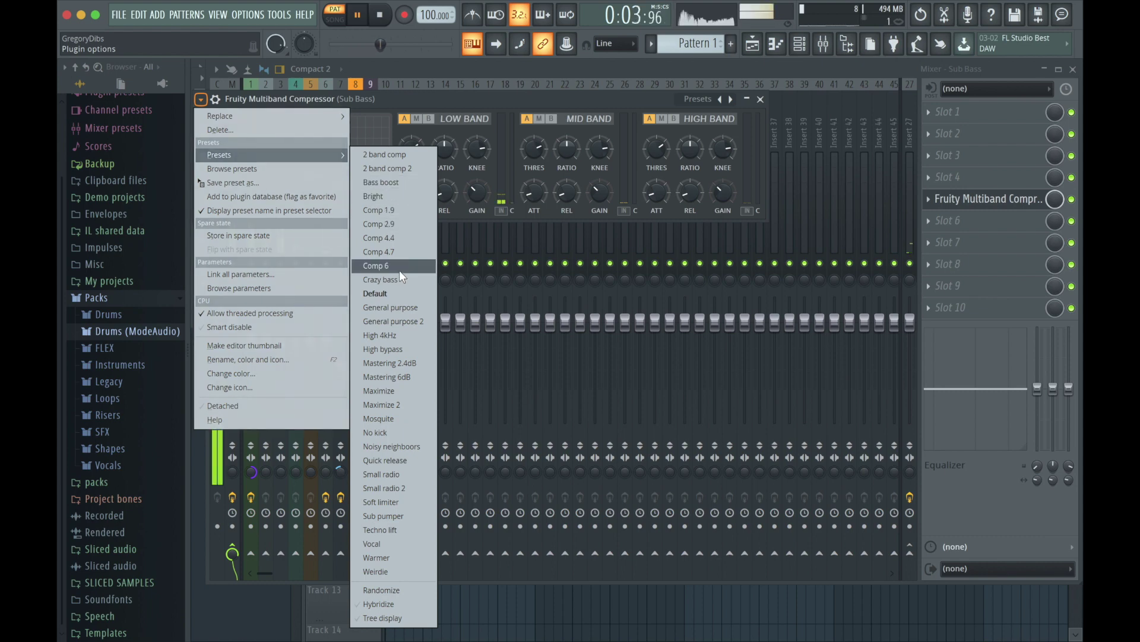
{"action": "left_click", "coordinate": [403, 321]}
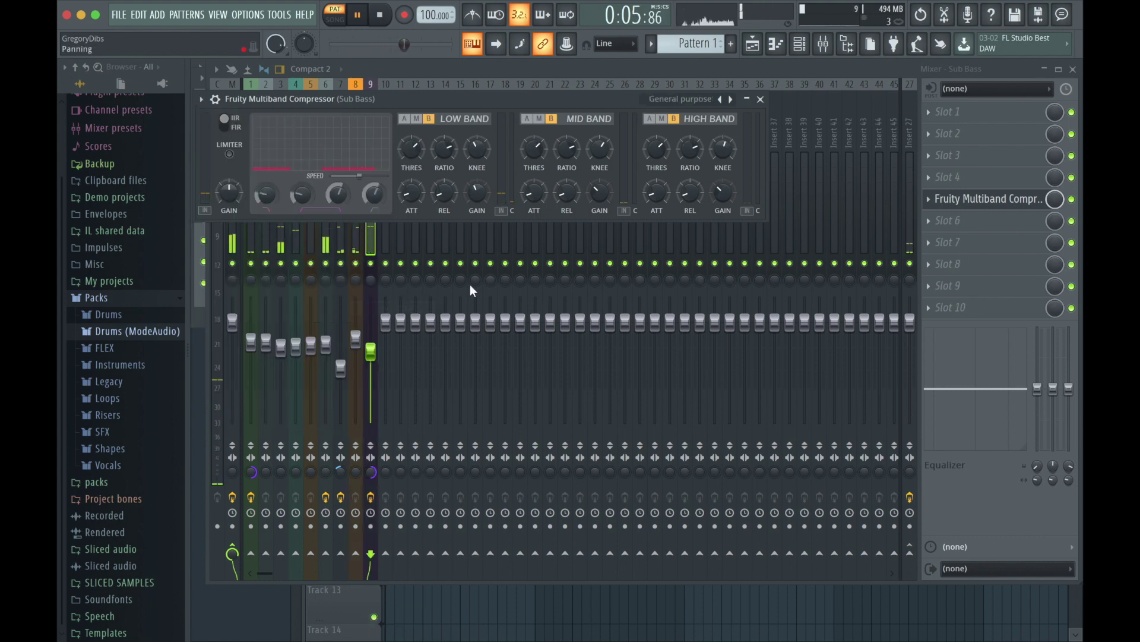
{"action": "left_click", "coordinate": [760, 99]}
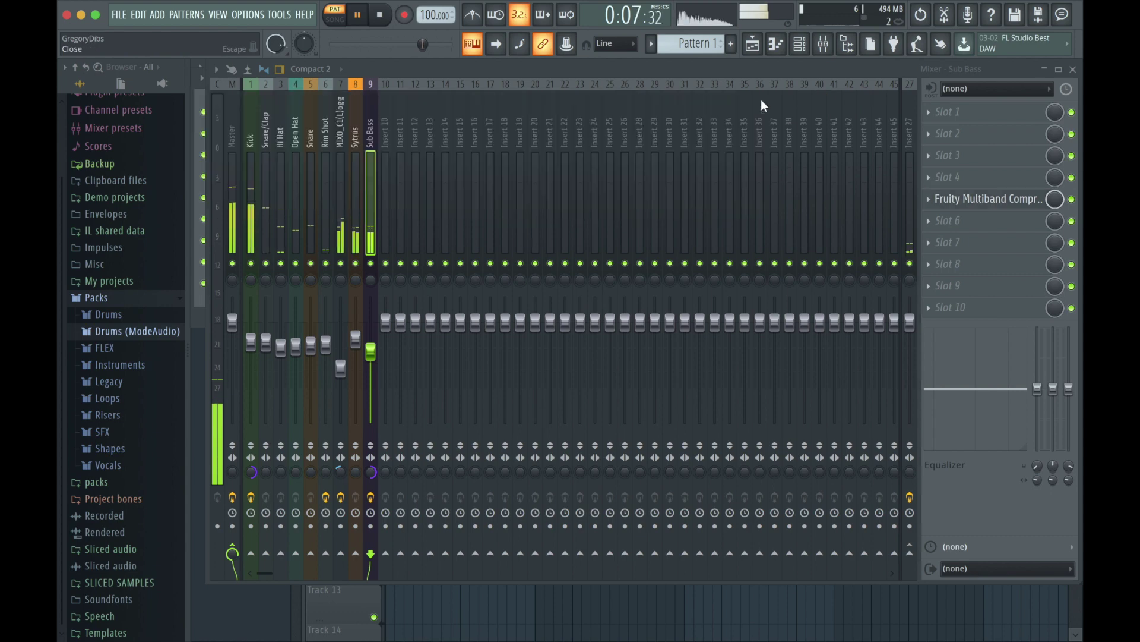
- Add Fruity Fast Dist with the Default preset to slot 4 of the Sub Bass track, and lower its fader to about 51%
{"action": "left_click", "coordinate": [925, 192]}
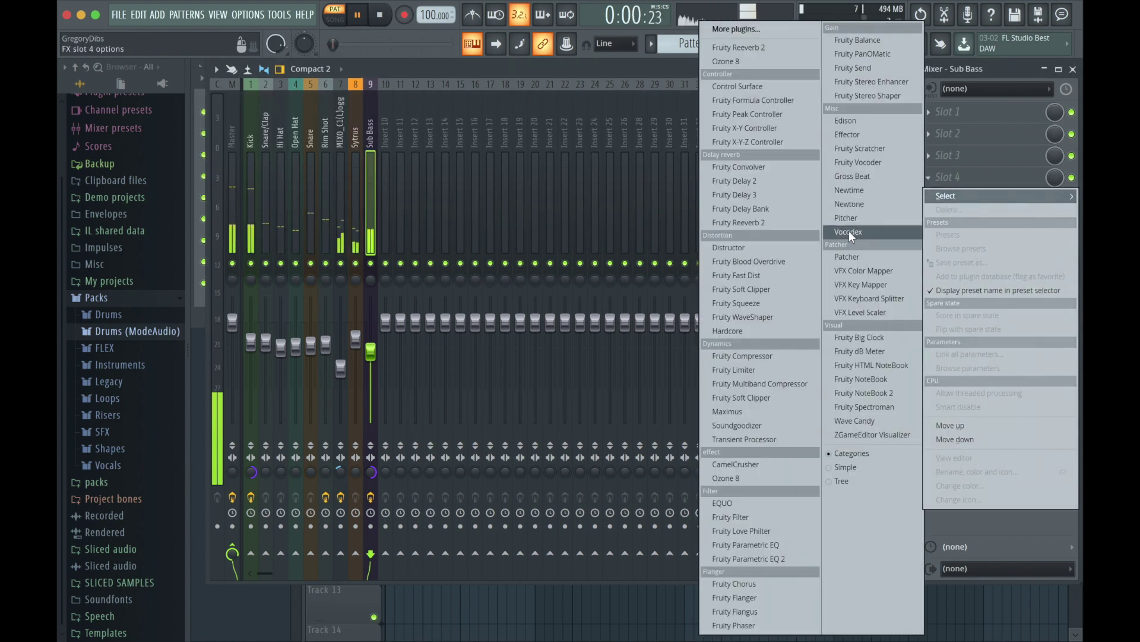
{"action": "left_click", "coordinate": [786, 273]}
{"action": "left_click", "coordinate": [331, 229]}
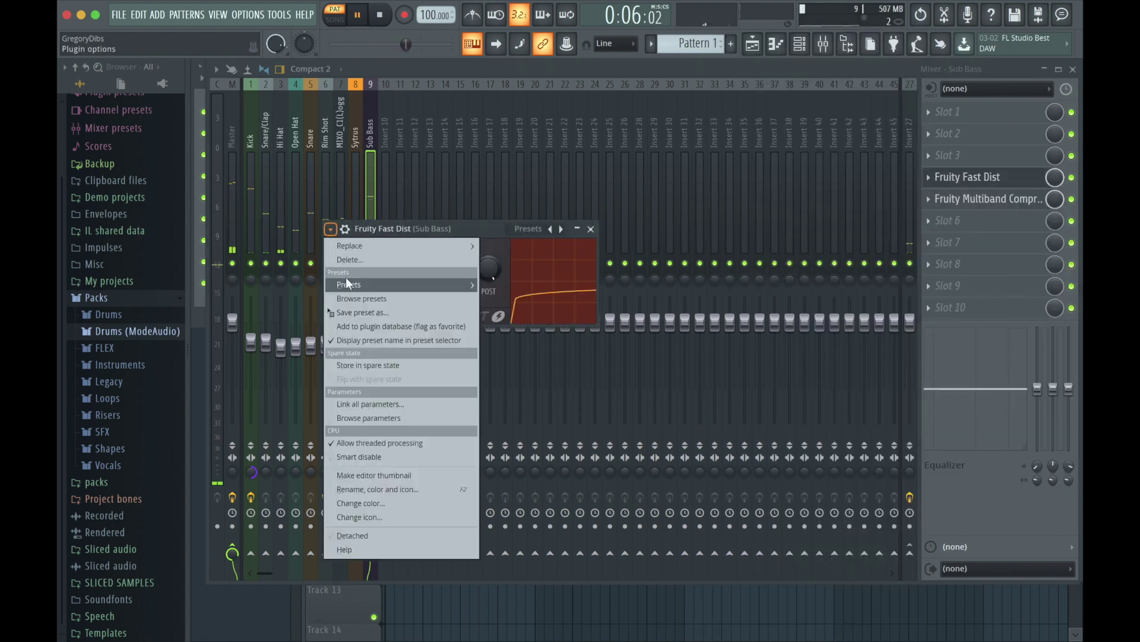
{"action": "mouse_move", "coordinate": [357, 285]}
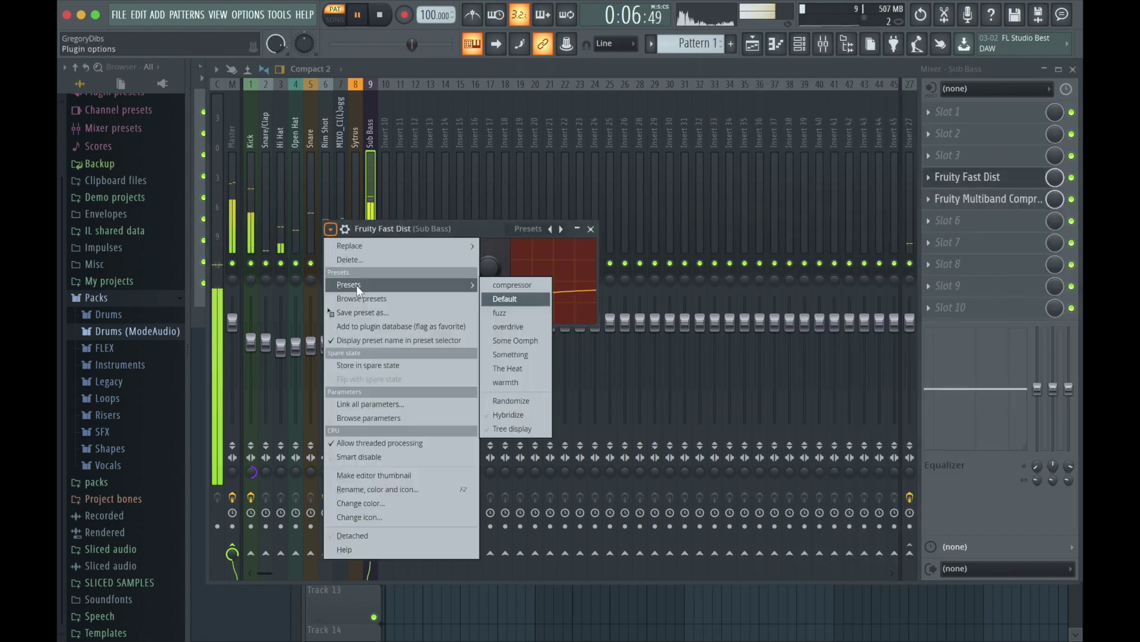
{"action": "left_click", "coordinate": [517, 299]}
{"action": "left_click", "coordinate": [591, 230]}
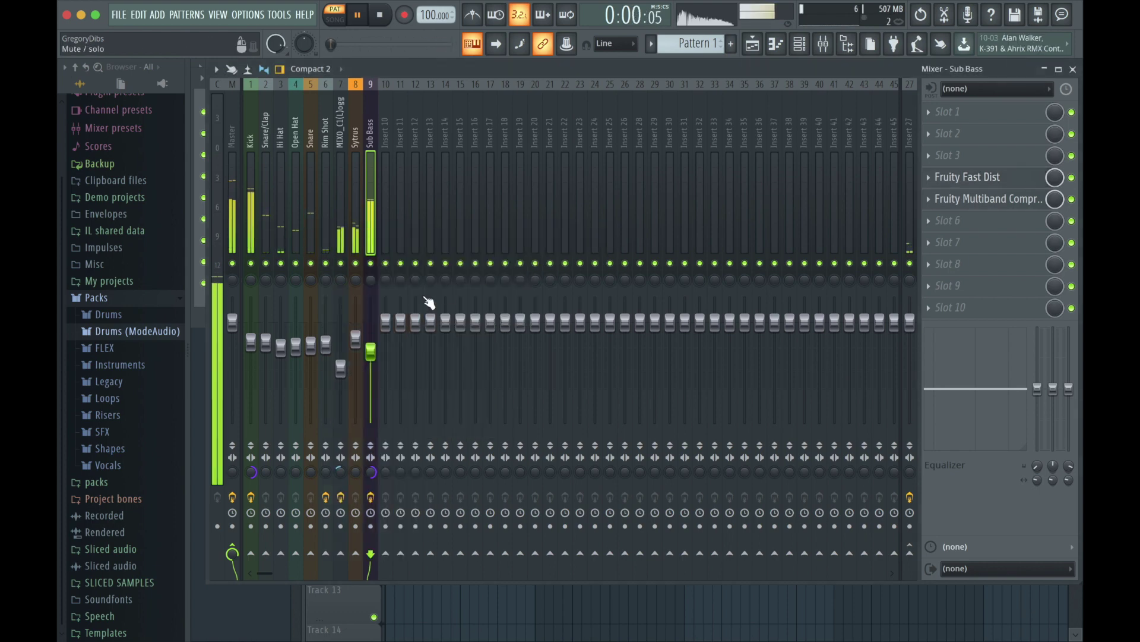
{"action": "left_click_drag", "start_coordinate": [371, 352], "coordinate": [370, 369]}
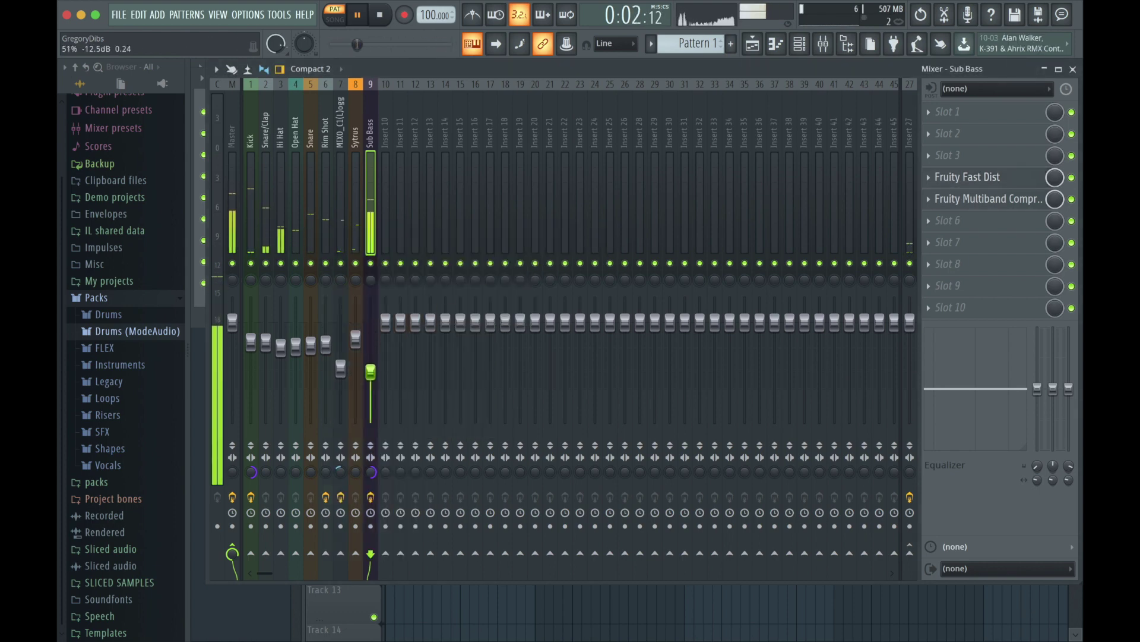
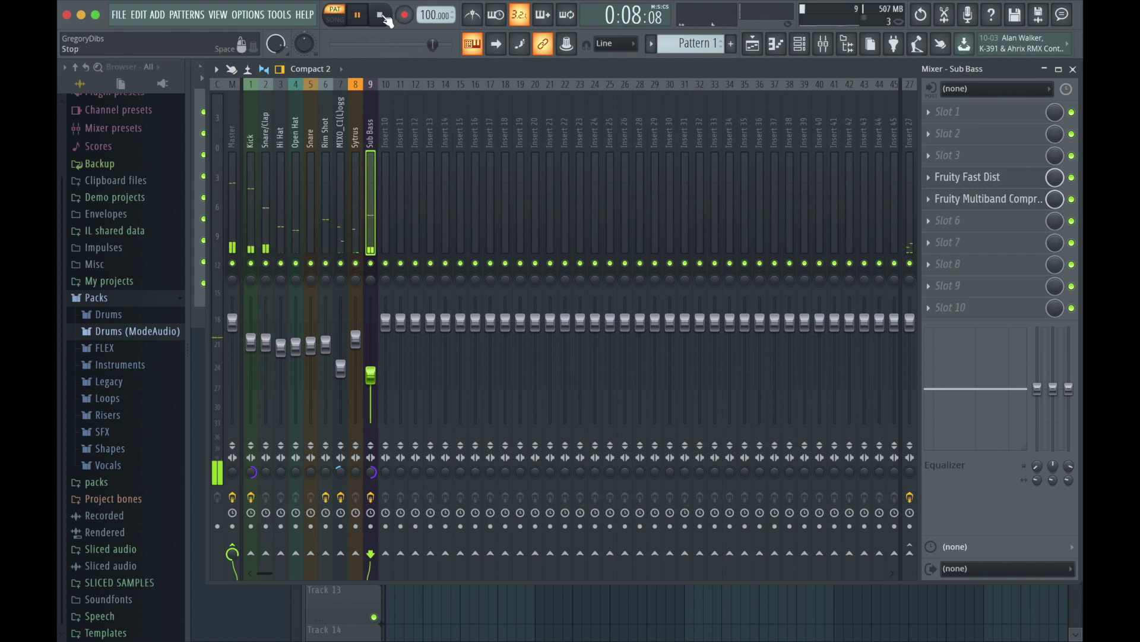
- Sidechain the Kick mixer track to the Sub Bass track
{"action": "left_click", "coordinate": [248, 128]}
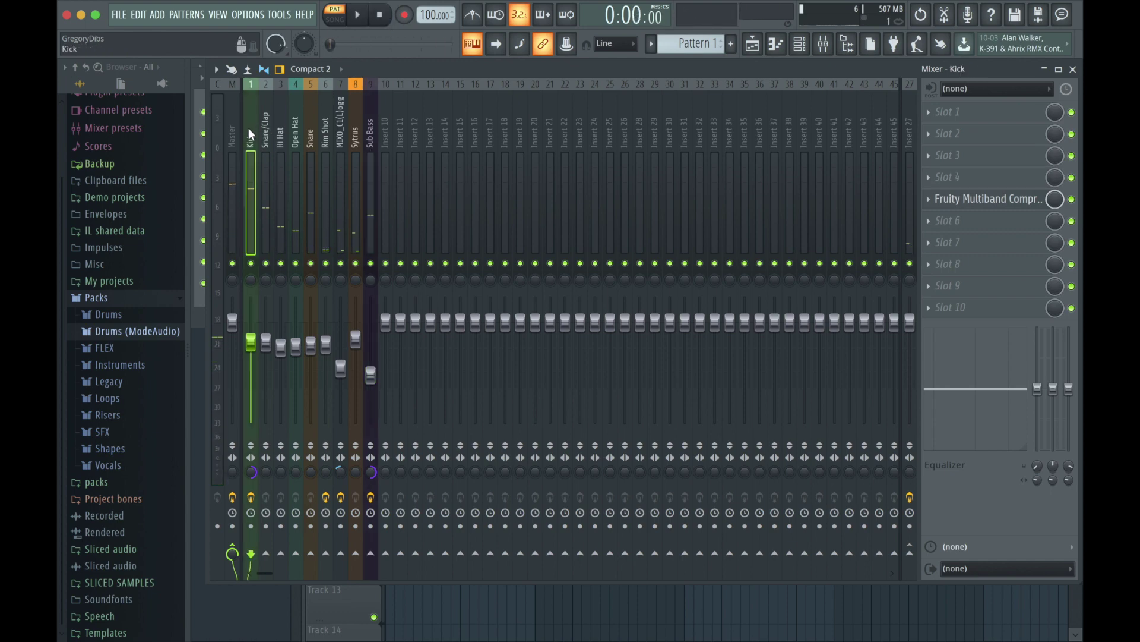
{"action": "right_click", "coordinate": [371, 553]}
{"action": "left_click", "coordinate": [425, 604]}
- Add Fruity Limiter to Sub Bass slot 7 in COMP mode with ratio and knee raised, threshold lowered and sidechain 1, and play the pattern
{"action": "left_click", "coordinate": [370, 120]}
{"action": "left_click", "coordinate": [939, 240]}
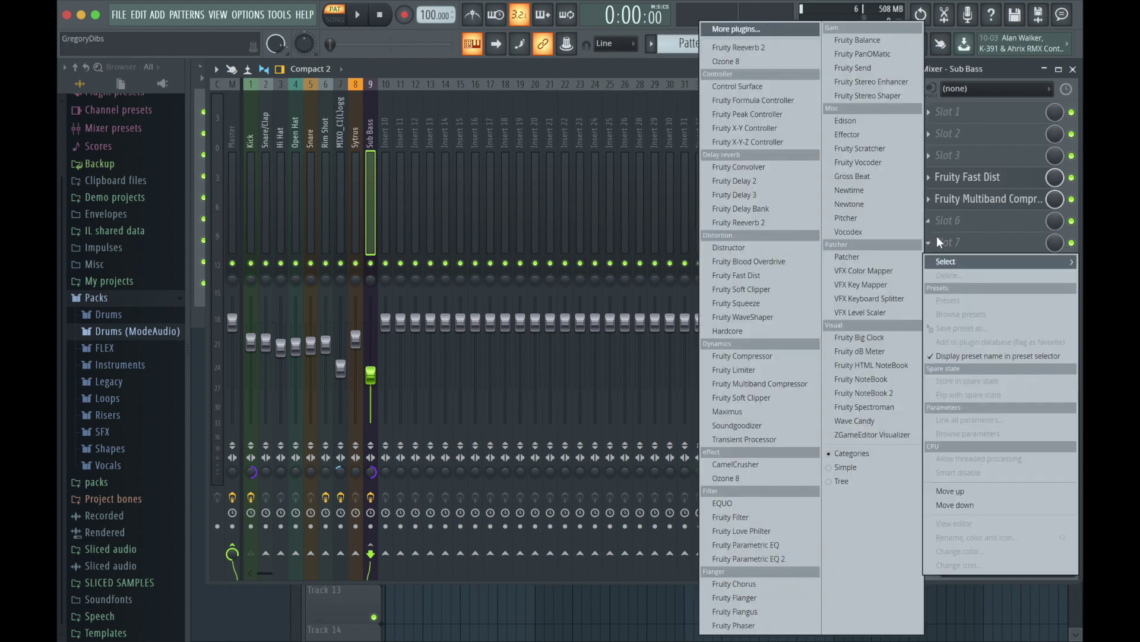
{"action": "left_click", "coordinate": [771, 370]}
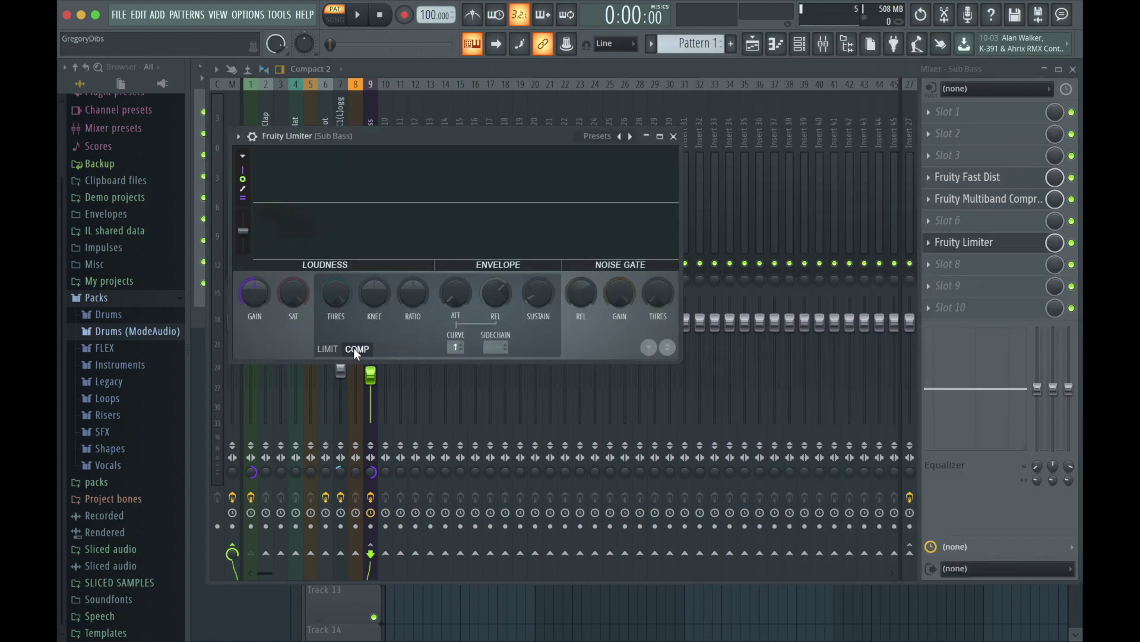
{"action": "left_click_drag", "start_coordinate": [413, 293], "coordinate": [413, 255]}
{"action": "left_click_drag", "start_coordinate": [375, 292], "coordinate": [375, 256]}
{"action": "left_click_drag", "start_coordinate": [337, 292], "coordinate": [335, 330]}
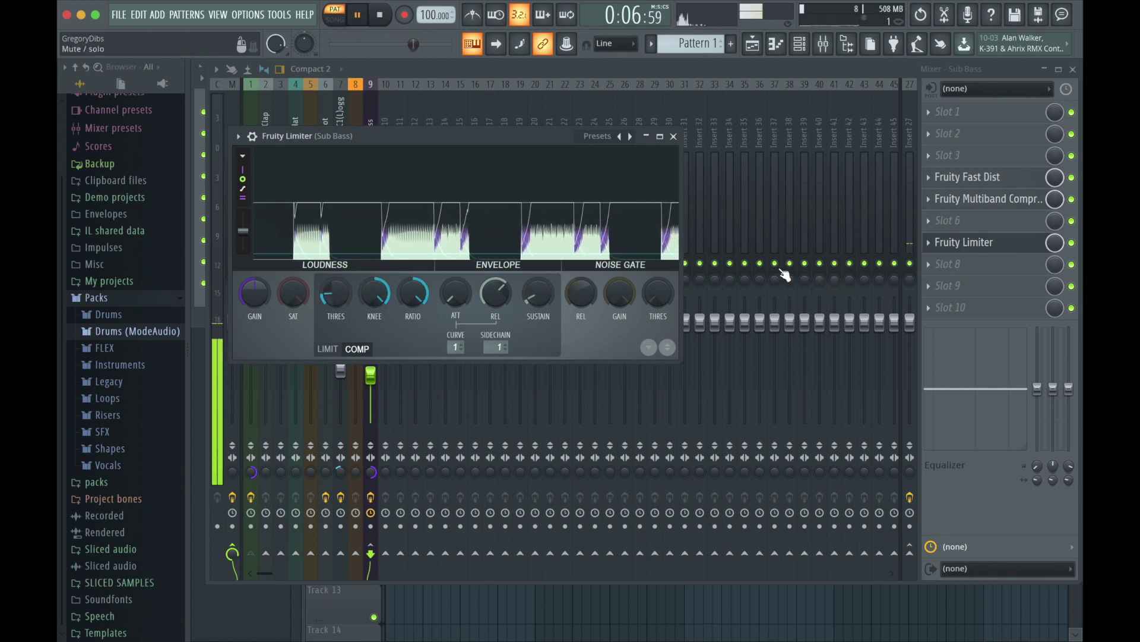
{"action": "left_click", "coordinate": [379, 18]}
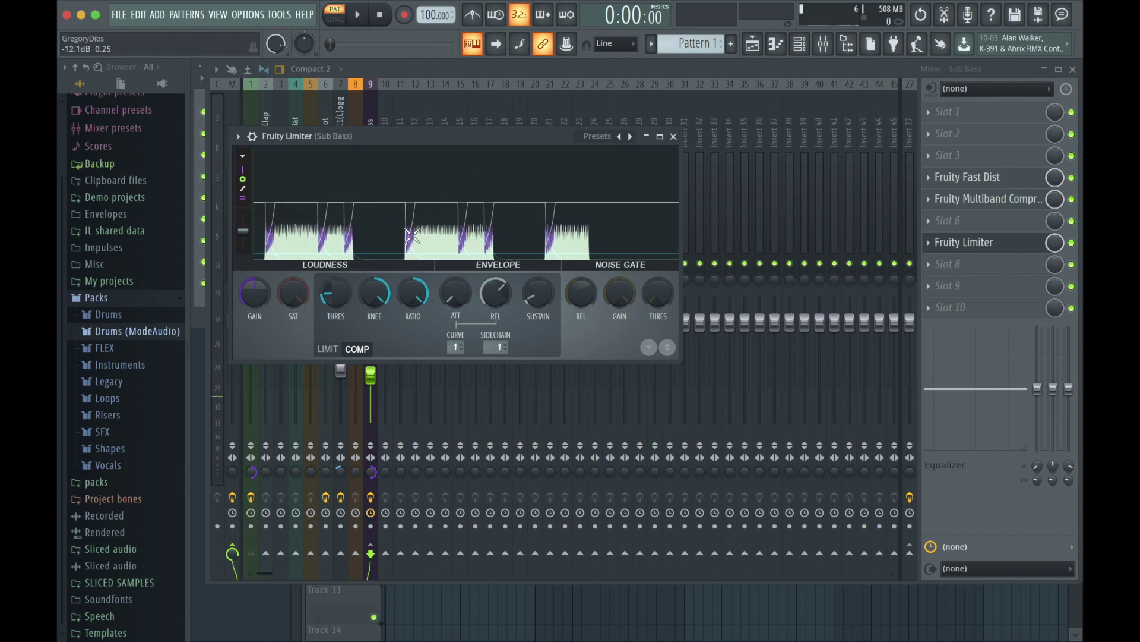
{"action": "left_click", "coordinate": [674, 136]}
{"action": "left_click", "coordinate": [252, 125]}
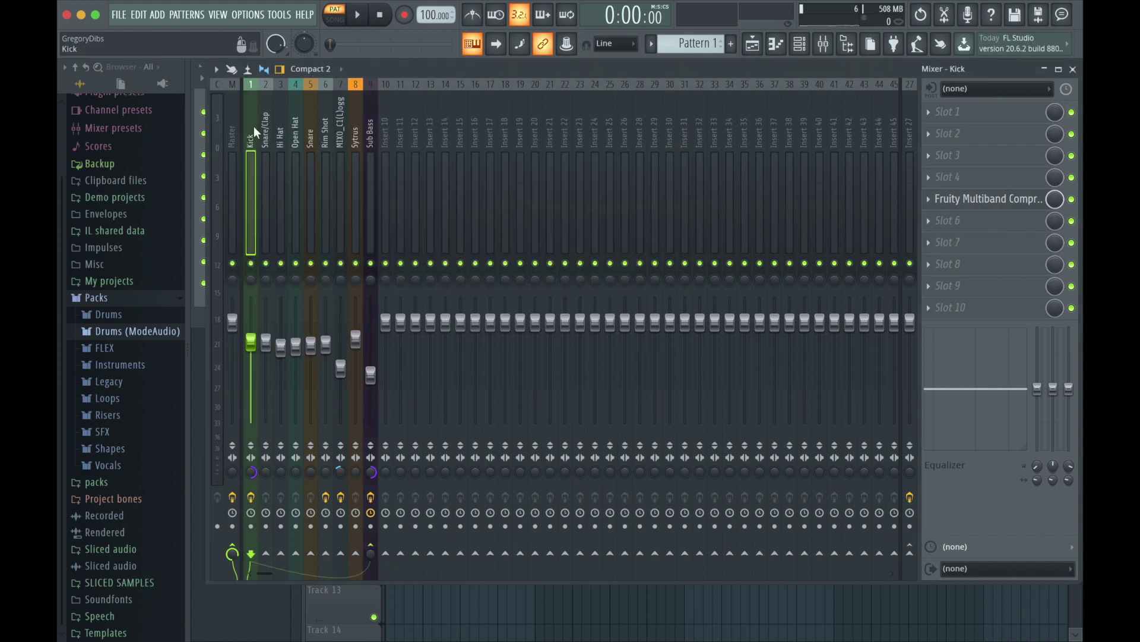
{"action": "left_click", "coordinate": [371, 124]}
{"action": "left_click", "coordinate": [927, 158]}
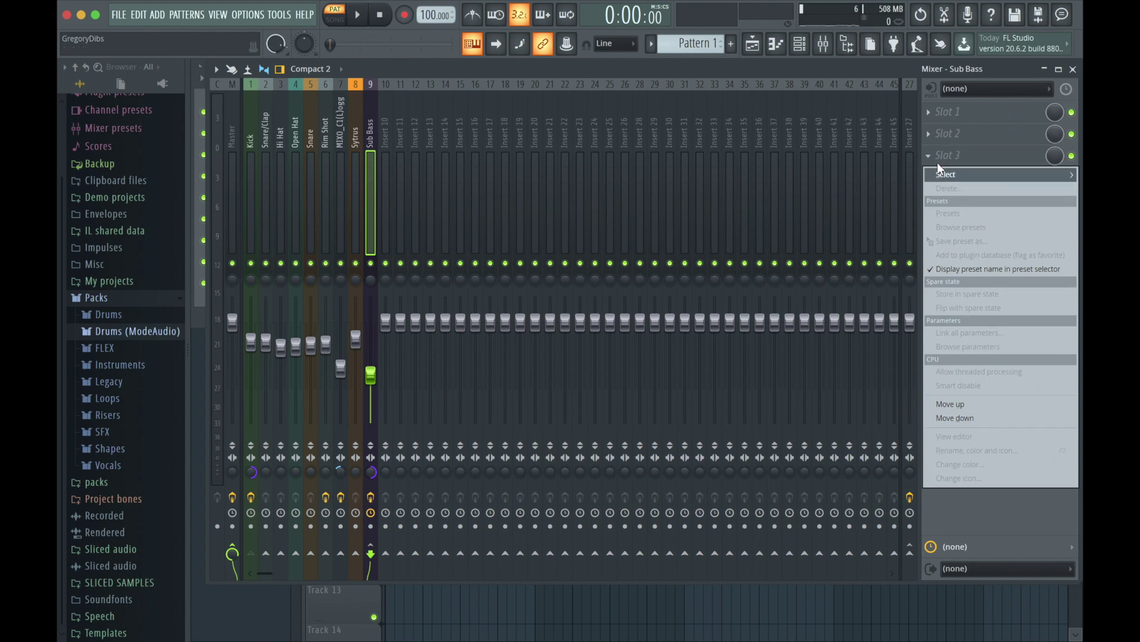
{"action": "mouse_move", "coordinate": [939, 170]}
{"action": "left_click", "coordinate": [846, 125]}
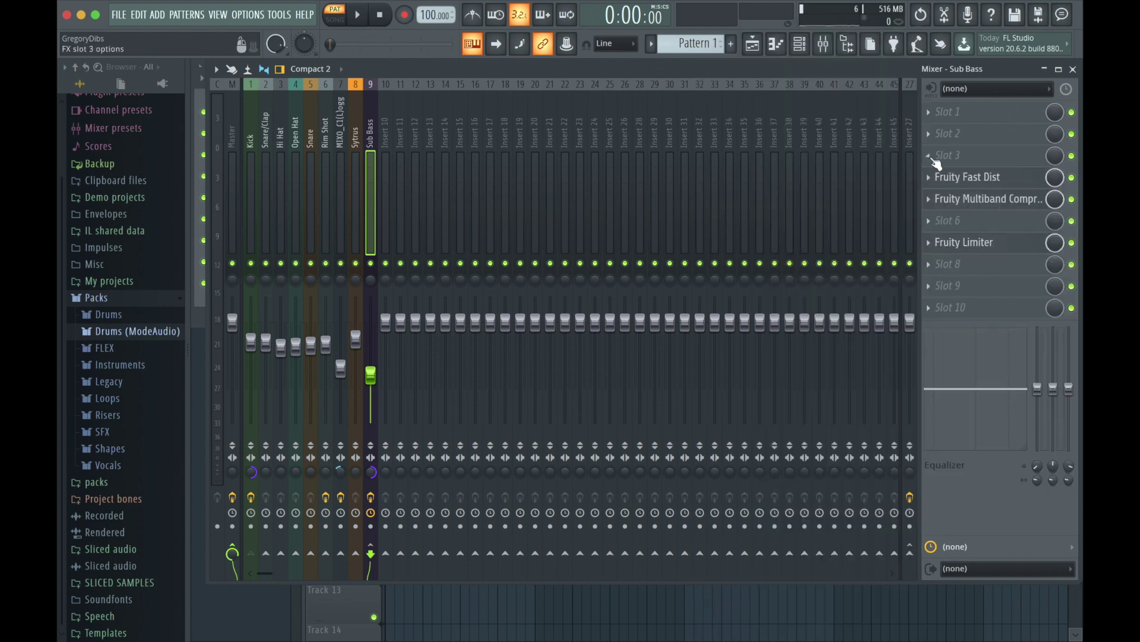
- Add Fruity Parametric EQ 2 to Sub Bass slot 3 and, during playback, pull band 7's high shelf down to cut from about 690 Hz
{"action": "left_click", "coordinate": [936, 158]}
{"action": "left_click", "coordinate": [780, 558]}
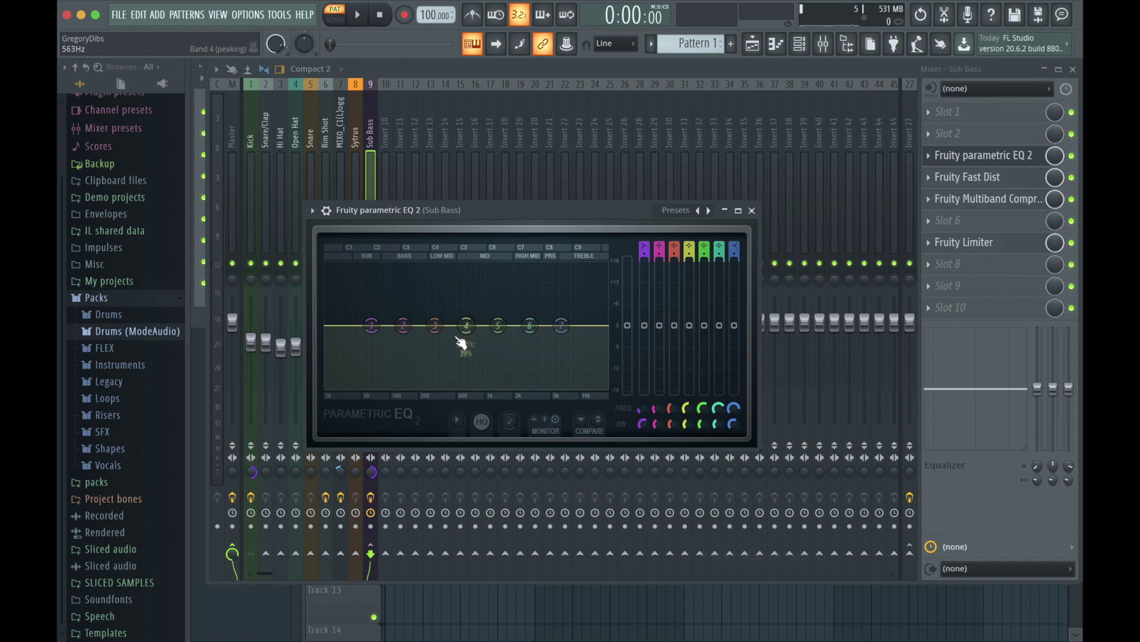
{"action": "left_click", "coordinate": [360, 17]}
{"action": "left_click_drag", "start_coordinate": [561, 325], "coordinate": [473, 379]}
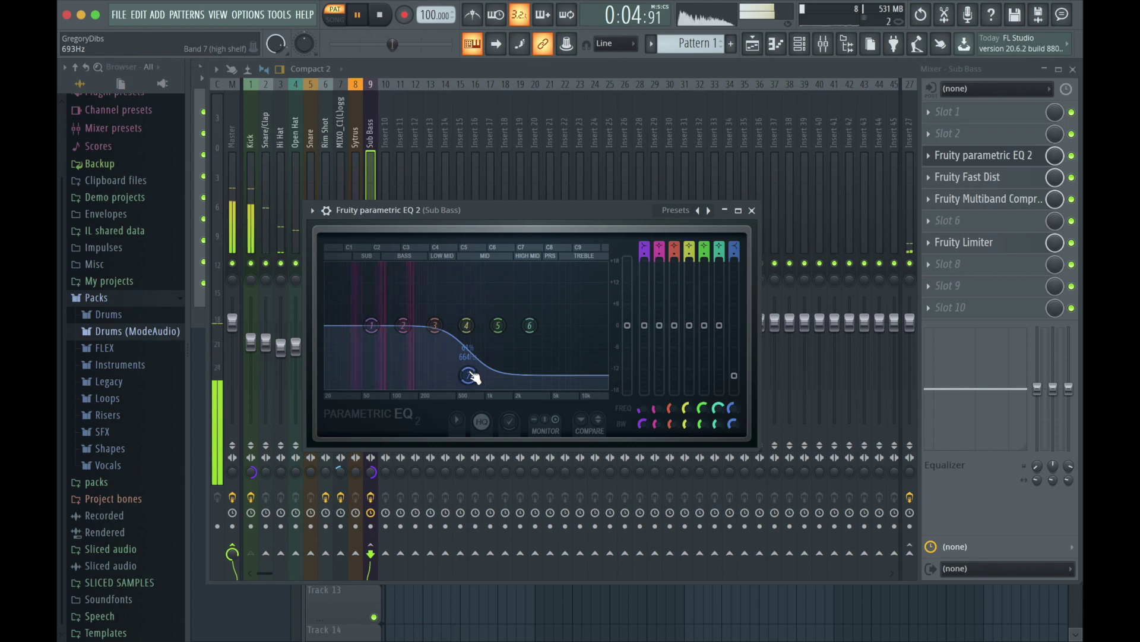
{"action": "left_click", "coordinate": [752, 210]}
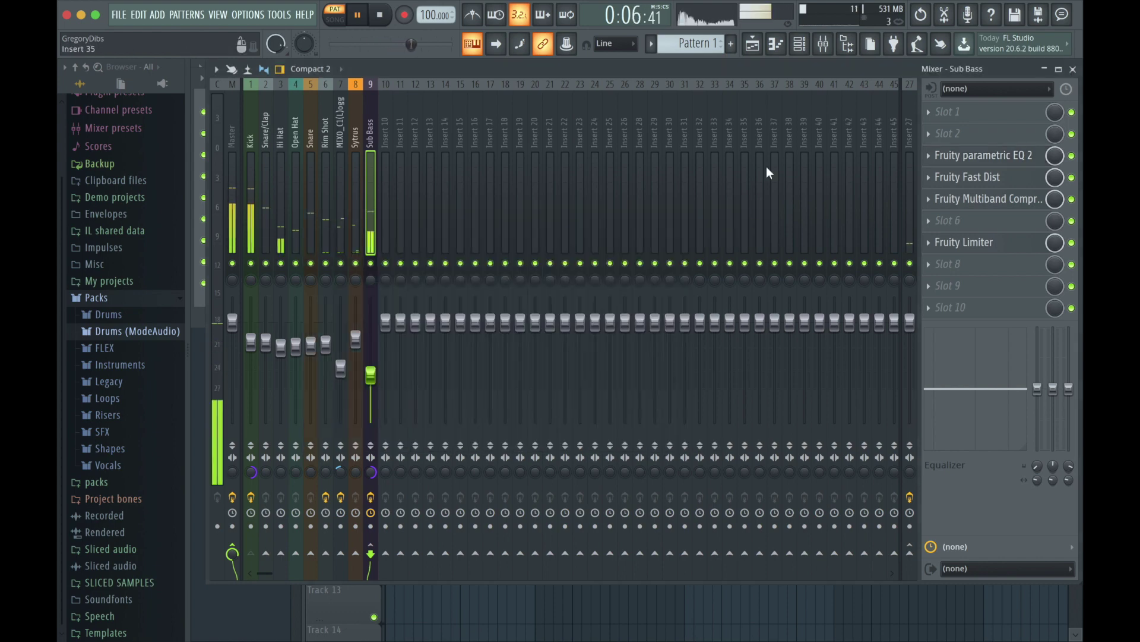
- Transpose all the chord notes in the Sytrus piano roll up one octave
{"action": "left_click", "coordinate": [802, 47]}
{"action": "right_click", "coordinate": [298, 262]}
{"action": "left_click", "coordinate": [355, 262]}
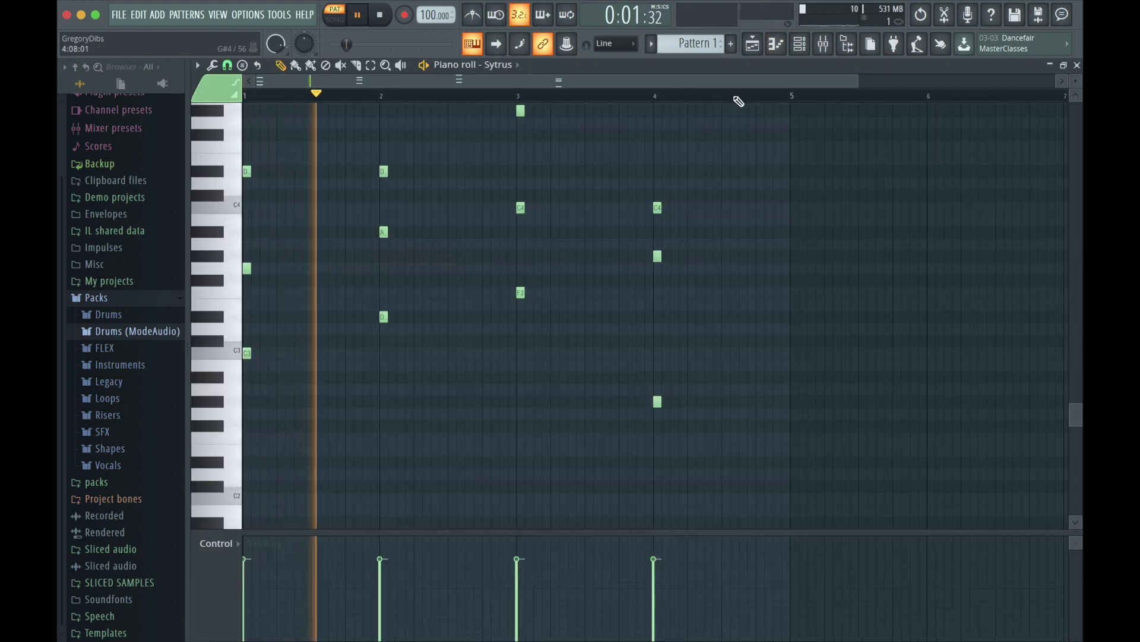
{"action": "left_click", "coordinate": [231, 355]}
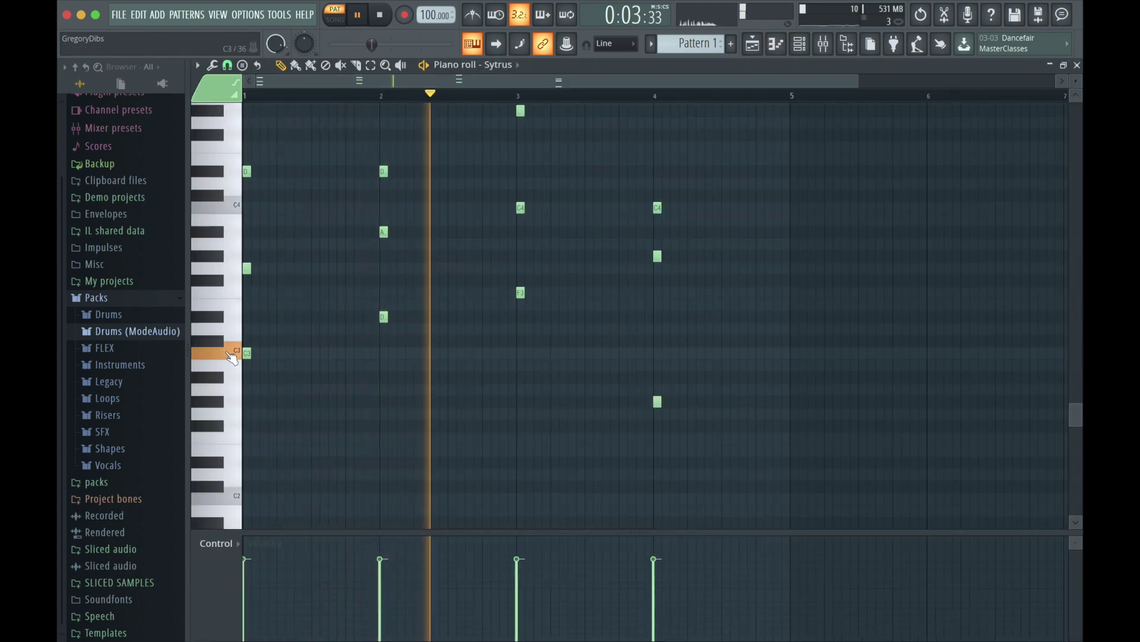
{"action": "key", "text": "ctrl+a"}
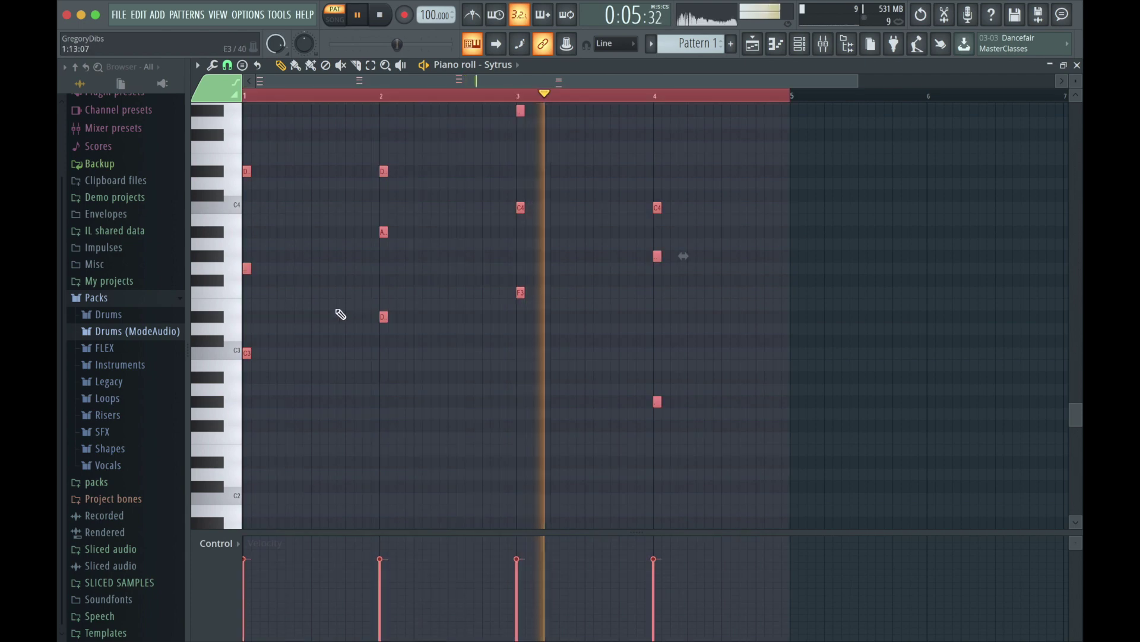
{"action": "left_click_drag", "start_coordinate": [247, 354], "coordinate": [181, 210]}
{"action": "scroll", "coordinate": [288, 255], "scroll_direction": "up", "scroll_amount": 4}
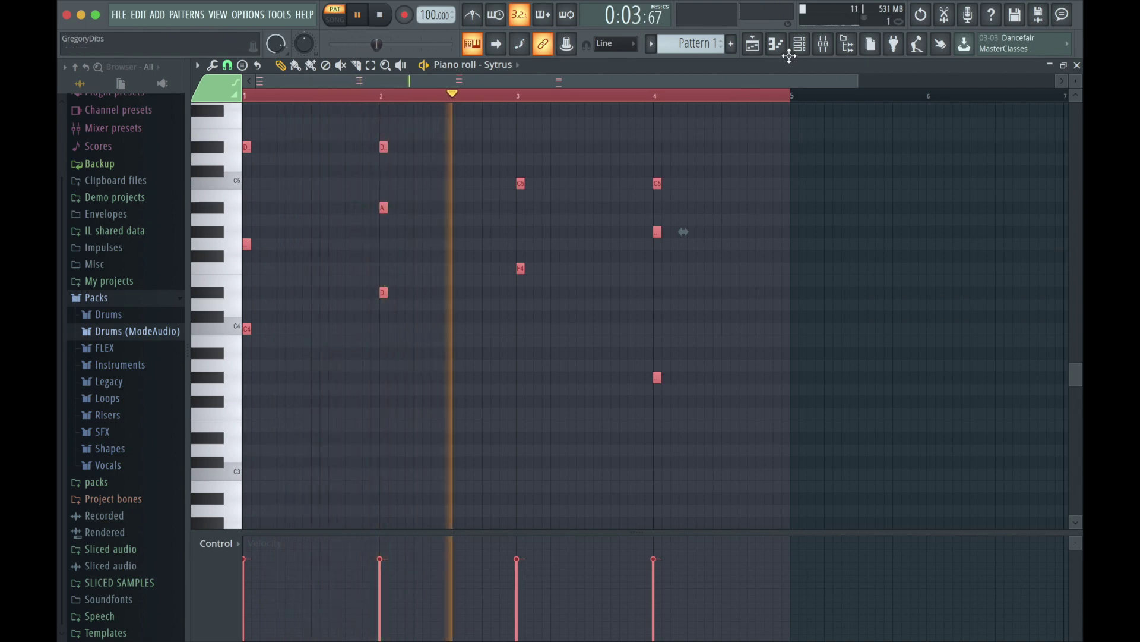
- Add melody notes after the bar 1 chord in the Sytrus piano roll: D#5 twice, D5 twice and C5
{"action": "key", "text": "F6"}
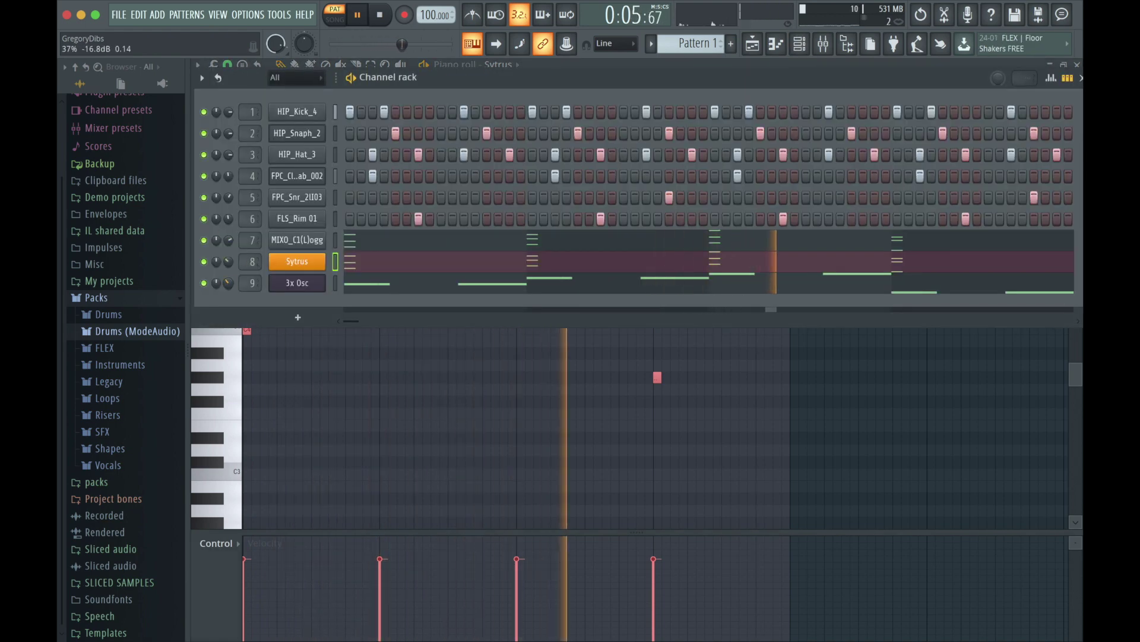
{"action": "right_click", "coordinate": [318, 262]}
{"action": "left_click", "coordinate": [345, 262]}
{"action": "right_click", "coordinate": [319, 262]}
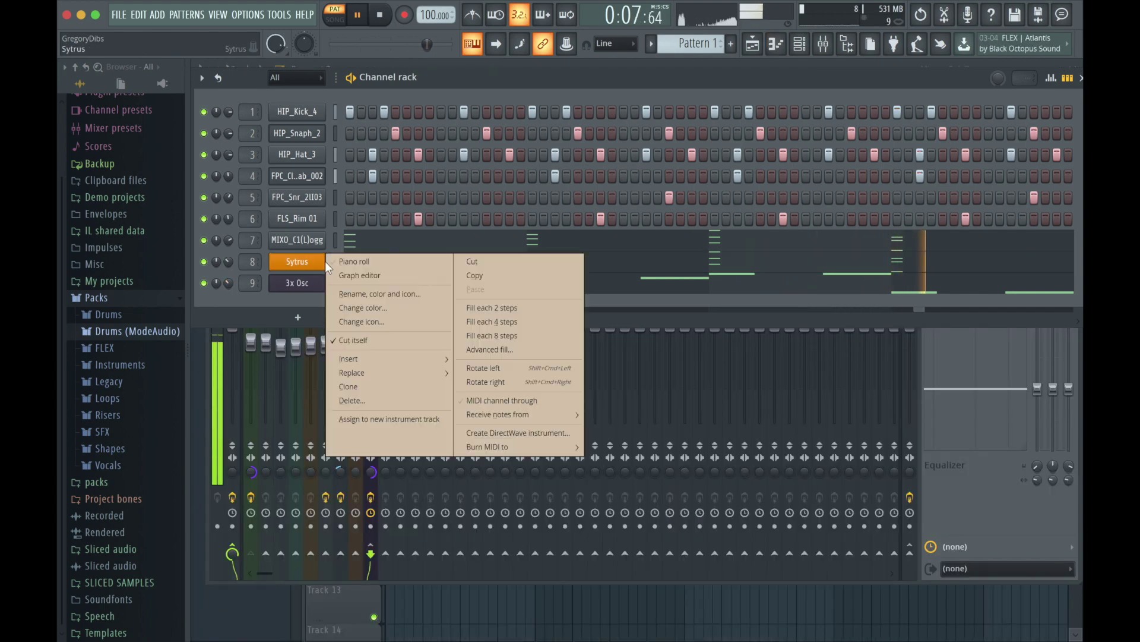
{"action": "left_click", "coordinate": [348, 259]}
{"action": "left_click", "coordinate": [221, 161]}
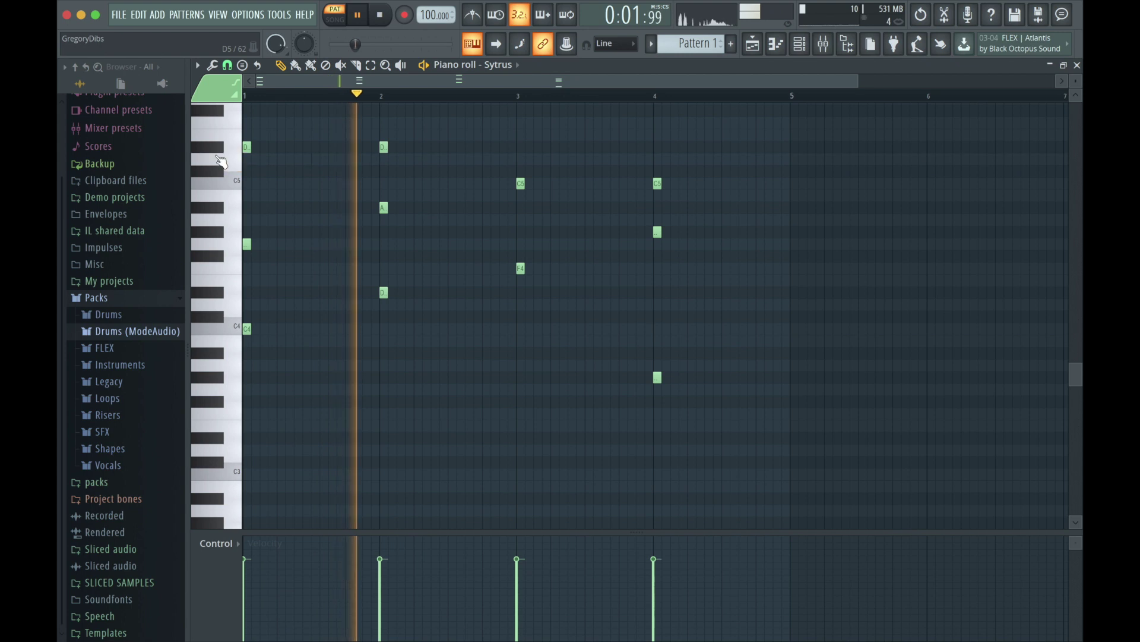
{"action": "left_click", "coordinate": [220, 156]}
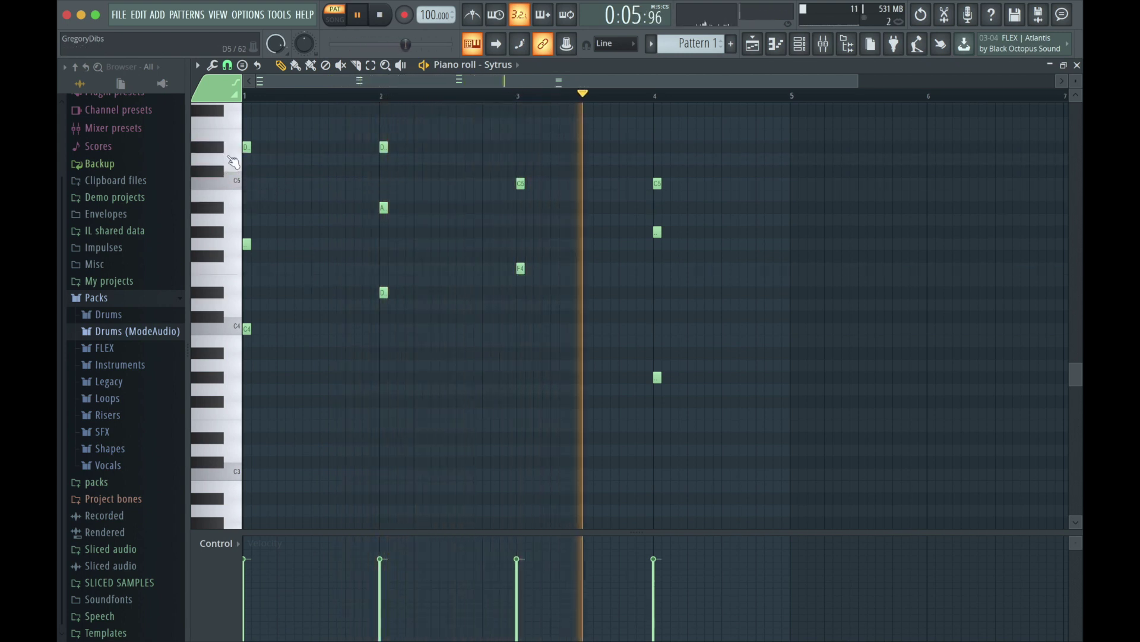
{"action": "left_click_drag", "start_coordinate": [853, 82], "coordinate": [522, 83]}
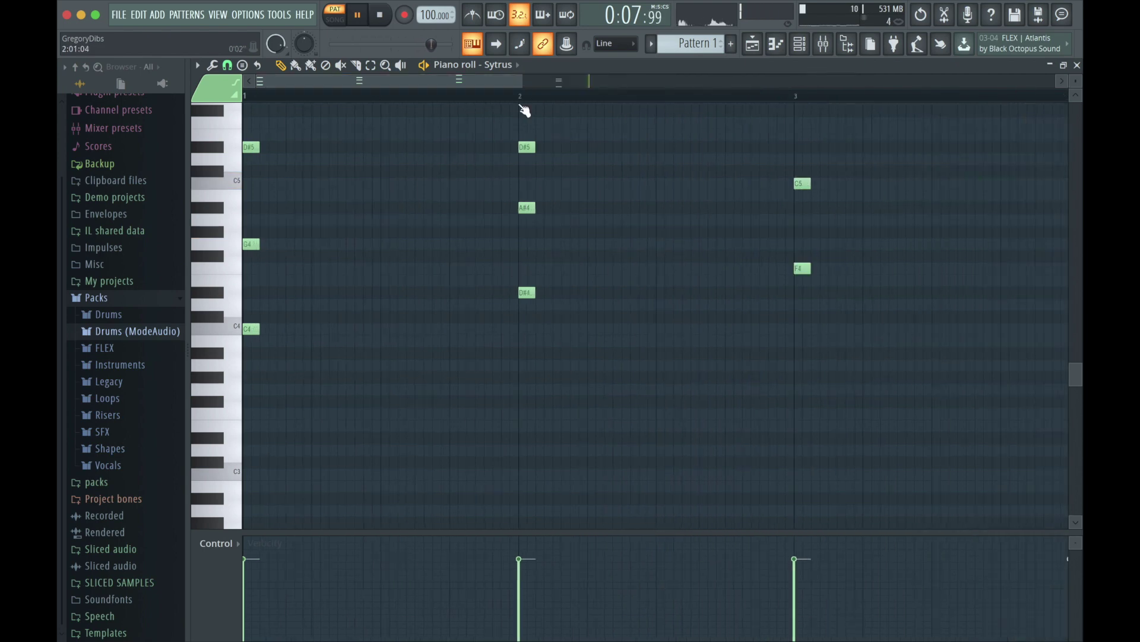
{"action": "left_click", "coordinate": [363, 147]}
{"action": "left_click", "coordinate": [399, 160]}
{"action": "left_click_drag", "start_coordinate": [399, 160], "coordinate": [419, 159]}
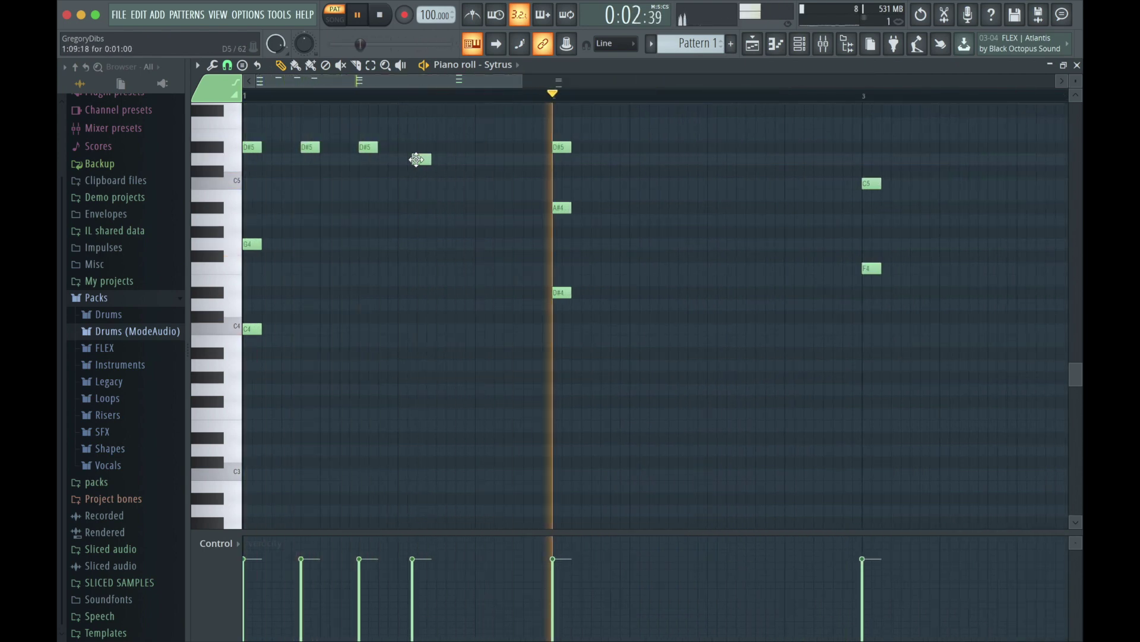
{"action": "left_click", "coordinate": [476, 160]}
{"action": "left_click", "coordinate": [522, 184]}
- Copy the five added bar 1 melody notes to bar 2 and replace the copy's final C5 with D#5
{"action": "left_click_drag", "start_coordinate": [540, 119], "coordinate": [286, 233]}
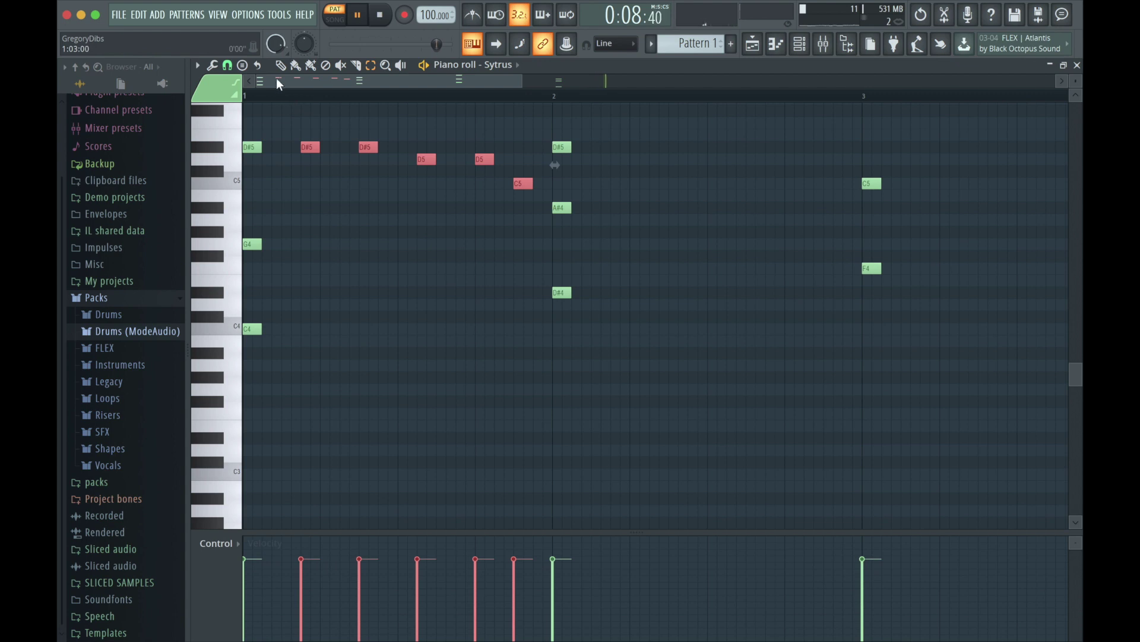
{"action": "left_click_drag", "start_coordinate": [305, 147], "coordinate": [614, 138]}
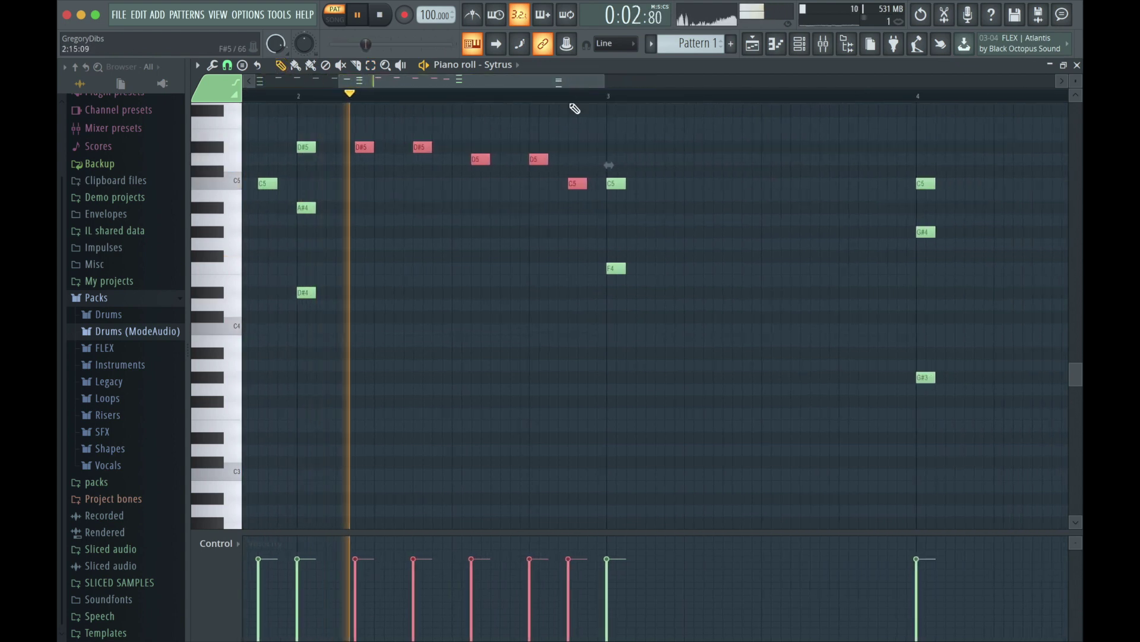
{"action": "left_click", "coordinate": [582, 147]}
{"action": "right_click", "coordinate": [578, 183]}
- Build the bar 3 melody after the first G#5 as two more G#5 notes, two G5 notes and an F5
{"action": "scroll", "coordinate": [630, 178], "scroll_direction": "up", "scroll_amount": 5}
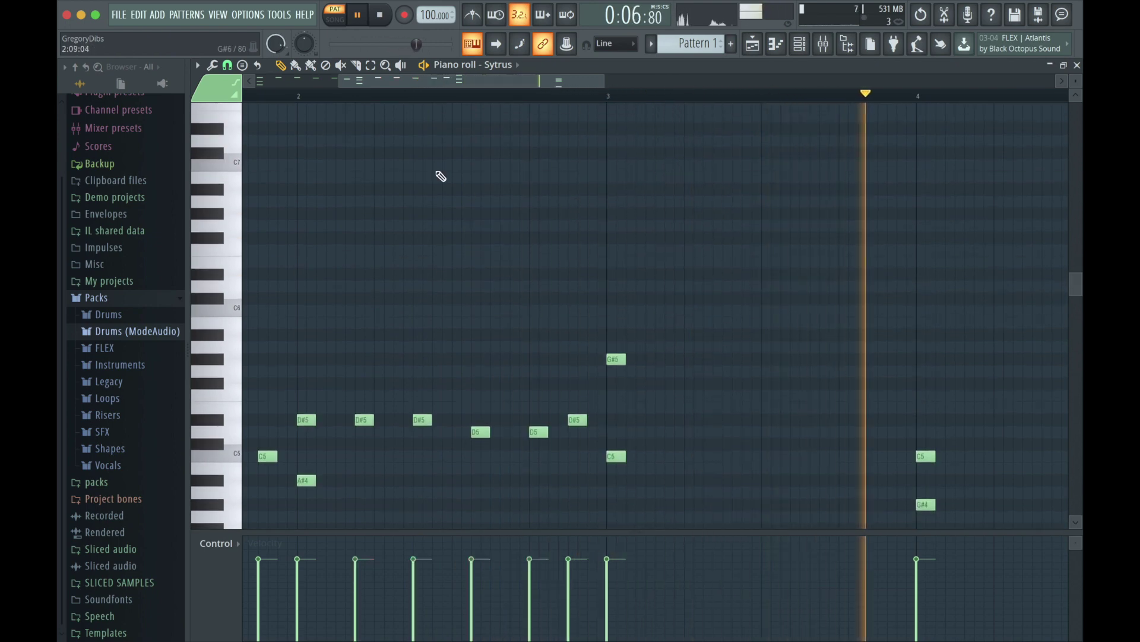
{"action": "left_click", "coordinate": [371, 65]}
{"action": "left_click_drag", "start_coordinate": [569, 367], "coordinate": [667, 367]}
{"action": "left_click_drag", "start_coordinate": [496, 81], "coordinate": [561, 84]}
{"action": "left_click", "coordinate": [707, 372]}
{"action": "left_click_drag", "start_coordinate": [696, 361], "coordinate": [695, 405]}
{"action": "right_click", "coordinate": [710, 368]}
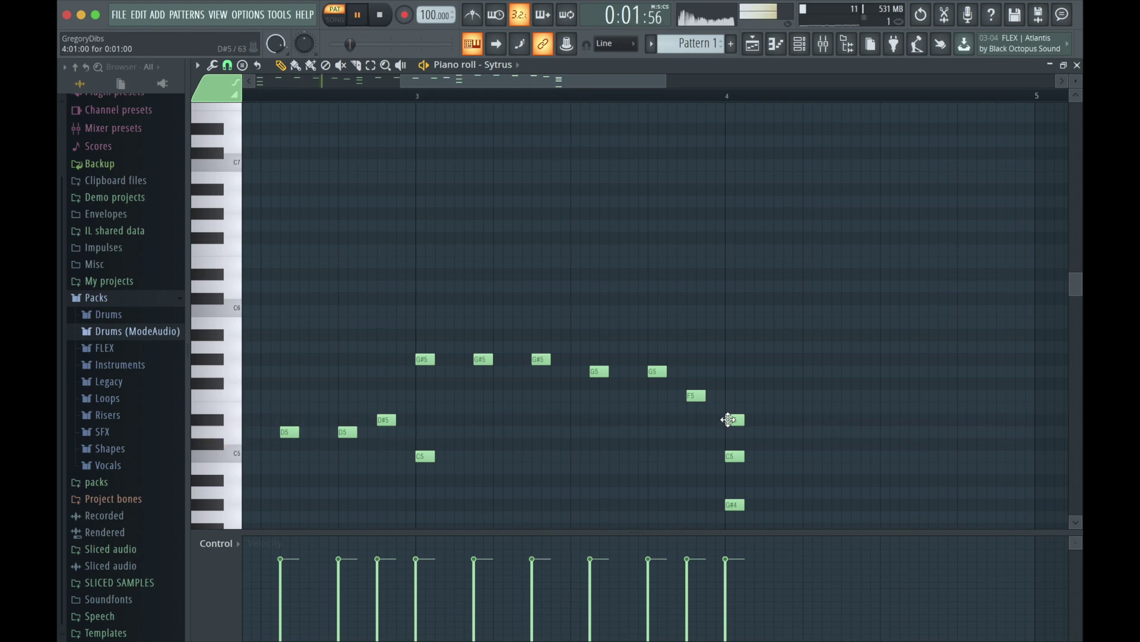
- Write the bar 4 melody as D#5 notes followed by two F5 notes and a closing G5
{"action": "left_click_drag", "start_coordinate": [526, 92], "coordinate": [604, 95]}
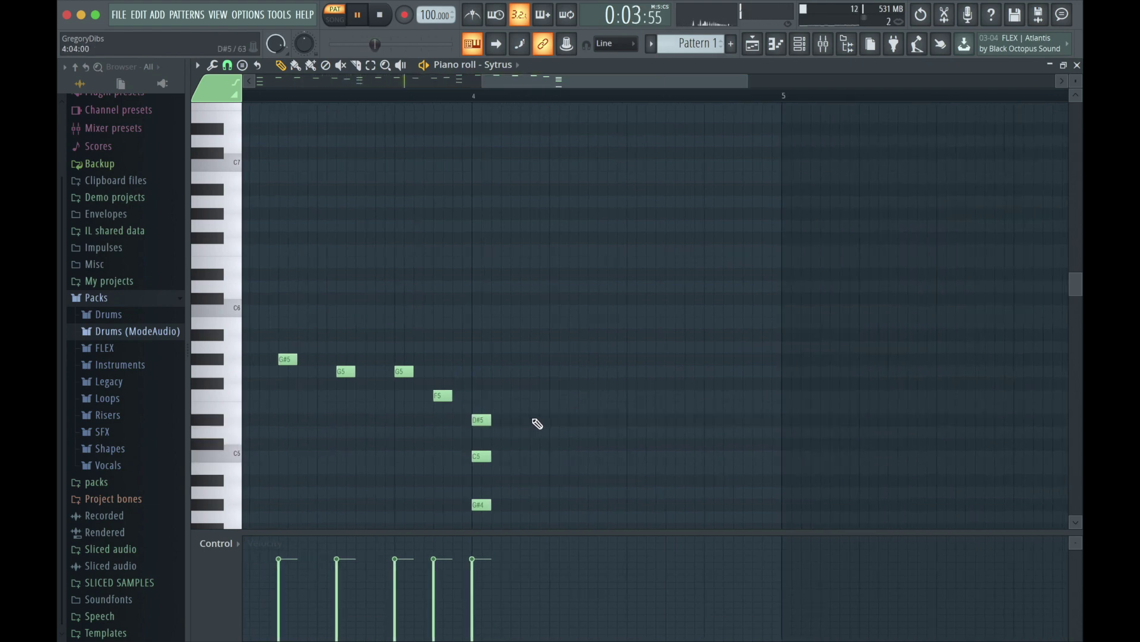
{"action": "left_click", "coordinate": [653, 396]}
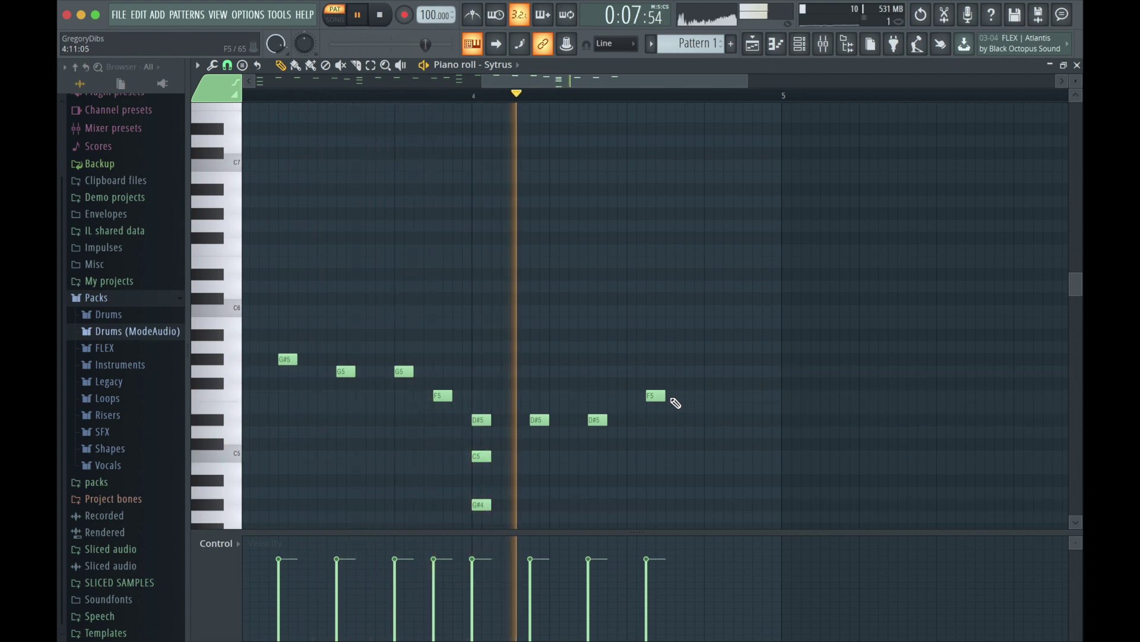
{"action": "left_click", "coordinate": [711, 397]}
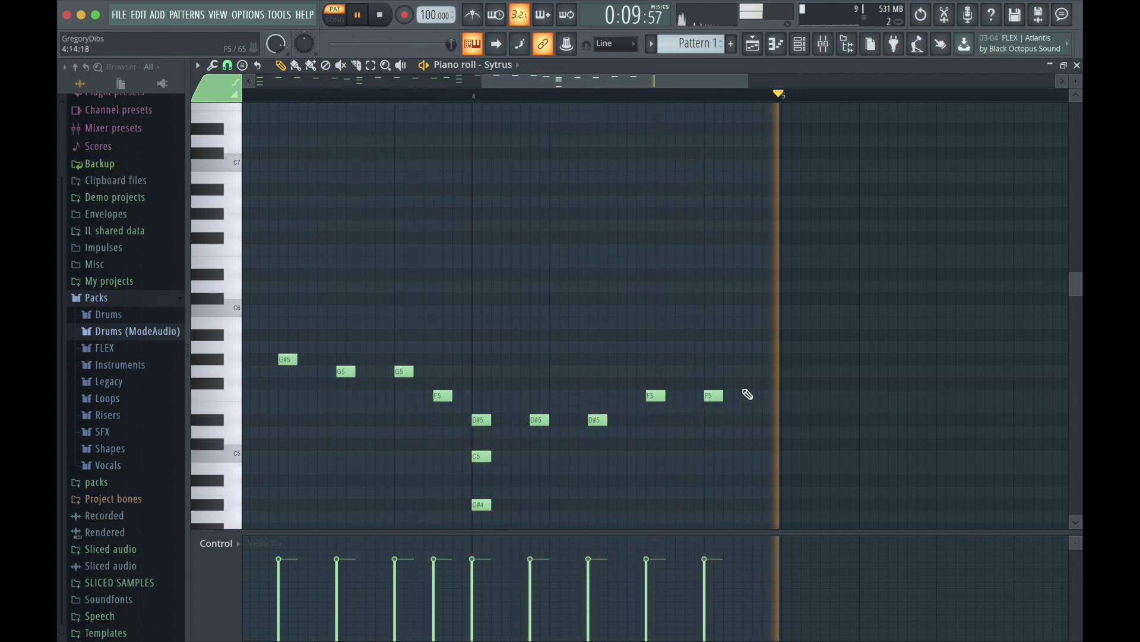
{"action": "left_click", "coordinate": [744, 371]}
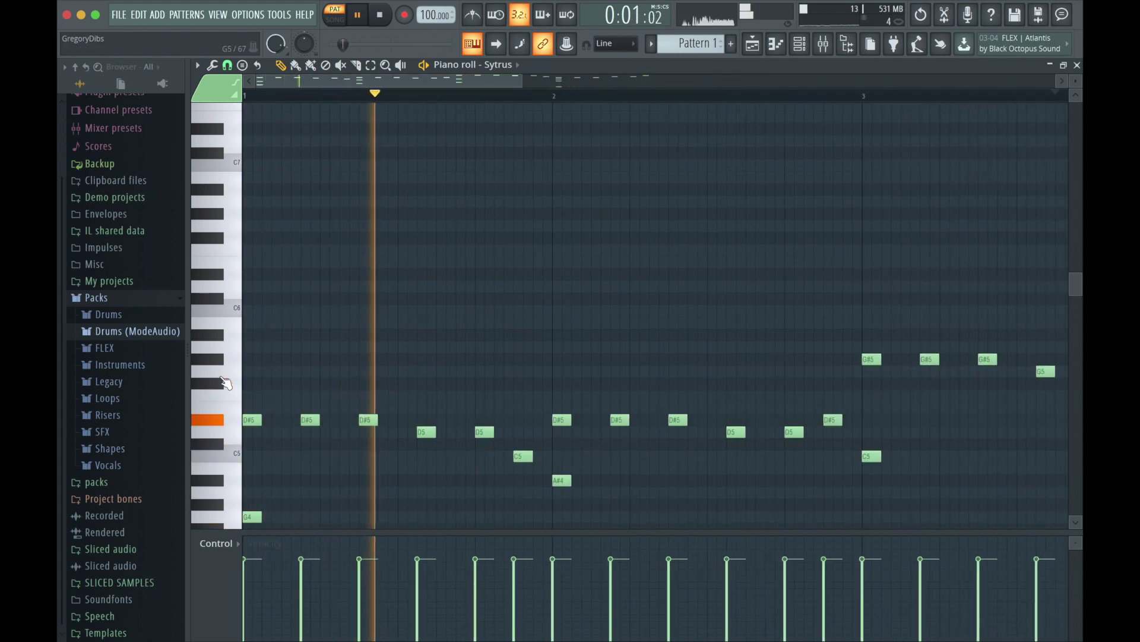
- Replace the repeated D#5 and D5 notes in bar 2 with three G5 and two F5, and raise bar 3's first melody note to A#5
{"action": "left_click", "coordinate": [556, 372]}
{"action": "left_click", "coordinate": [618, 372]}
{"action": "left_click", "coordinate": [677, 372]}
{"action": "right_click", "coordinate": [615, 420]}
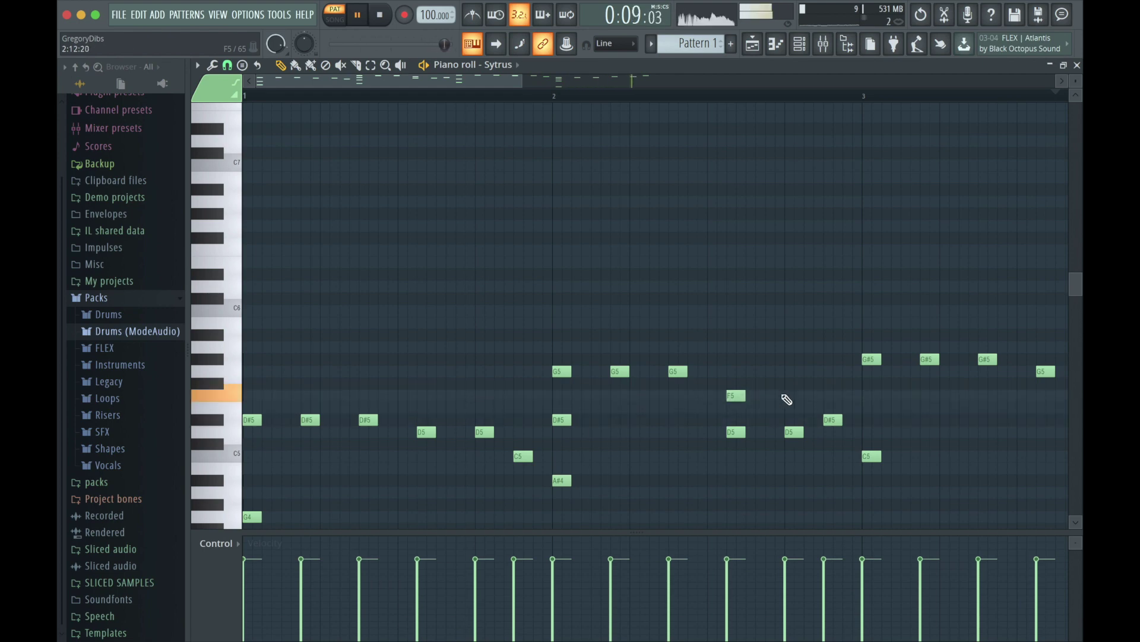
{"action": "right_click", "coordinate": [790, 432]}
{"action": "right_click", "coordinate": [737, 432]}
{"action": "left_click_drag", "start_coordinate": [515, 81], "coordinate": [574, 82]}
{"action": "left_click_drag", "start_coordinate": [696, 357], "coordinate": [695, 334]}
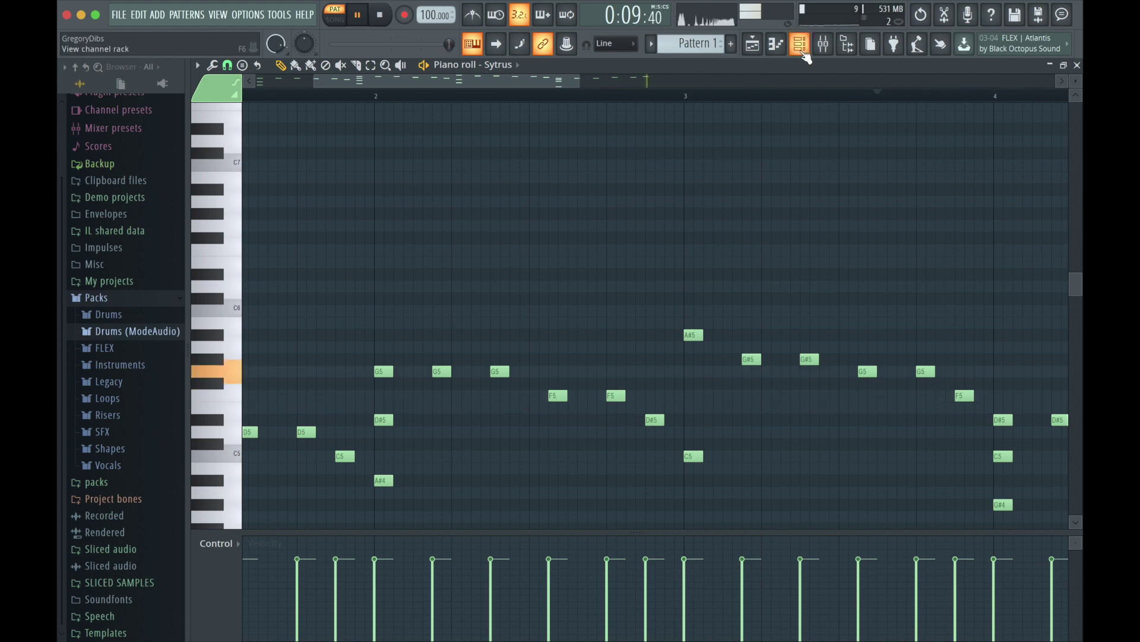
- Repeat the lowest chord note twice more in the first two bars, using C4 in bar 1 and D#4 in bar 2
{"action": "left_click_drag", "start_coordinate": [480, 82], "coordinate": [402, 84]}
{"action": "scroll", "coordinate": [394, 150], "scroll_direction": "down", "scroll_amount": 5}
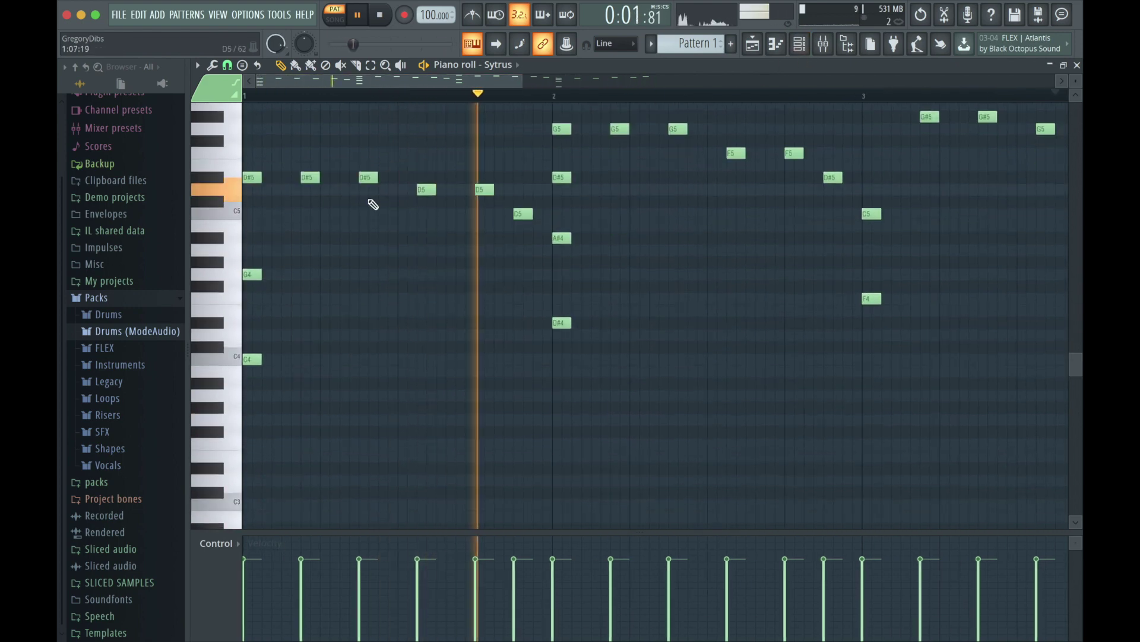
{"action": "left_click", "coordinate": [236, 357]}
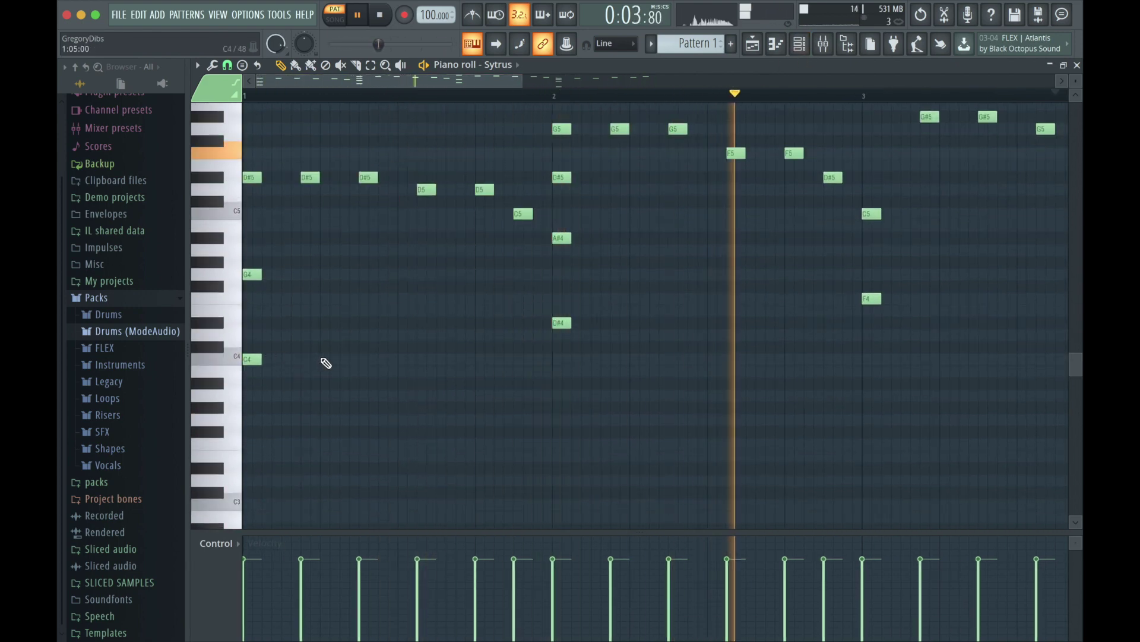
{"action": "left_click", "coordinate": [308, 360]}
{"action": "left_click", "coordinate": [365, 360]}
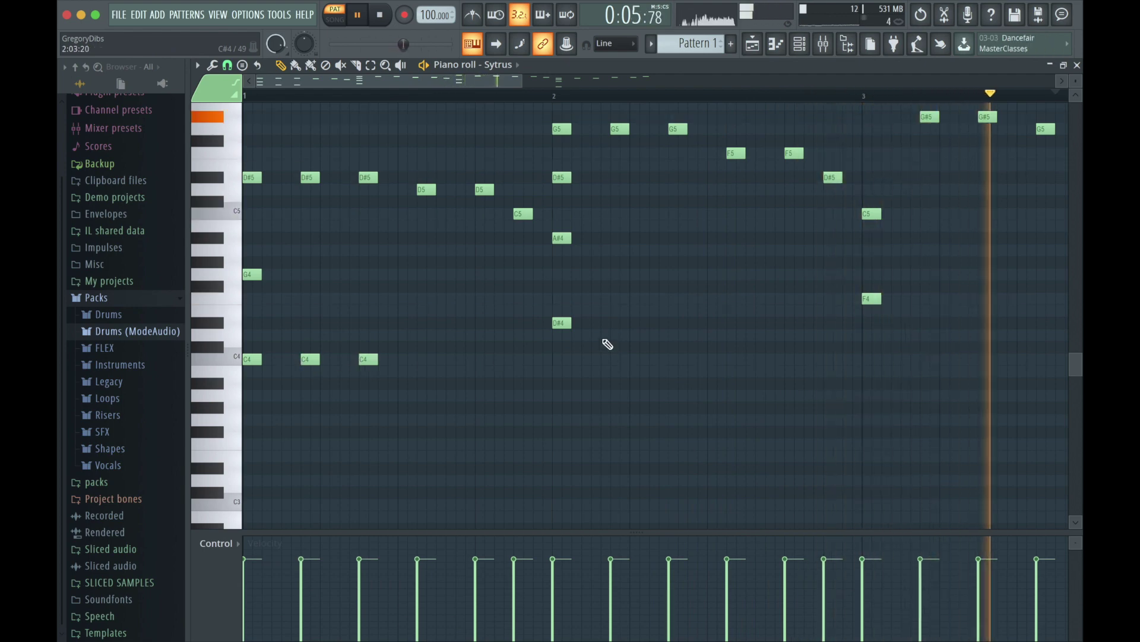
{"action": "left_click", "coordinate": [616, 323]}
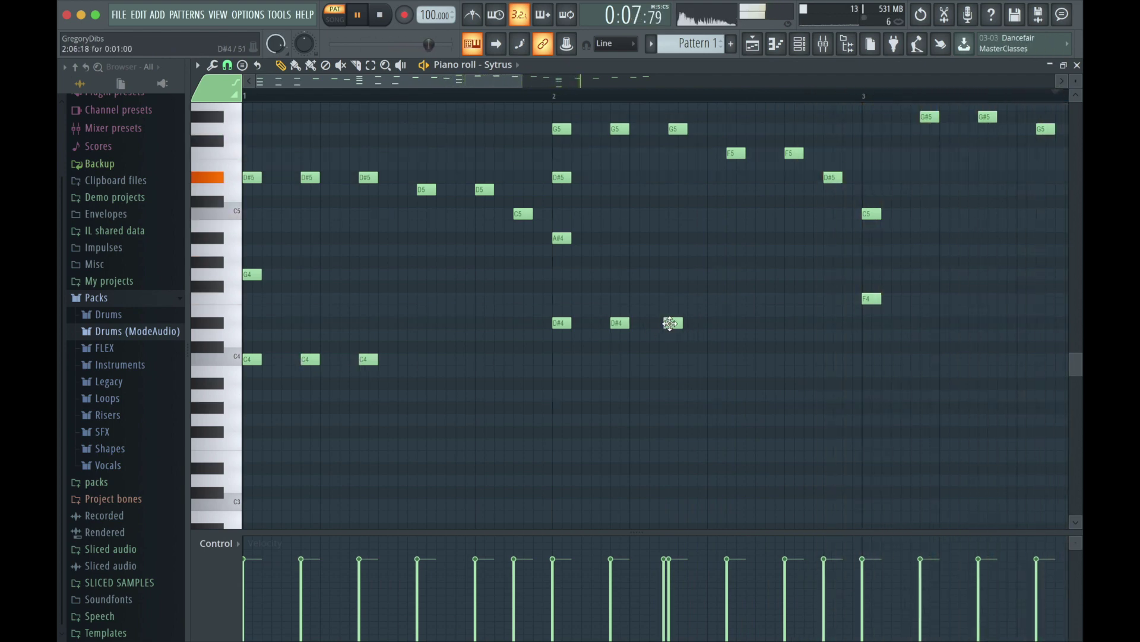
- Repeat F4 four more times through bar 3 and add repeated G#4 notes in bar 4
{"action": "left_click_drag", "start_coordinate": [517, 84], "coordinate": [601, 84]}
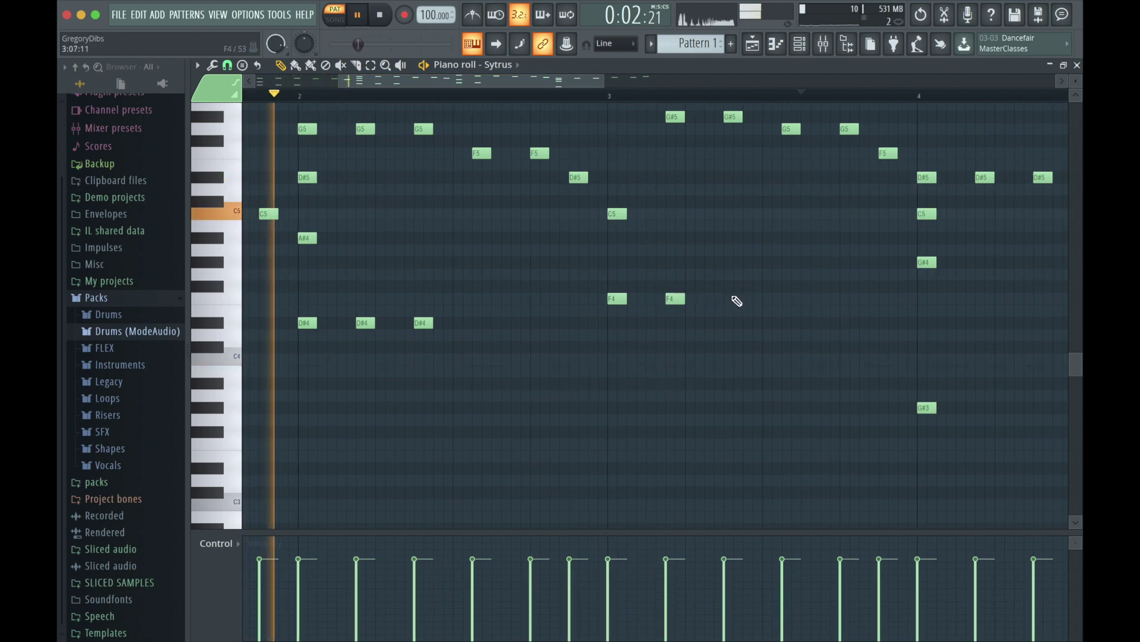
{"action": "left_click", "coordinate": [732, 299]}
{"action": "left_click", "coordinate": [791, 299]}
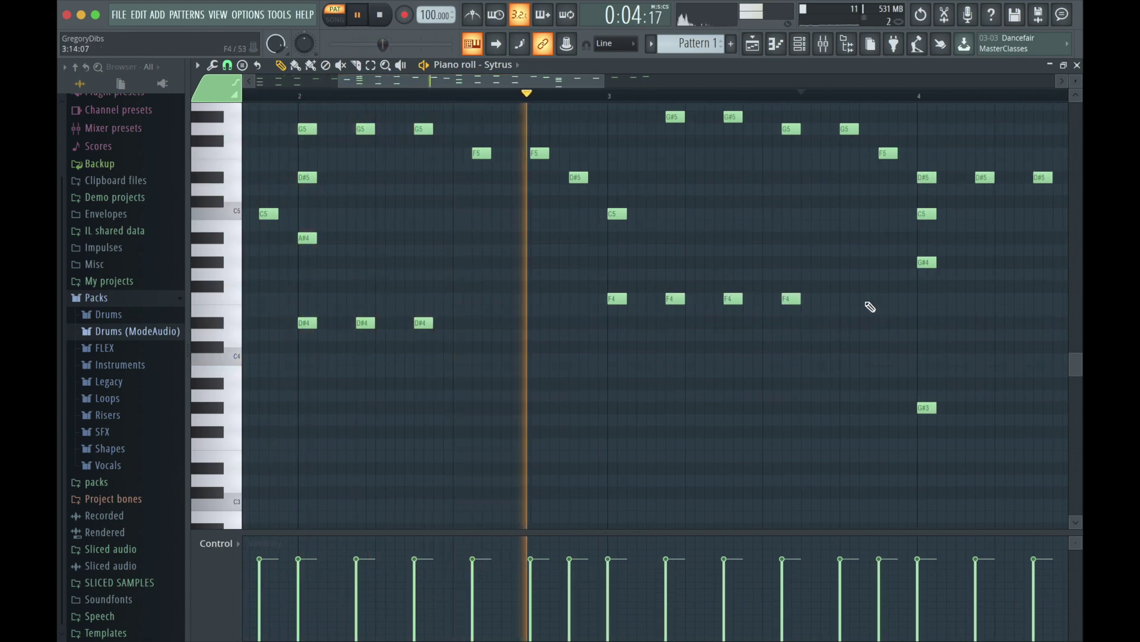
{"action": "left_click", "coordinate": [844, 299]}
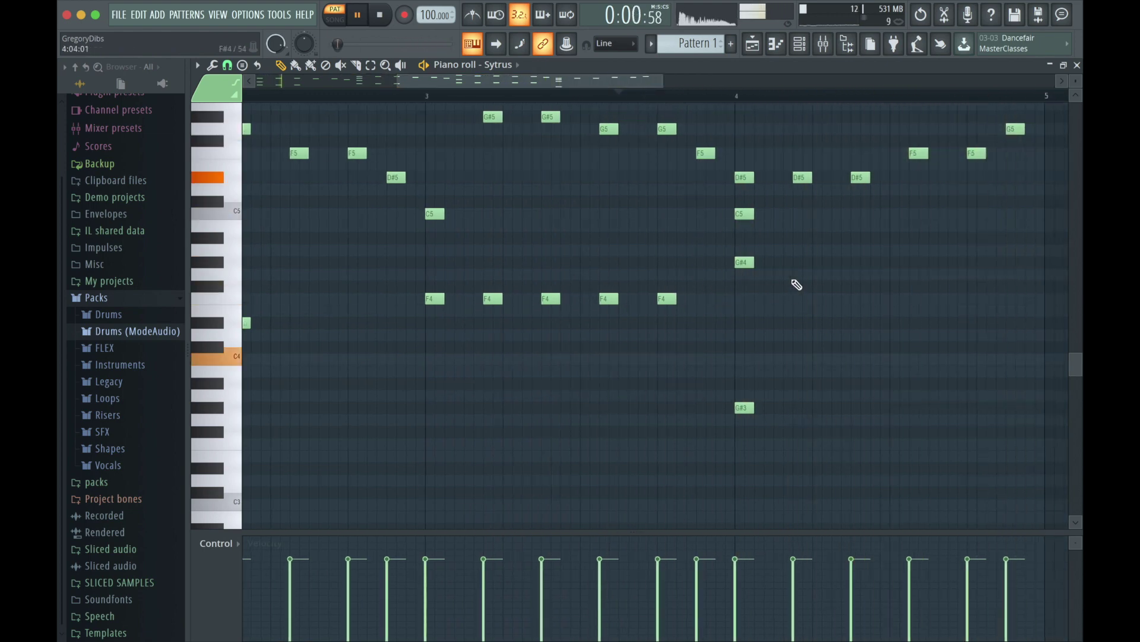
{"action": "left_click", "coordinate": [856, 263]}
{"action": "left_click", "coordinate": [915, 262]}
{"action": "left_click", "coordinate": [973, 263]}
- Add Fruity Multiband Compressor to slot 5 of the Sytrus mixer track
{"action": "key", "text": "F9"}
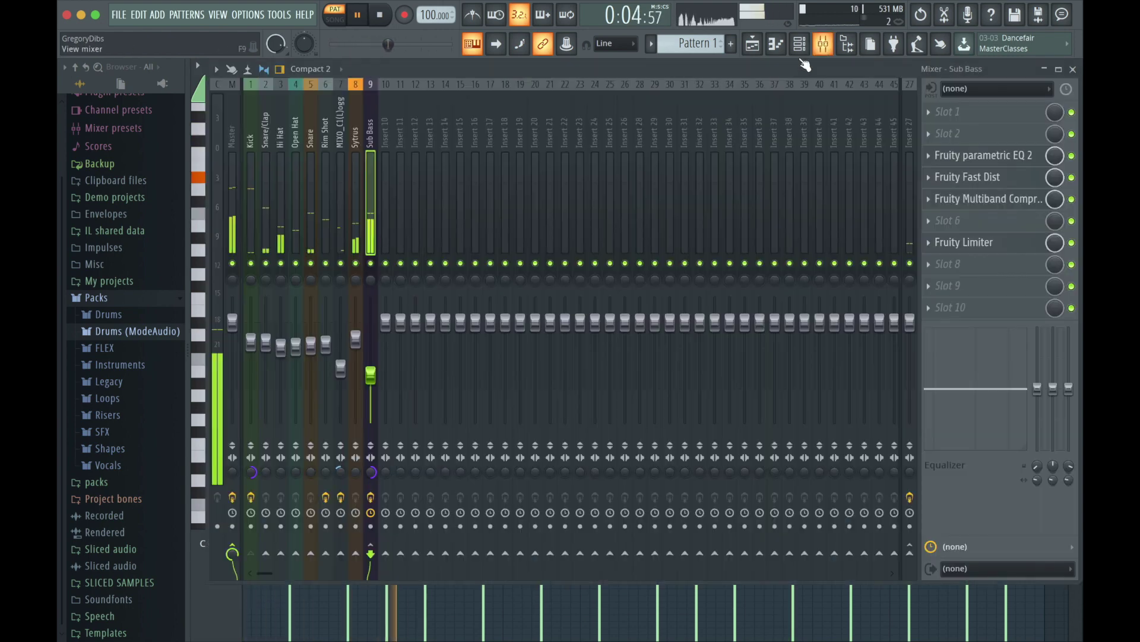
{"action": "left_click", "coordinate": [354, 130]}
{"action": "left_click", "coordinate": [928, 201]}
{"action": "mouse_move", "coordinate": [922, 219]}
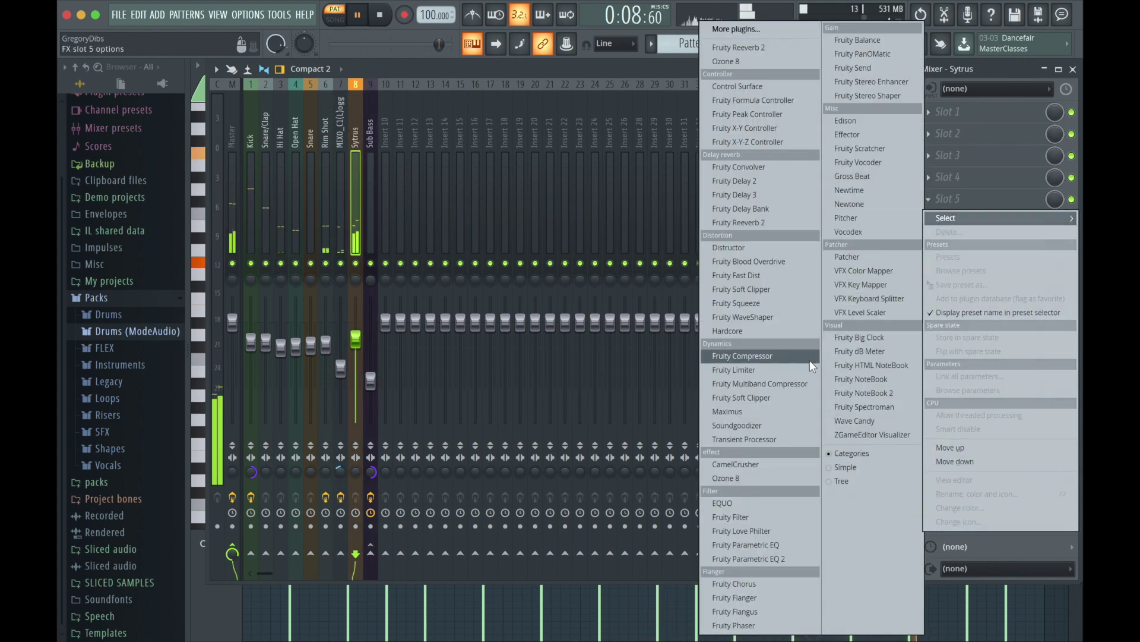
{"action": "left_click", "coordinate": [759, 383]}
- Try the General purpose preset in the Sytrus track's multiband compressor
{"action": "left_click", "coordinate": [326, 212]}
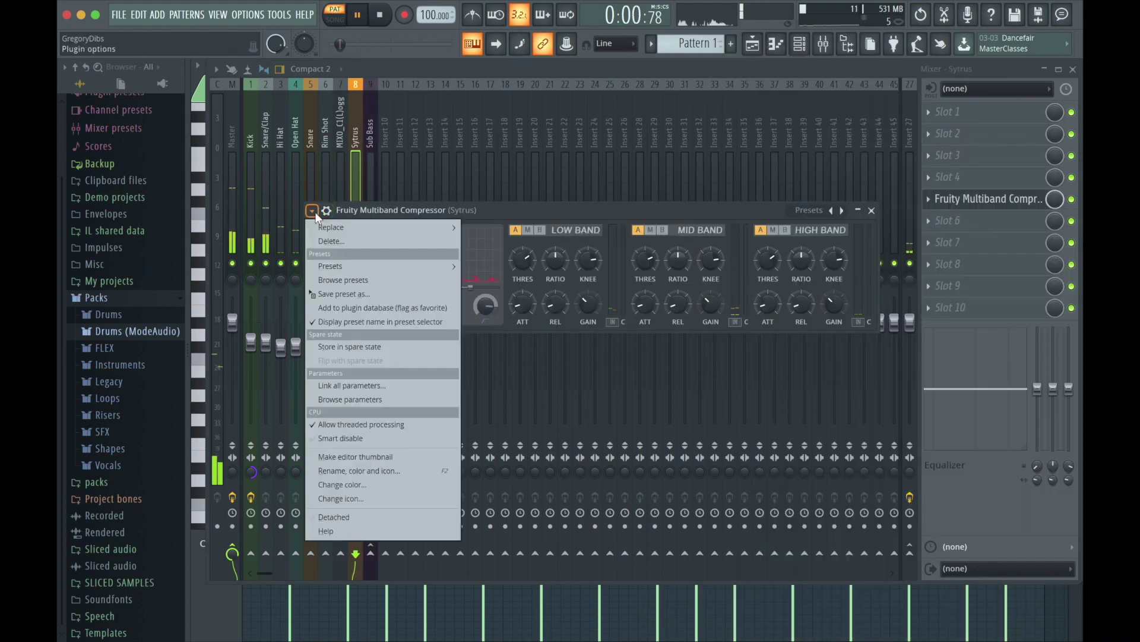
{"action": "mouse_move", "coordinate": [380, 266]}
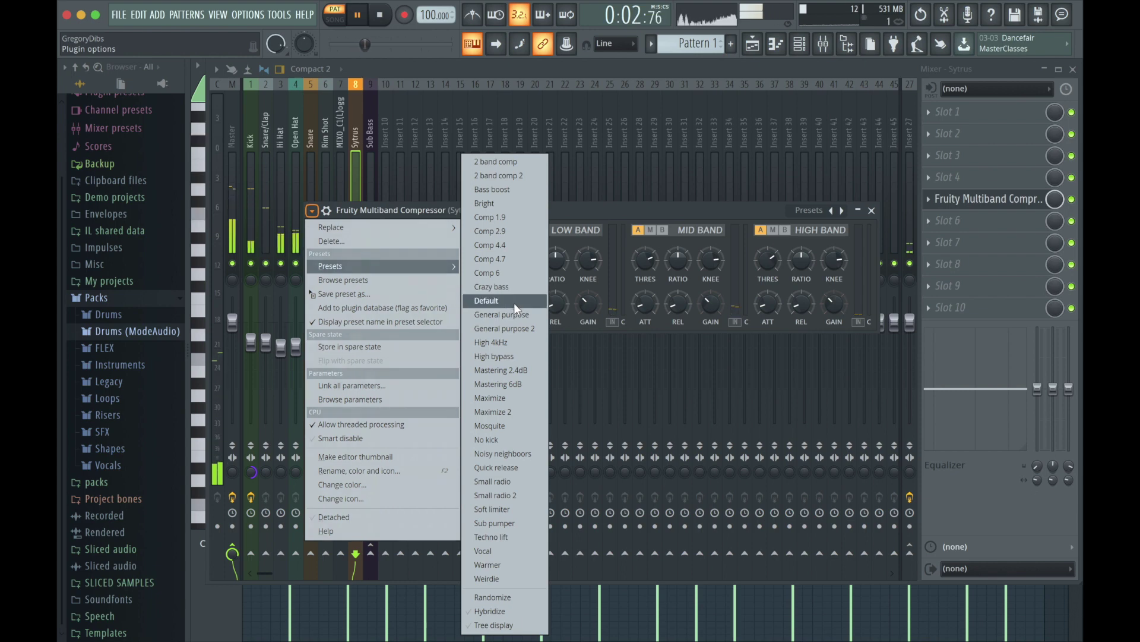
{"action": "left_click", "coordinate": [502, 314]}
- Load the Maximize preset in the Sytrus track's multiband compressor and close the plugin
{"action": "left_click", "coordinate": [315, 213]}
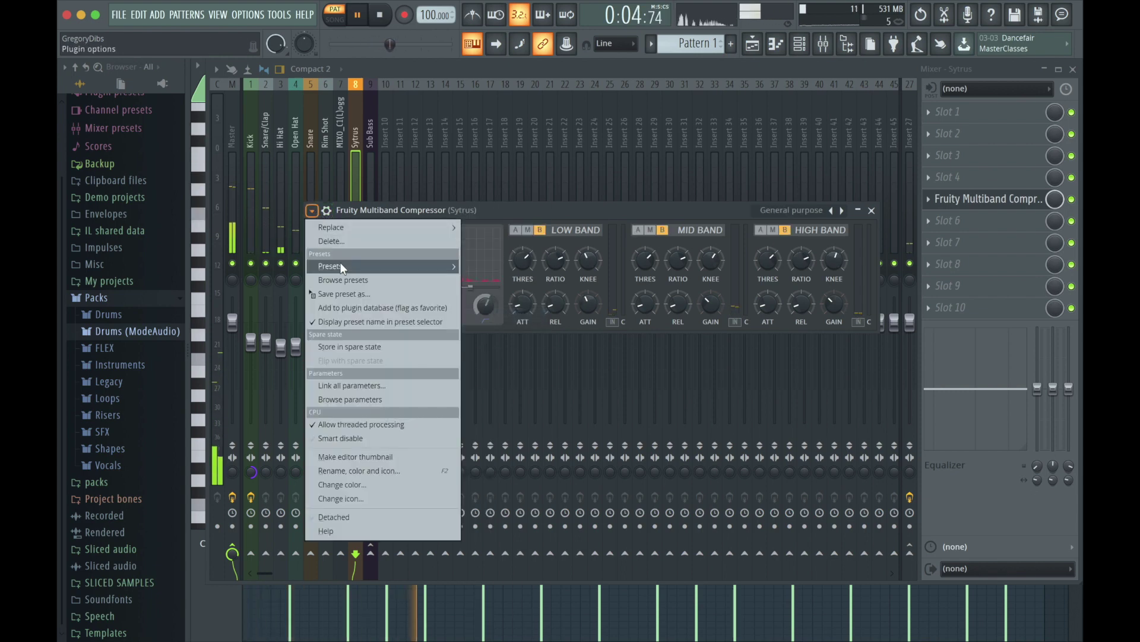
{"action": "mouse_move", "coordinate": [356, 266]}
{"action": "left_click", "coordinate": [524, 402]}
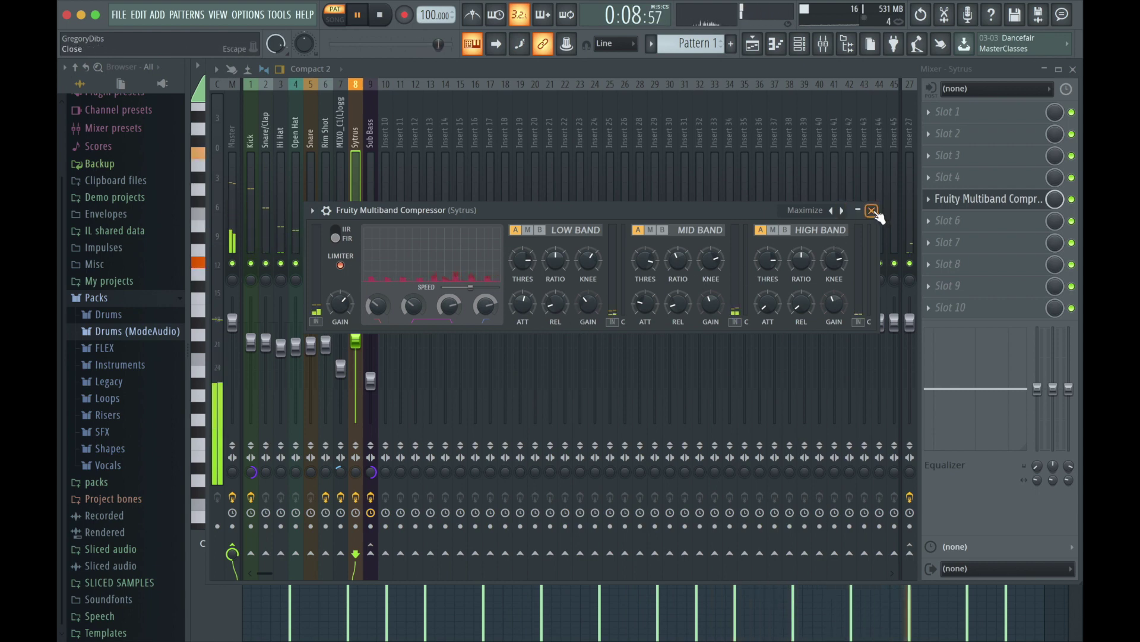
{"action": "left_click", "coordinate": [871, 210]}
- Lower the Sytrus mixer fader and adjust its stereo separation, and select the MIXO_C1(L)ogg track
{"action": "left_click_drag", "start_coordinate": [357, 333], "coordinate": [356, 341]}
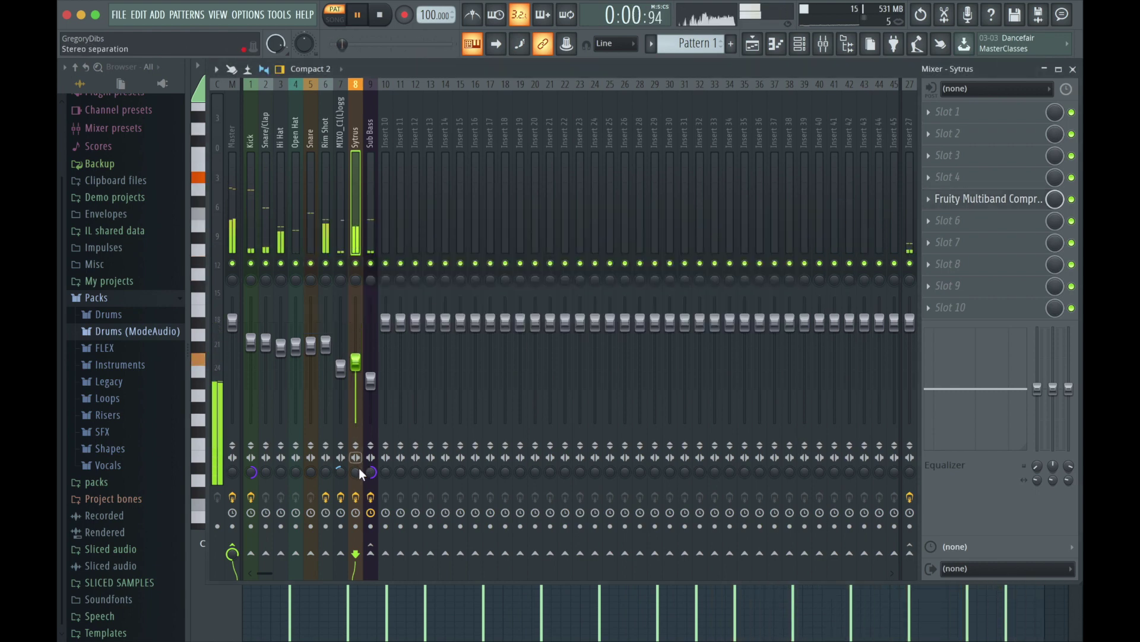
{"action": "left_click", "coordinate": [340, 169]}
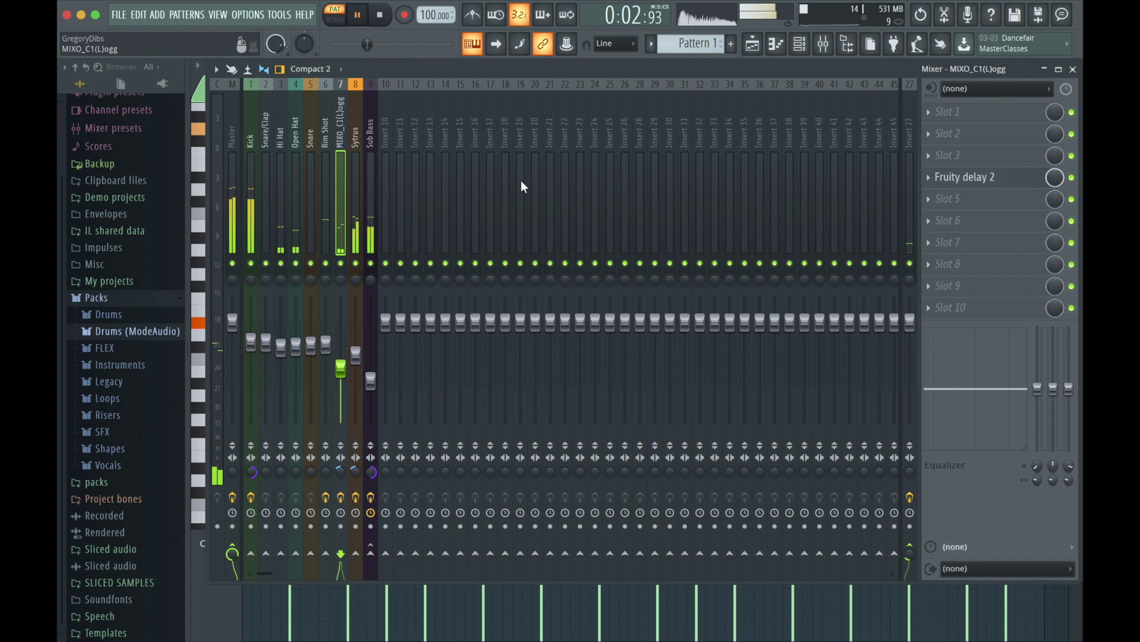
- Check the Fruity delay 2 on the MIXO_C1(L)ogg track, and raise the MIXO_C1(L)ogg and Sytrus mixer faders slightly
{"action": "left_click", "coordinate": [1002, 177]}
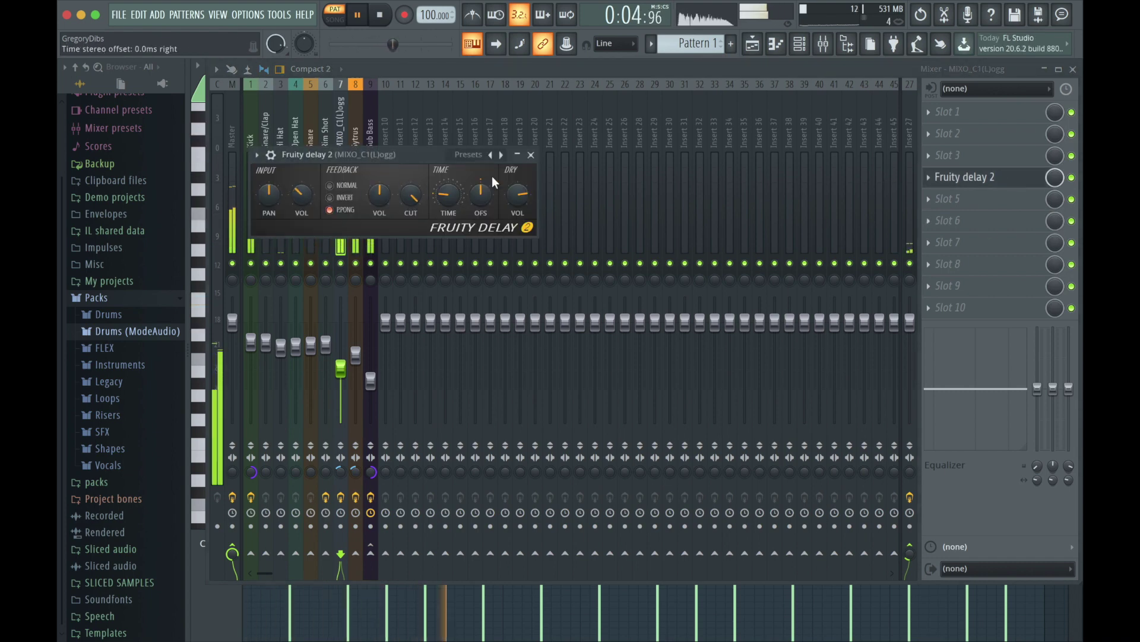
{"action": "left_click", "coordinate": [531, 154]}
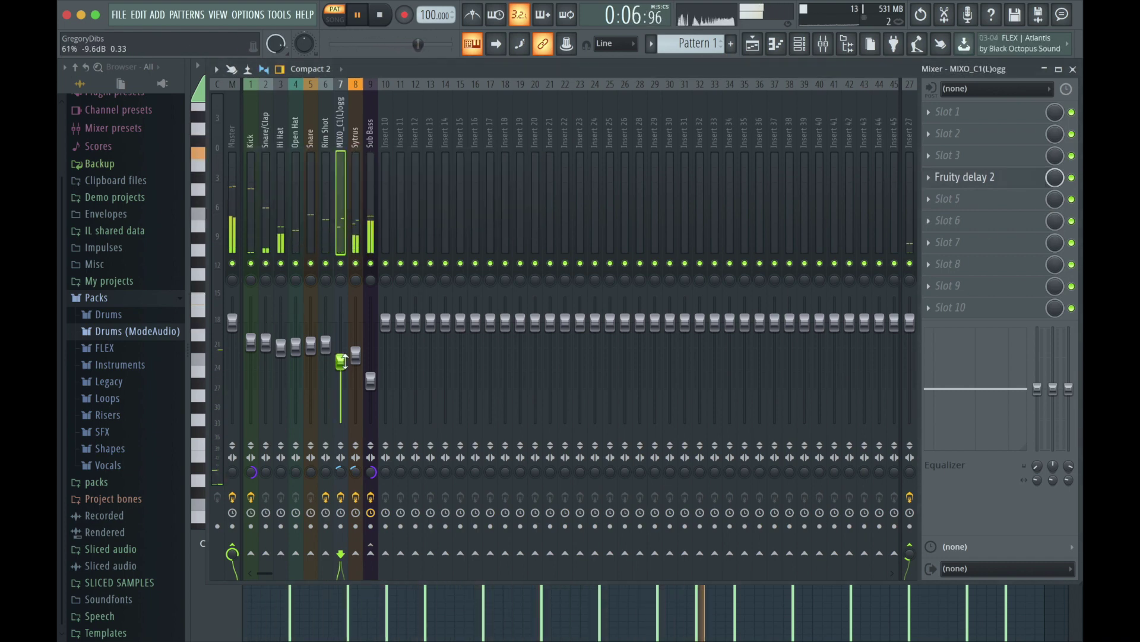
{"action": "left_click_drag", "start_coordinate": [355, 360], "coordinate": [356, 354]}
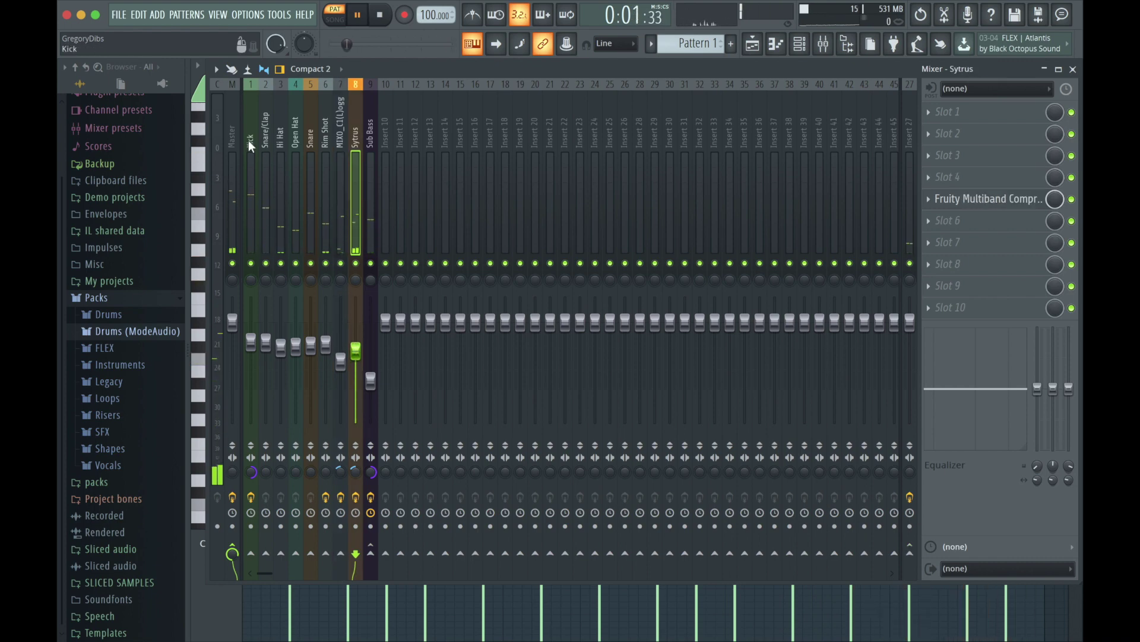
{"action": "left_click_drag", "start_coordinate": [357, 342], "coordinate": [356, 334]}
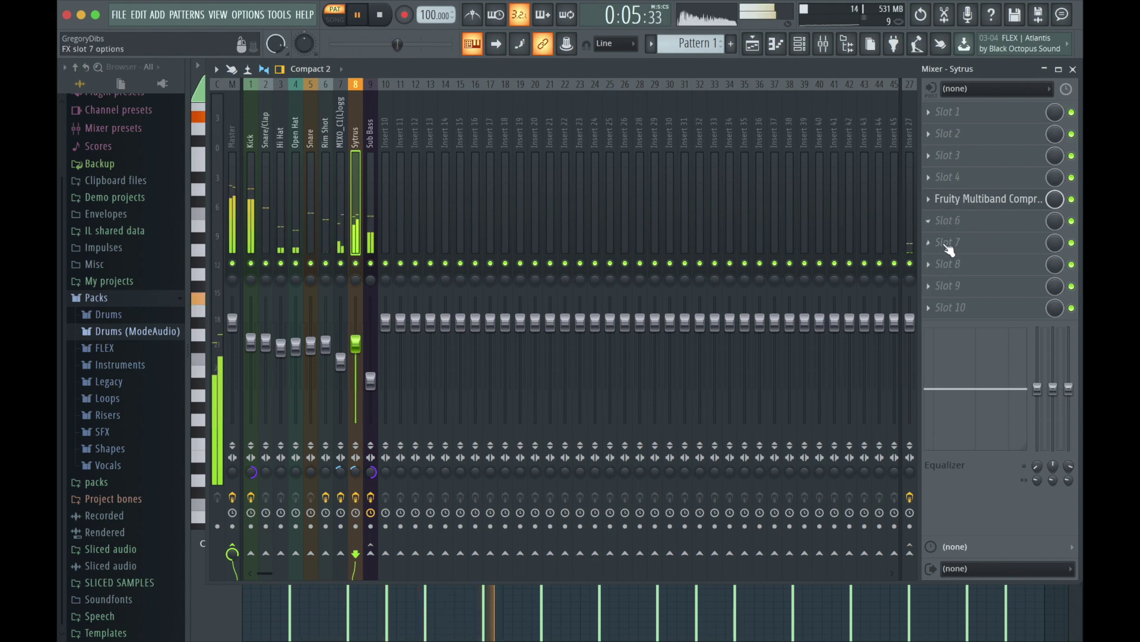
- Add Fruity Limiter to slot 8 of the Sytrus track in COMP mode, with maximum knee and ratio and a lowered threshold
{"action": "left_click", "coordinate": [936, 263]}
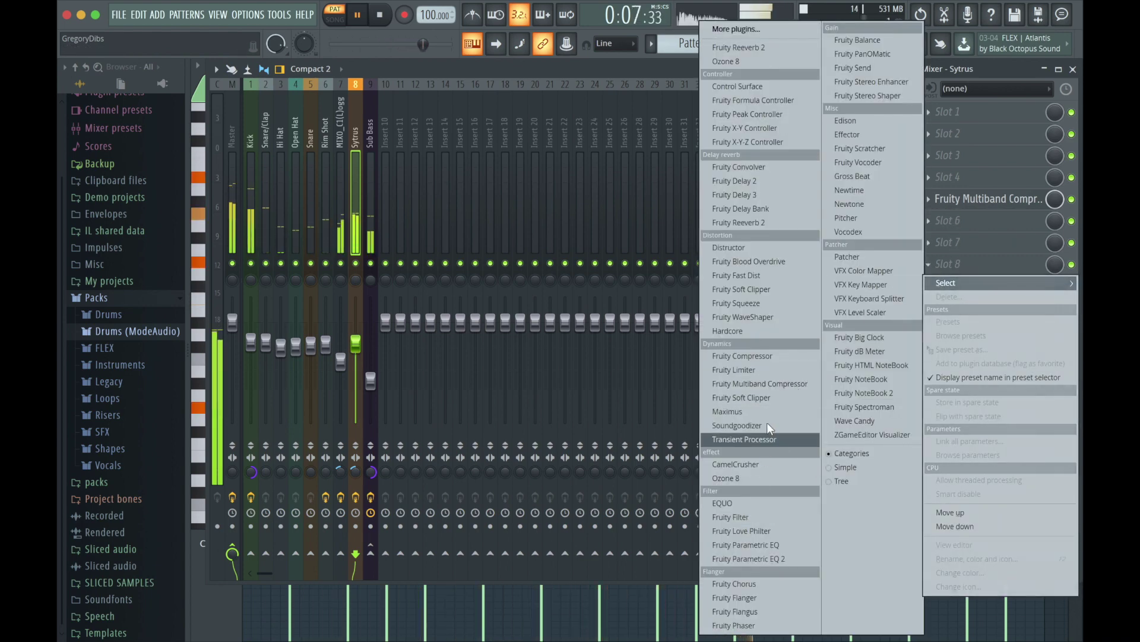
{"action": "left_click", "coordinate": [770, 369]}
{"action": "left_click", "coordinate": [337, 330]}
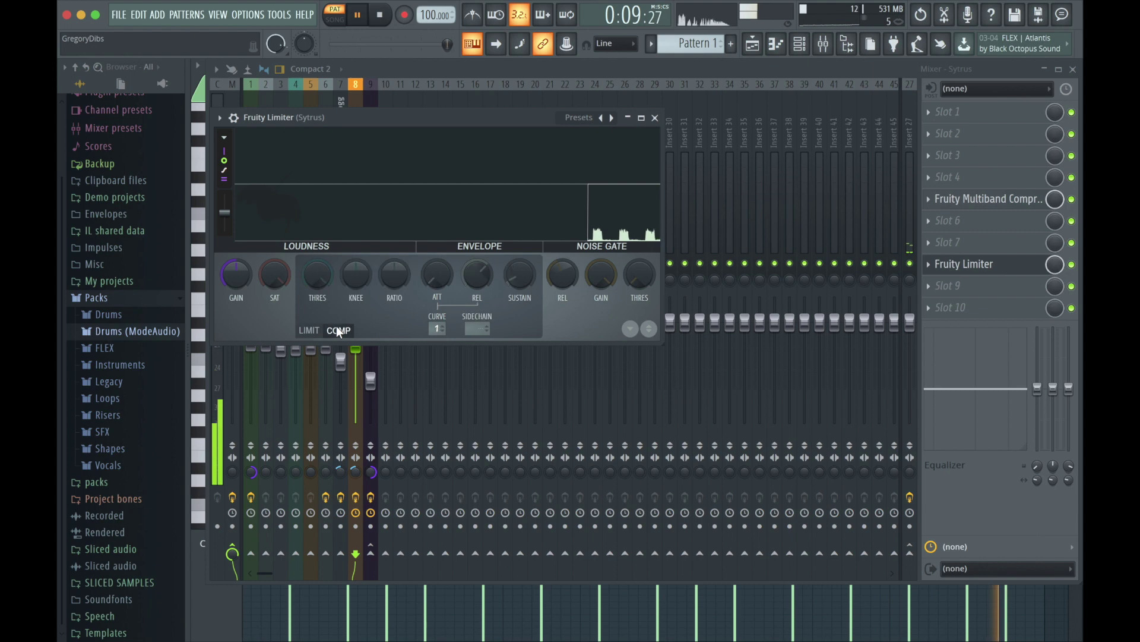
{"action": "left_click_drag", "start_coordinate": [357, 278], "coordinate": [357, 231]}
{"action": "left_click_drag", "start_coordinate": [394, 277], "coordinate": [395, 220]}
{"action": "left_click_drag", "start_coordinate": [320, 277], "coordinate": [321, 338]}
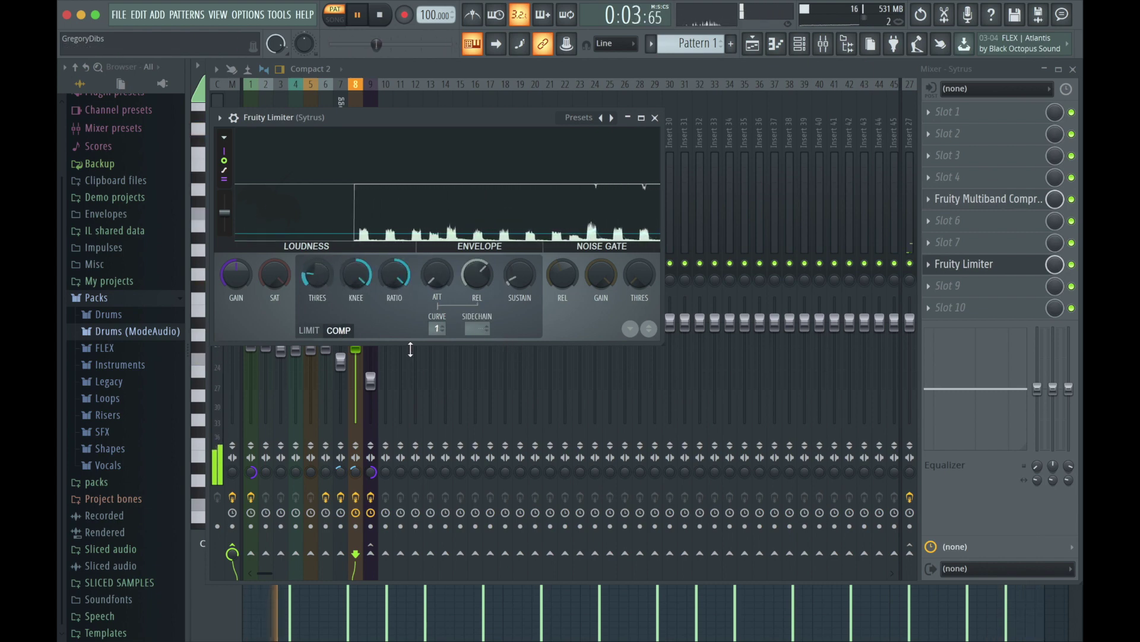
{"action": "left_click", "coordinate": [655, 118]}
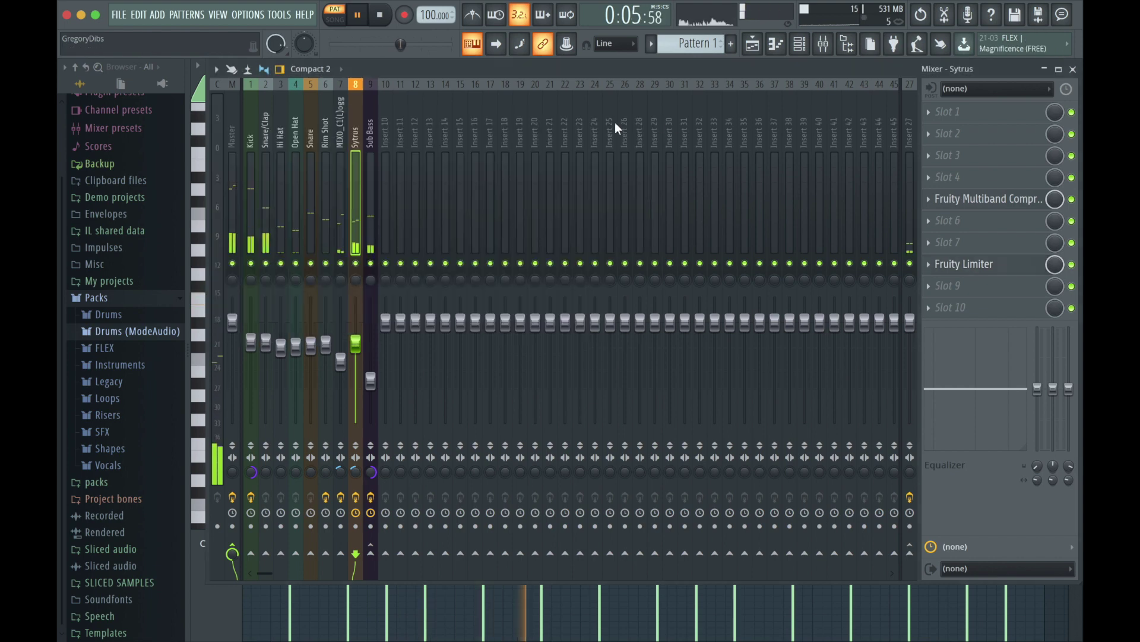
- Sidechain the Kick mixer track to the Sytrus track
{"action": "left_click", "coordinate": [252, 141]}
{"action": "right_click", "coordinate": [370, 547]}
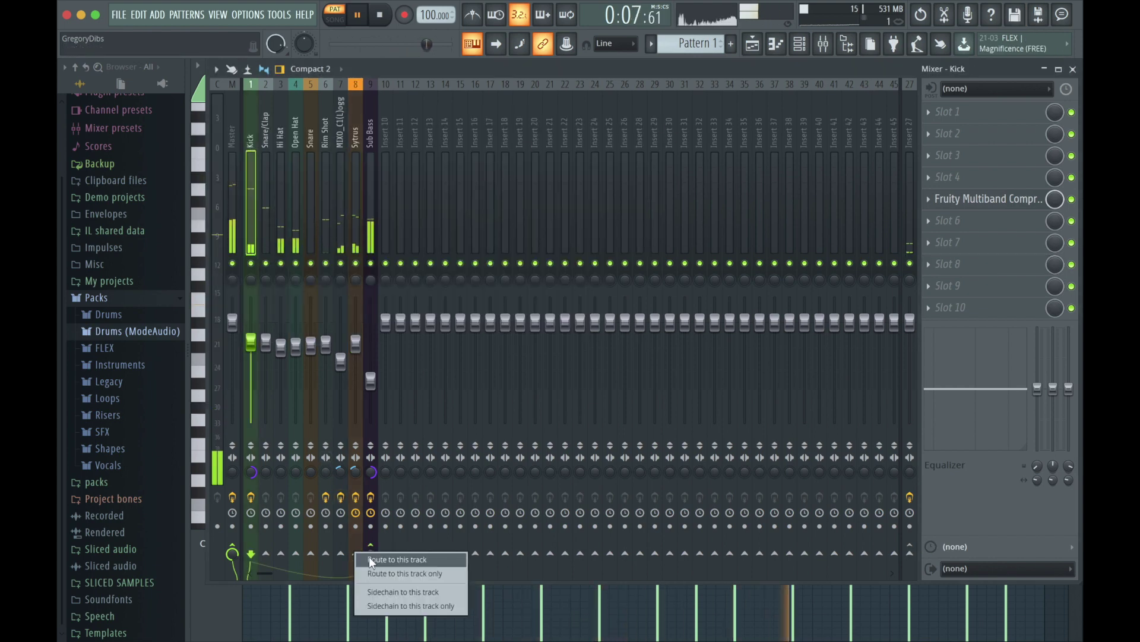
{"action": "left_click", "coordinate": [388, 589]}
- Set the sidechain input of the Sytrus track's Fruity Limiter to 1, adjust its threshold, and close the plugin
{"action": "left_click", "coordinate": [359, 140]}
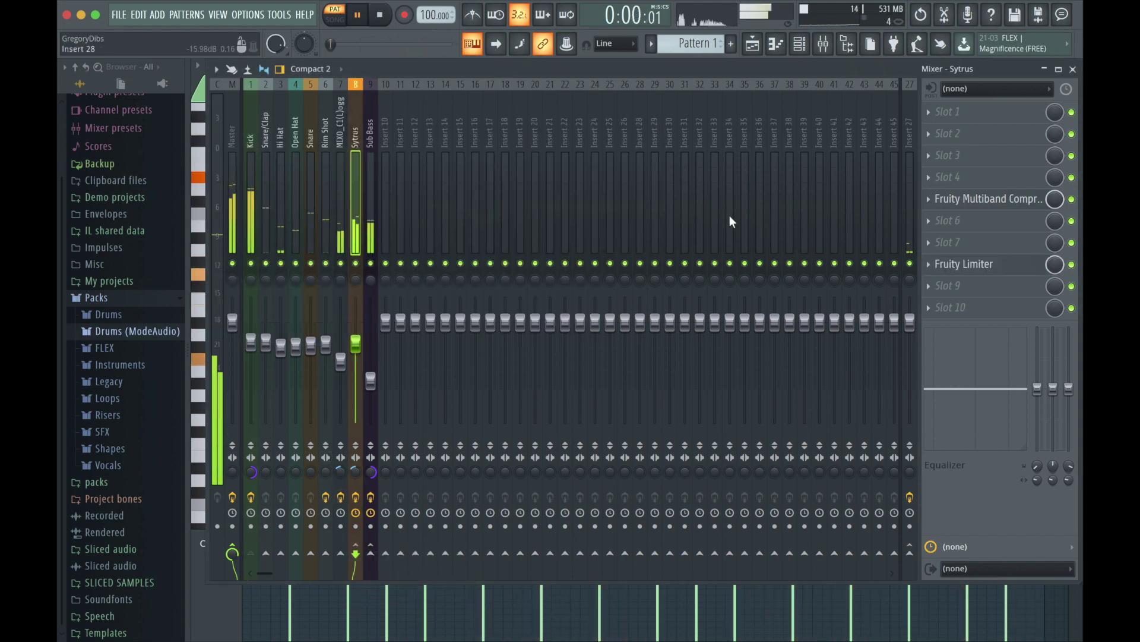
{"action": "left_click", "coordinate": [975, 264]}
{"action": "left_click", "coordinate": [488, 332]}
{"action": "left_click", "coordinate": [508, 359]}
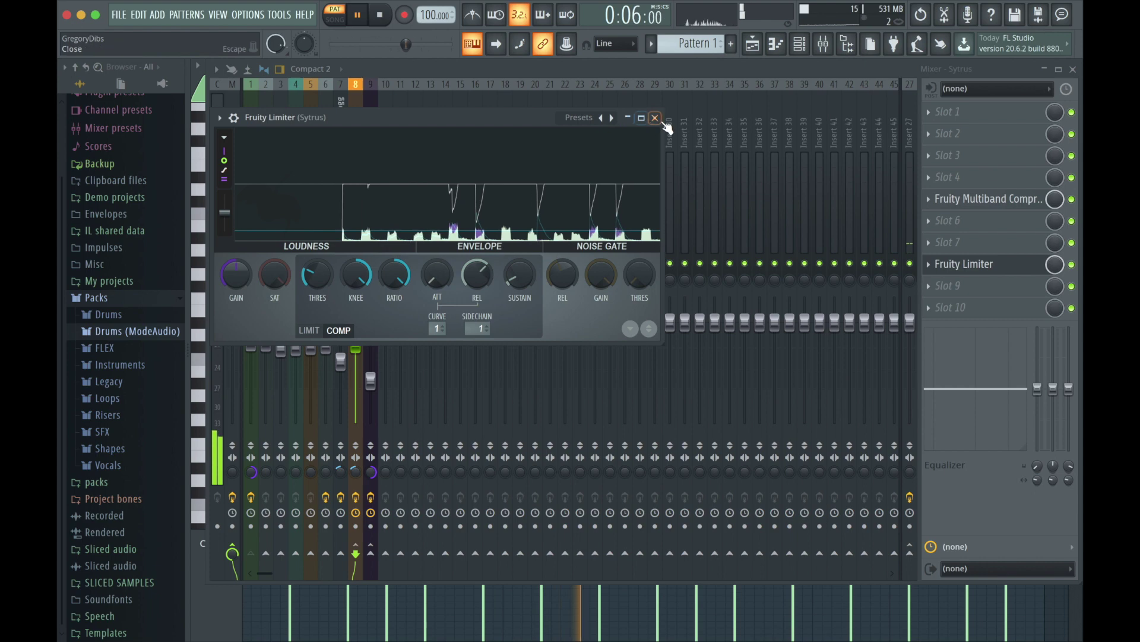
{"action": "left_click", "coordinate": [656, 119]}
- Open the HIP_Kick_4 sample from the channel rack in the Edison audio editor
{"action": "left_click", "coordinate": [252, 139]}
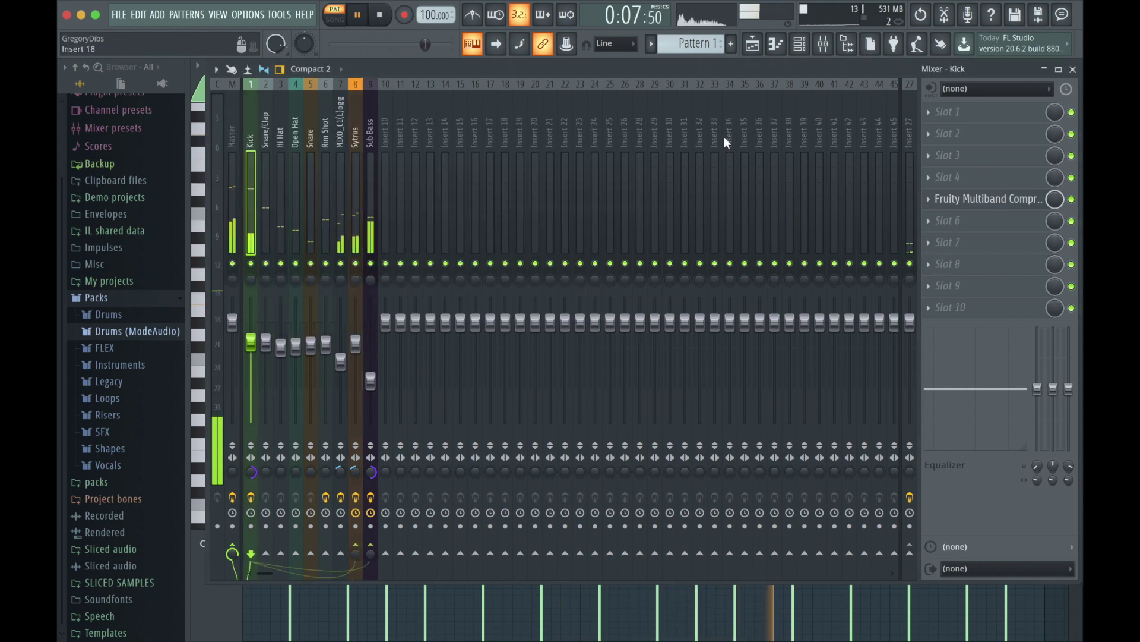
{"action": "left_click", "coordinate": [801, 48]}
{"action": "left_click", "coordinate": [296, 112]}
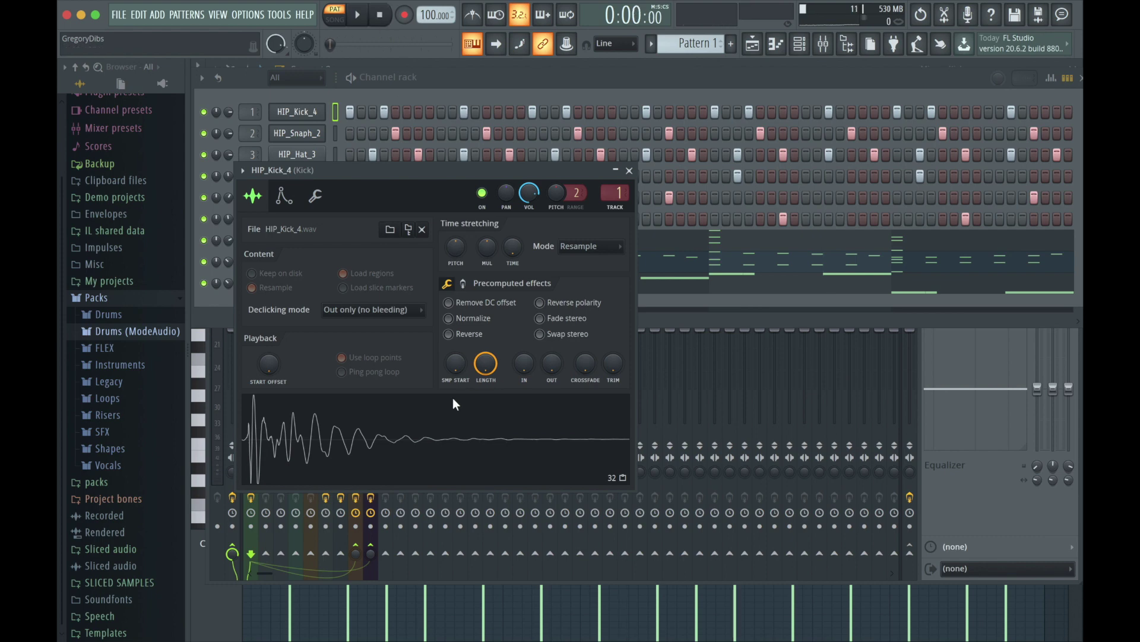
{"action": "right_click", "coordinate": [421, 433]}
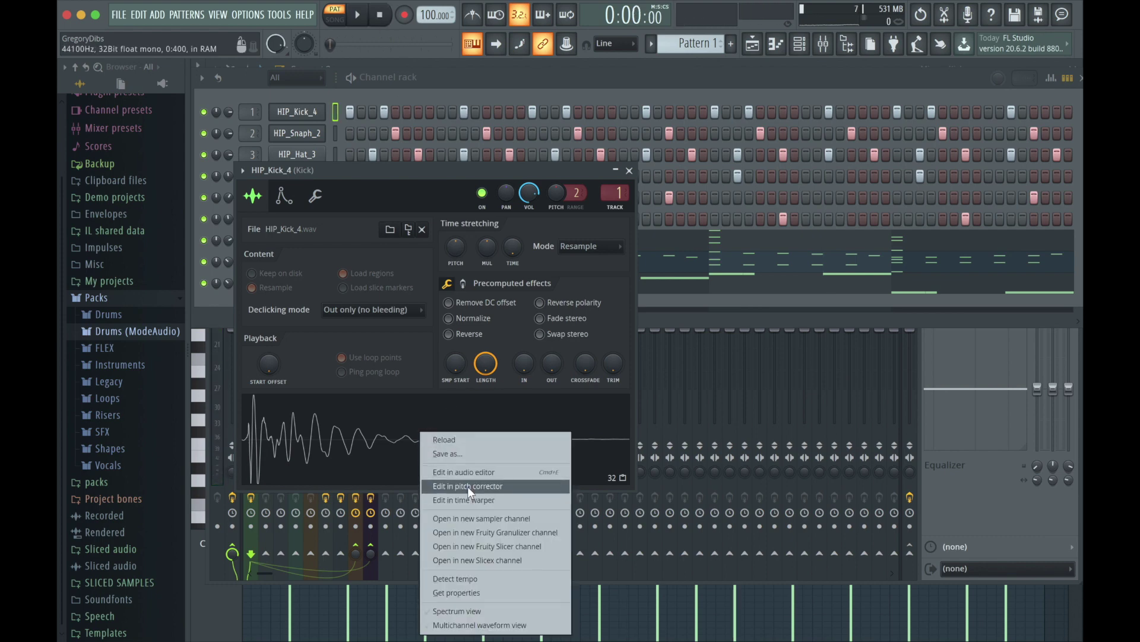
{"action": "left_click", "coordinate": [479, 473]}
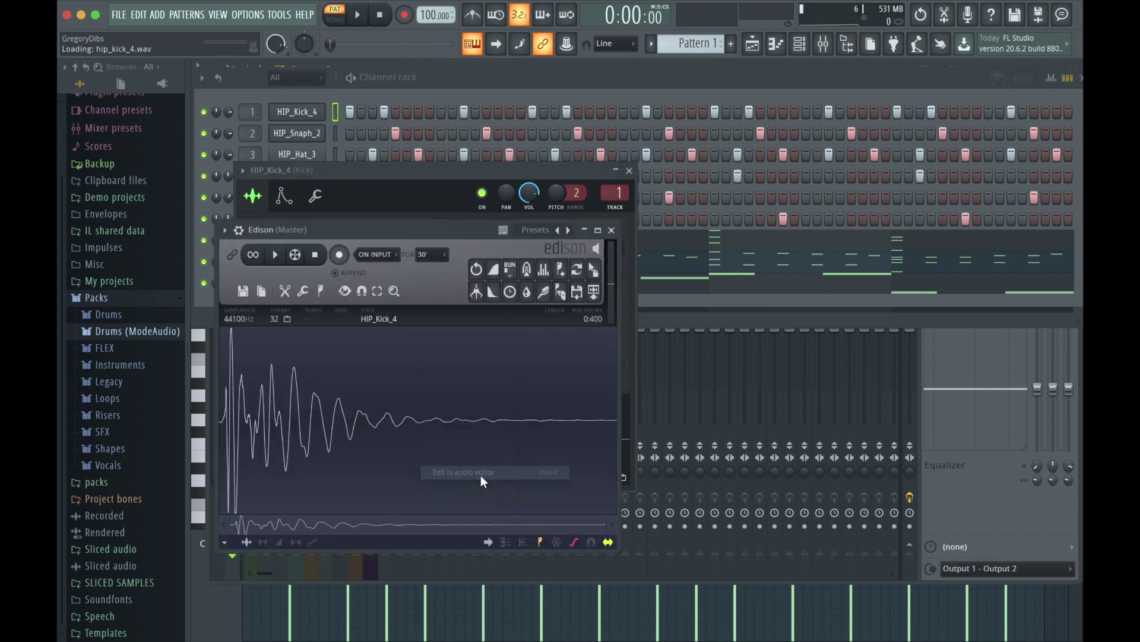
- Fade out the tail of the kick sample in Edison and audition the result
{"action": "left_click_drag", "start_coordinate": [374, 415], "coordinate": [679, 418]}
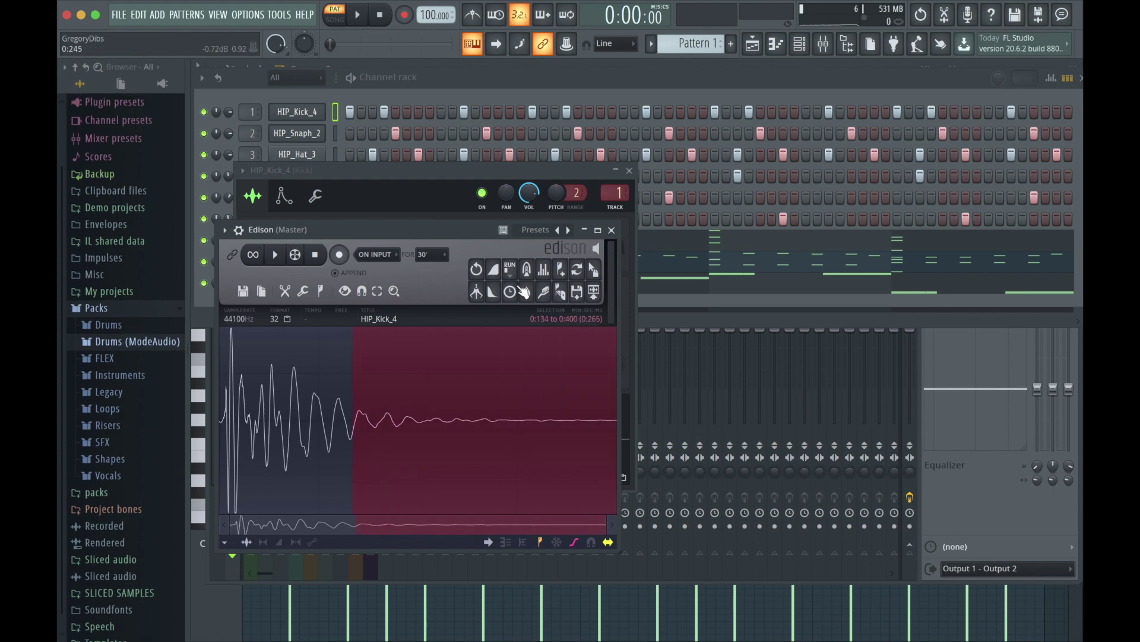
{"action": "left_click", "coordinate": [277, 255]}
{"action": "left_click_drag", "start_coordinate": [335, 417], "coordinate": [340, 415]}
{"action": "left_click", "coordinate": [276, 256]}
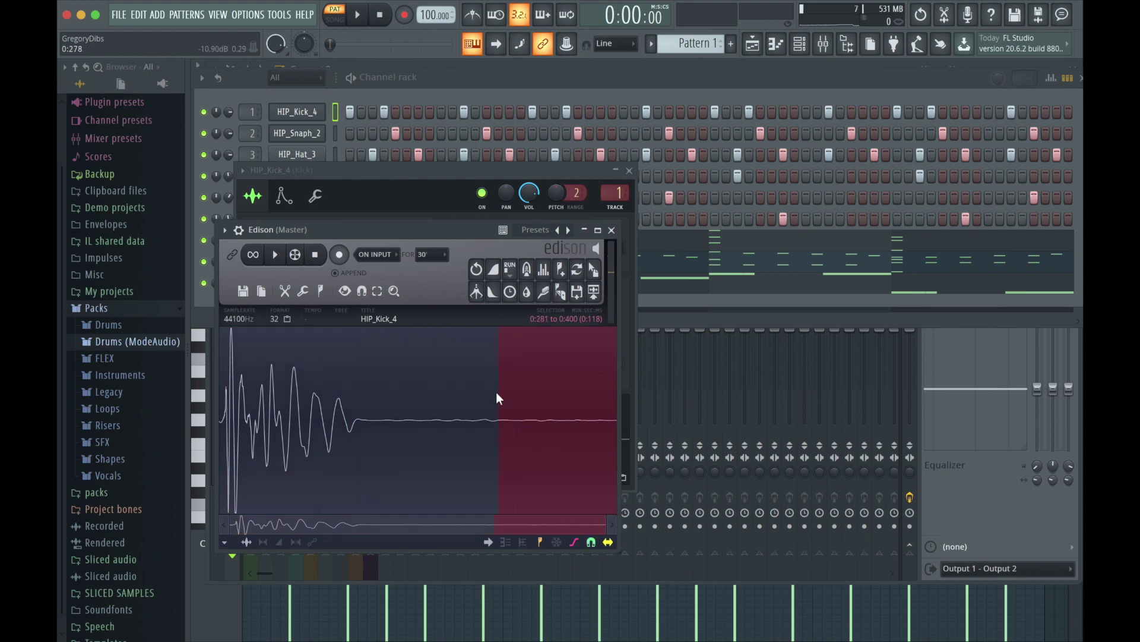
- Trim the silent end of the kick sample to 0:200 and fade out its second half from 0:100
{"action": "key", "text": "Delete"}
{"action": "left_click", "coordinate": [276, 255]}
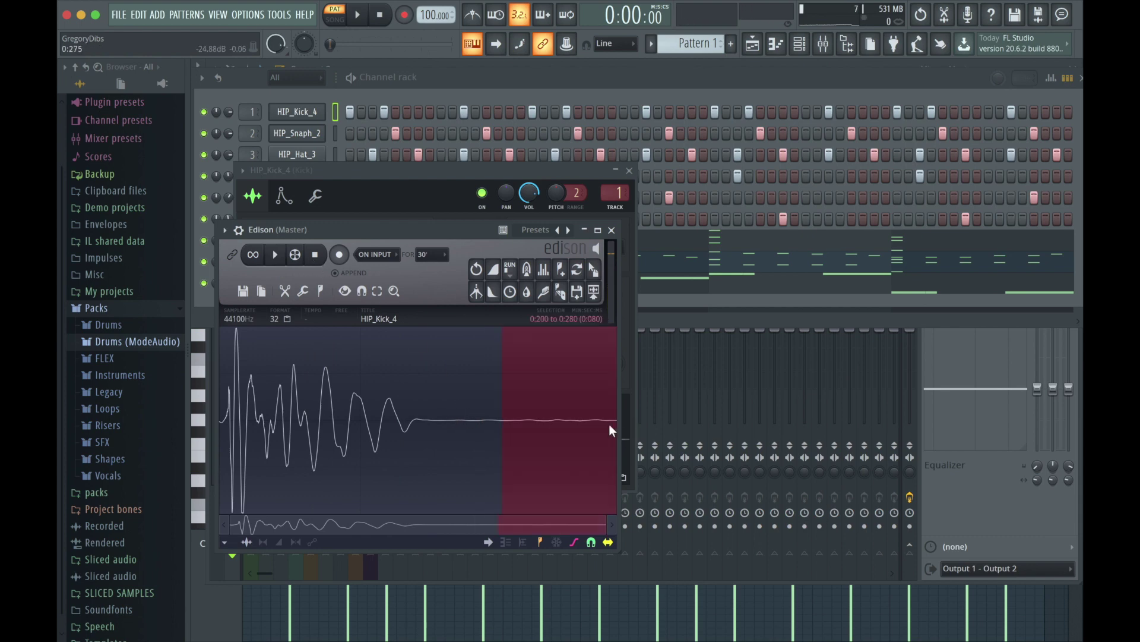
{"action": "key", "text": "Delete"}
{"action": "left_click", "coordinate": [490, 417]}
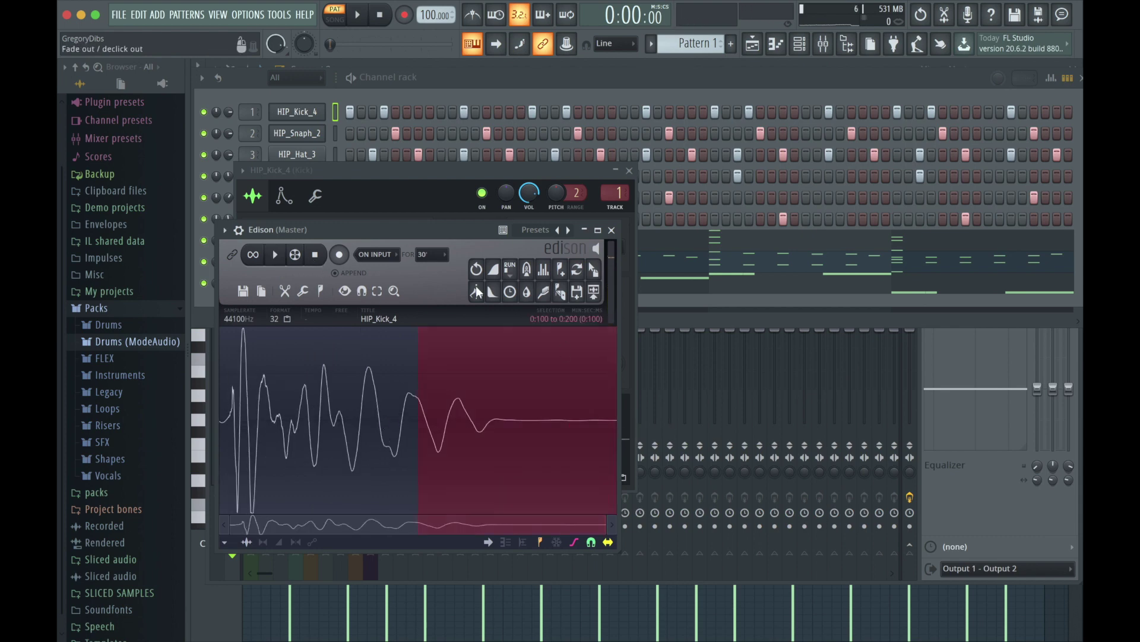
- Replace the kick channel's sample with the edited audio from Edison, close Edison, and play the beat
{"action": "left_click_drag", "start_coordinate": [262, 290], "coordinate": [315, 115]}
{"action": "left_click", "coordinate": [602, 372]}
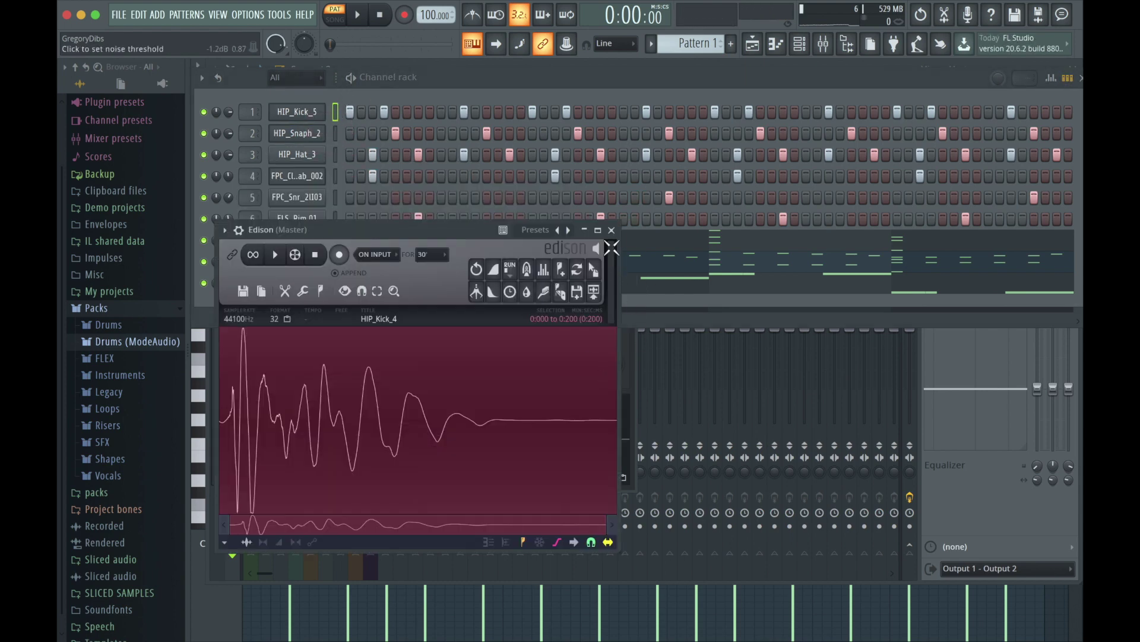
{"action": "left_click", "coordinate": [613, 232]}
{"action": "left_click", "coordinate": [357, 16]}
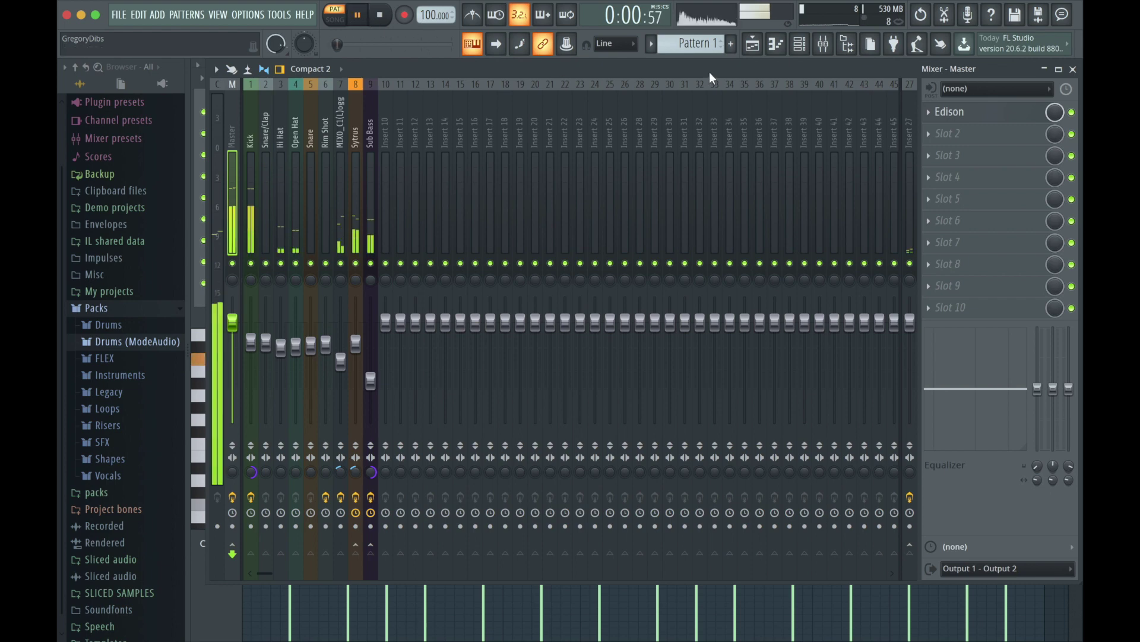
- Give the FPC_Snr_2II03 channel the same step pattern as the HIP_Snaph_2 clap in the channel rack
{"action": "key", "text": "F5"}
{"action": "left_click", "coordinate": [800, 44]}
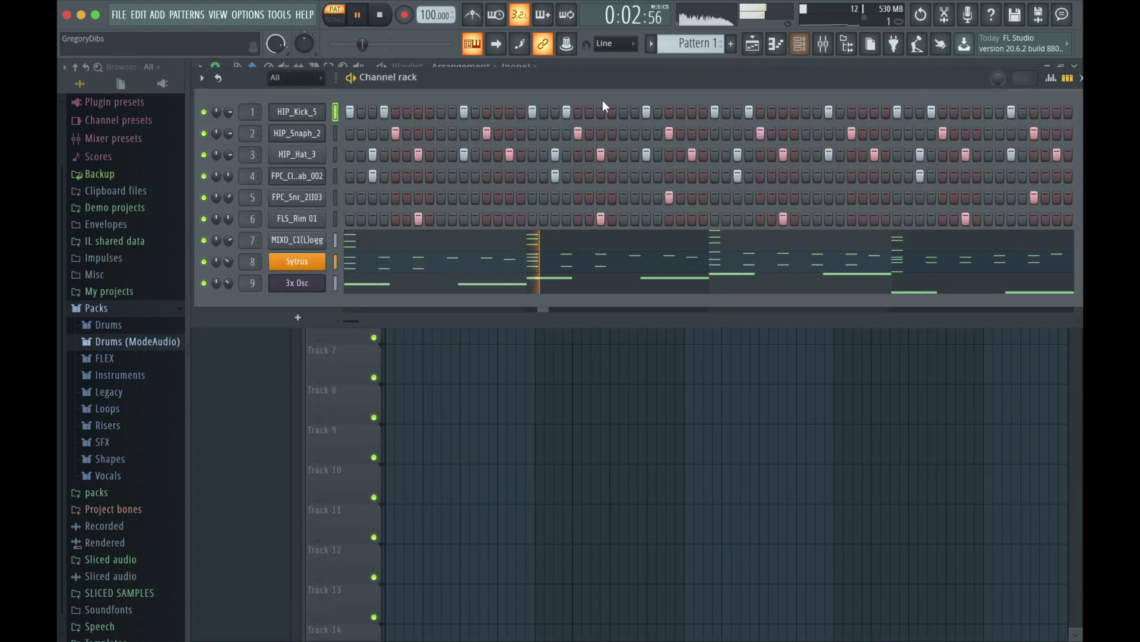
{"action": "left_click", "coordinate": [297, 133]}
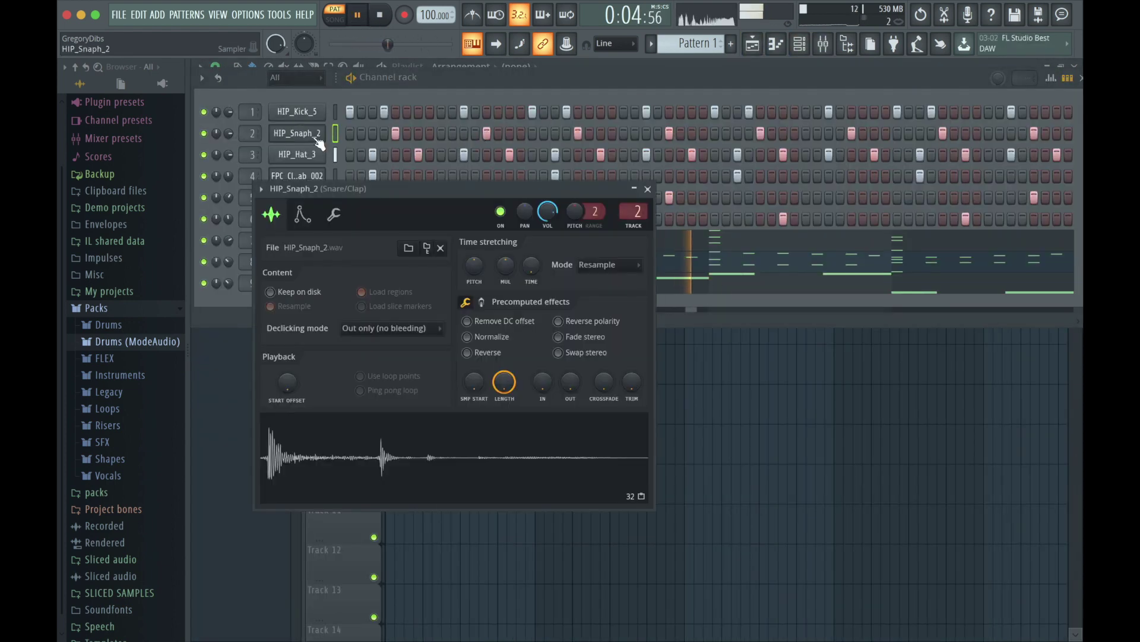
{"action": "left_click", "coordinate": [647, 191]}
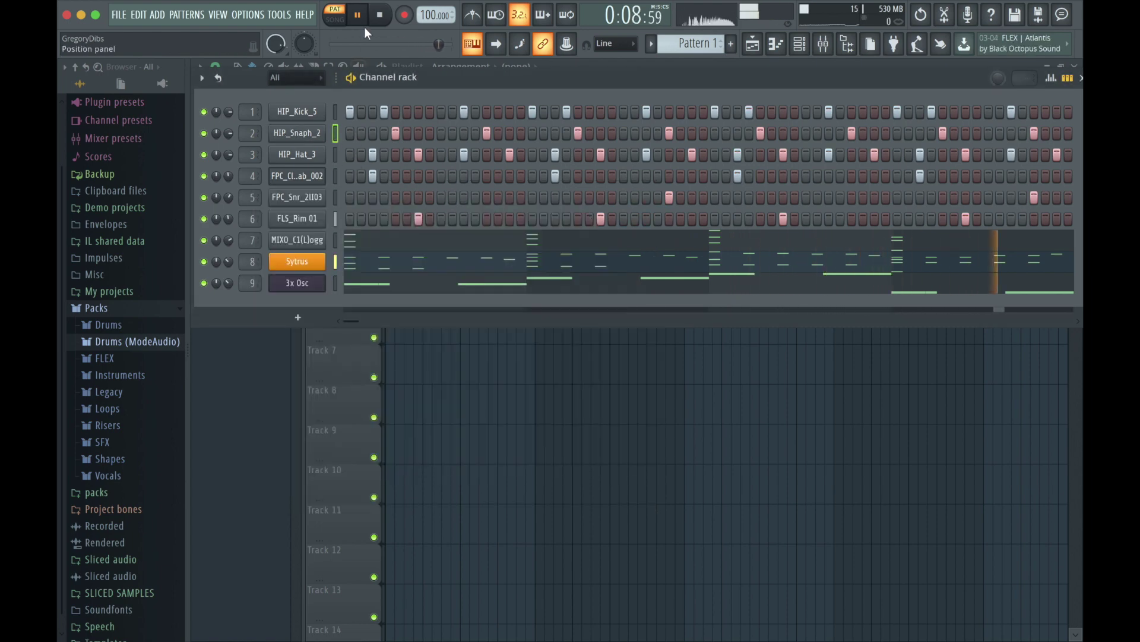
{"action": "key", "text": "space"}
{"action": "left_click", "coordinate": [334, 198]}
{"action": "left_click", "coordinate": [323, 202]}
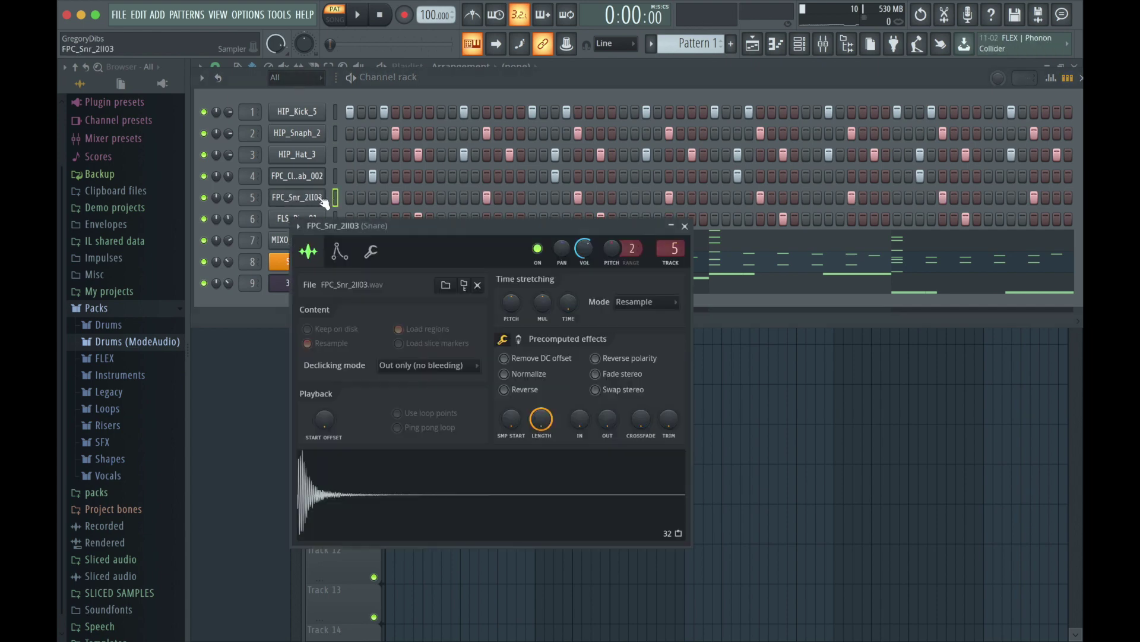
- Add Fruity Multiband Compressor to slot 5 of the Snare/Clap mixer track
{"action": "left_click", "coordinate": [824, 45]}
{"action": "left_click", "coordinate": [261, 142]}
{"action": "left_click", "coordinate": [948, 198]}
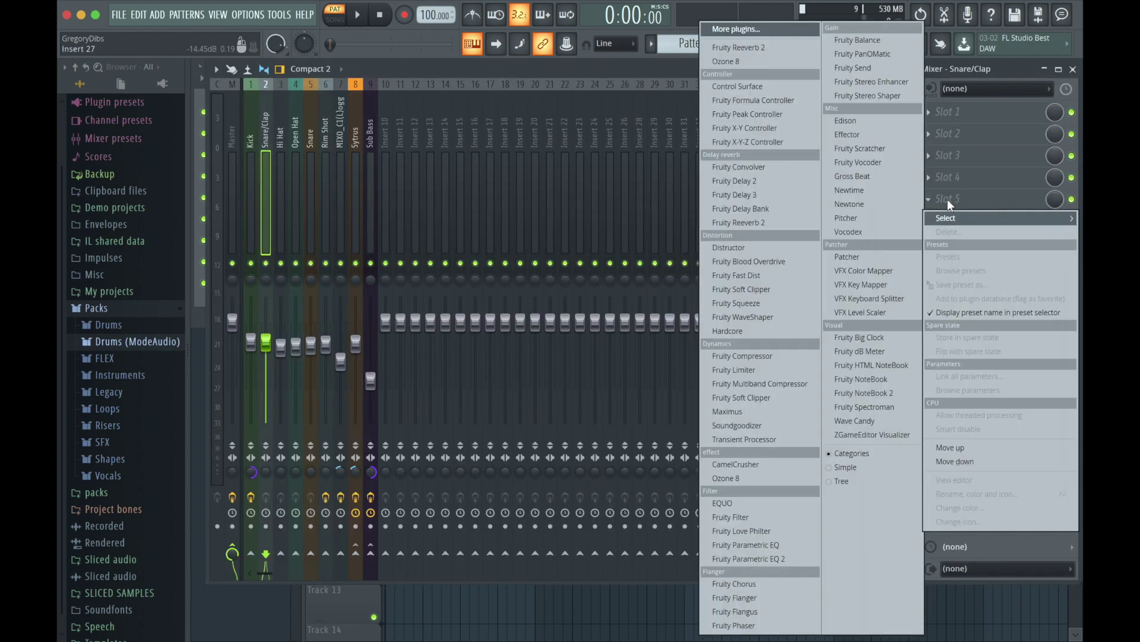
{"action": "left_click", "coordinate": [792, 356]}
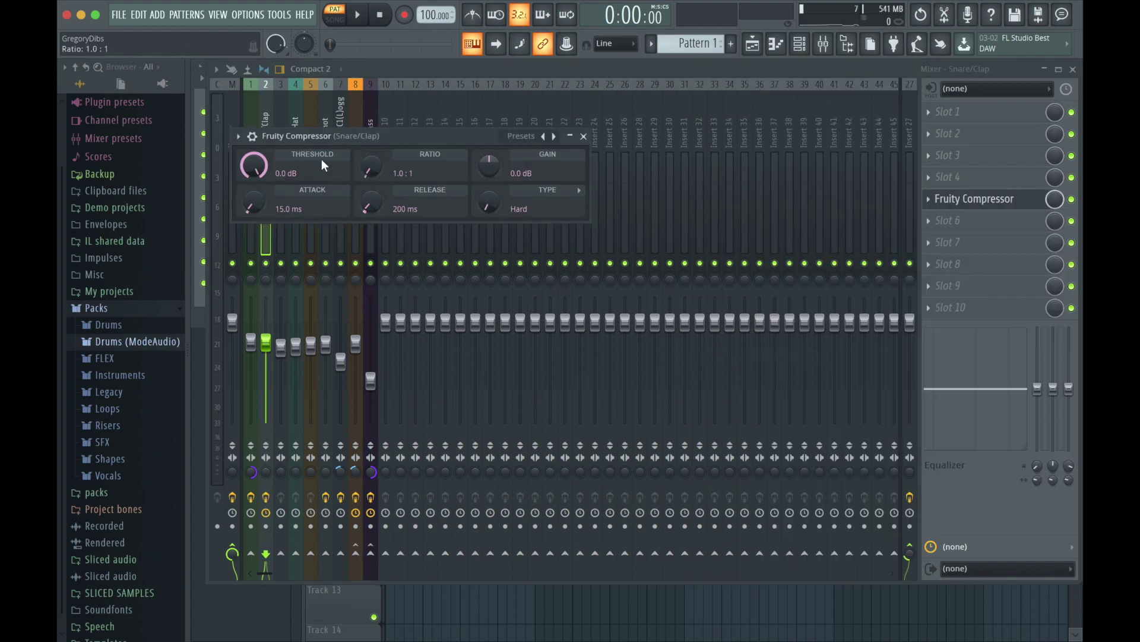
{"action": "left_click", "coordinate": [940, 203]}
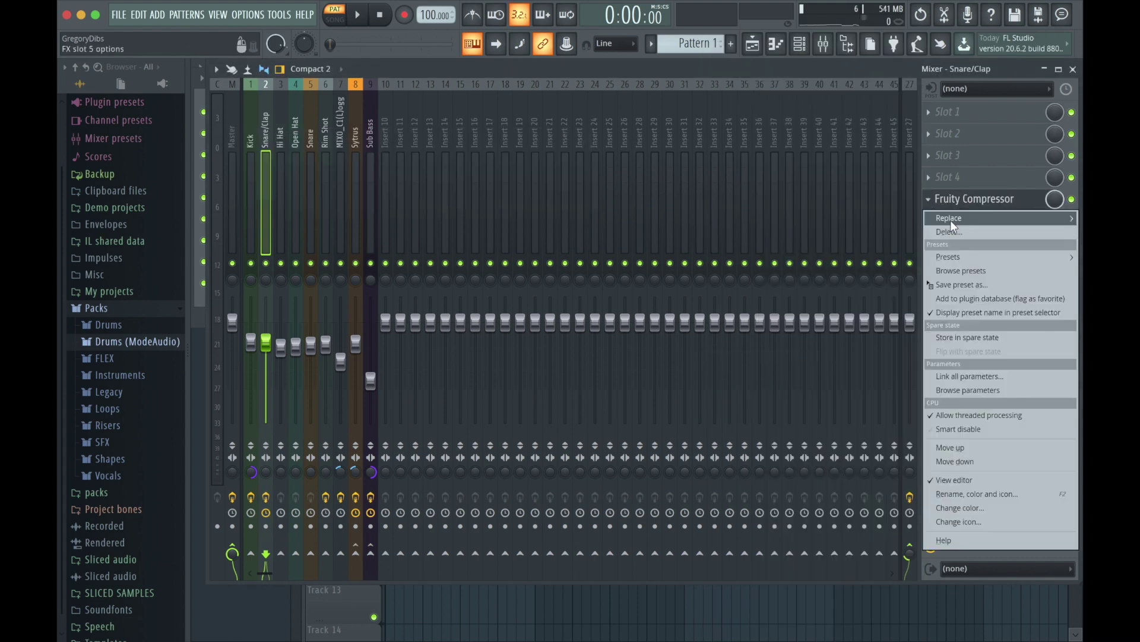
{"action": "mouse_move", "coordinate": [951, 220]}
{"action": "left_click", "coordinate": [774, 383]}
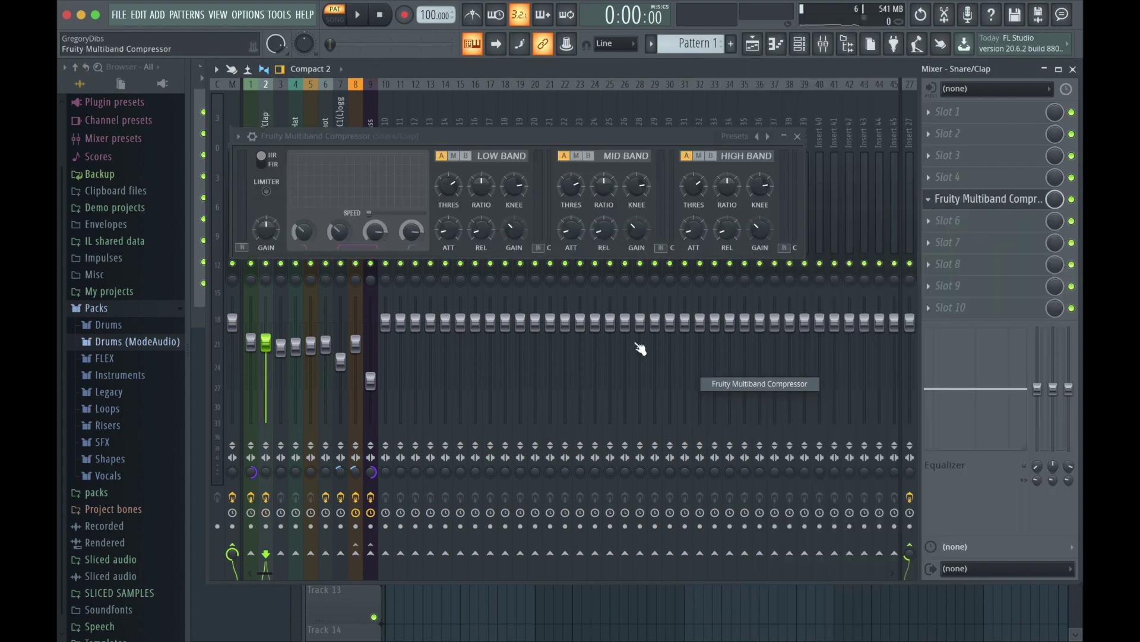
- Load the General purpose preset in the Snare/Clap track's multiband compressor and close the plugin
{"action": "left_click", "coordinate": [243, 136]}
{"action": "mouse_move", "coordinate": [266, 191]}
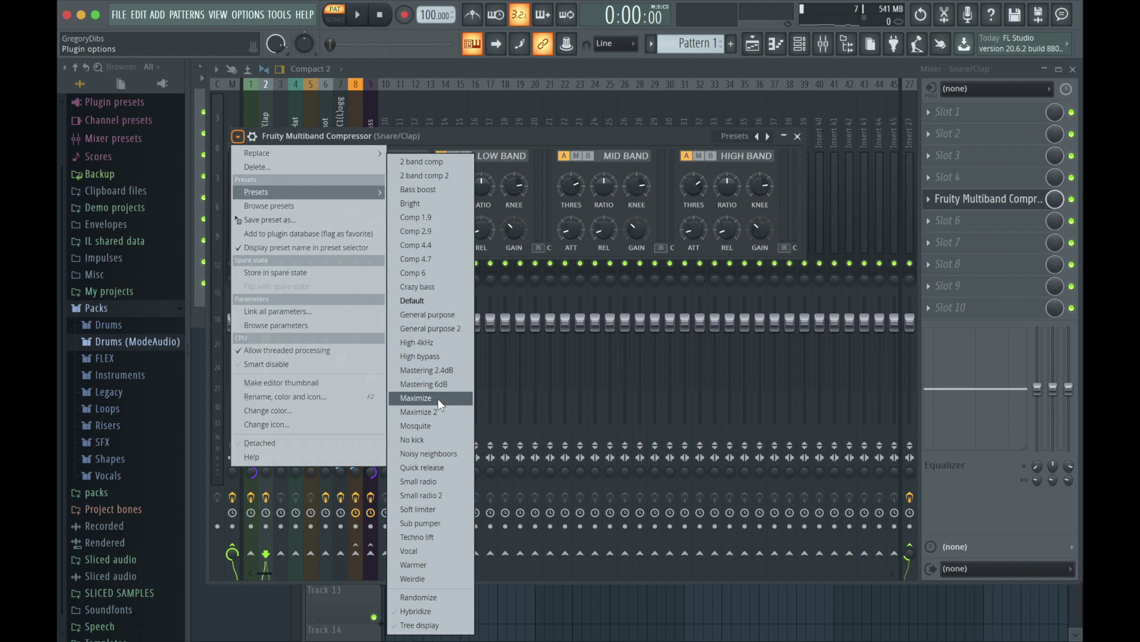
{"action": "left_click", "coordinate": [432, 314]}
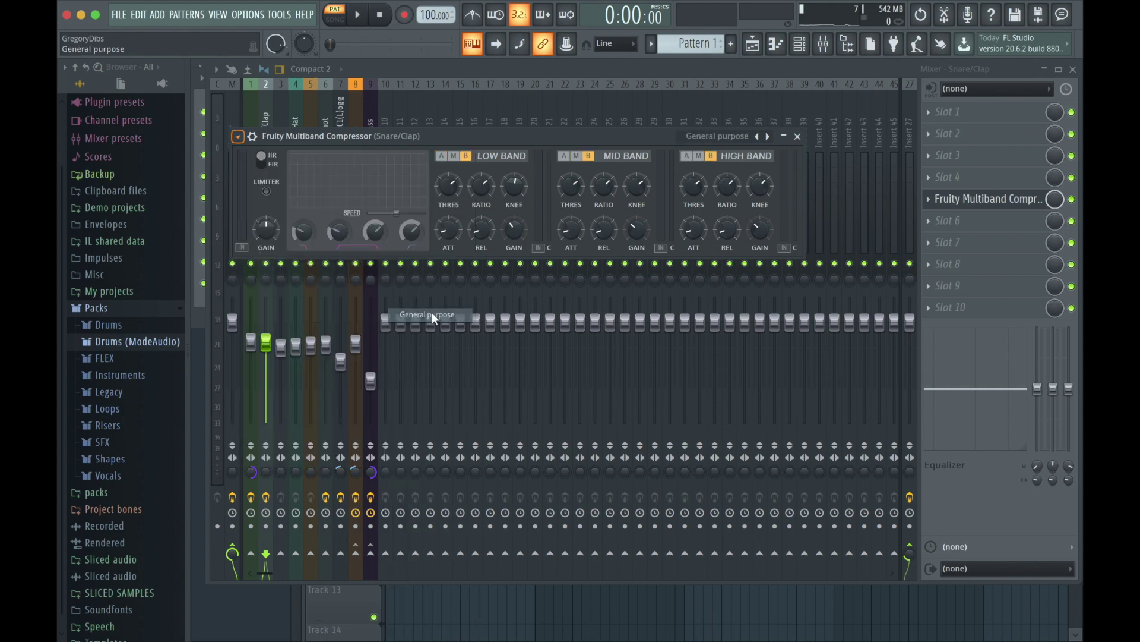
{"action": "left_click", "coordinate": [798, 136]}
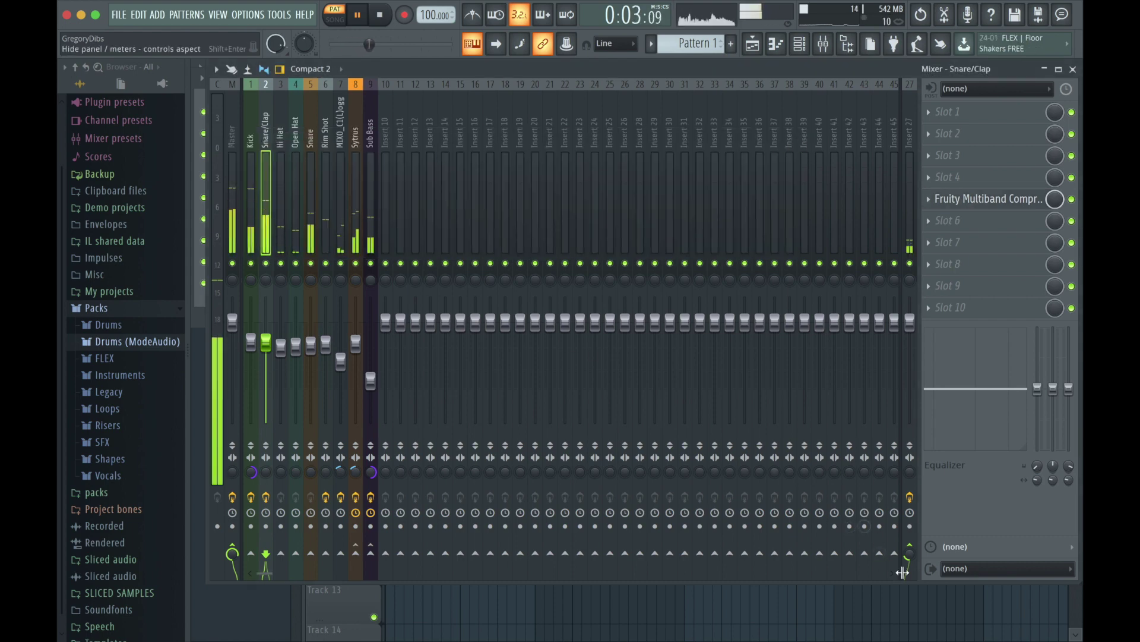
- Add Fruity Multiband Compressor to slot 5 of the Snare mixer track
{"action": "left_click", "coordinate": [308, 143]}
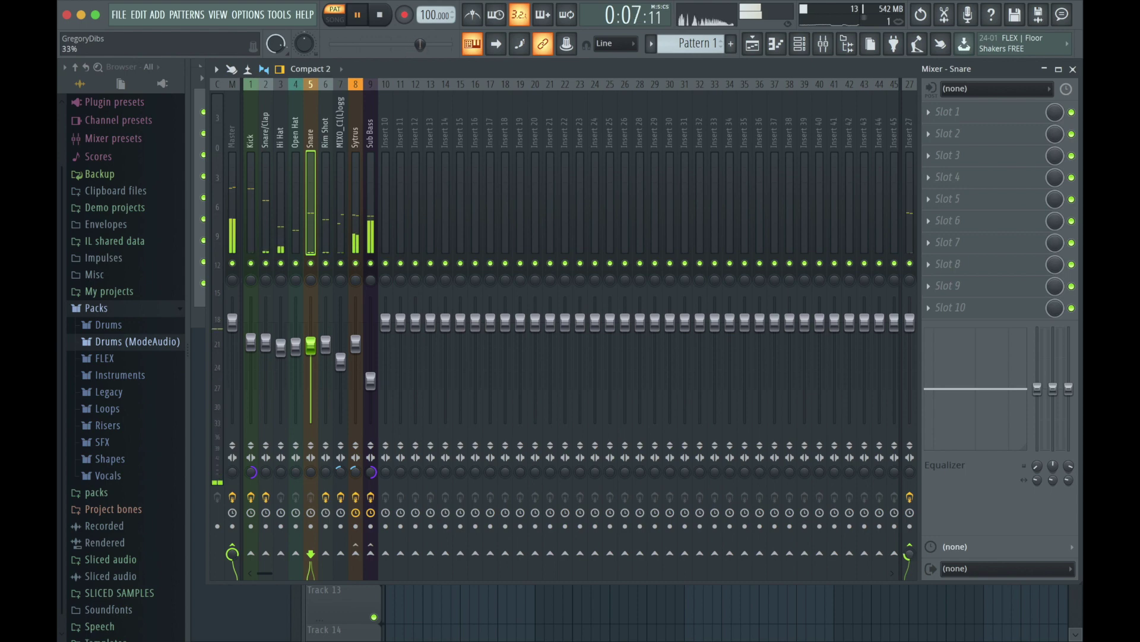
{"action": "left_click", "coordinate": [933, 199]}
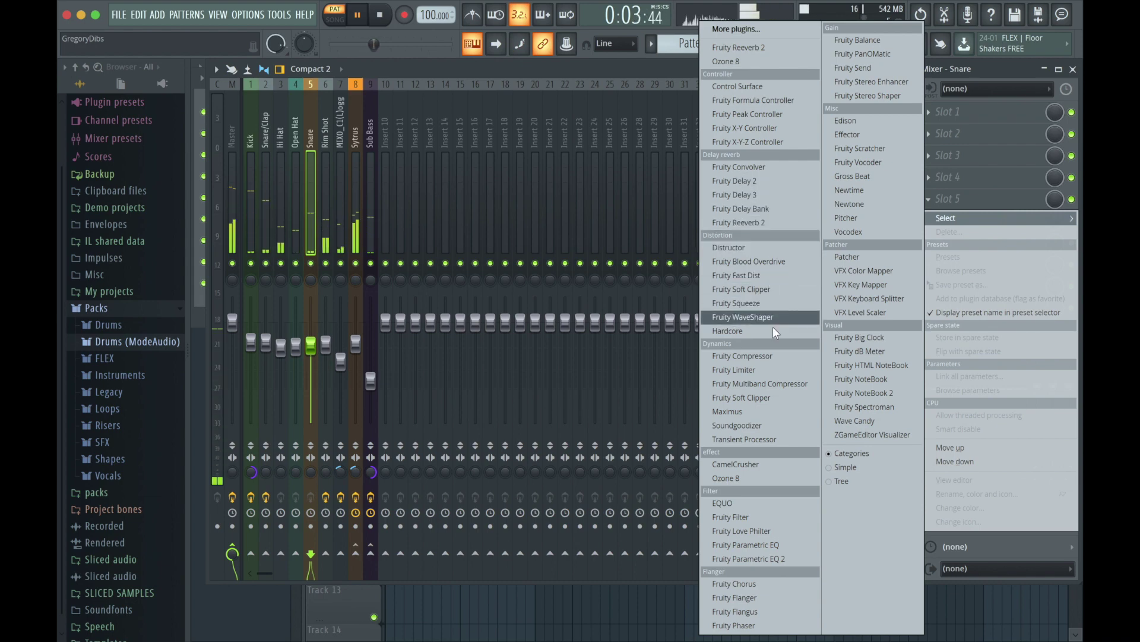
{"action": "left_click", "coordinate": [779, 382]}
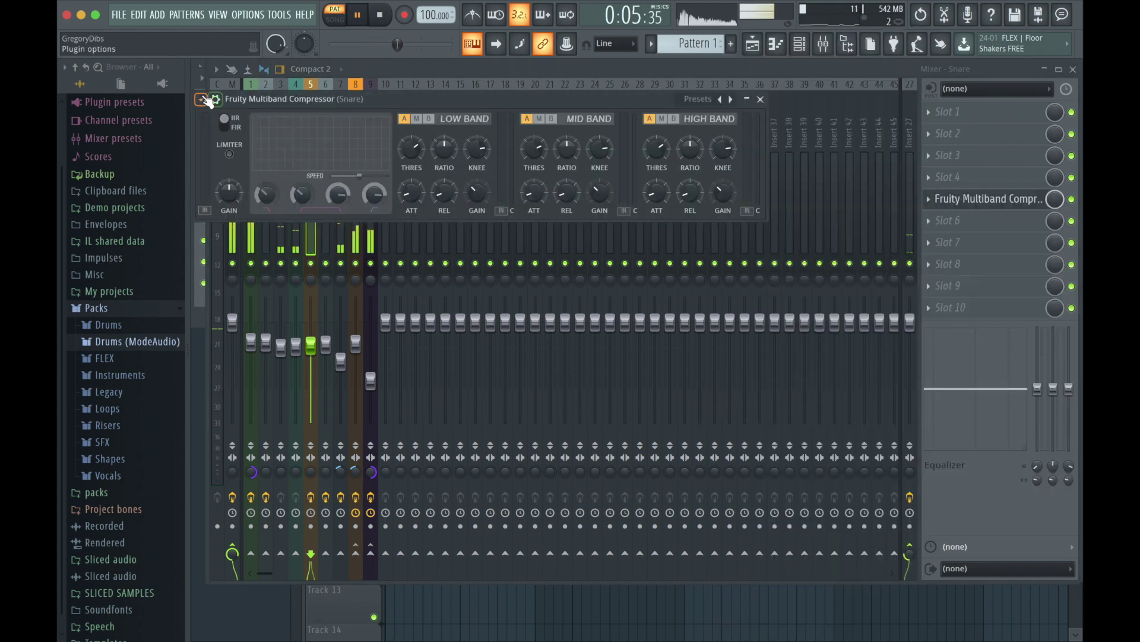
- Load the Maximize preset in the Snare track's multiband compressor and close the plugin
{"action": "left_click", "coordinate": [209, 101]}
{"action": "mouse_move", "coordinate": [234, 149]}
{"action": "left_click", "coordinate": [416, 392]}
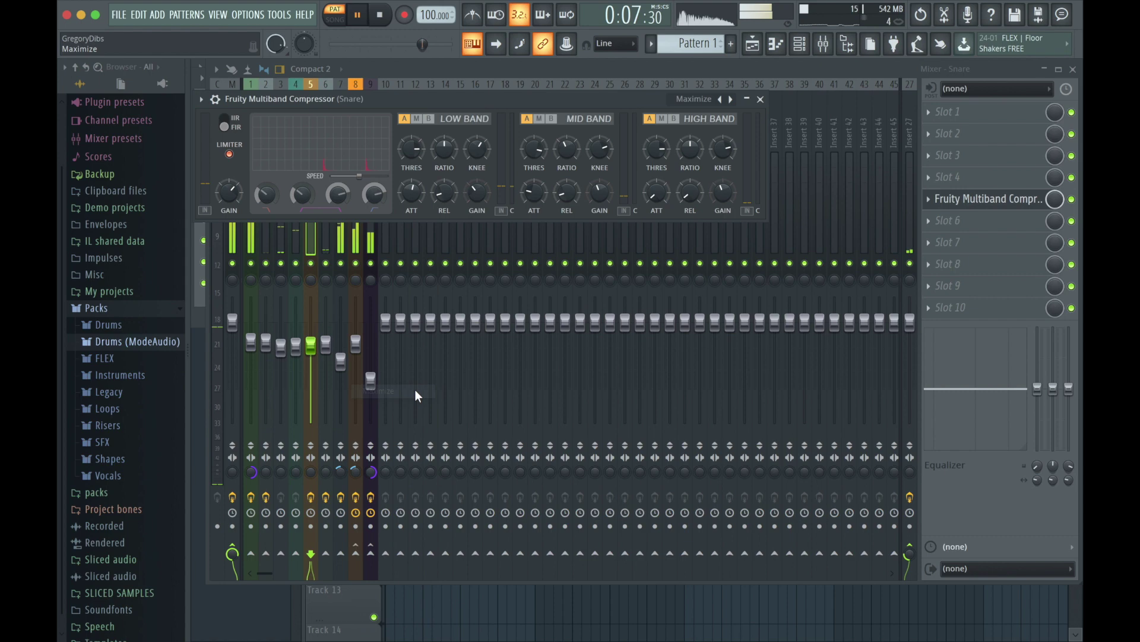
{"action": "left_click", "coordinate": [761, 100]}
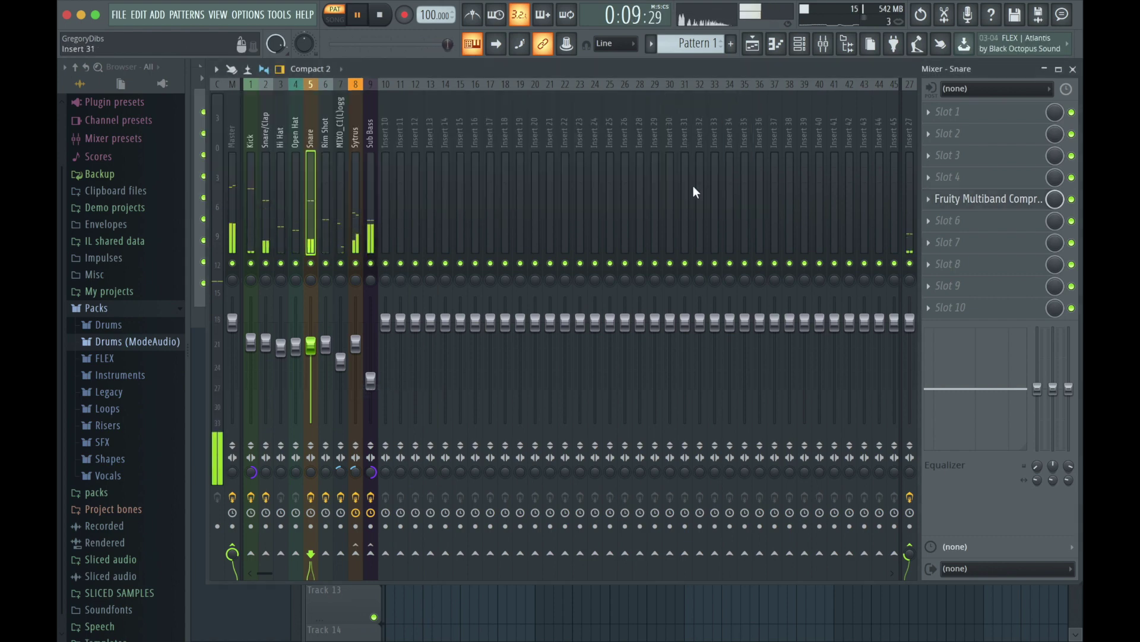
- Bring up the mixer track of the HIP_Snaph_2 clap and set its send to Insert 27 to 65%
{"action": "left_click", "coordinate": [776, 45]}
{"action": "left_click", "coordinate": [799, 46]}
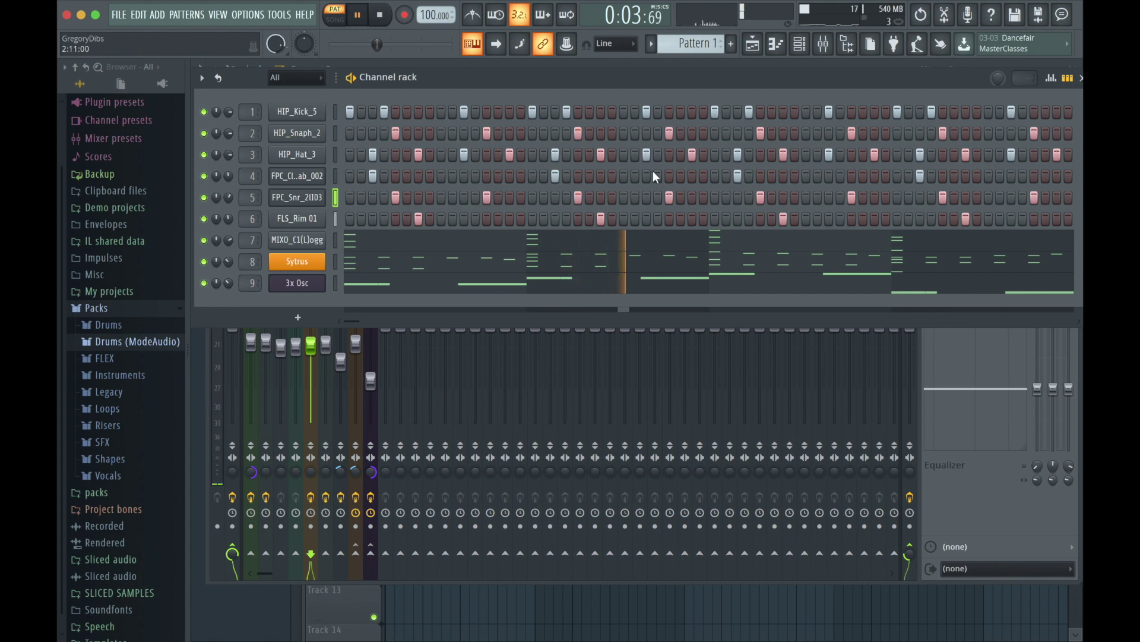
{"action": "left_click", "coordinate": [296, 134]}
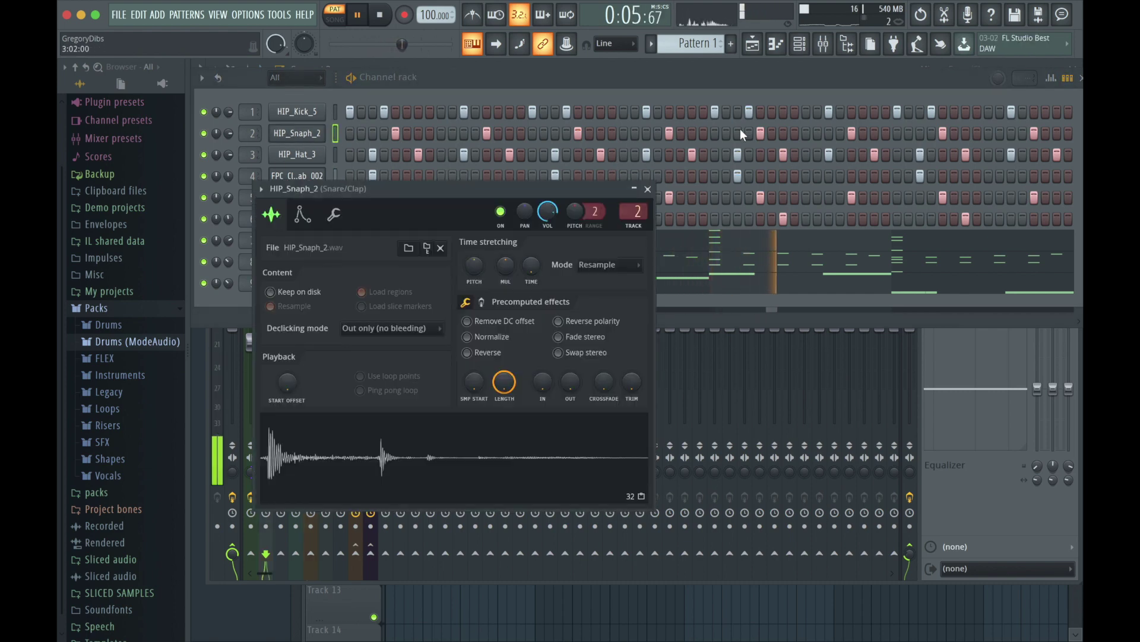
{"action": "left_click", "coordinate": [825, 49]}
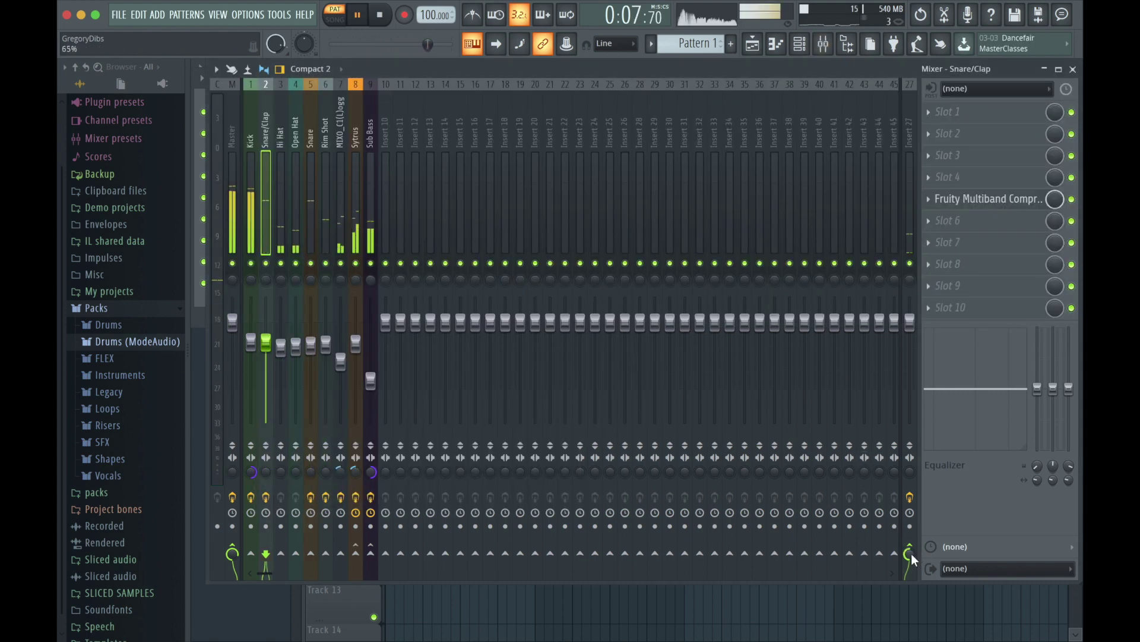
- Check the Fruity Reeverb 2 wet and stereo separation settings on Insert 27 and close the plugin
{"action": "left_click", "coordinate": [912, 119]}
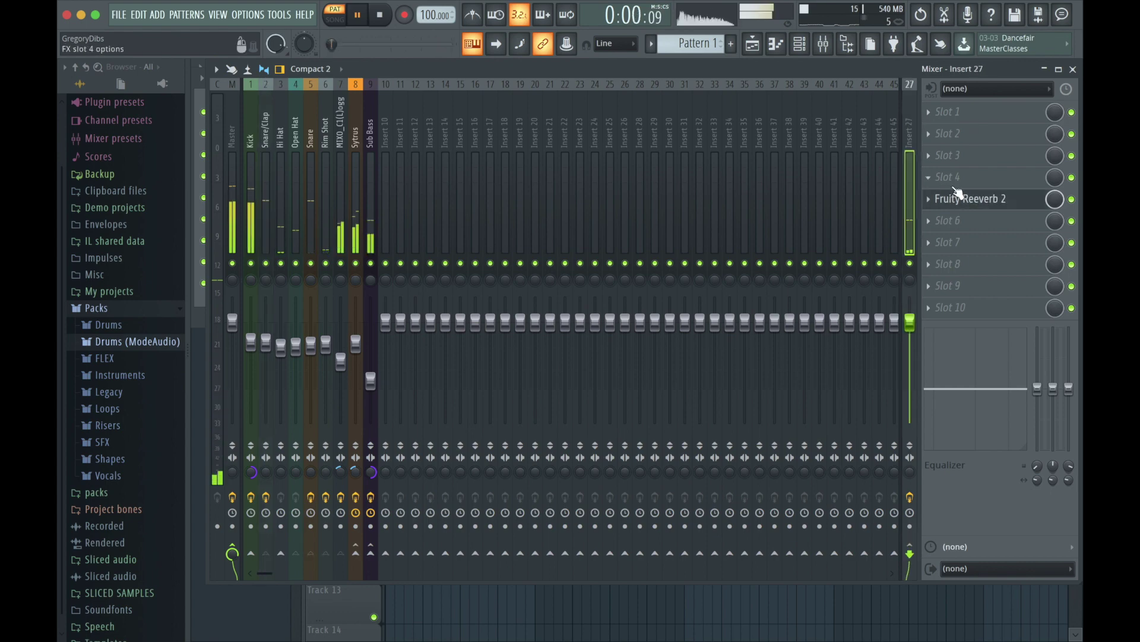
{"action": "left_click", "coordinate": [970, 198]}
{"action": "left_click_drag", "start_coordinate": [631, 220], "coordinate": [611, 309]}
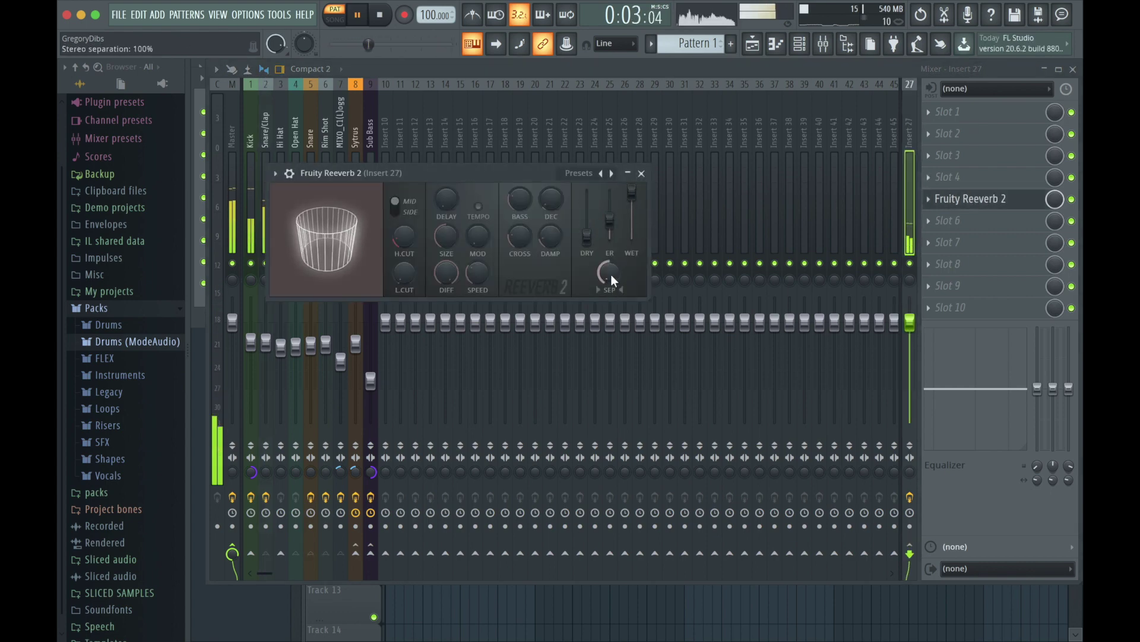
{"action": "left_click", "coordinate": [642, 173]}
- Send the Hi Hat mixer track to the Insert 27 reverb track
{"action": "left_click", "coordinate": [267, 143]}
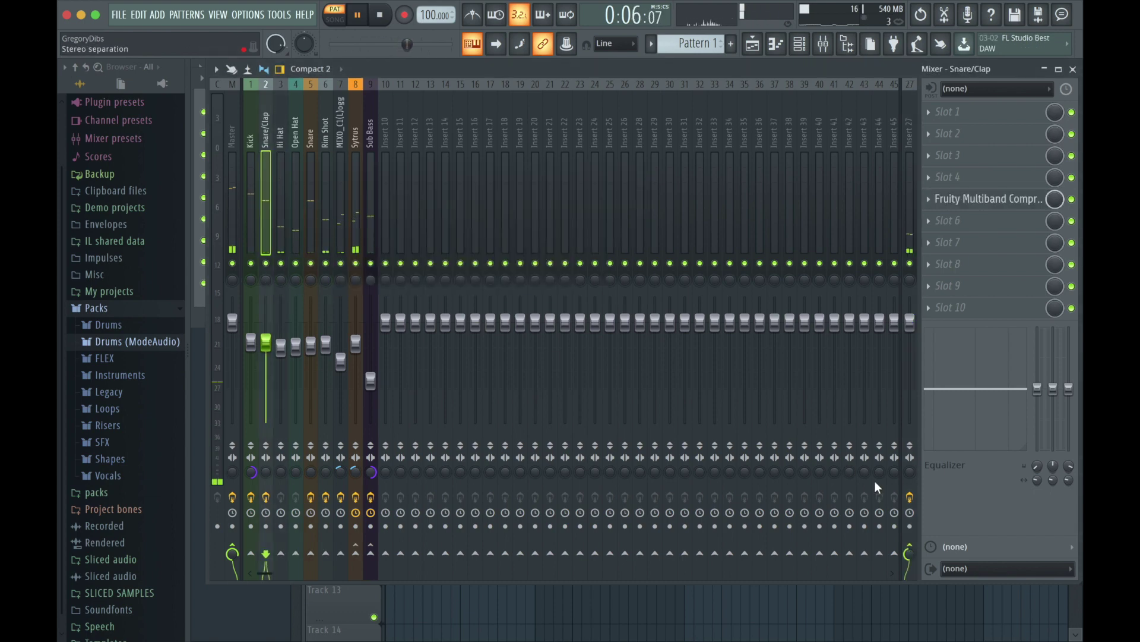
{"action": "left_click", "coordinate": [284, 144]}
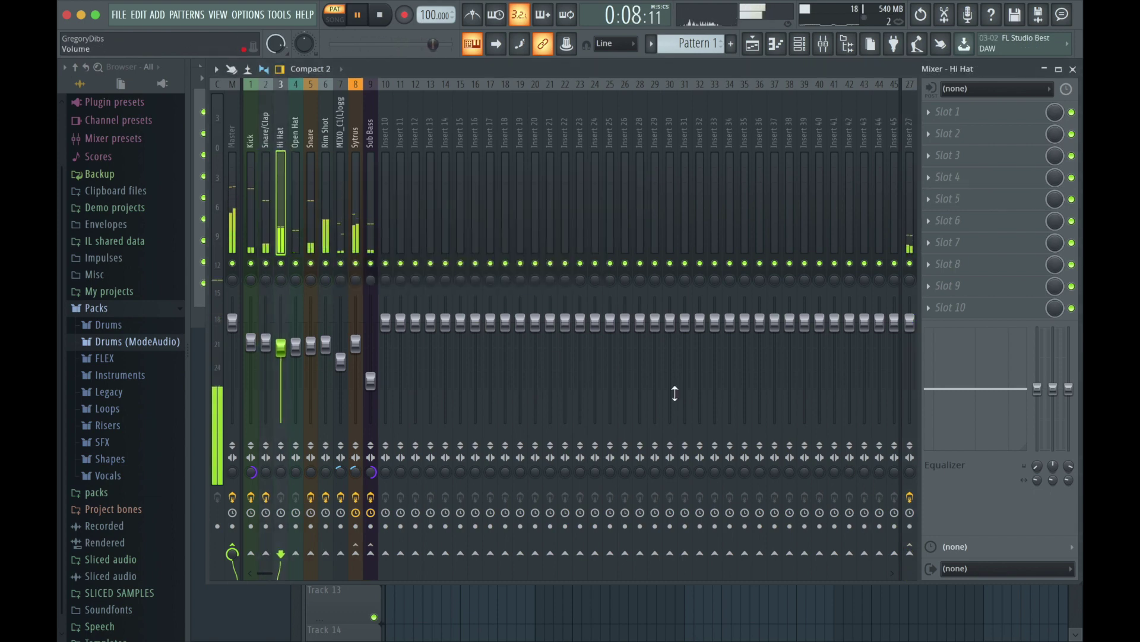
{"action": "left_click", "coordinate": [910, 553]}
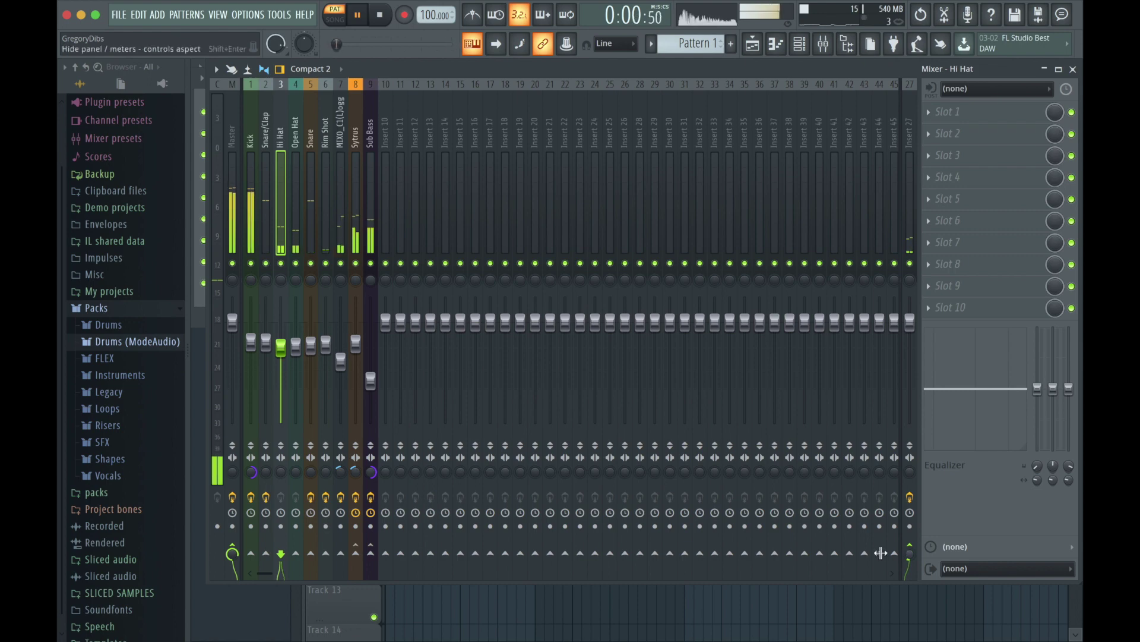
- Raise the Hi Hat mixer fader to about 100% and raise the Open Hat fader slightly
{"action": "left_click_drag", "start_coordinate": [282, 341], "coordinate": [282, 316]}
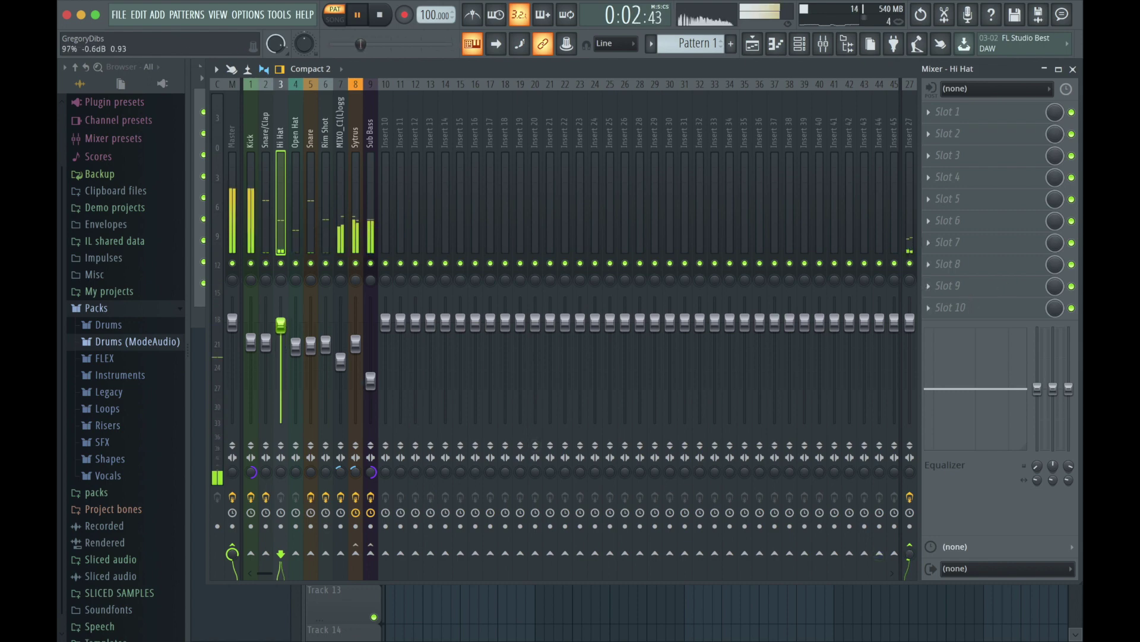
{"action": "left_click", "coordinate": [295, 336]}
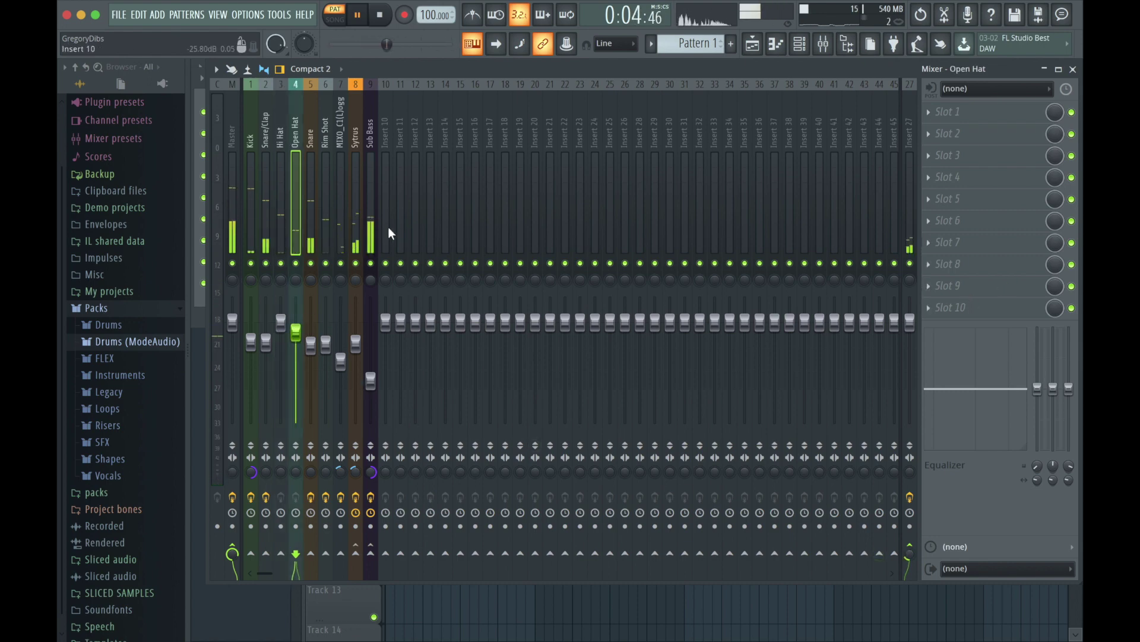
{"action": "left_click", "coordinate": [232, 142]}
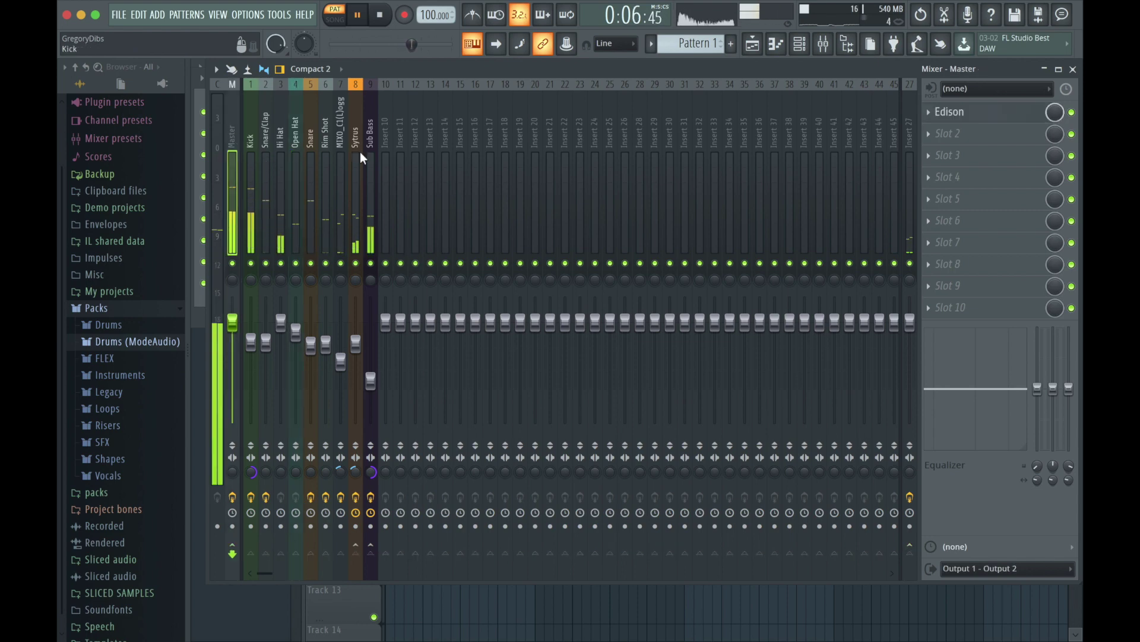
- Examine the existing Sytrus channel's FX page and its delay settings while the pattern plays, and close the plugin
{"action": "key", "text": "F9"}
{"action": "key", "text": "F6"}
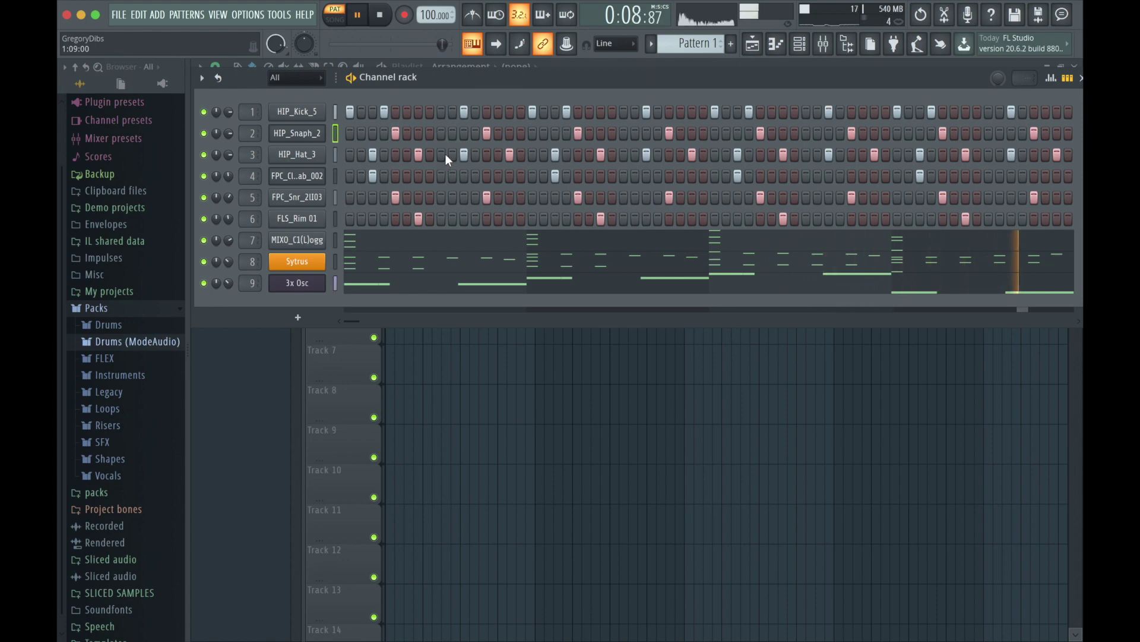
{"action": "left_click", "coordinate": [383, 22]}
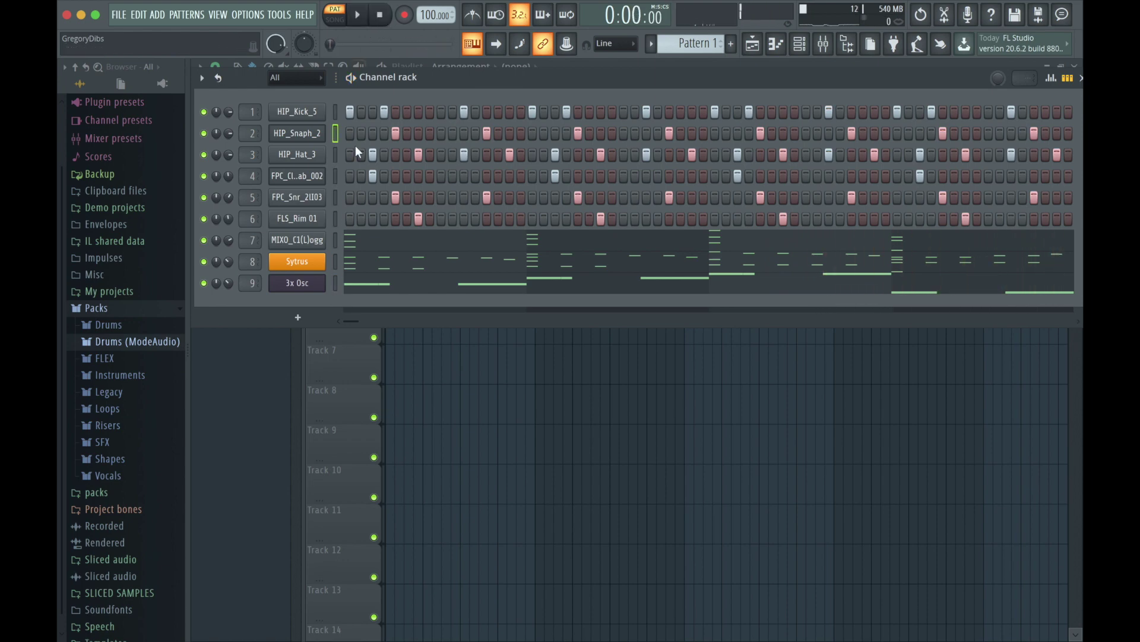
{"action": "left_click", "coordinate": [300, 262]}
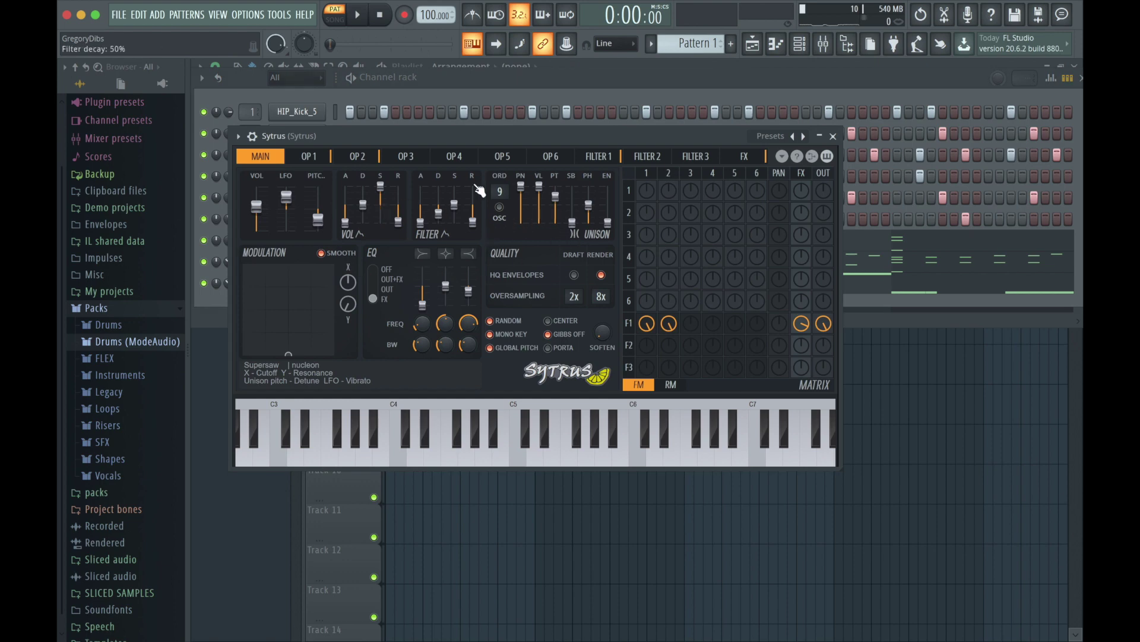
{"action": "left_click", "coordinate": [744, 156]}
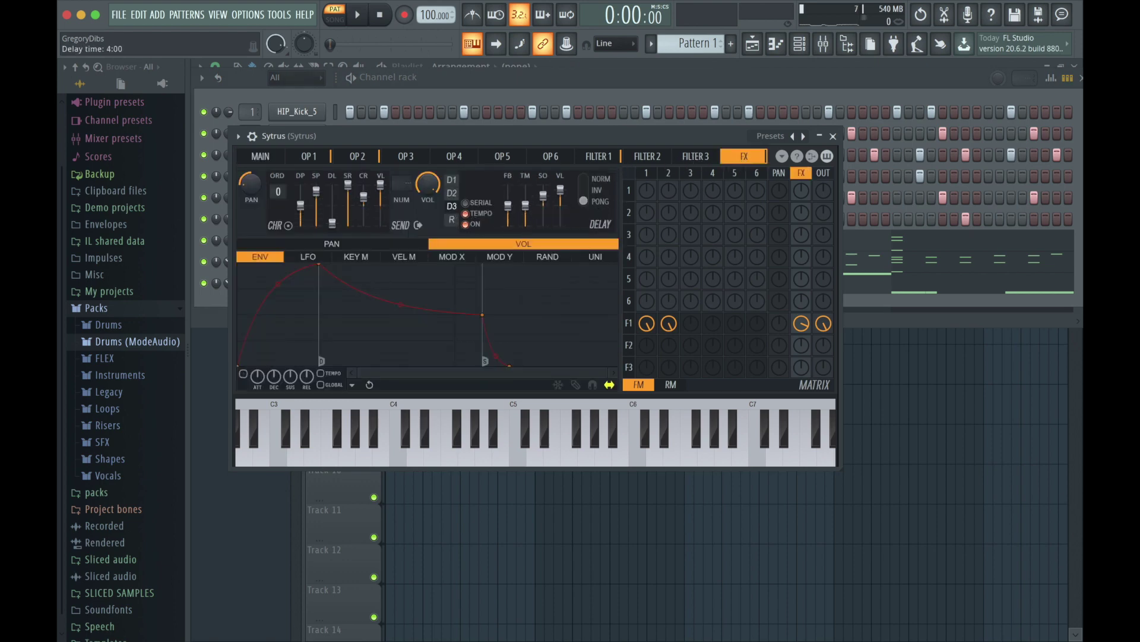
{"action": "left_click", "coordinate": [356, 23]}
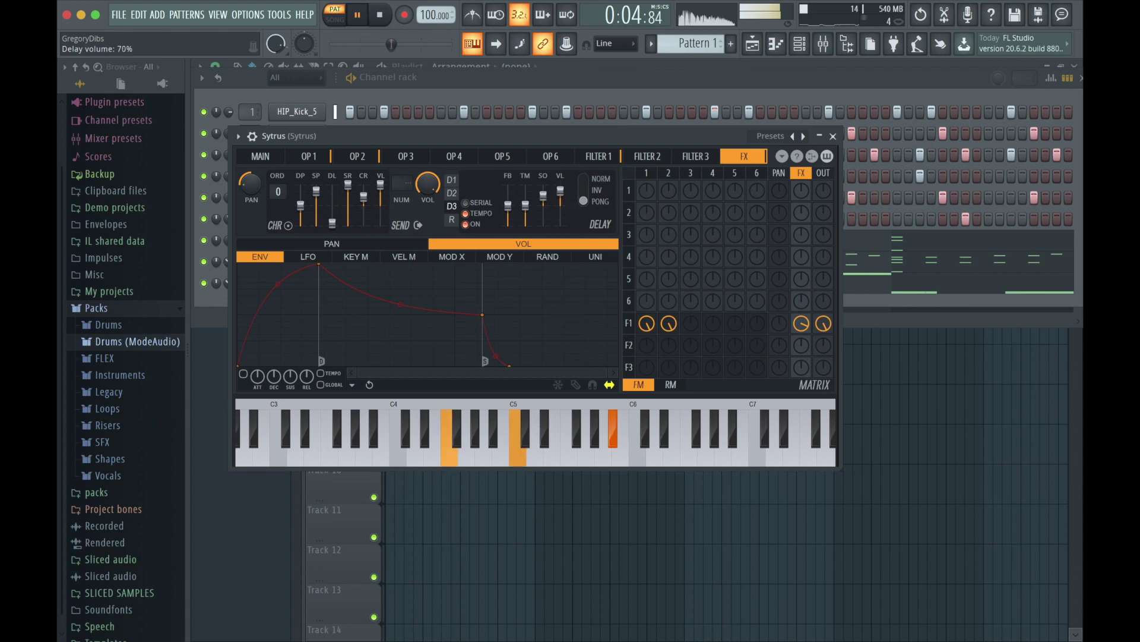
{"action": "left_click", "coordinate": [839, 138]}
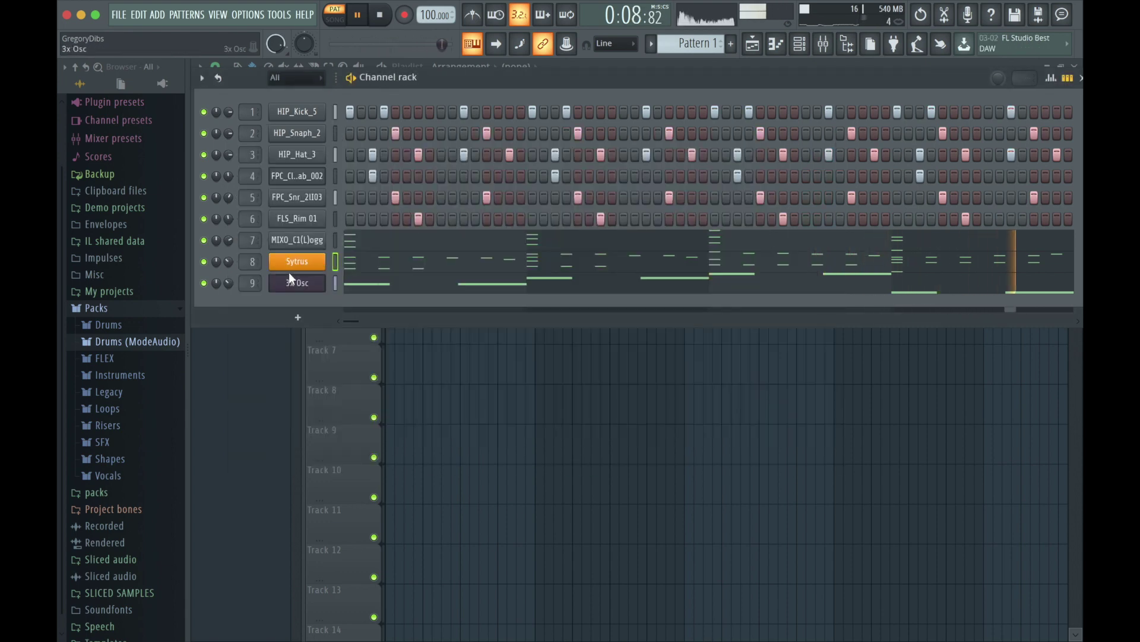
- Add a second Sytrus channel to the channel rack, load the E-grand preset and audition a few notes
{"action": "left_click", "coordinate": [298, 317]}
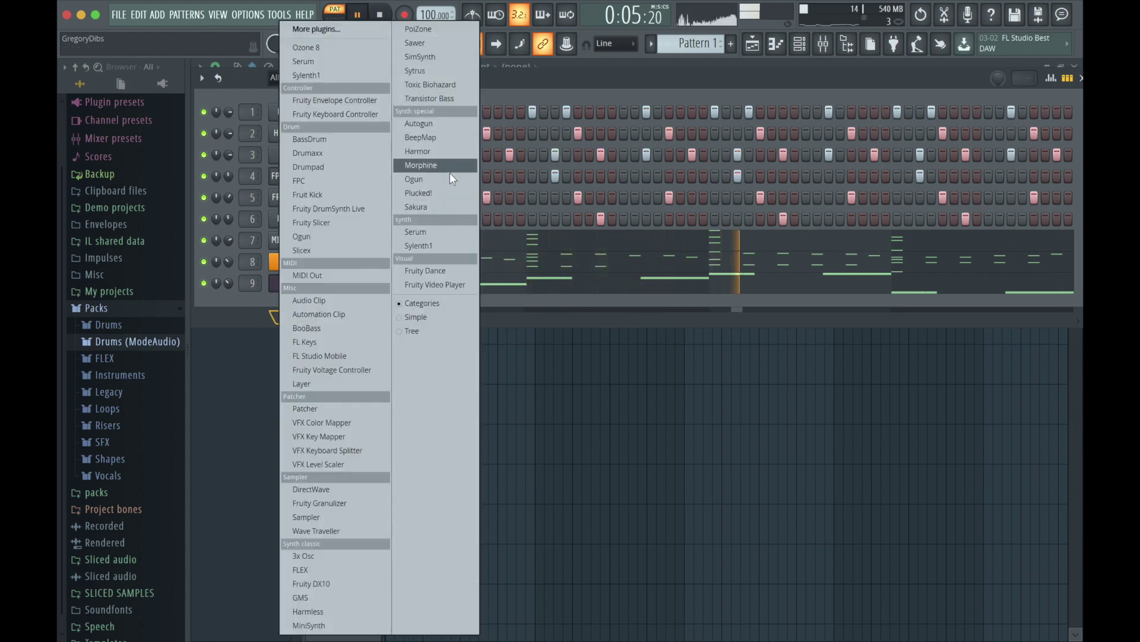
{"action": "left_click", "coordinate": [433, 69]}
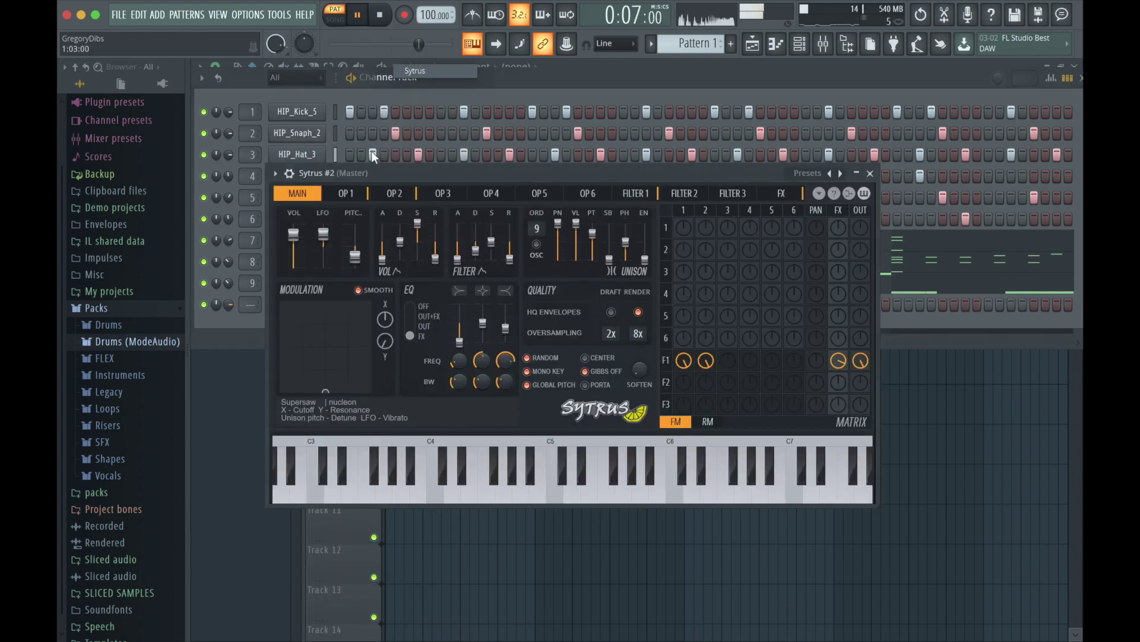
{"action": "left_click", "coordinate": [276, 173]}
{"action": "mouse_move", "coordinate": [301, 219]}
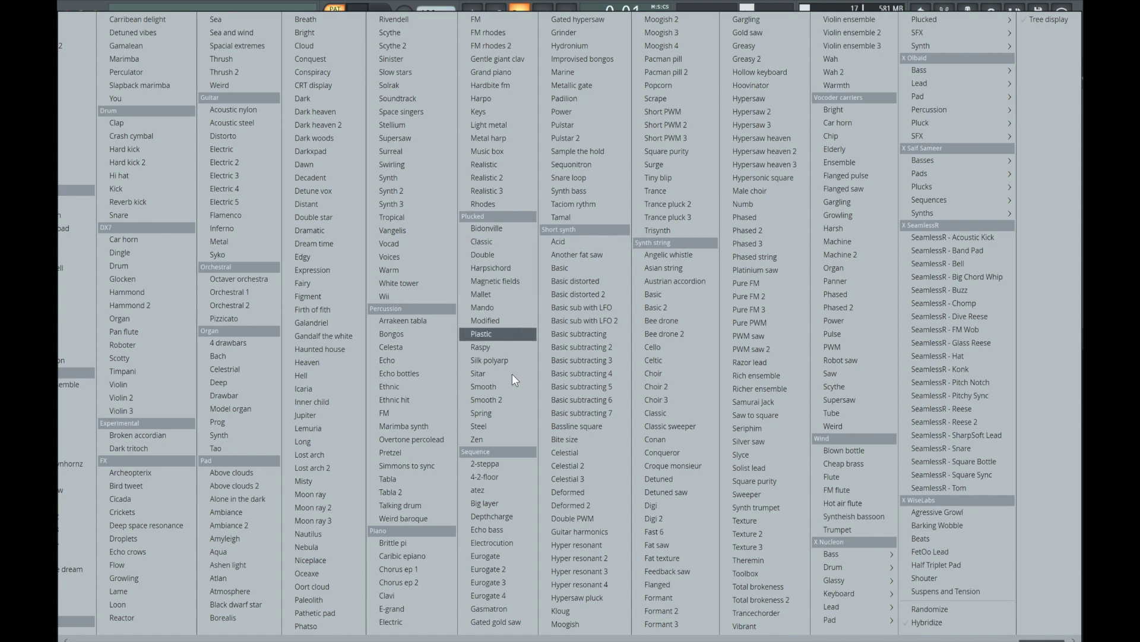
{"action": "left_click", "coordinate": [440, 611]}
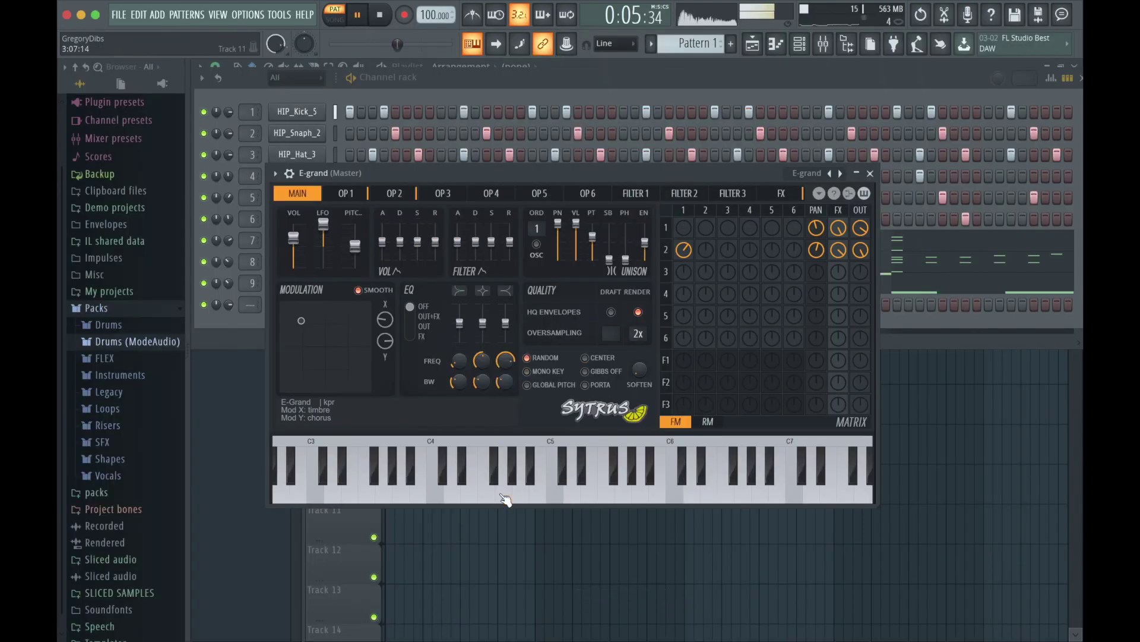
{"action": "left_click", "coordinate": [556, 493]}
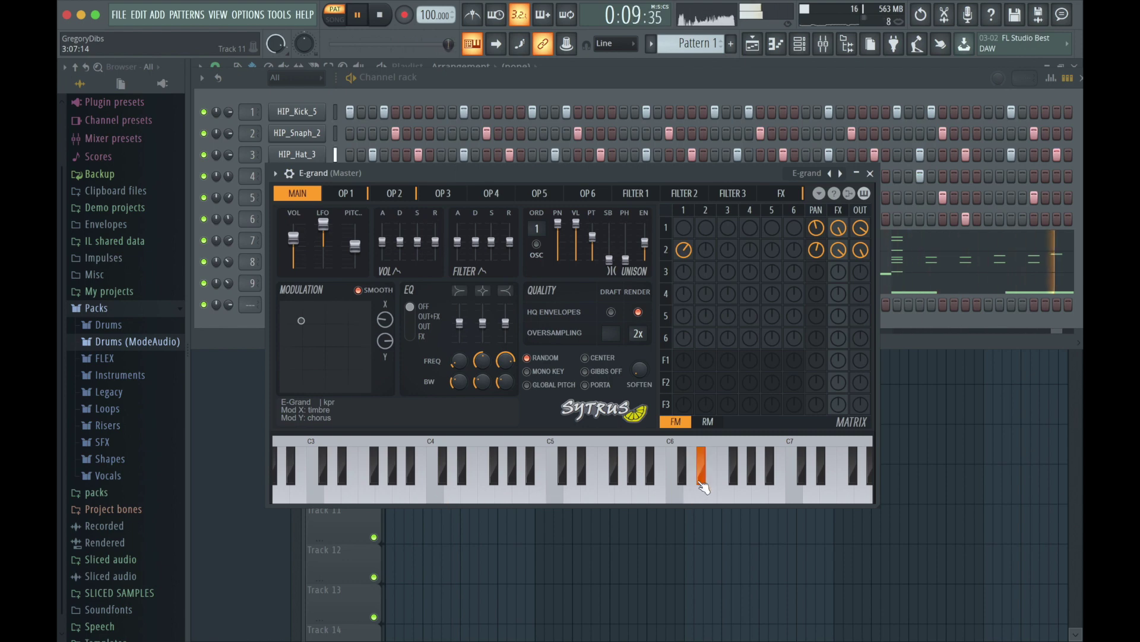
{"action": "left_click", "coordinate": [870, 173]}
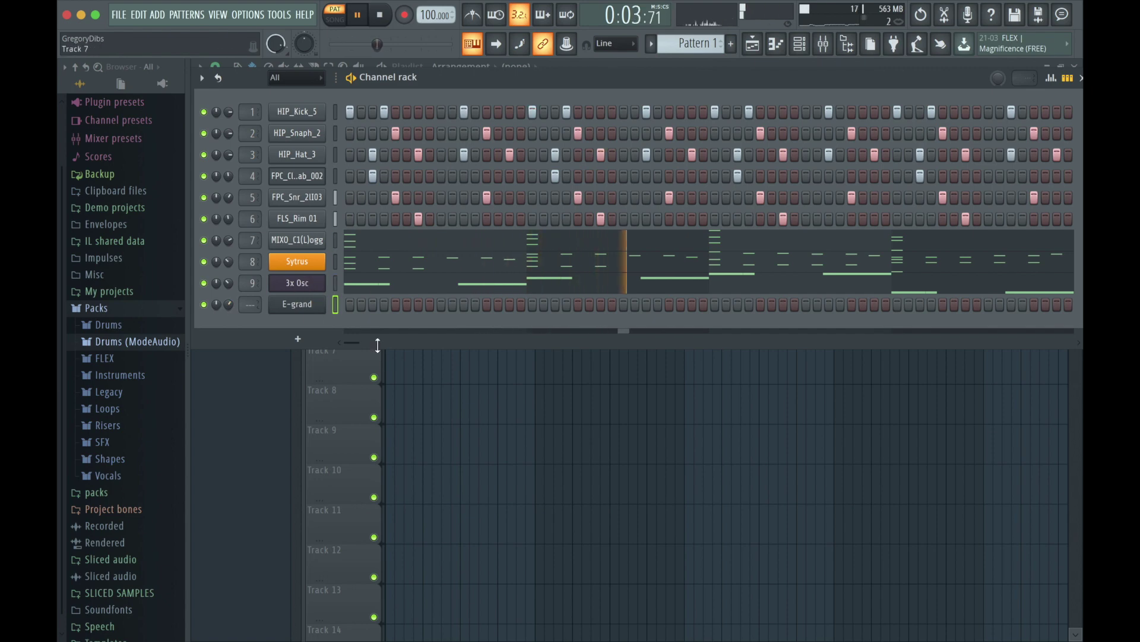
- In the E-grand channel's piano roll, place short C6, D6 and D#6 notes three steps apart, starting on beat 3 of bar 1
{"action": "right_click", "coordinate": [321, 300]}
{"action": "left_click", "coordinate": [354, 304]}
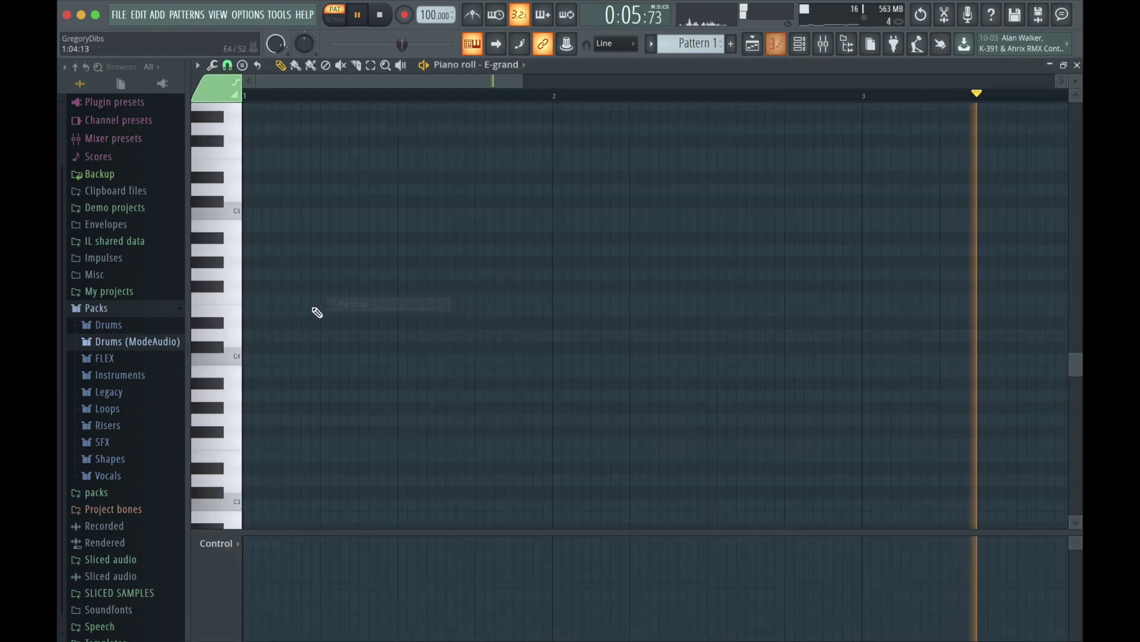
{"action": "left_click", "coordinate": [218, 349]}
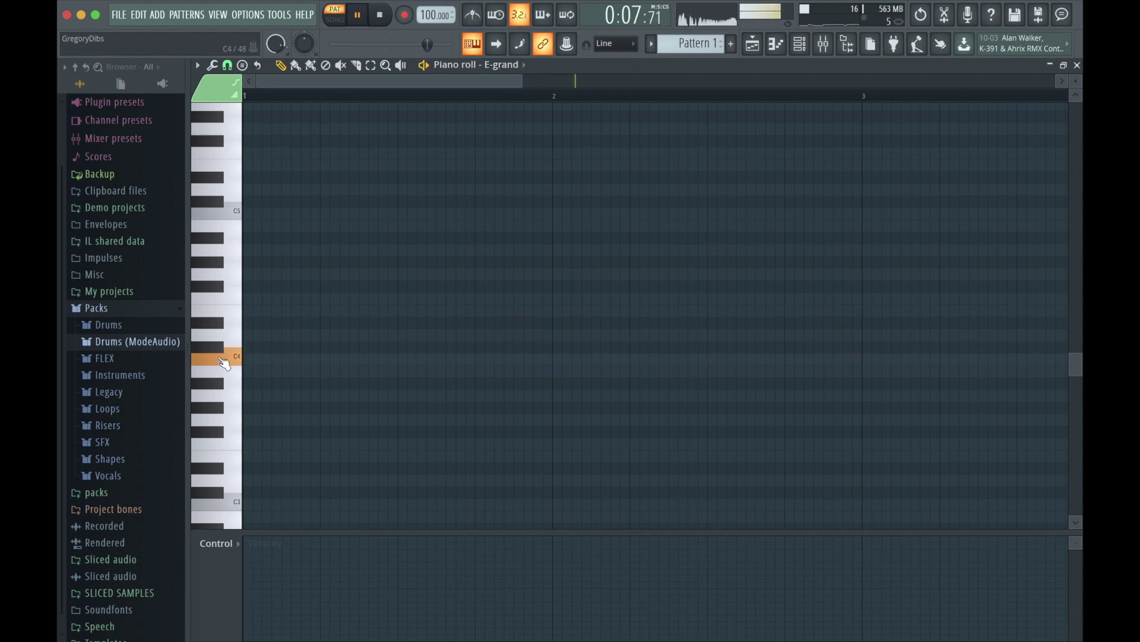
{"action": "scroll", "coordinate": [241, 217], "scroll_direction": "up", "scroll_amount": 3}
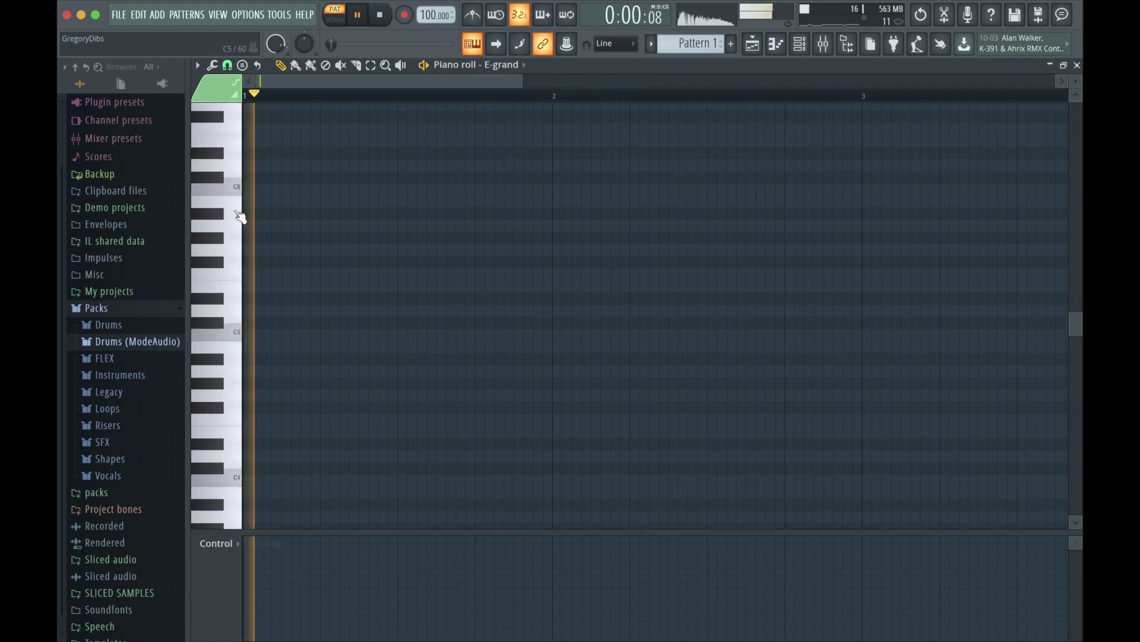
{"action": "left_click", "coordinate": [400, 190]}
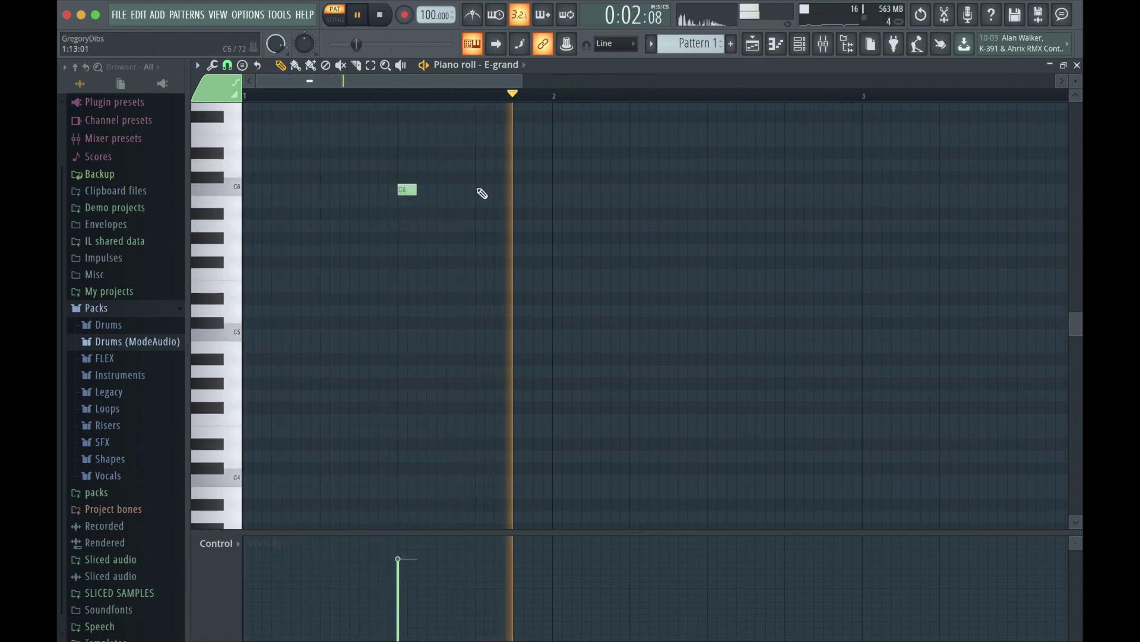
{"action": "left_click", "coordinate": [229, 171]}
{"action": "left_click", "coordinate": [463, 165]}
{"action": "left_click", "coordinate": [521, 153]}
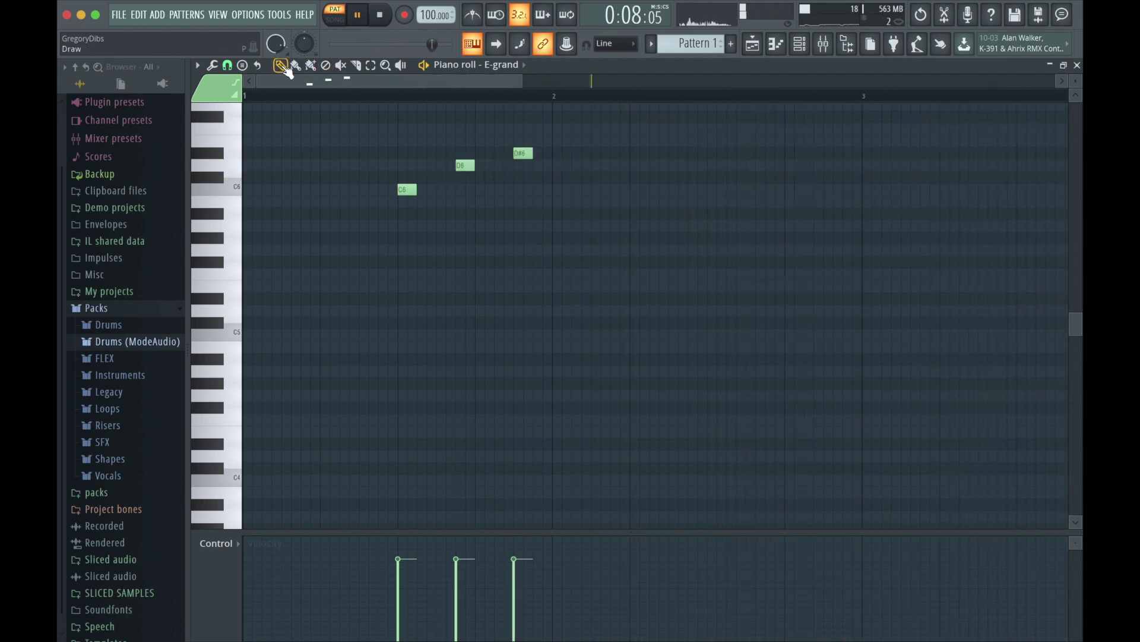
- Copy the three E-grand notes from bar 1 to the same position in bar 3
{"action": "key", "text": "ctrl+a"}
{"action": "left_click_drag", "start_coordinate": [331, 82], "coordinate": [560, 83]}
{"action": "key", "text": "super+v"}
{"action": "left_click", "coordinate": [379, 205]}
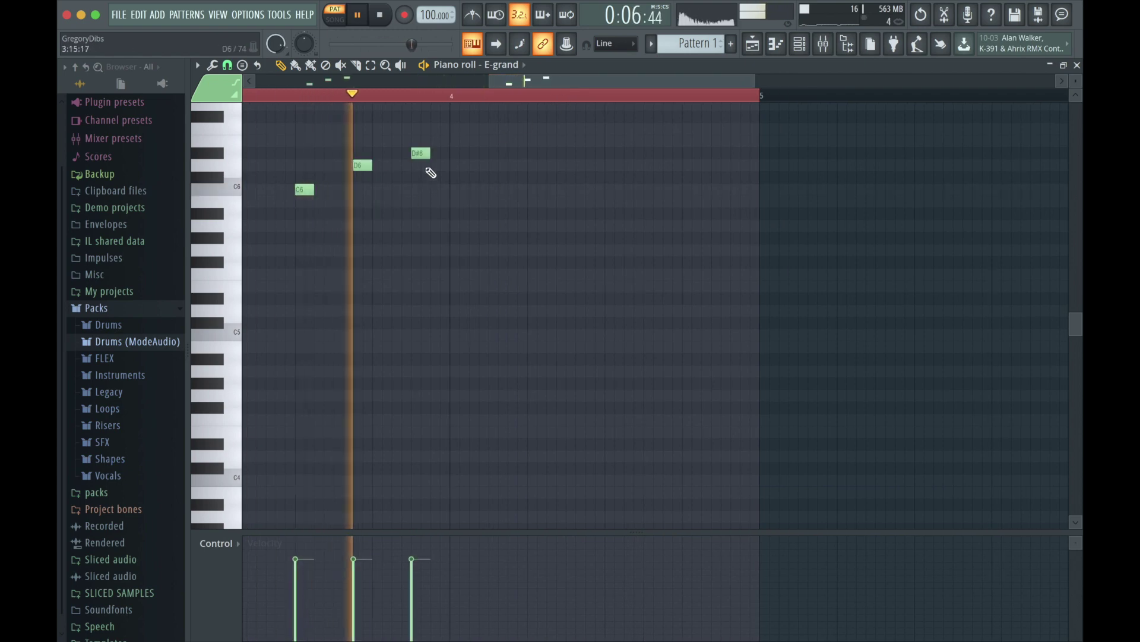
- Route the E-grand channel to mixer track 10, lower its fader and set its send to Insert 27 to 84%
{"action": "left_click", "coordinate": [800, 44]}
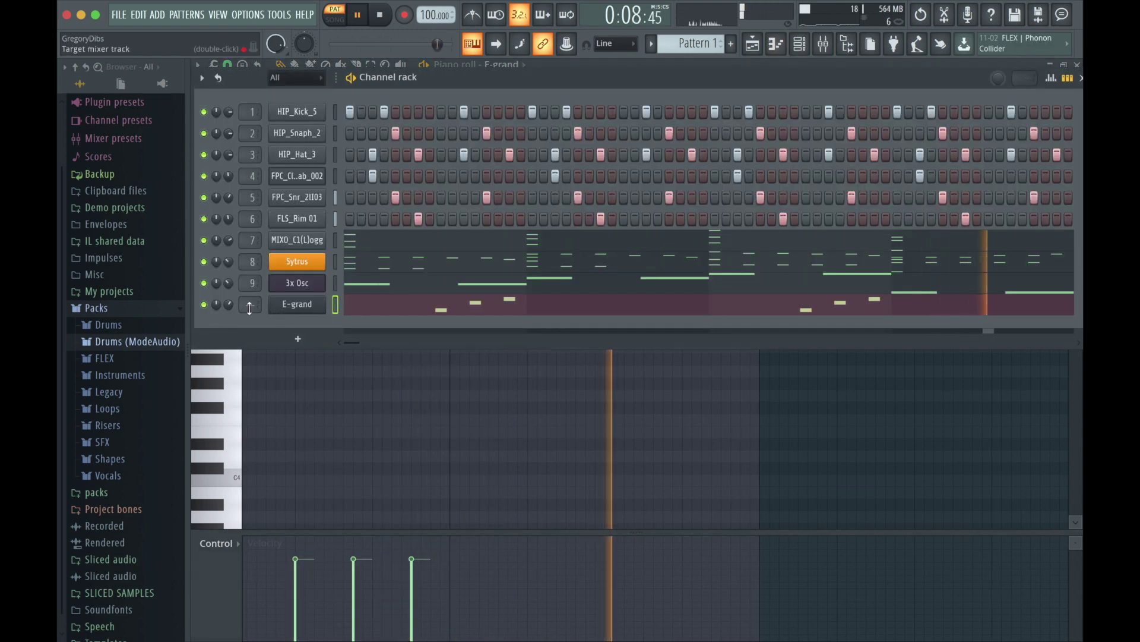
{"action": "left_click", "coordinate": [296, 262]}
{"action": "key", "text": "F9"}
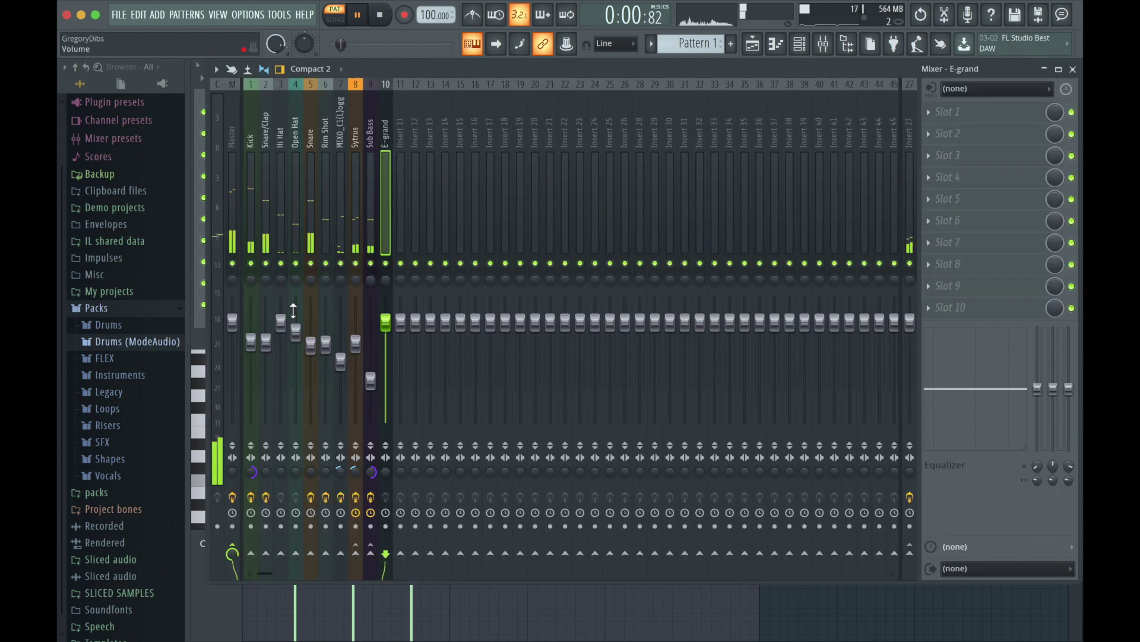
{"action": "left_click_drag", "start_coordinate": [385, 321], "coordinate": [386, 344]}
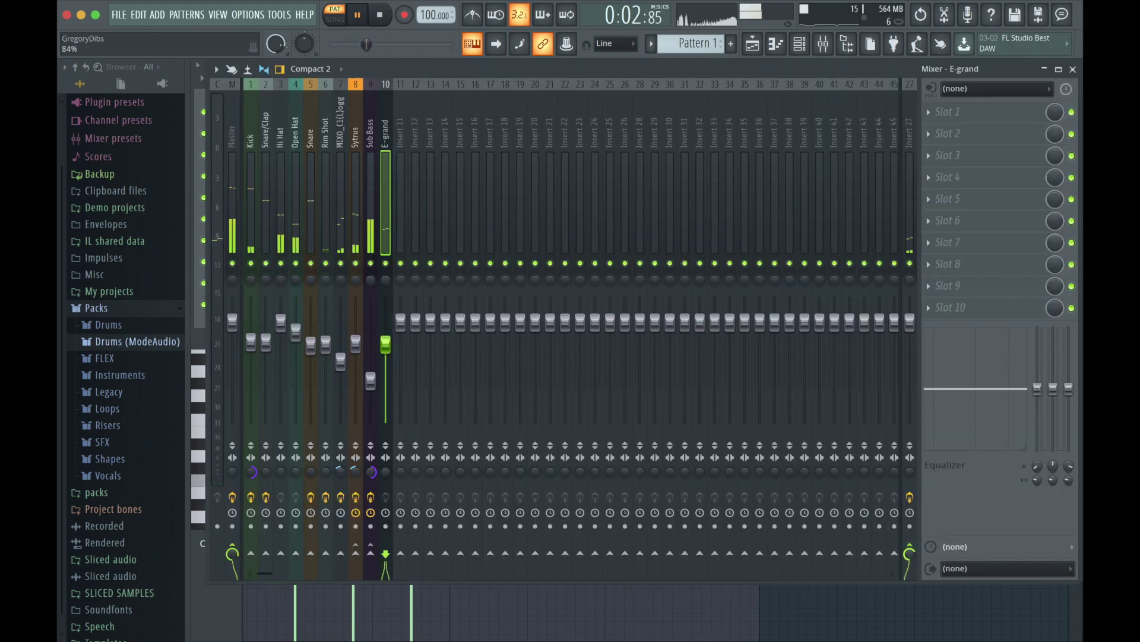
- Add Fruity Multiband Compressor with the General purpose preset to slot 5 of the E-grand mixer track and raise its fader slightly
{"action": "left_click", "coordinate": [935, 201]}
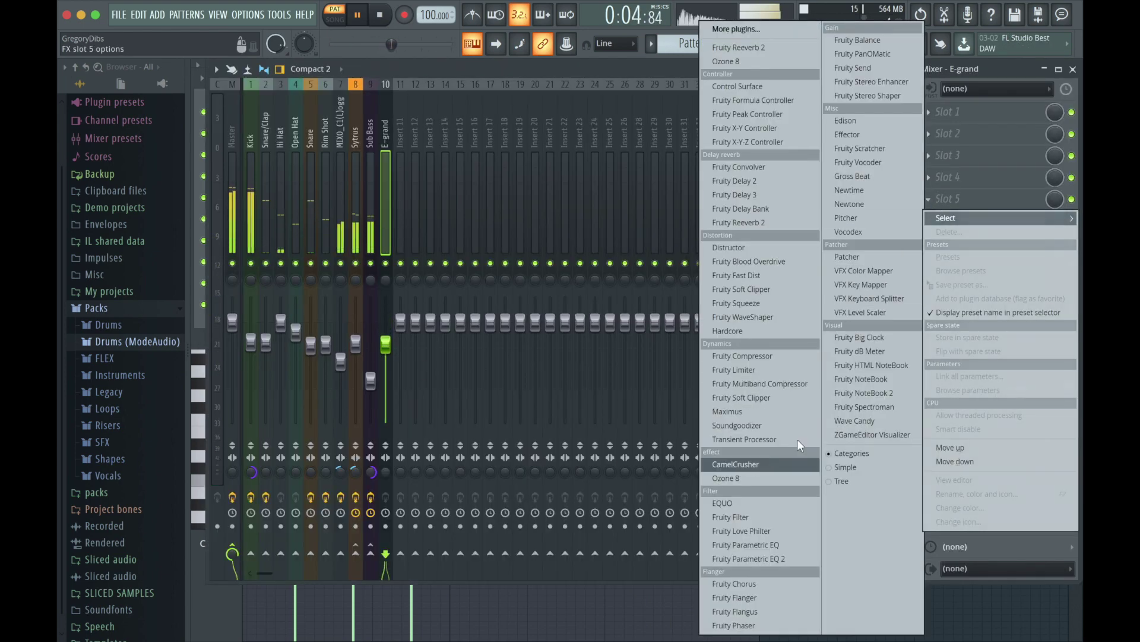
{"action": "left_click", "coordinate": [789, 383]}
{"action": "left_click", "coordinate": [237, 136]}
{"action": "mouse_move", "coordinate": [309, 192]}
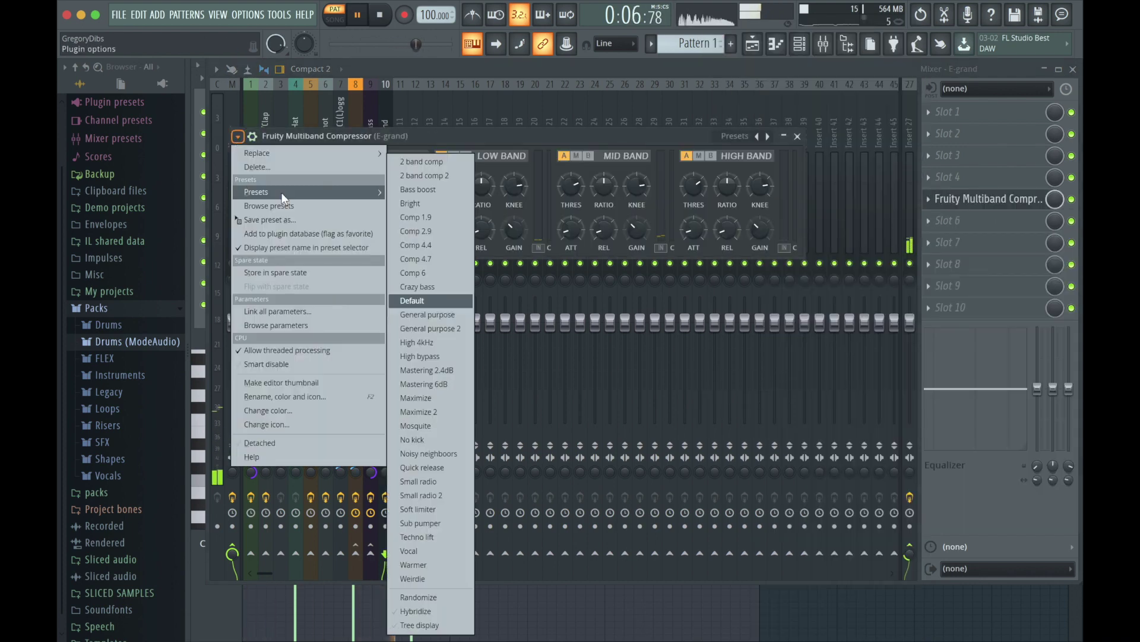
{"action": "left_click", "coordinate": [453, 326]}
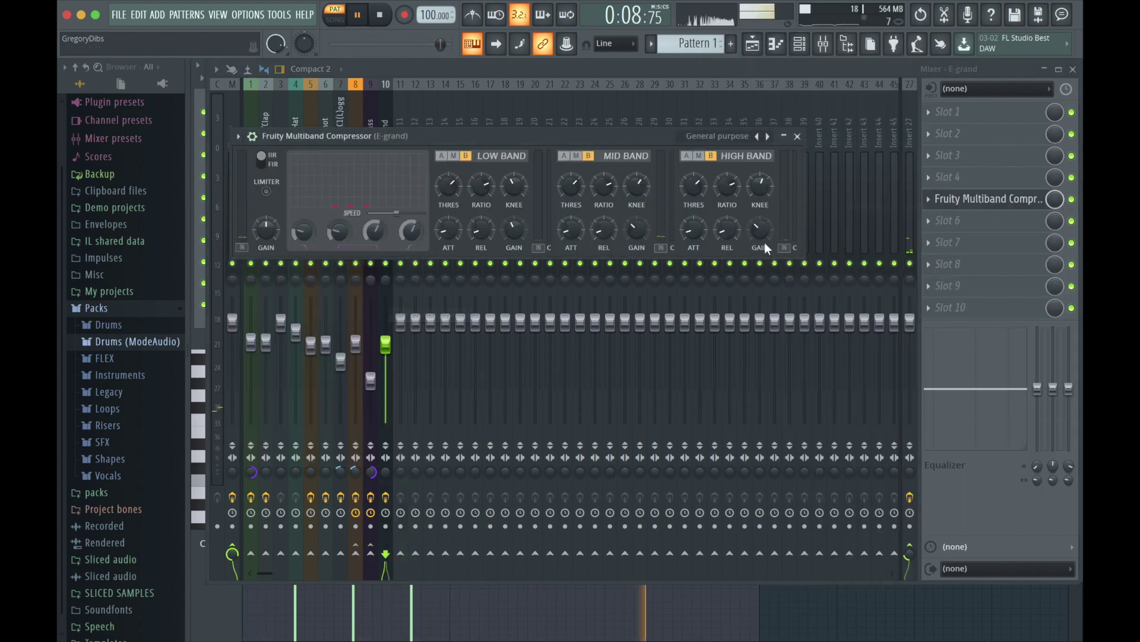
{"action": "left_click_drag", "start_coordinate": [386, 345], "coordinate": [386, 335]}
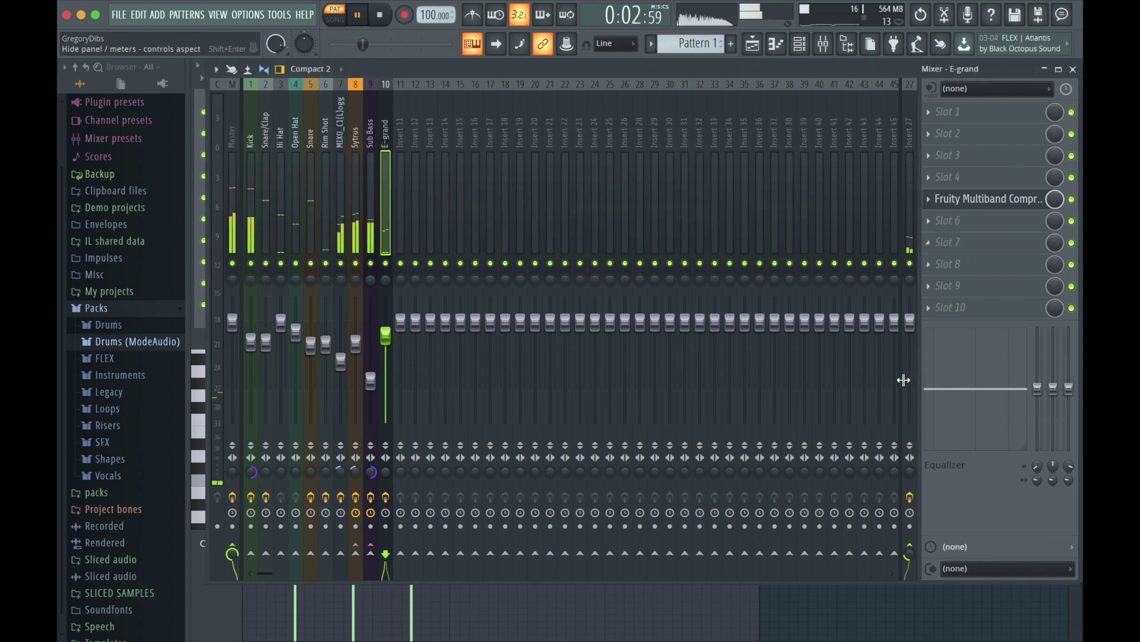
- Add Fruity Delay 2 to slot 6 of the E-grand mixer track and adjust the delay's input volume
{"action": "left_click", "coordinate": [931, 221]}
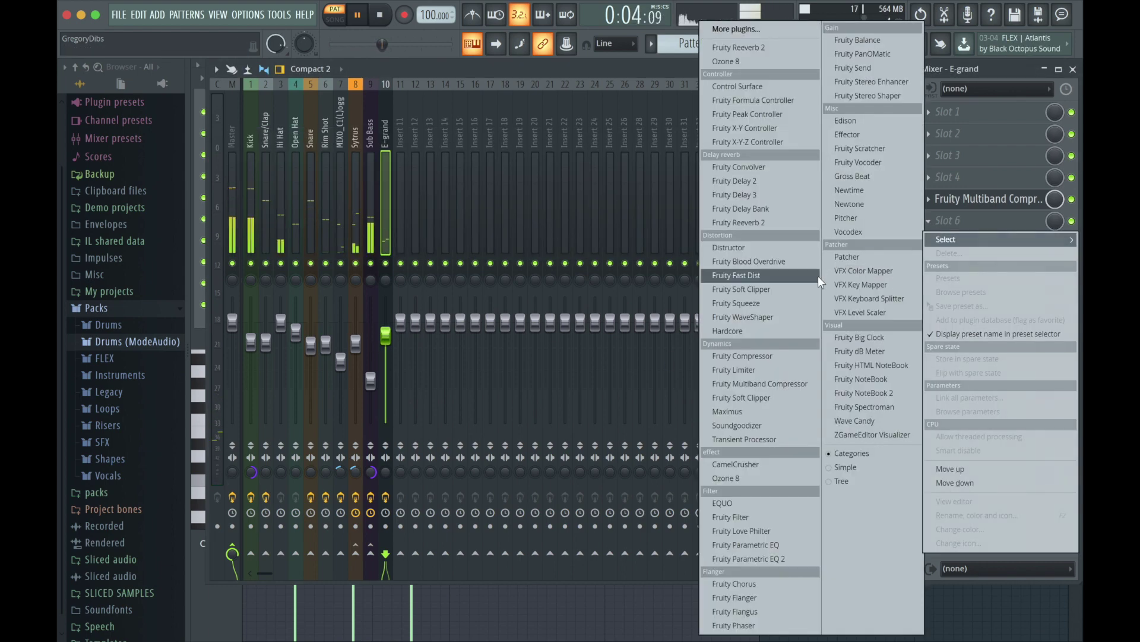
{"action": "left_click", "coordinate": [784, 180]}
{"action": "mouse_move", "coordinate": [309, 195]}
{"action": "left_mouse_down"}
{"action": "mouse_move", "coordinate": [309, 213]}
{"action": "mouse_move", "coordinate": [311, 195]}
{"action": "left_mouse_up"}
{"action": "left_click", "coordinate": [531, 155]}
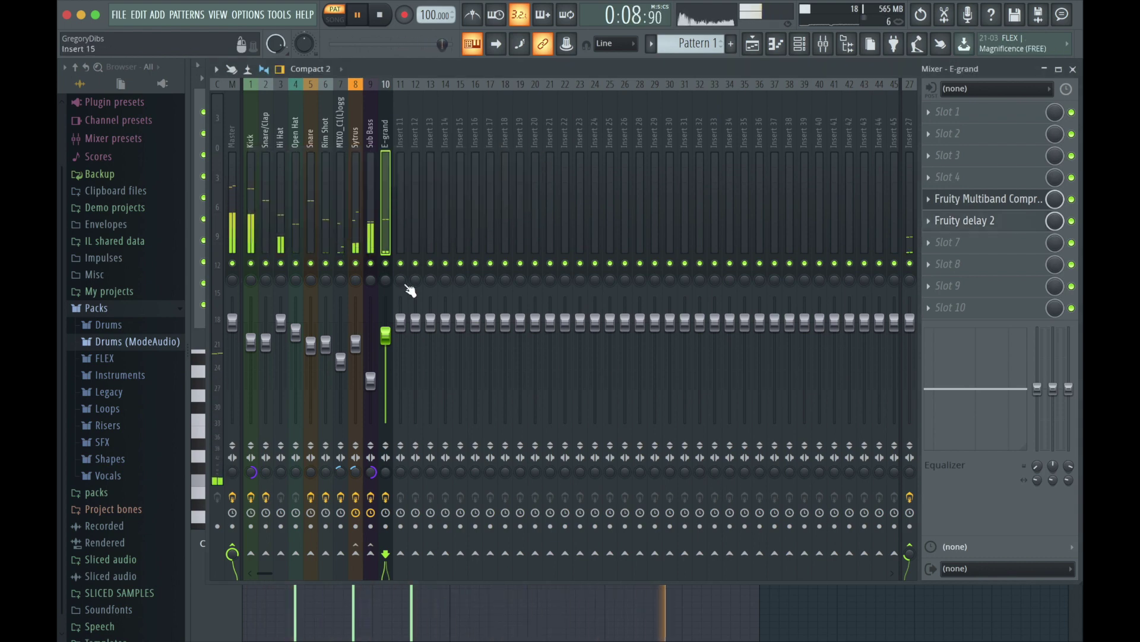
{"action": "left_click", "coordinate": [993, 224]}
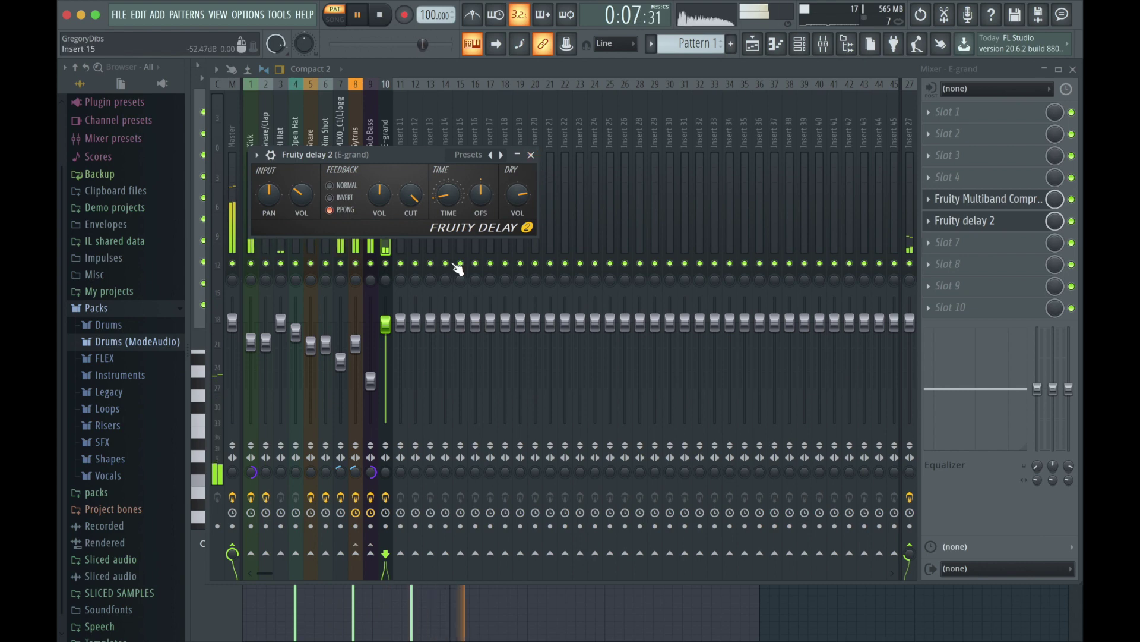
- Balance the E-grand and Sytrus mixer faders against each other, settling E-grand at about 86%
{"action": "left_click", "coordinate": [401, 323]}
{"action": "left_click", "coordinate": [386, 324]}
{"action": "left_click", "coordinate": [355, 344]}
{"action": "left_click_drag", "start_coordinate": [355, 344], "coordinate": [386, 336]}
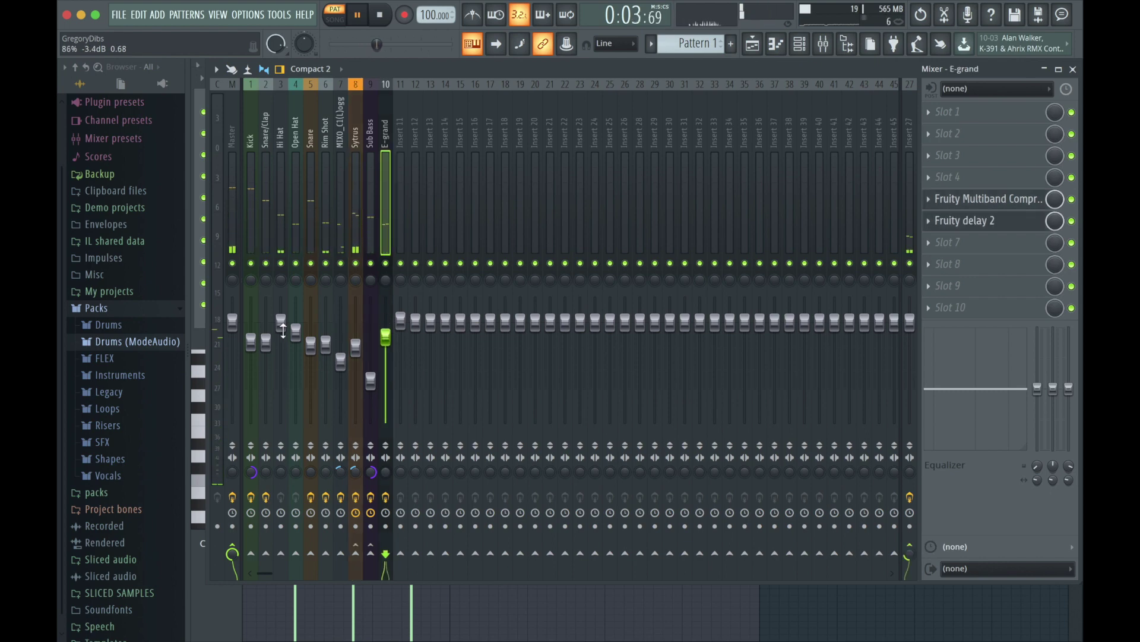
- Raise the Kick fader to about 88%, rebalance the Open Hat, Snare, Sytrus and Sub Bass faders, stop playback and show the channel rack
{"action": "left_click_drag", "start_coordinate": [251, 342], "coordinate": [248, 333]}
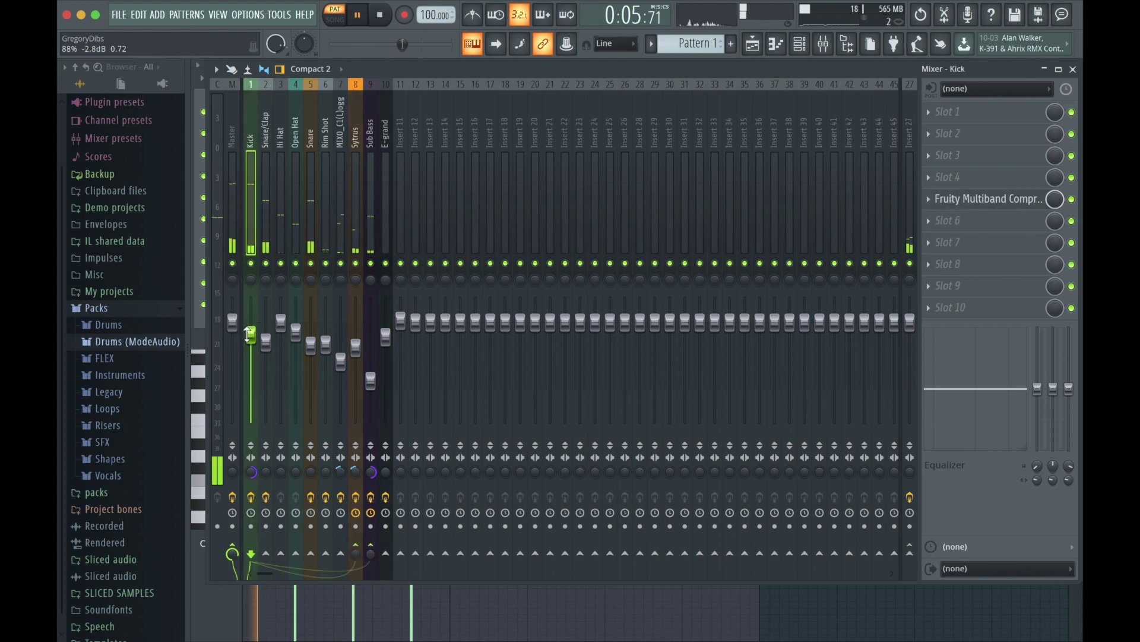
{"action": "left_click_drag", "start_coordinate": [296, 328], "coordinate": [356, 338]}
{"action": "left_click_drag", "start_coordinate": [369, 380], "coordinate": [370, 374]}
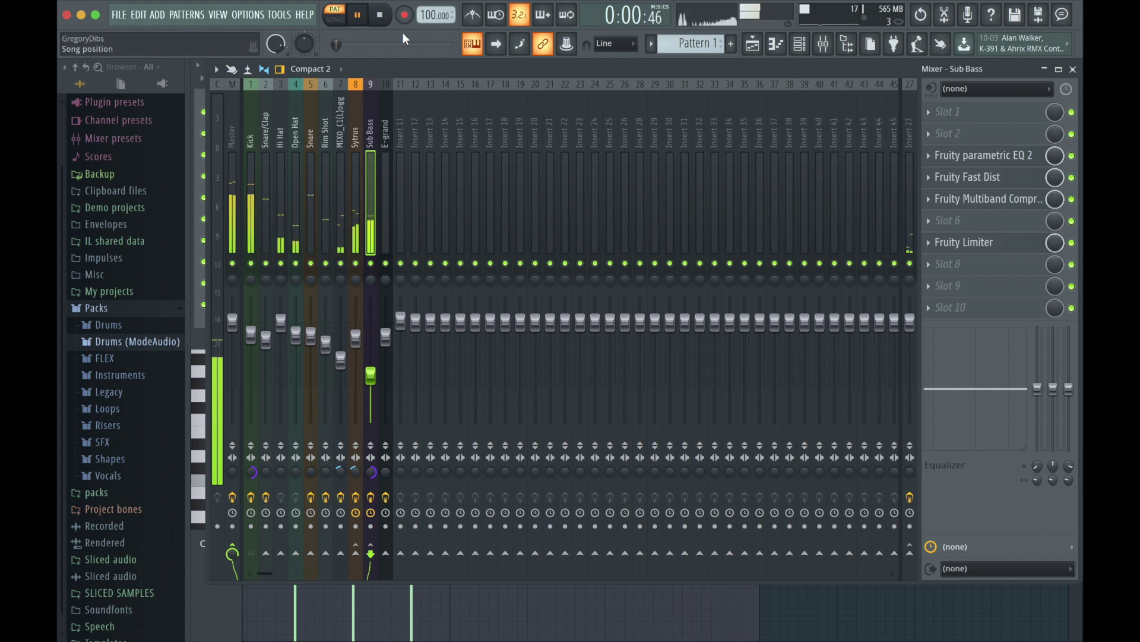
{"action": "left_click", "coordinate": [380, 16]}
{"action": "left_click", "coordinate": [799, 43]}
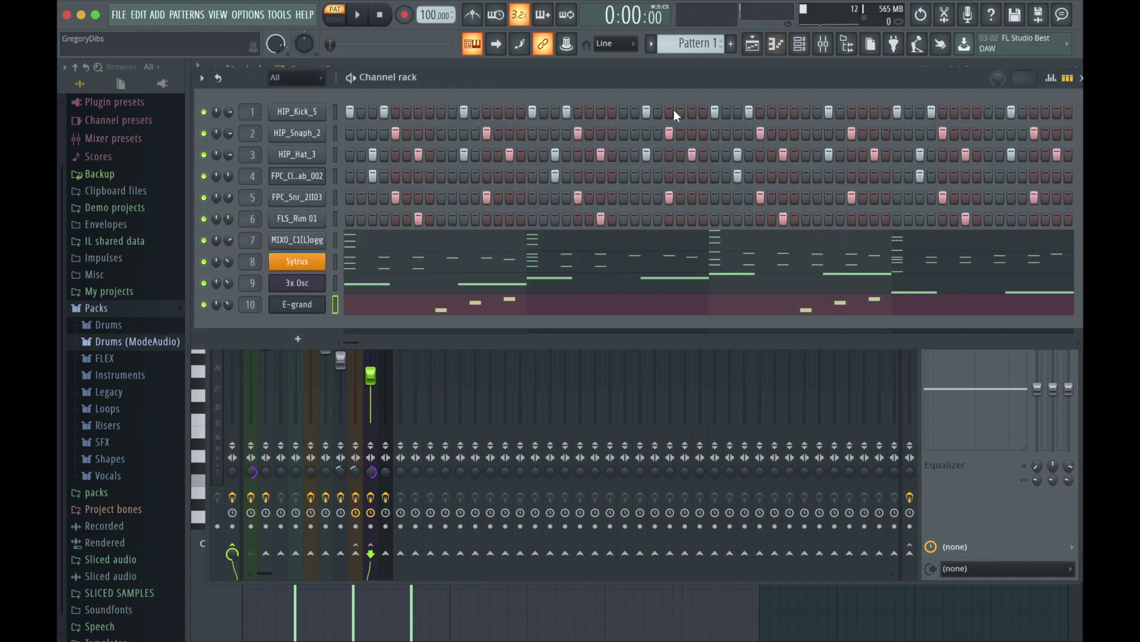